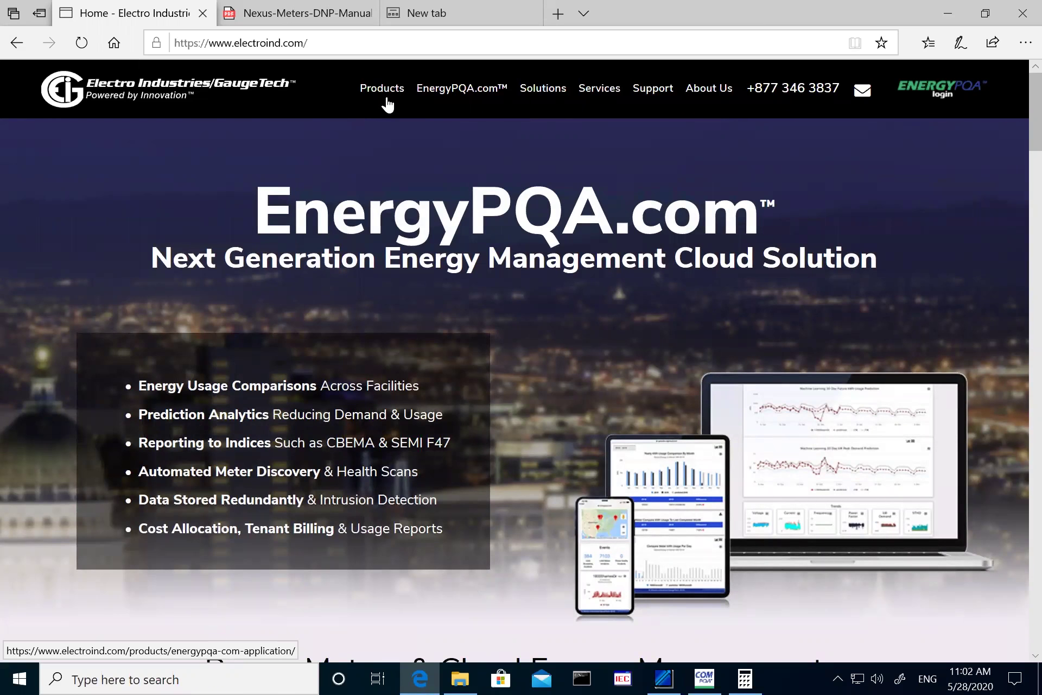
- Open the Nexus 1500+ Next Generation Power Quality Revenue Meter page from the site's product list
click(385, 98)
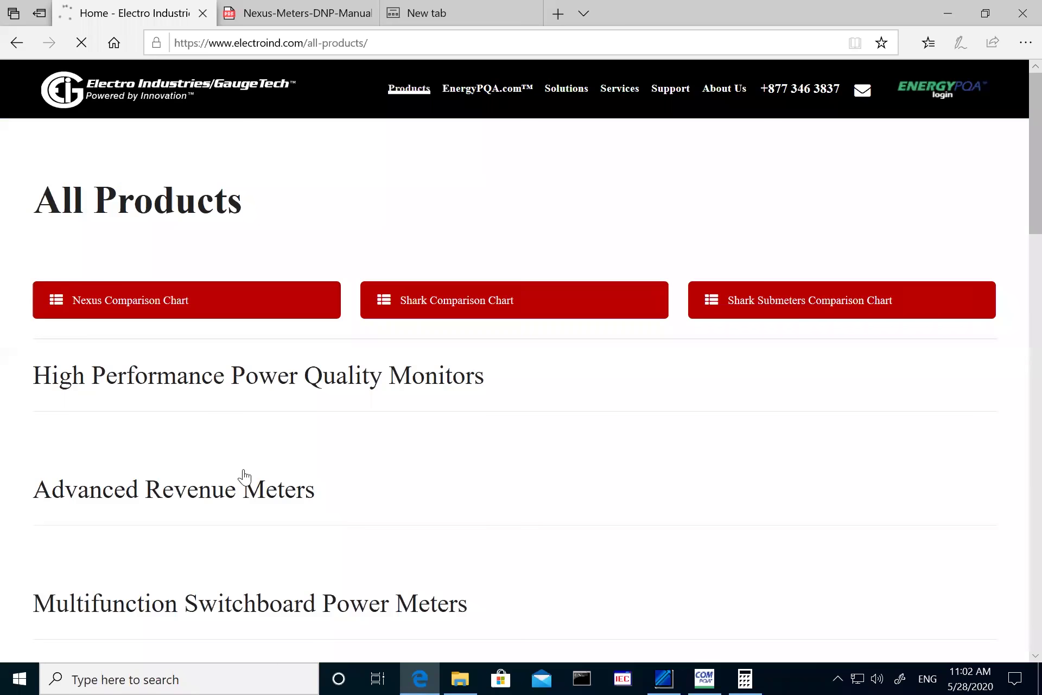
scroll(163, 402, down, 3)
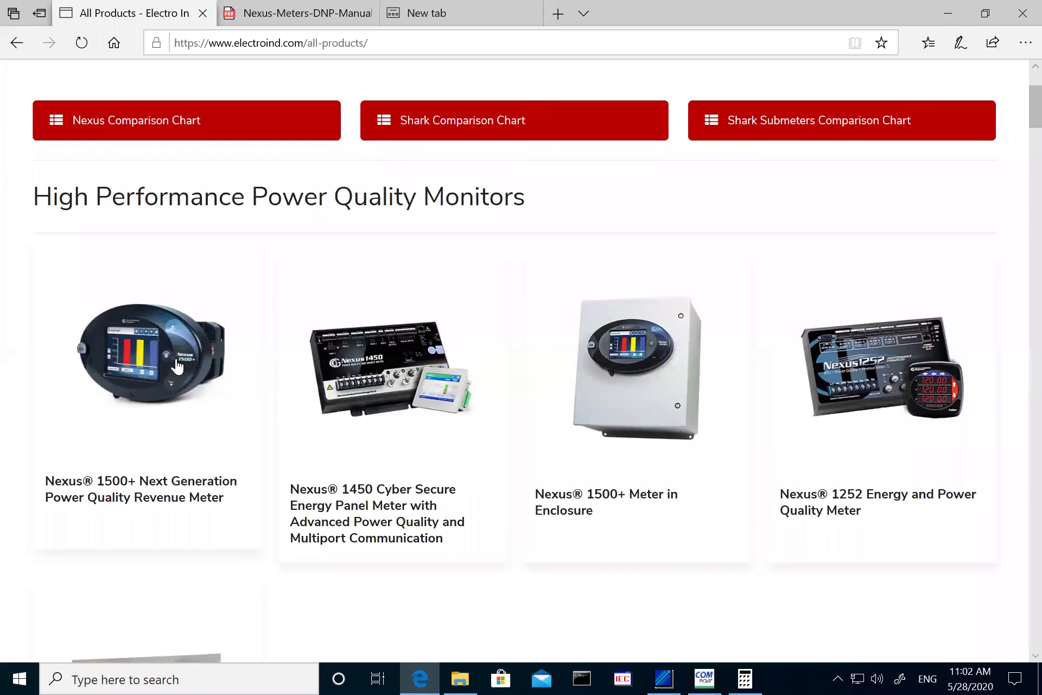
click(155, 383)
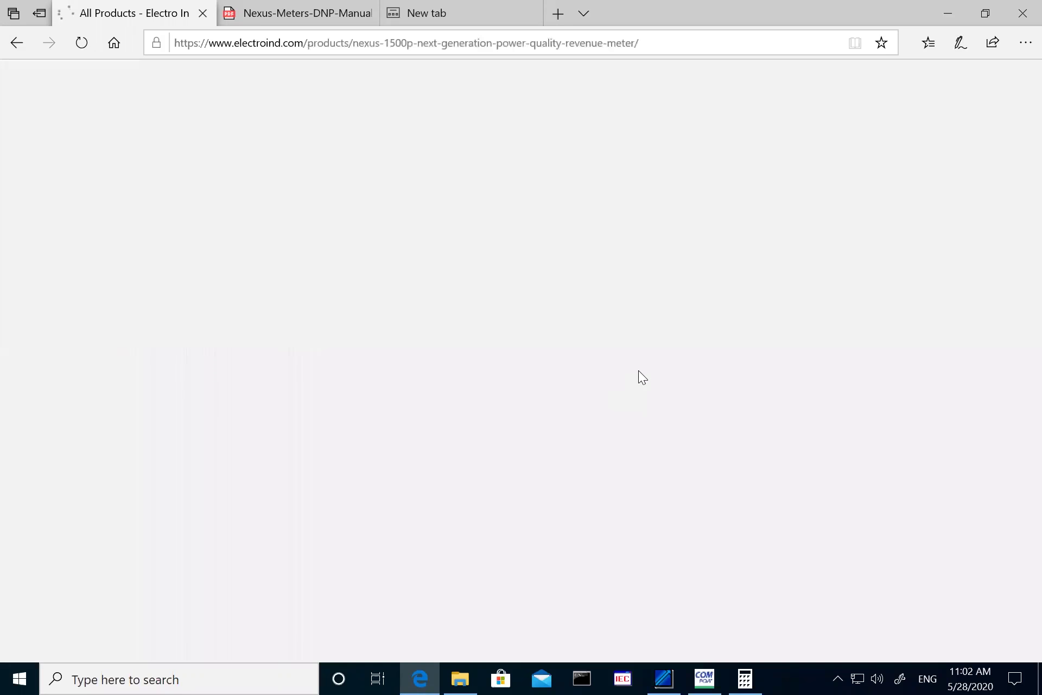
- Expand the Tech Documents downloads for the Nexus 1500+ and locate the DNP v3.0 Level 2 Manual
scroll(706, 379, down, 5)
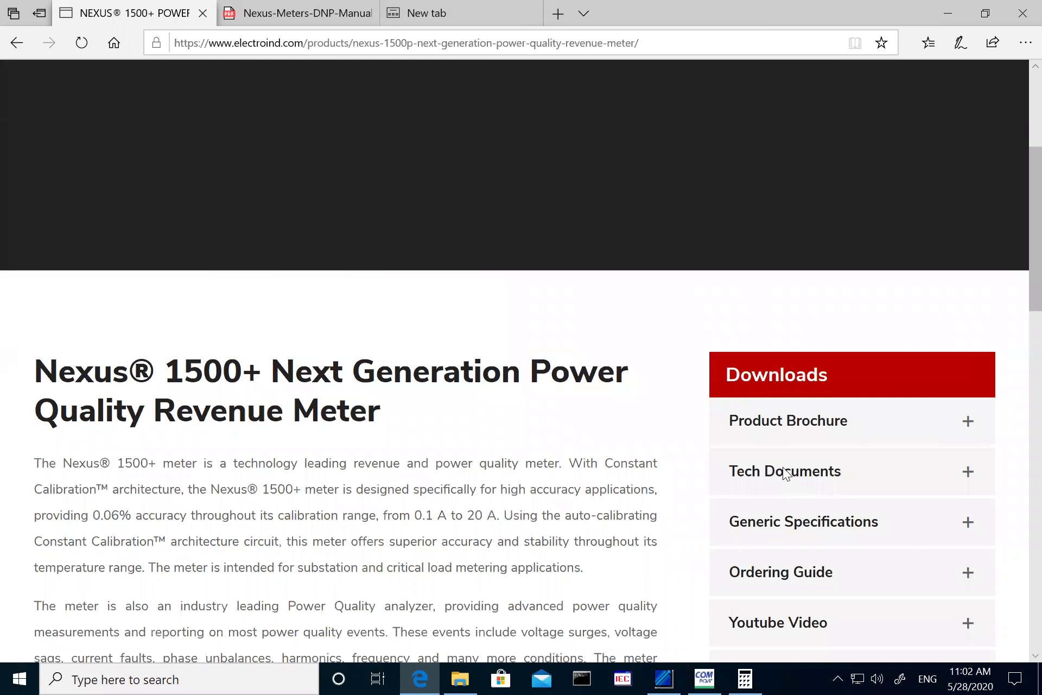
scroll(615, 376, down, 3)
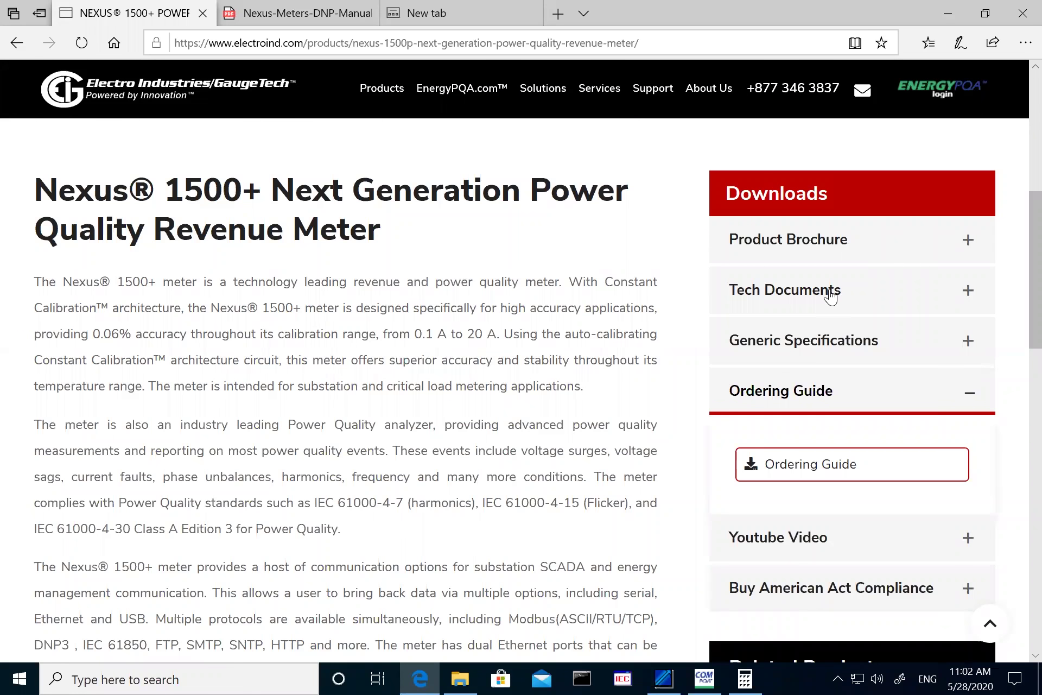
click(964, 302)
scroll(759, 532, down, 3)
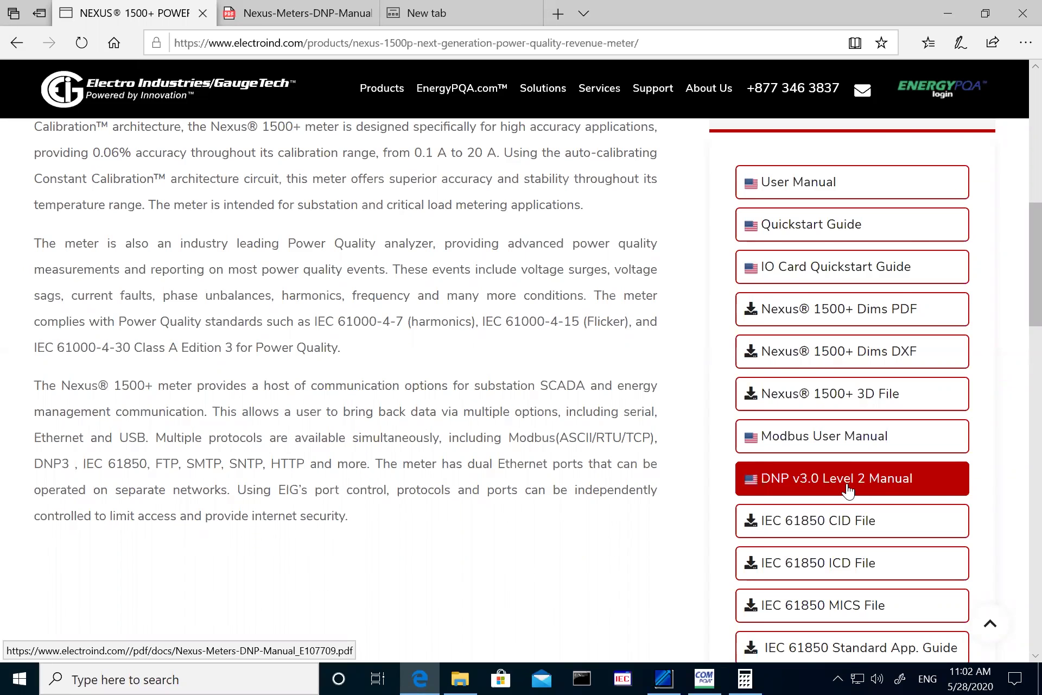
scroll(848, 490, down, 8)
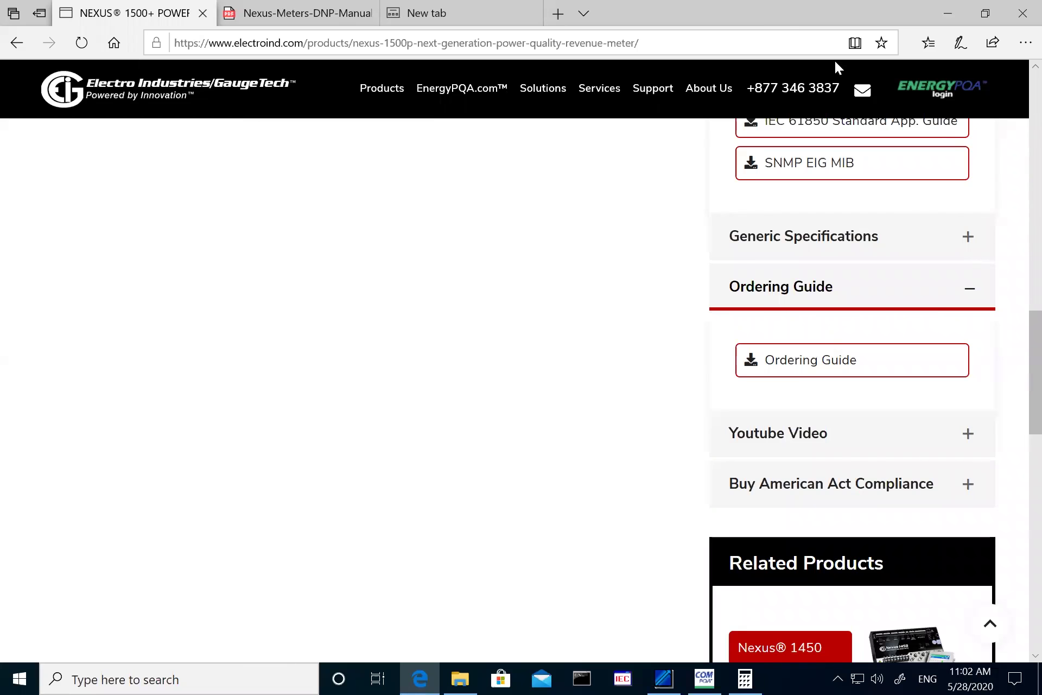
- Switch to the already downloaded Nexus-Meters-DNP-Manual PDF and go to its first page
key(super+Down)
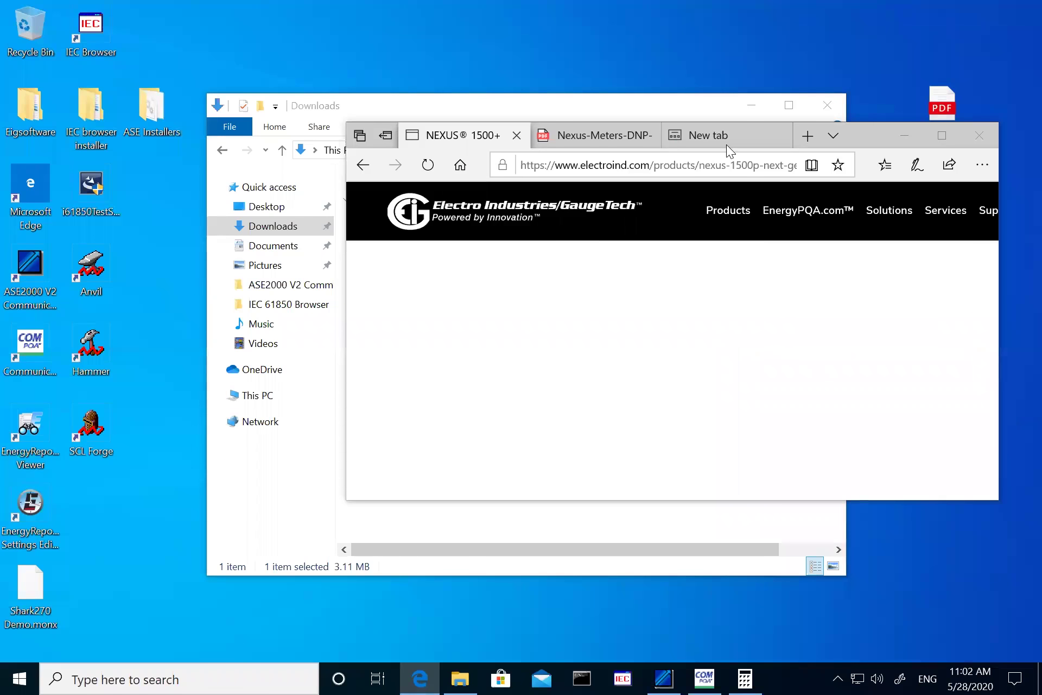
key(ctrl+Tab)
double_click(882, 143)
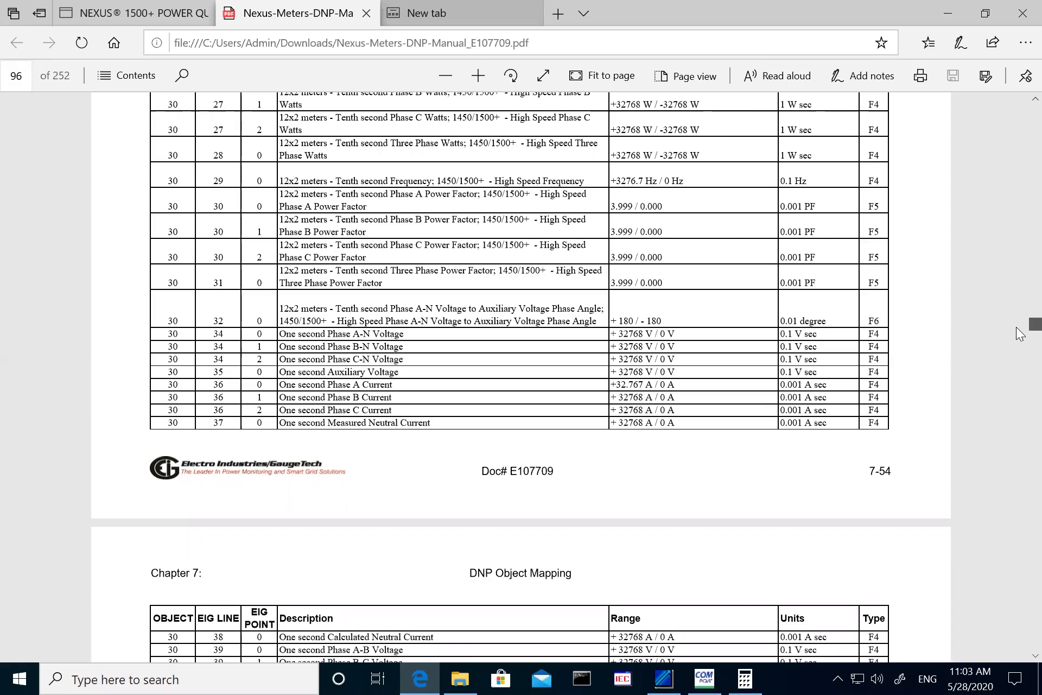
key(Home)
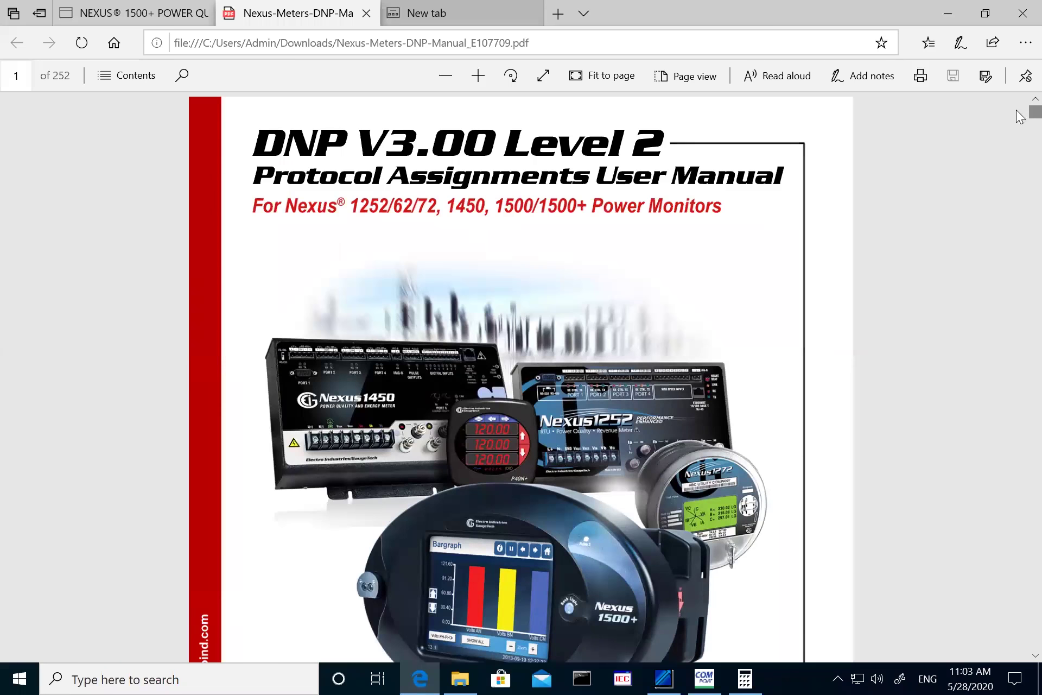
- Examine the binary input, binary output and counter objects in the manual's object table on pages 19 and 20
drag(1022, 114, 1021, 128)
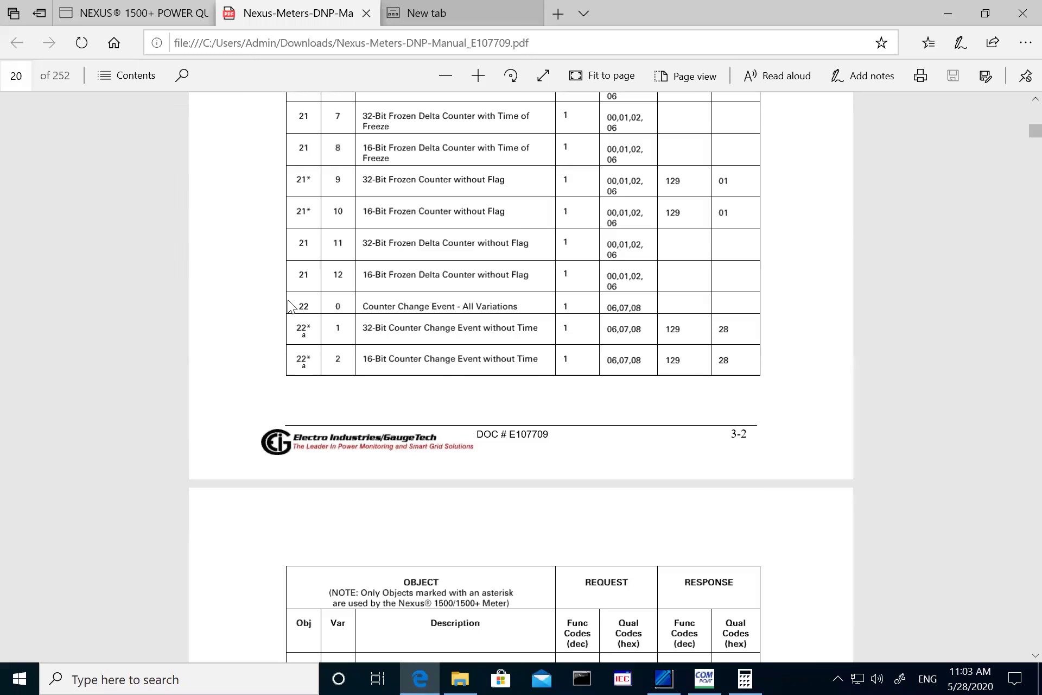
scroll(358, 355, up, 5)
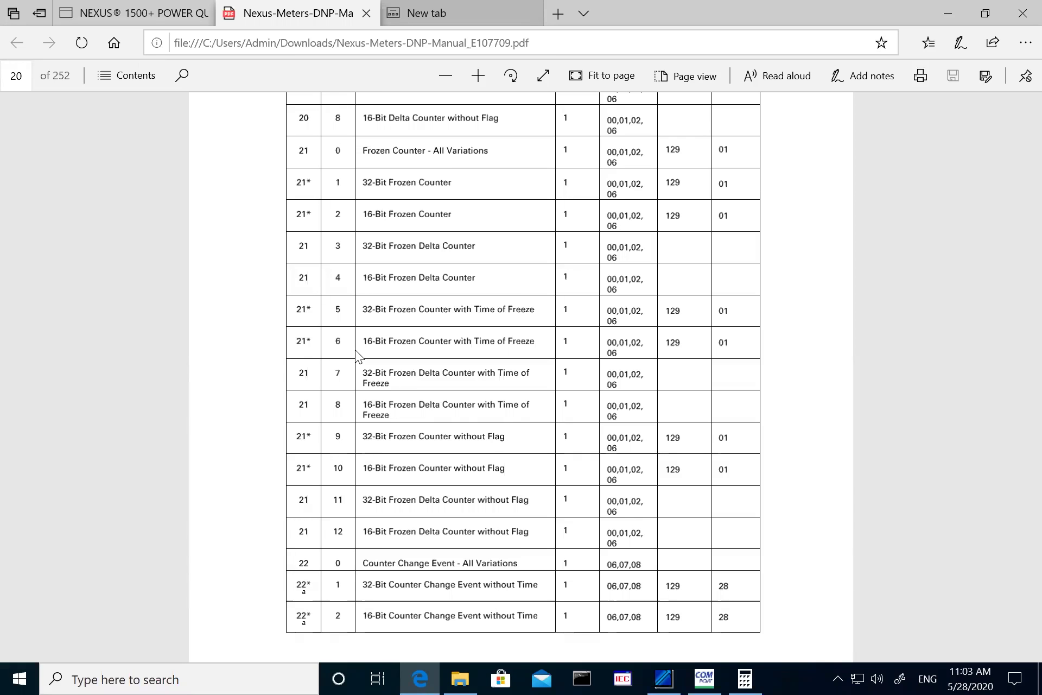
scroll(440, 352, up, 3)
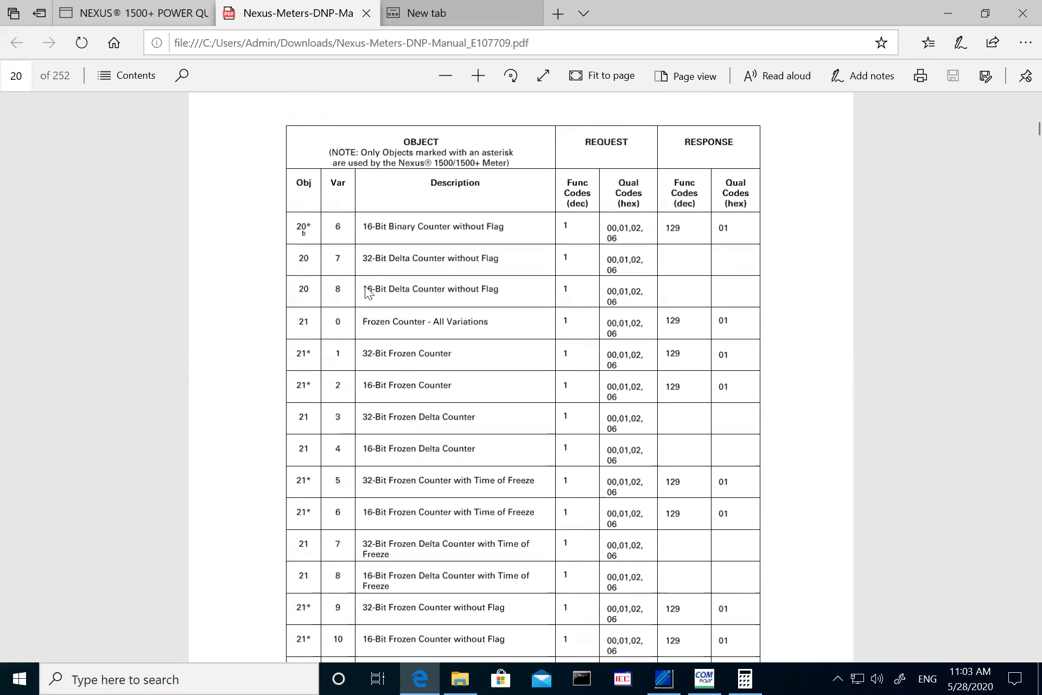
scroll(378, 321, up, 12)
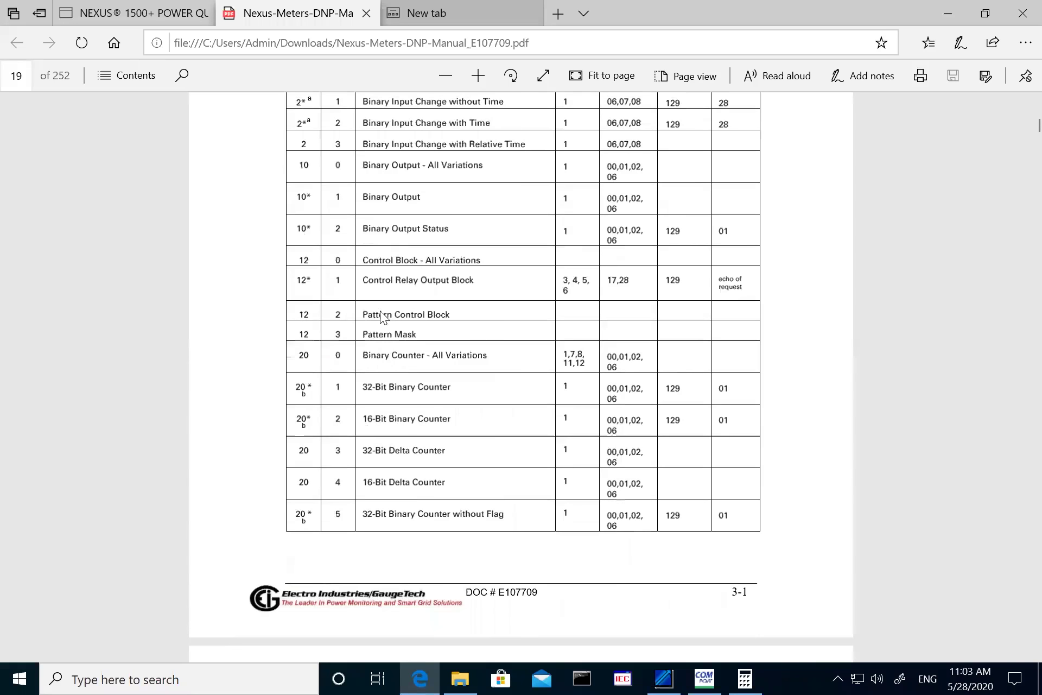
scroll(380, 311, up, 1)
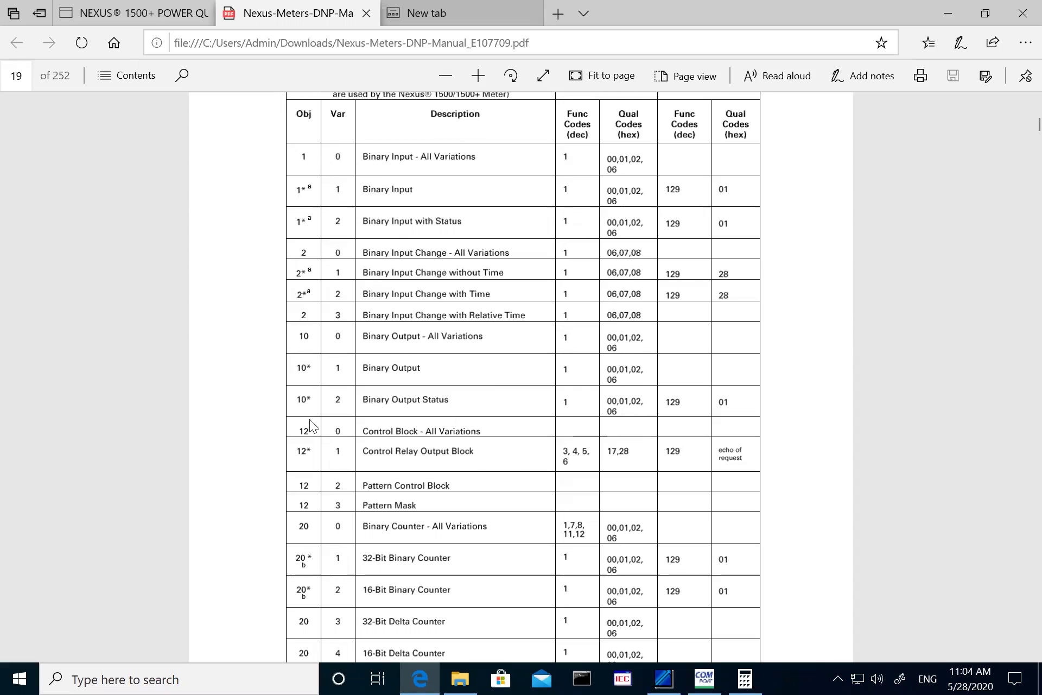
scroll(368, 431, down, 3)
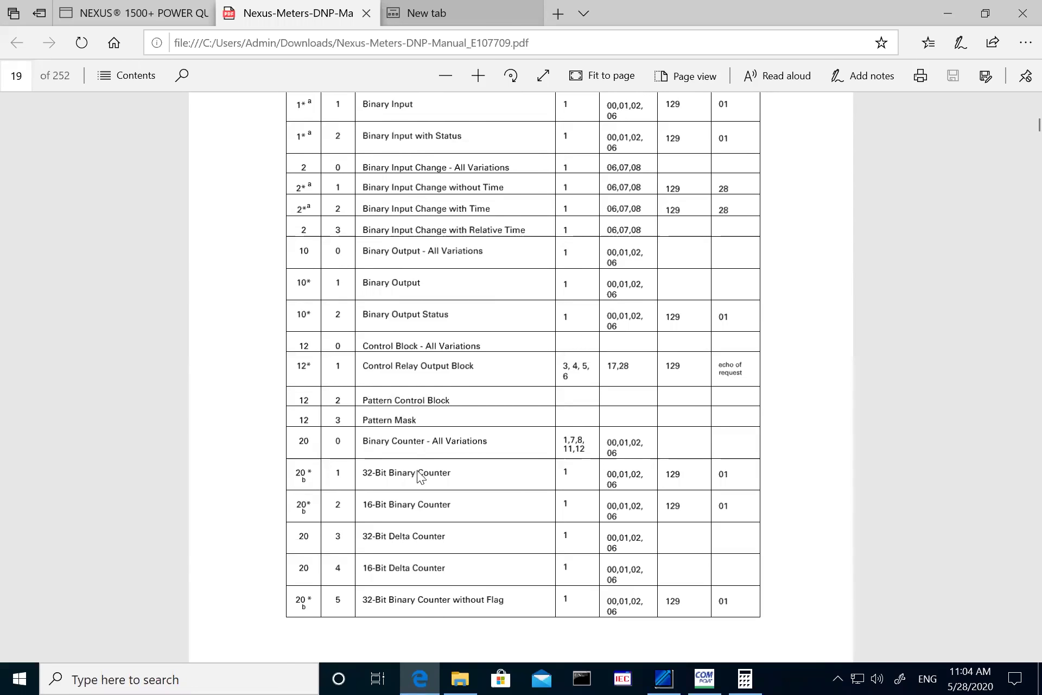
scroll(415, 475, down, 6)
scroll(374, 491, down, 10)
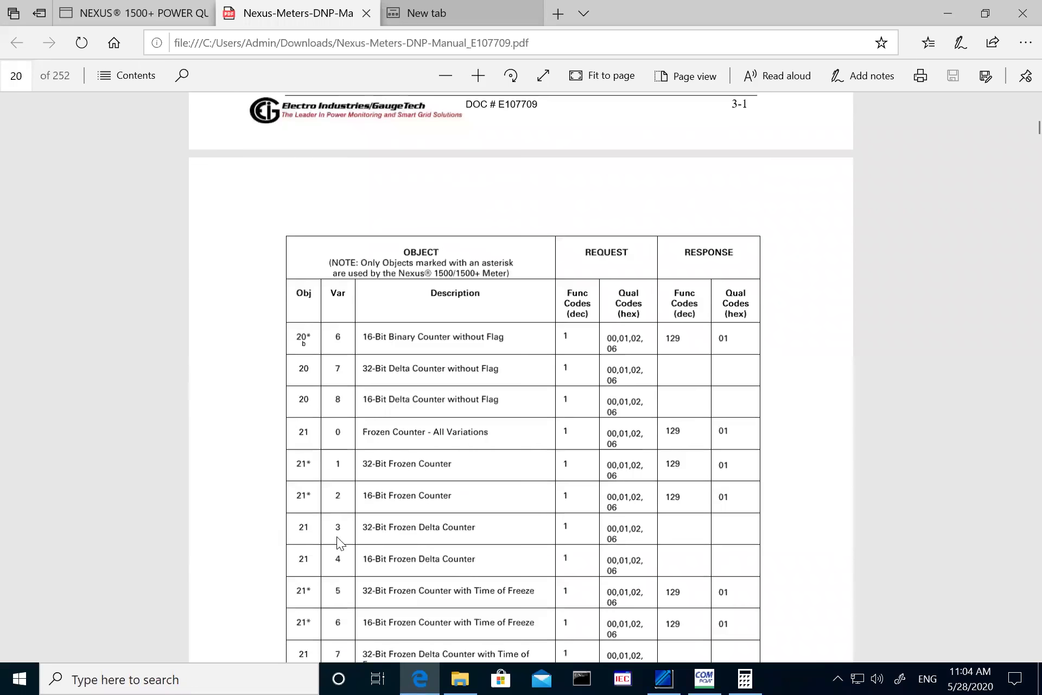
scroll(309, 521, down, 12)
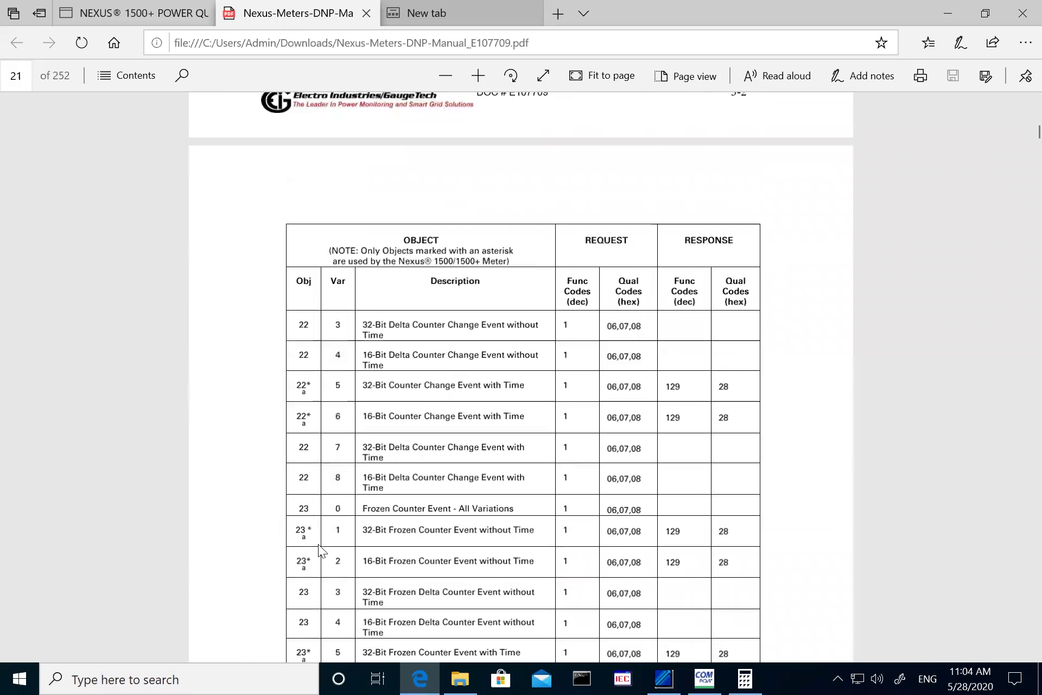
- Examine the analog input, analog event, time and date, and class data objects in the table on pages 21 to 23
scroll(319, 538, down, 6)
scroll(320, 531, down, 3)
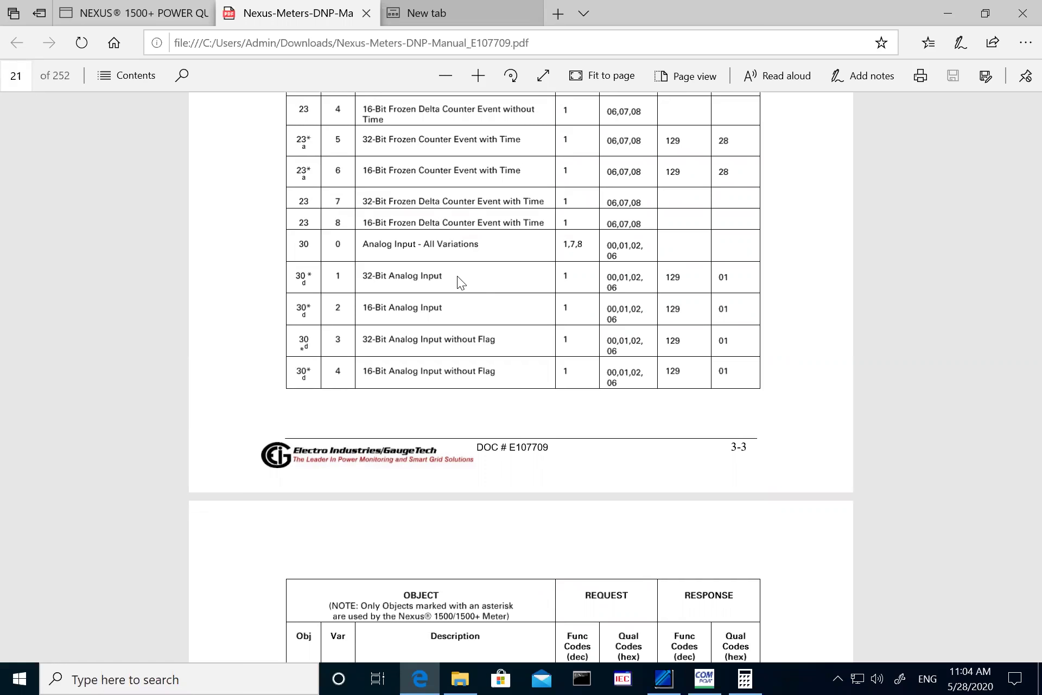
scroll(417, 358, down, 4)
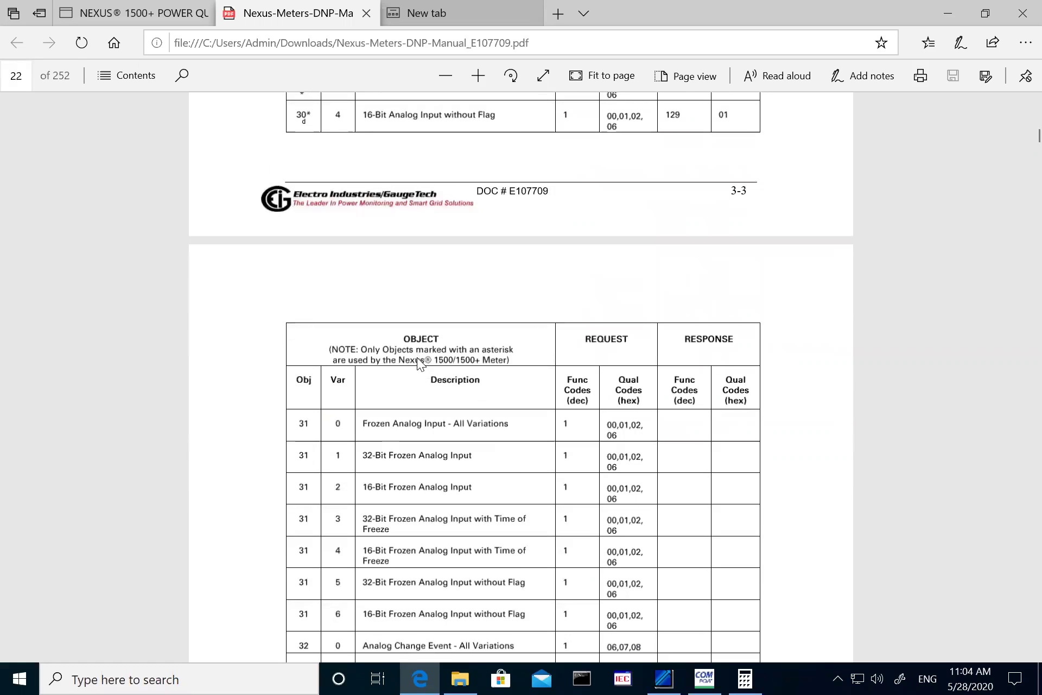
scroll(412, 380, down, 1)
scroll(412, 434, down, 3)
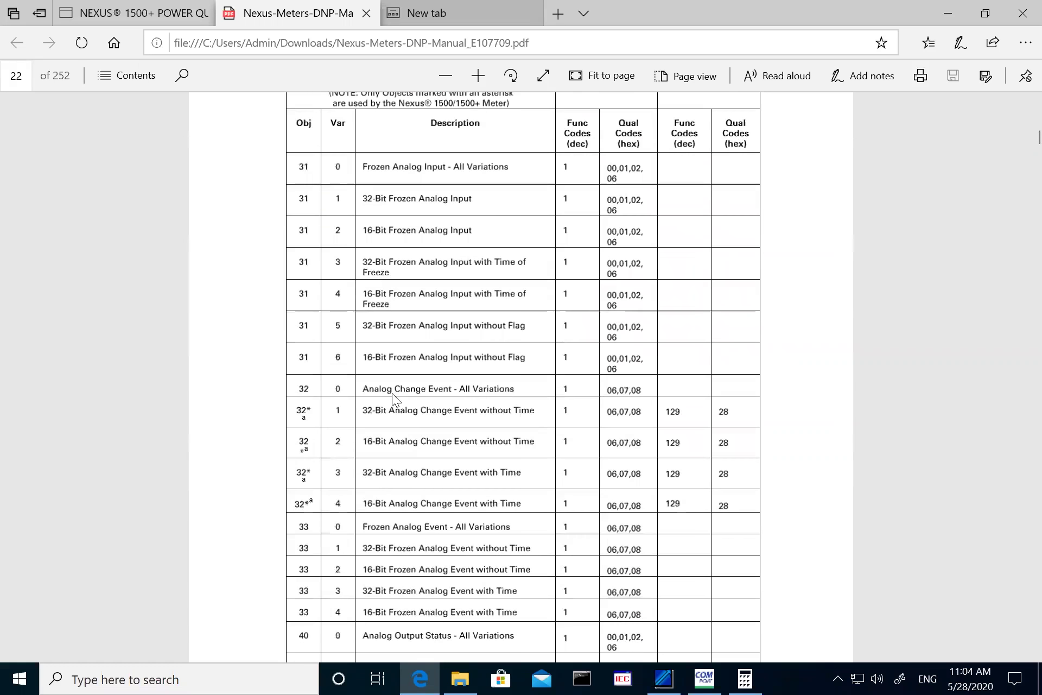
scroll(548, 505, down, 1)
scroll(544, 494, down, 2)
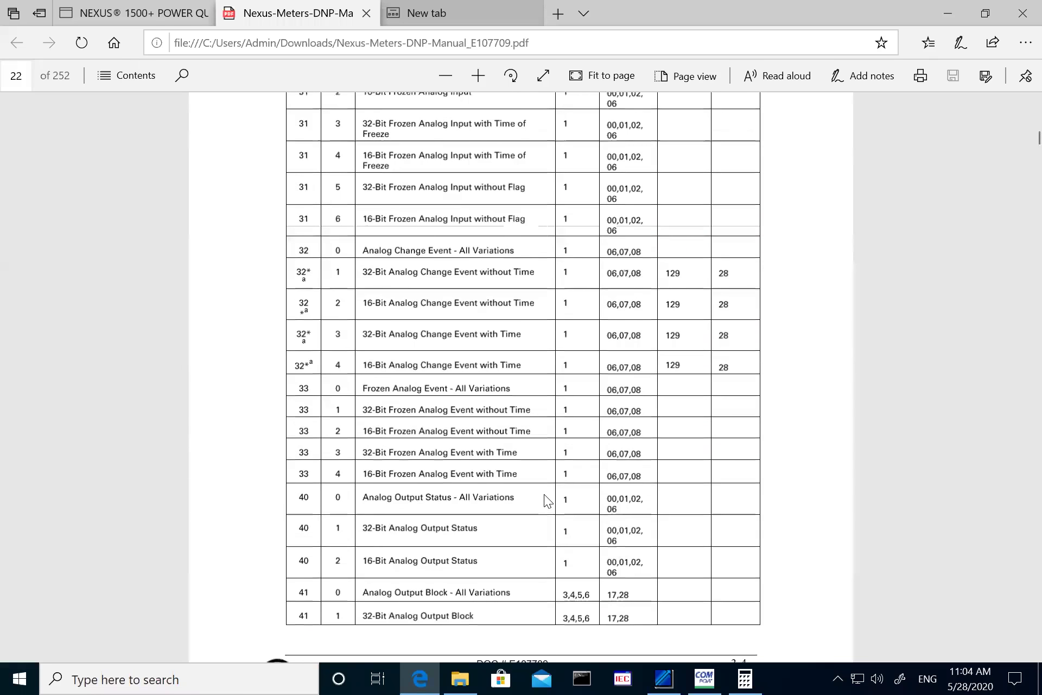
scroll(587, 173, up, 4)
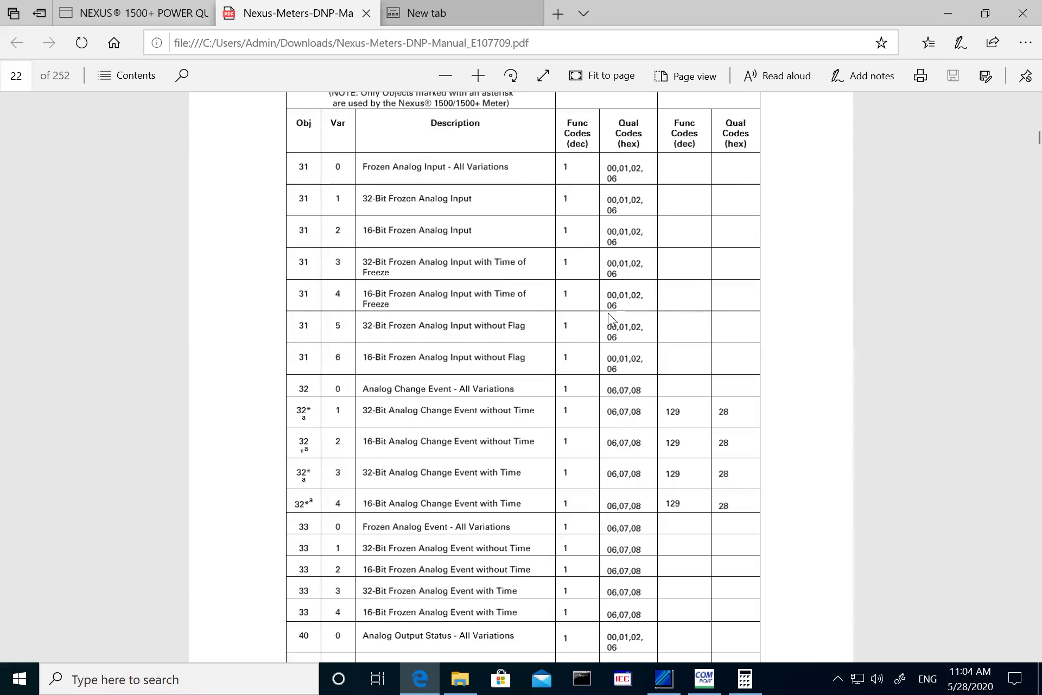
scroll(638, 415, down, 5)
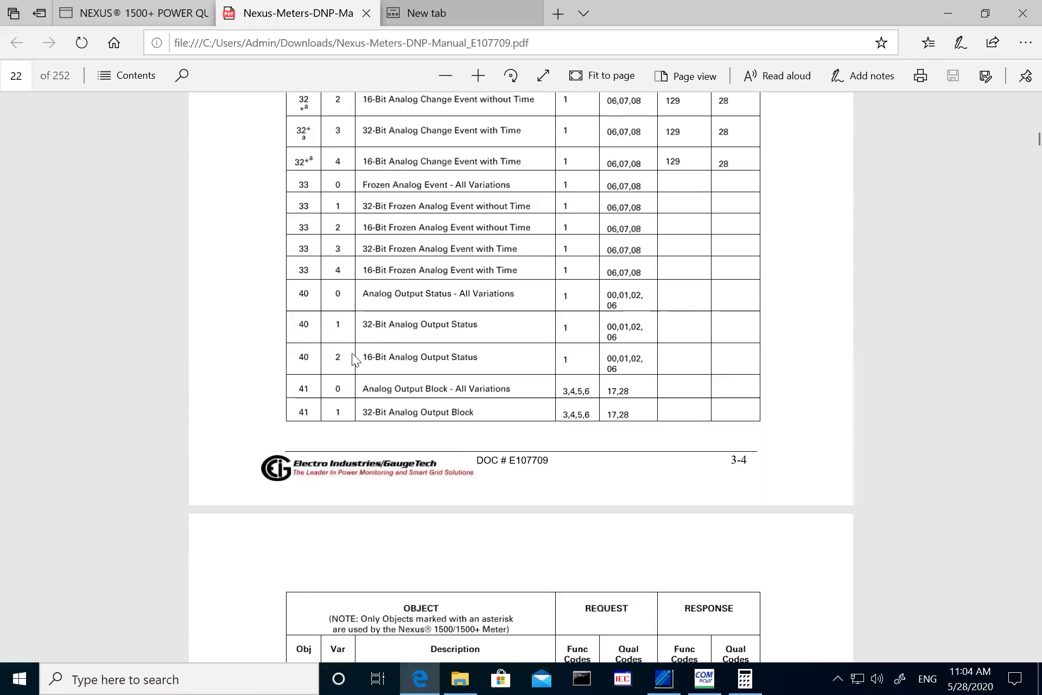
scroll(635, 418, down, 6)
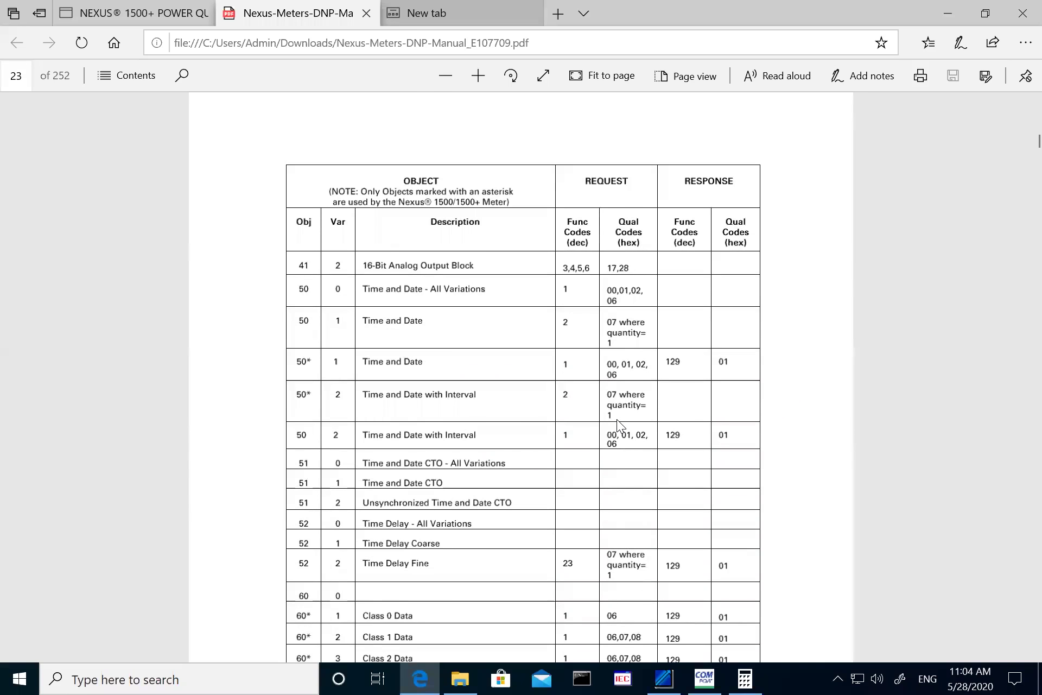
scroll(617, 419, down, 1)
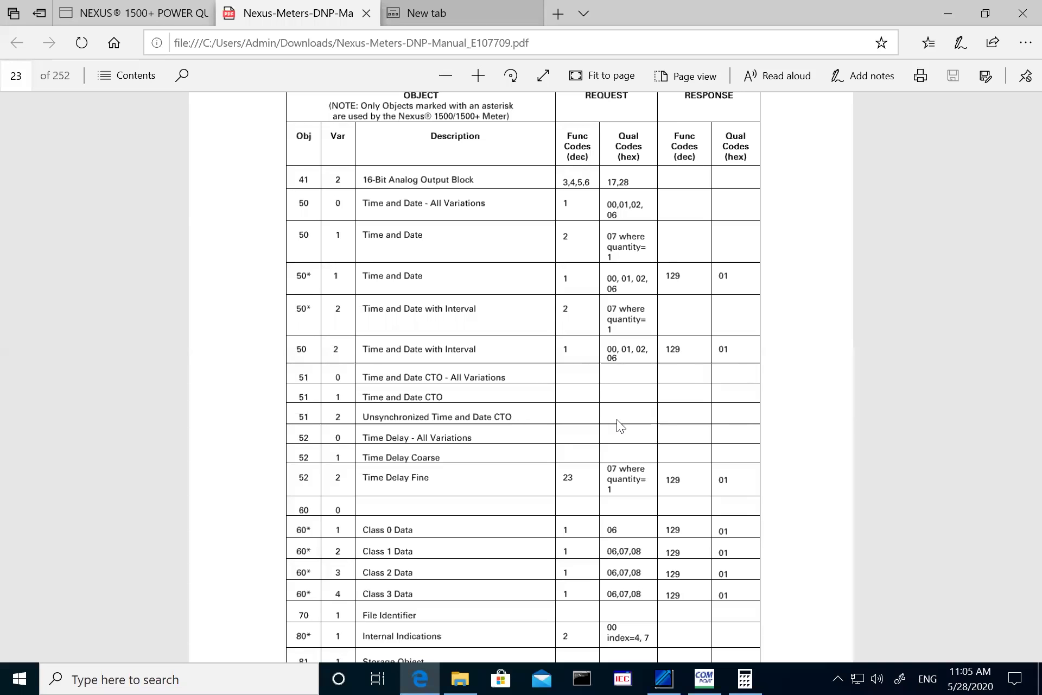
- Find the Chapter 7 DNP Object Mapping table and examine the line and description of the Object 1 entries on page 53
drag(1036, 142, 1020, 166)
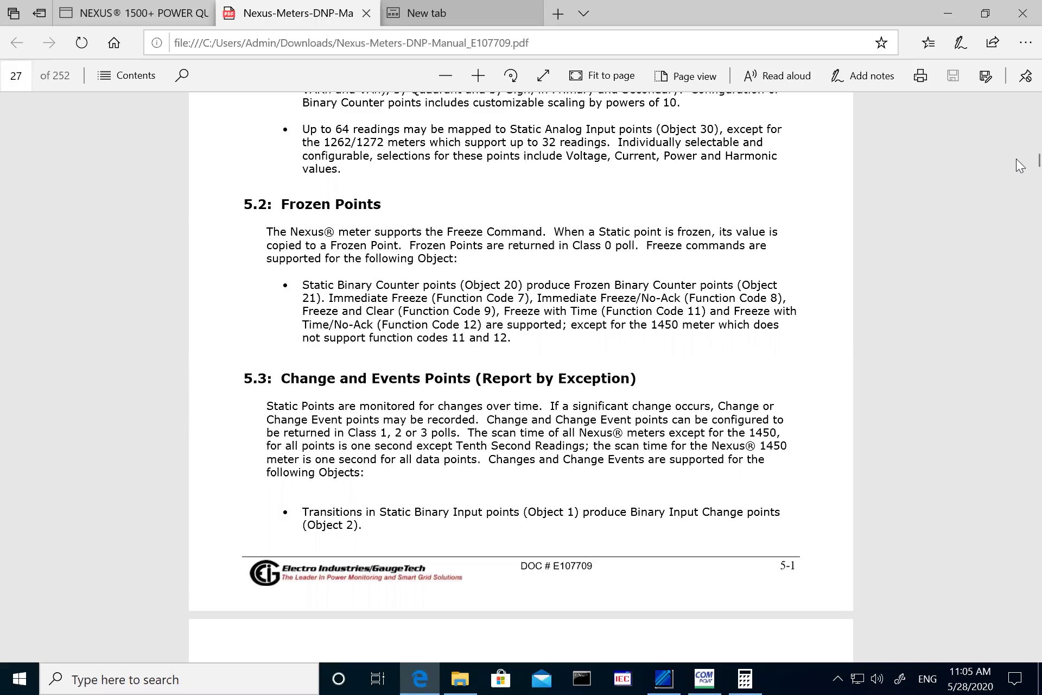
scroll(1021, 177, down, 20)
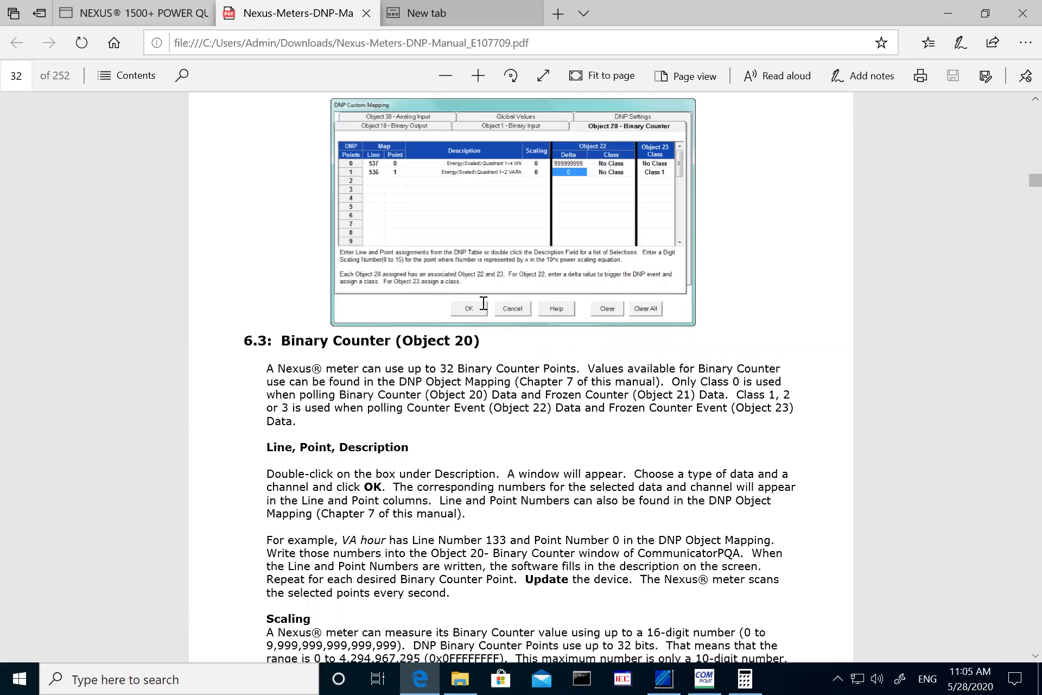
scroll(1019, 206, down, 6)
scroll(1017, 212, down, 20)
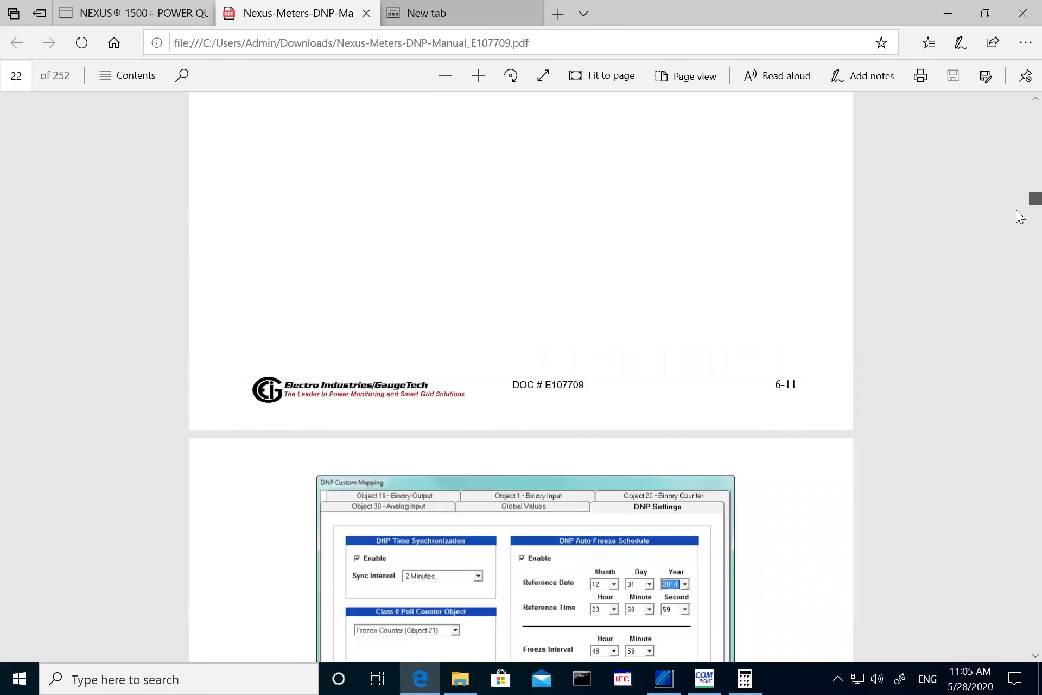
scroll(1017, 226, down, 20)
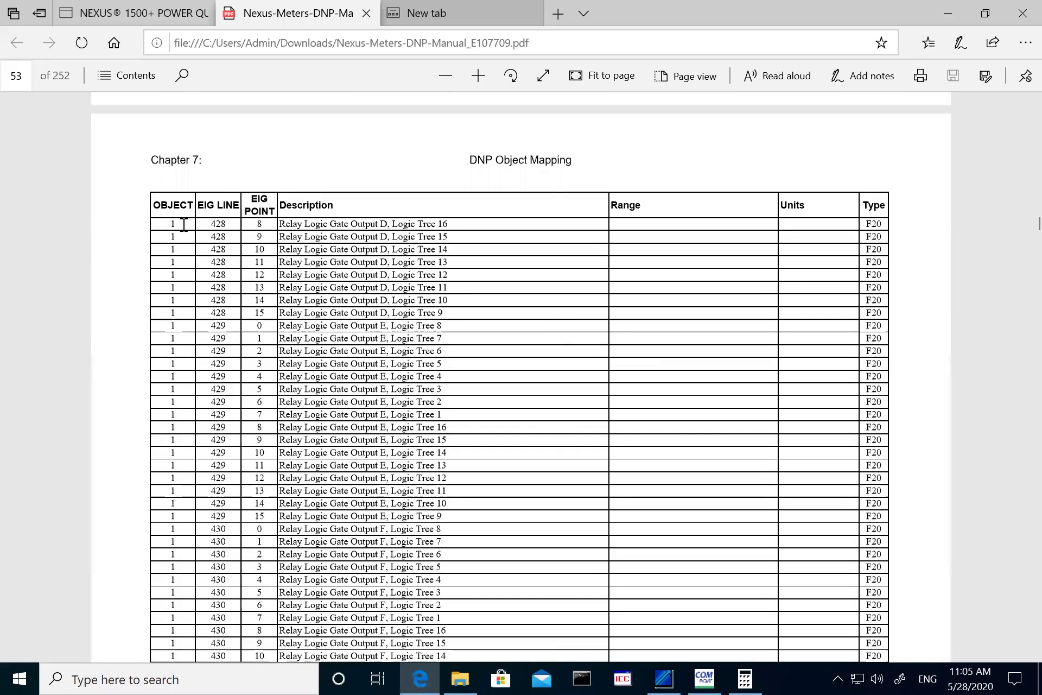
double_click(218, 224)
drag(349, 232, 520, 212)
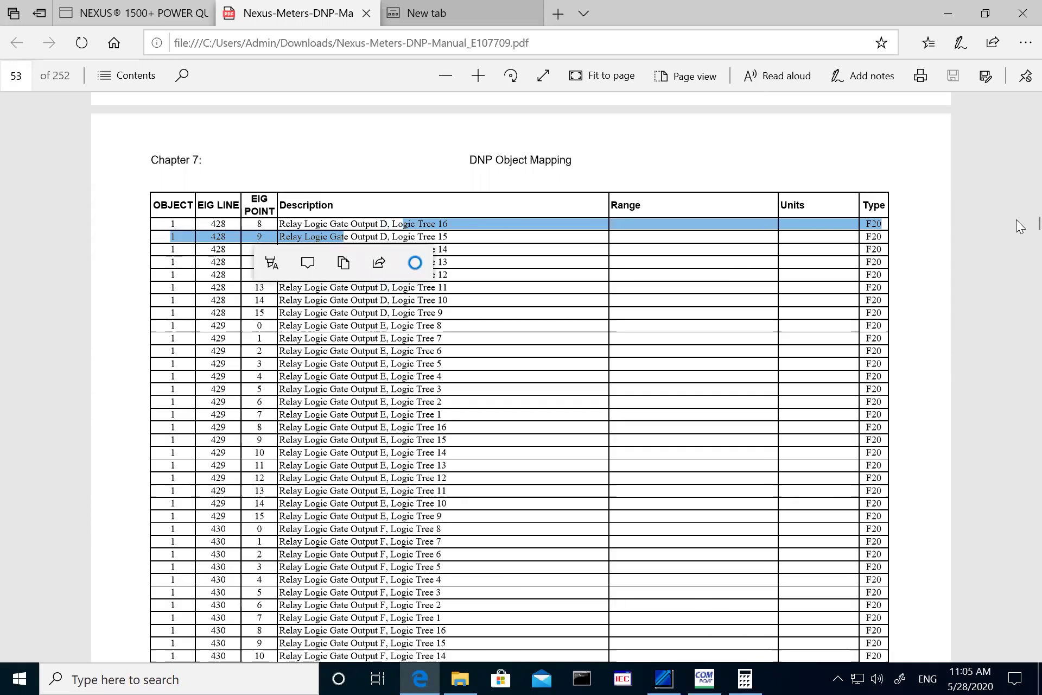
- Review the Object 20 entries from page 61 to page 72, checking the Range and Units columns
scroll(1016, 242, down, 20)
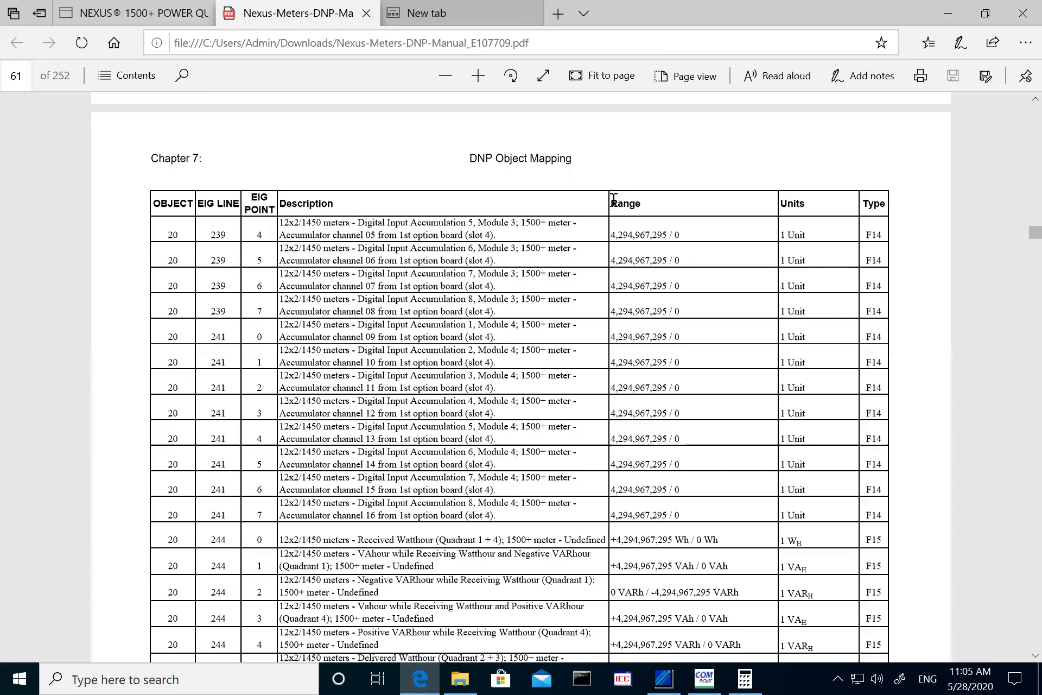
drag(610, 202, 735, 205)
mouse_move(802, 205)
mouse_down()
mouse_move(763, 200)
mouse_move(781, 204)
mouse_up()
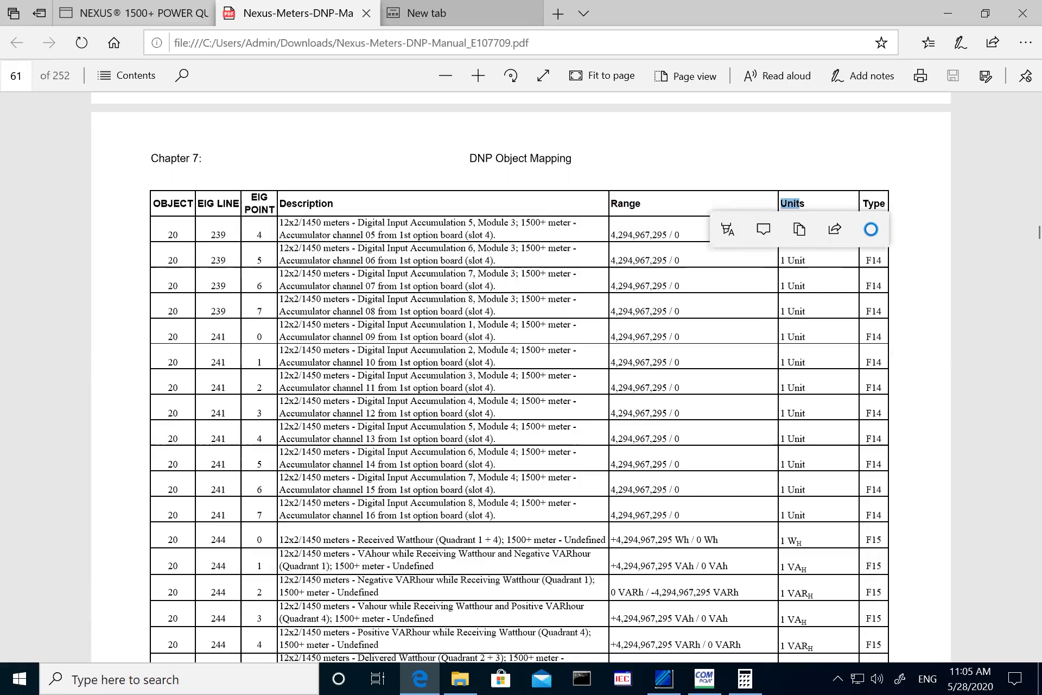
scroll(1020, 250, down, 15)
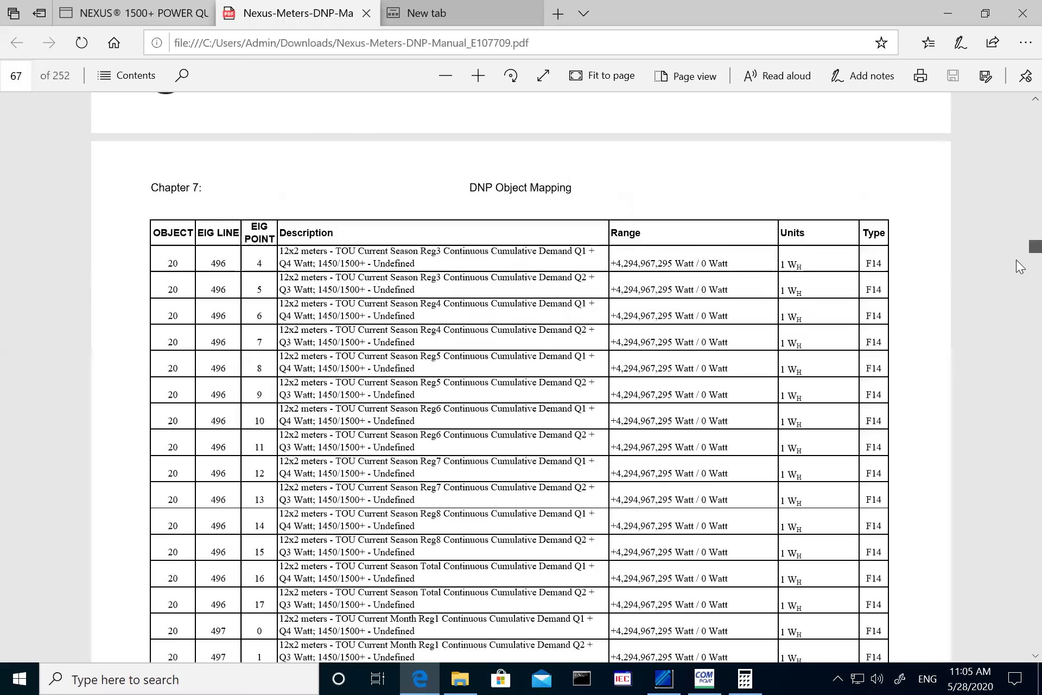
scroll(1020, 266, down, 10)
scroll(370, 450, down, 1)
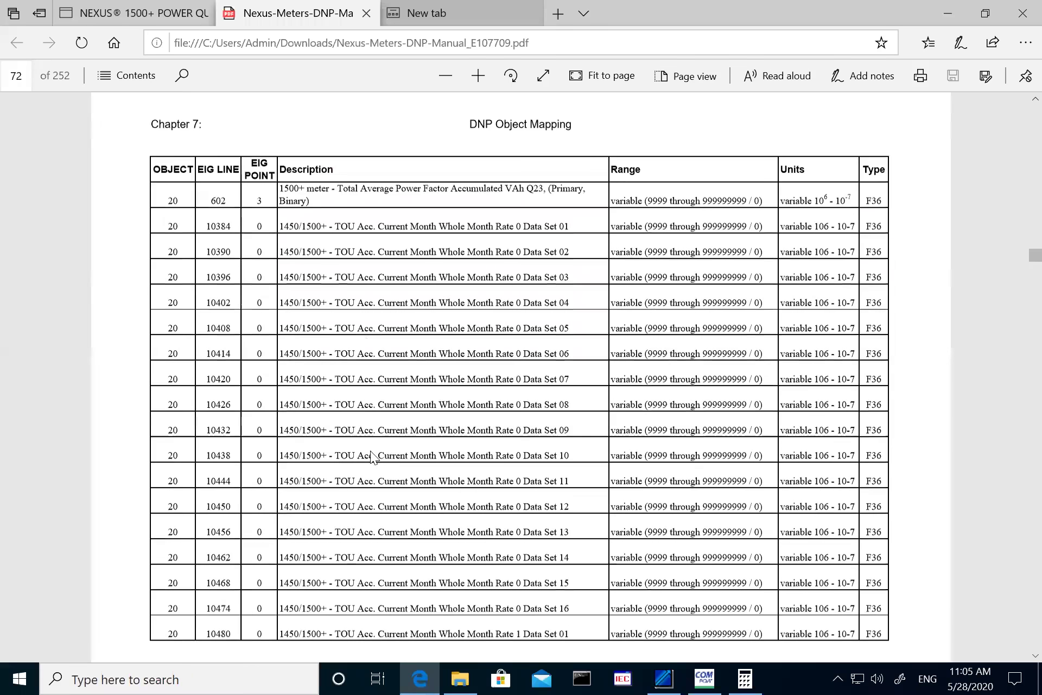
- Find the Object 30 Analog Input section on page 95 of the DNP Object Mapping table and highlight its heading
scroll(370, 455, down, 15)
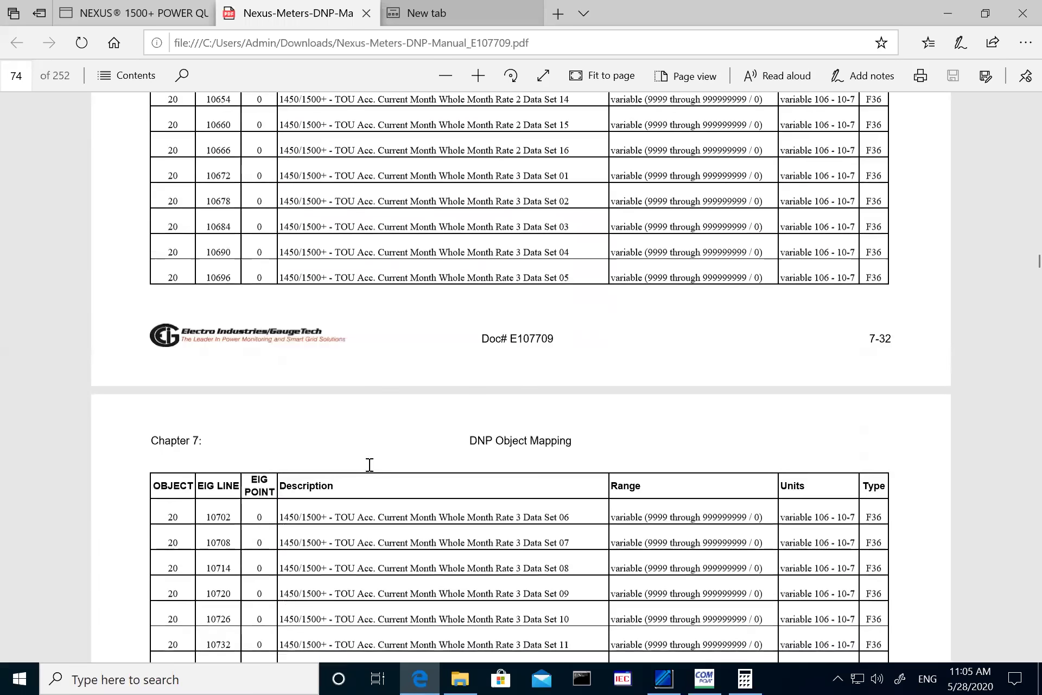
scroll(370, 464, down, 20)
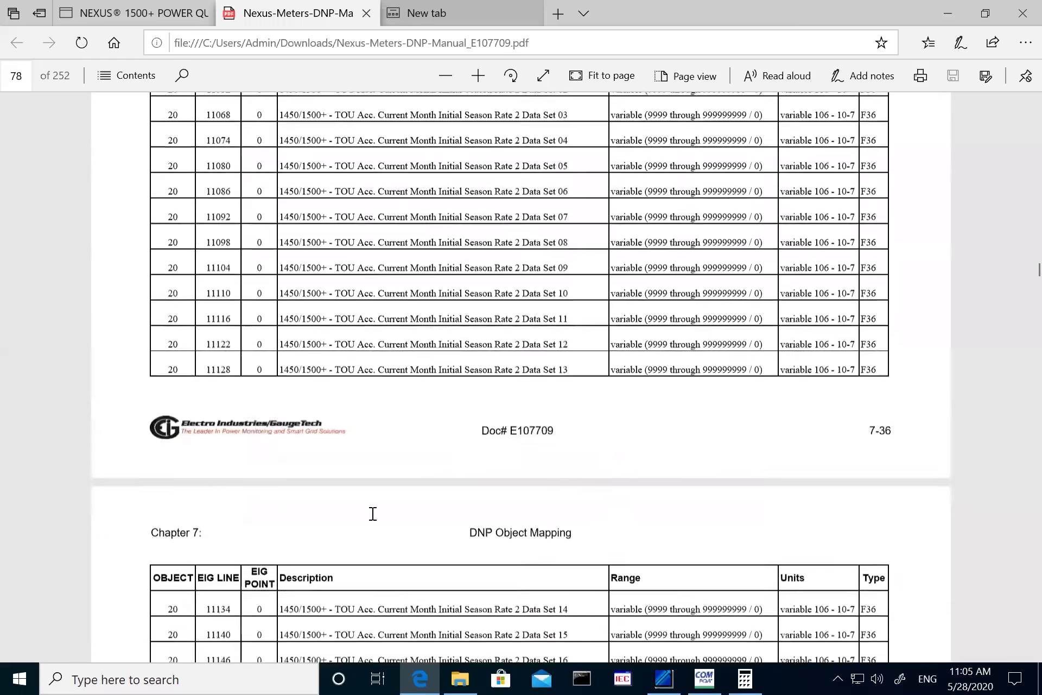
scroll(373, 514, down, 18)
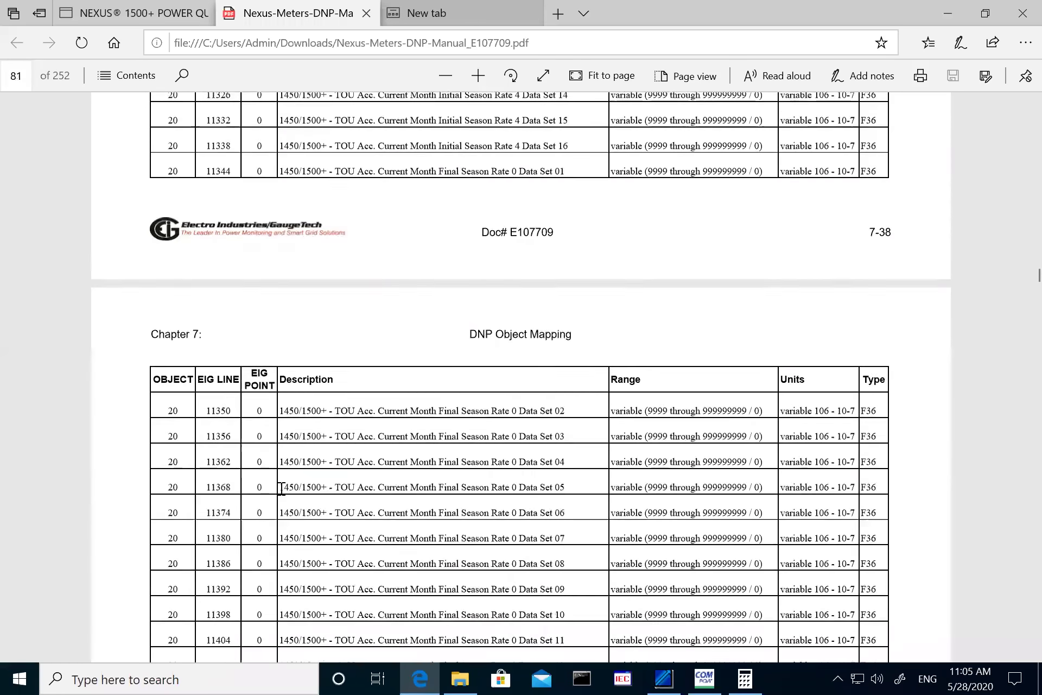
scroll(452, 537, down, 16)
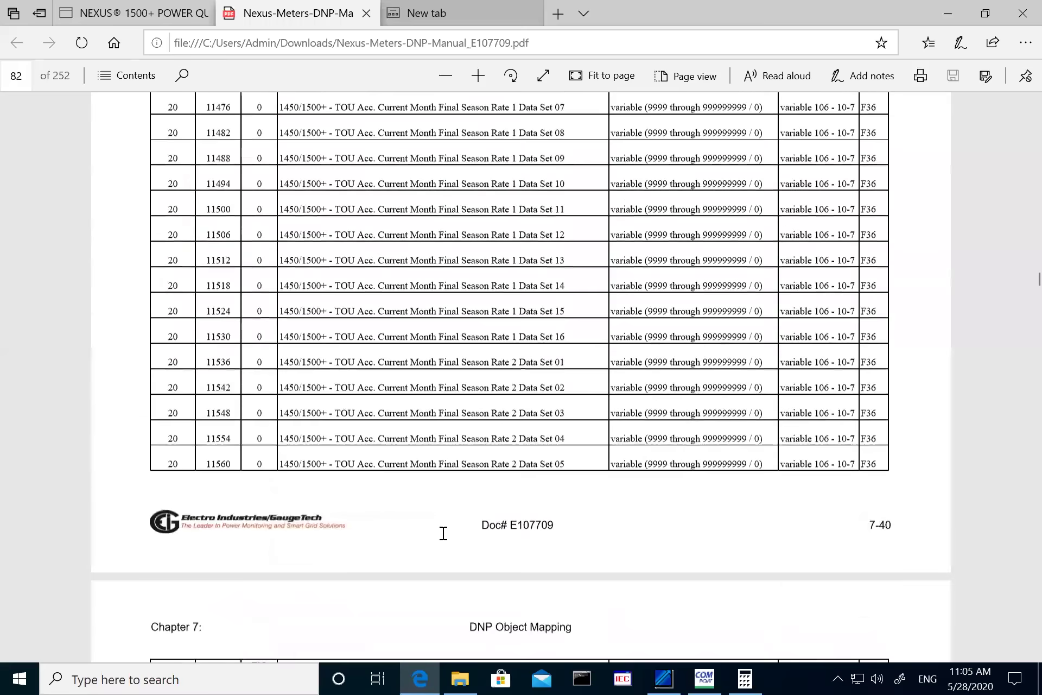
scroll(443, 533, down, 15)
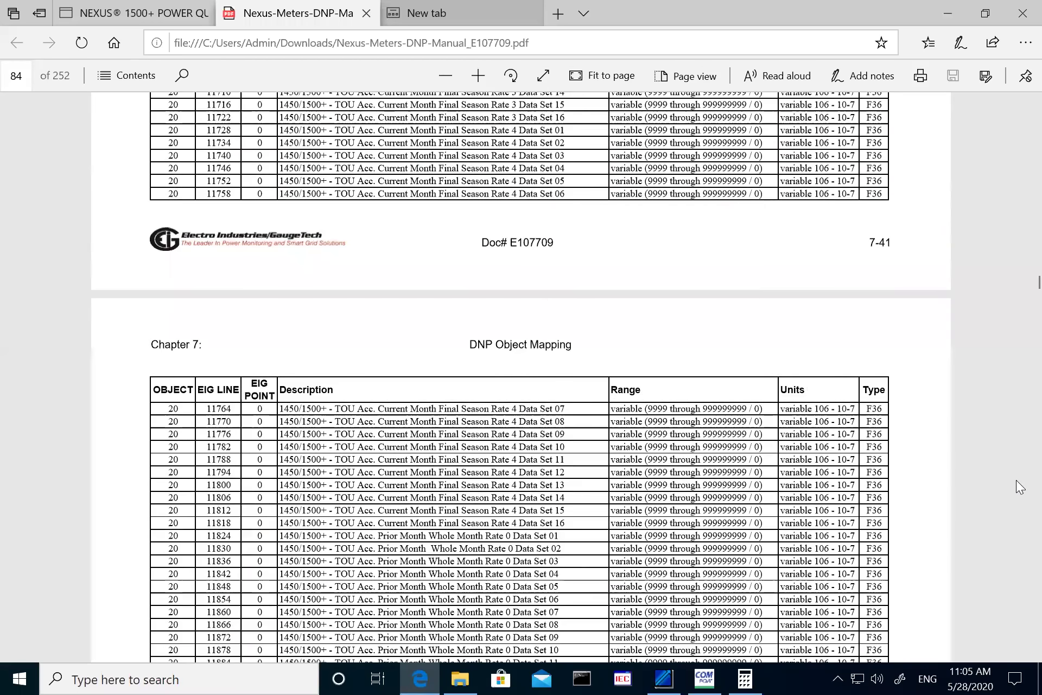
scroll(1016, 480, down, 20)
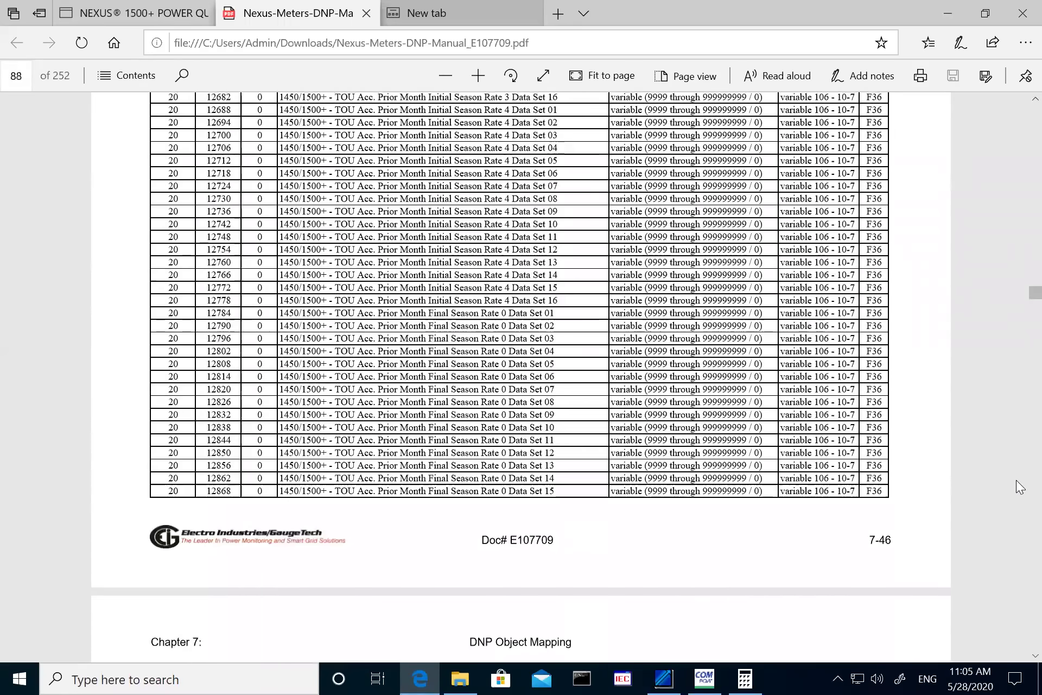
scroll(1016, 480, down, 20)
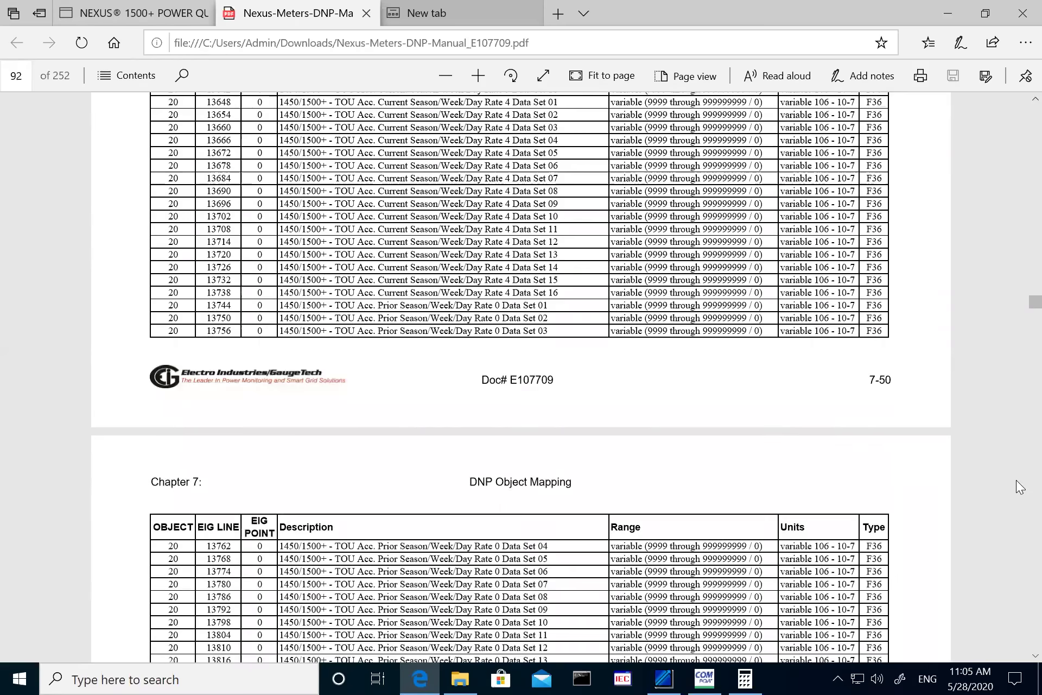
scroll(1017, 480, down, 20)
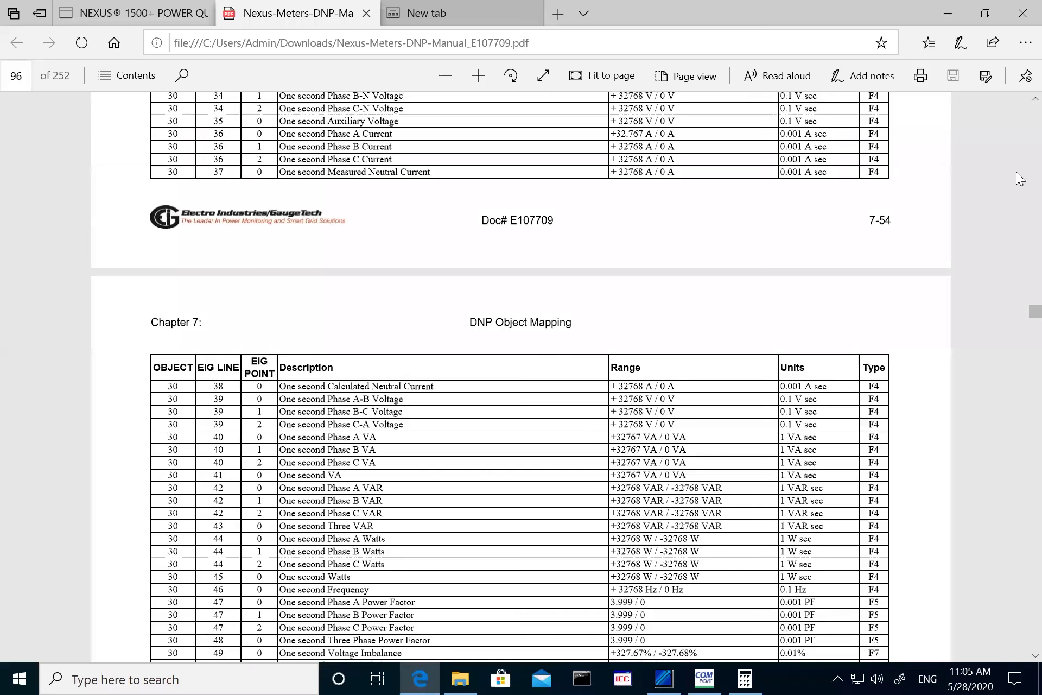
scroll(1016, 171, up, 6)
scroll(957, 201, up, 6)
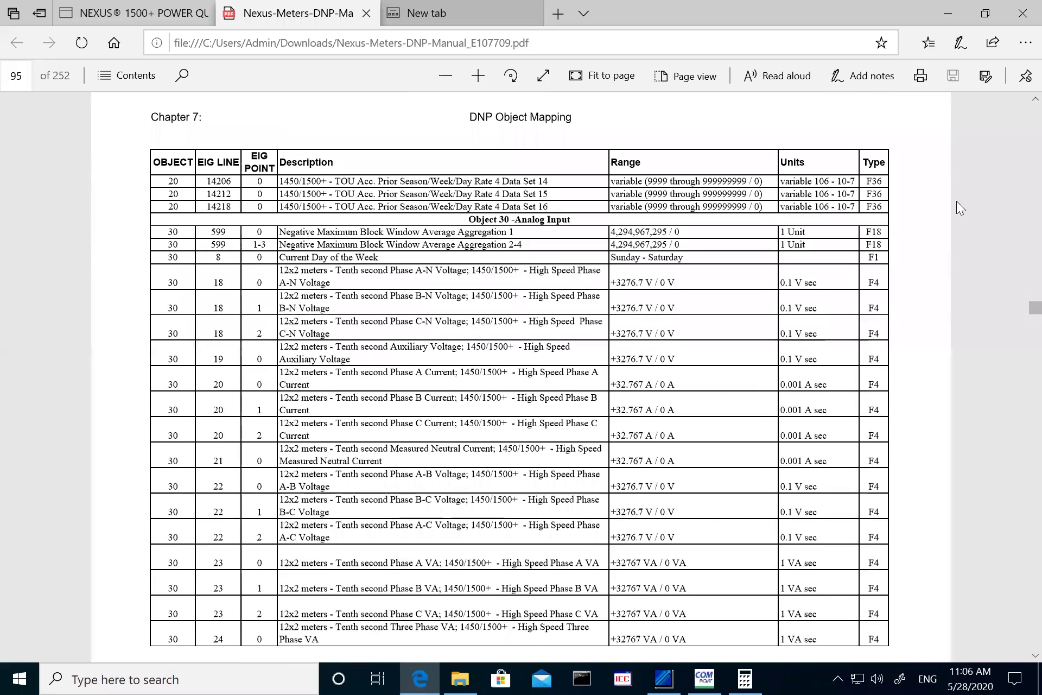
drag(469, 220, 558, 239)
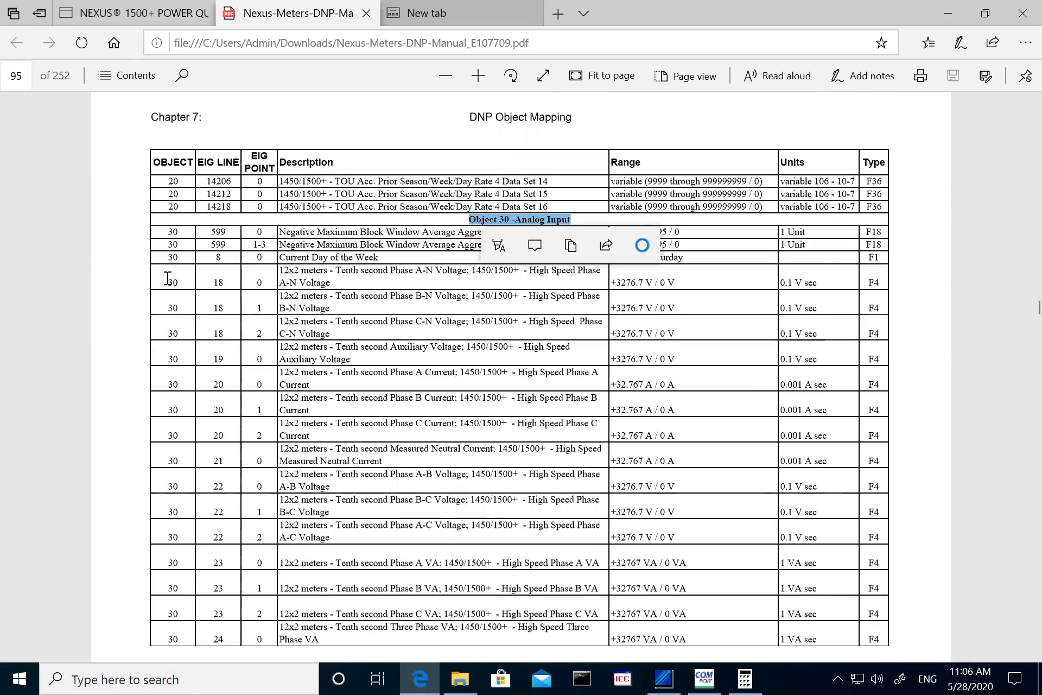
- Examine the object, line, point and description of the first Phase A-N Voltage entry under Object 30
drag(168, 280, 257, 283)
click(241, 277)
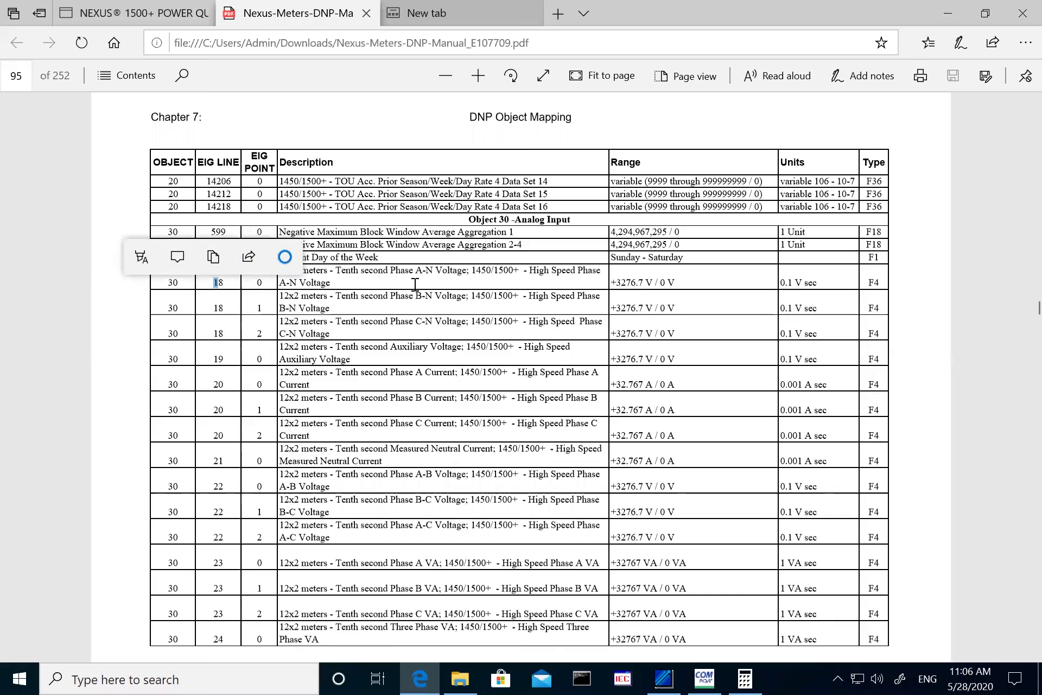
triple_click(280, 270)
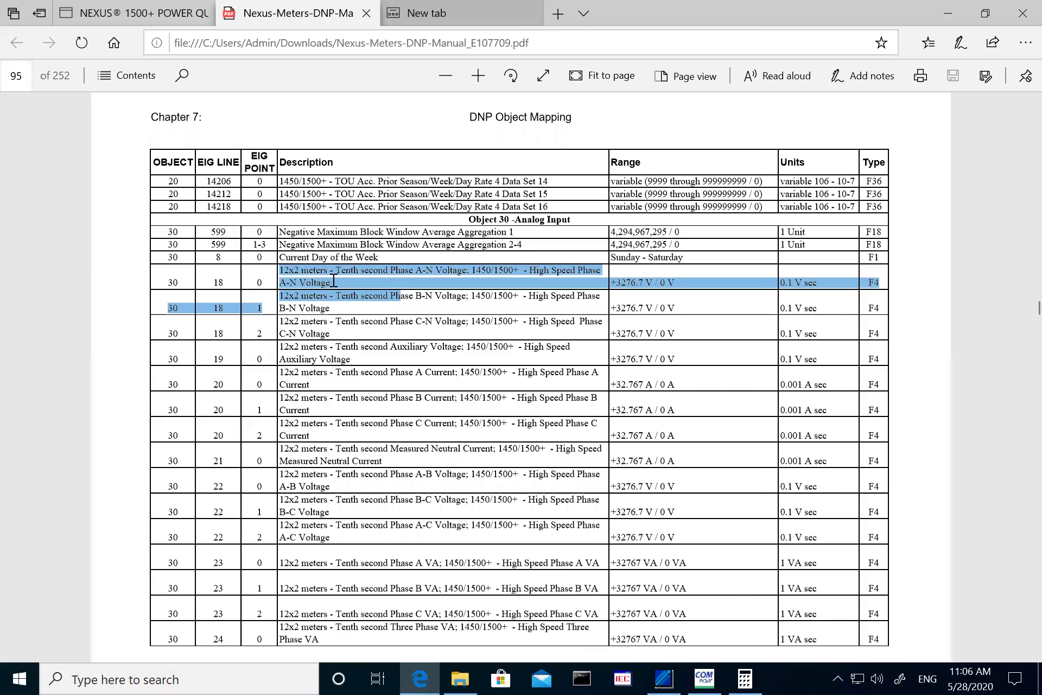
click(294, 277)
triple_click(294, 277)
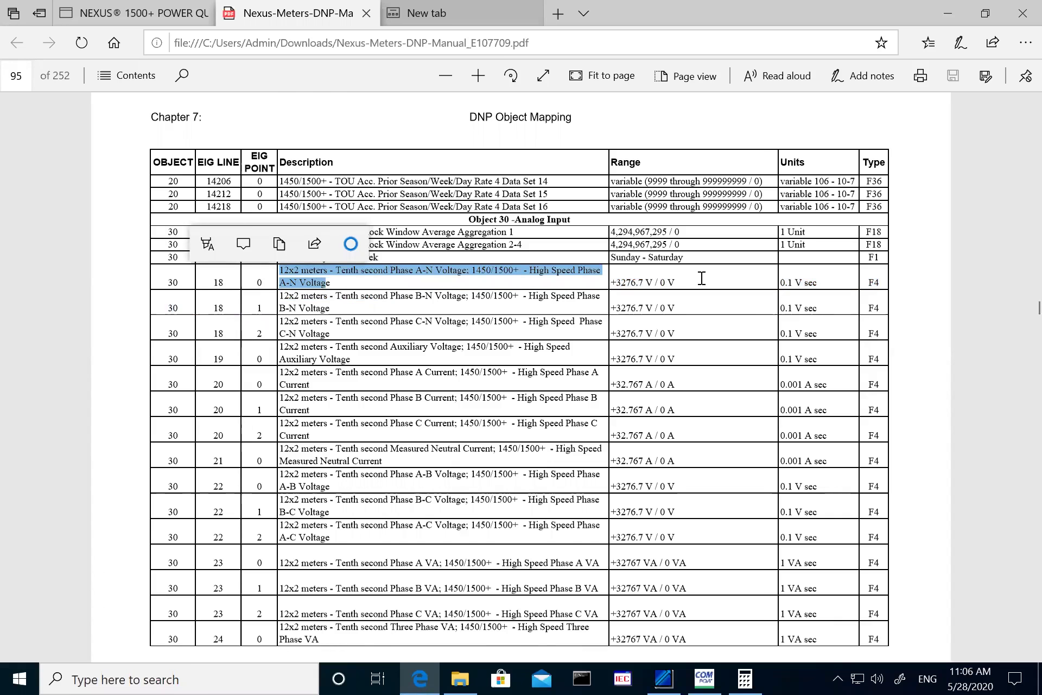
- Check the range, units and type of the Object 30, line 18, point 0 Phase A-N Voltage entry
mouse_move(698, 280)
mouse_down()
mouse_move(615, 280)
mouse_move(682, 280)
mouse_up()
click(813, 271)
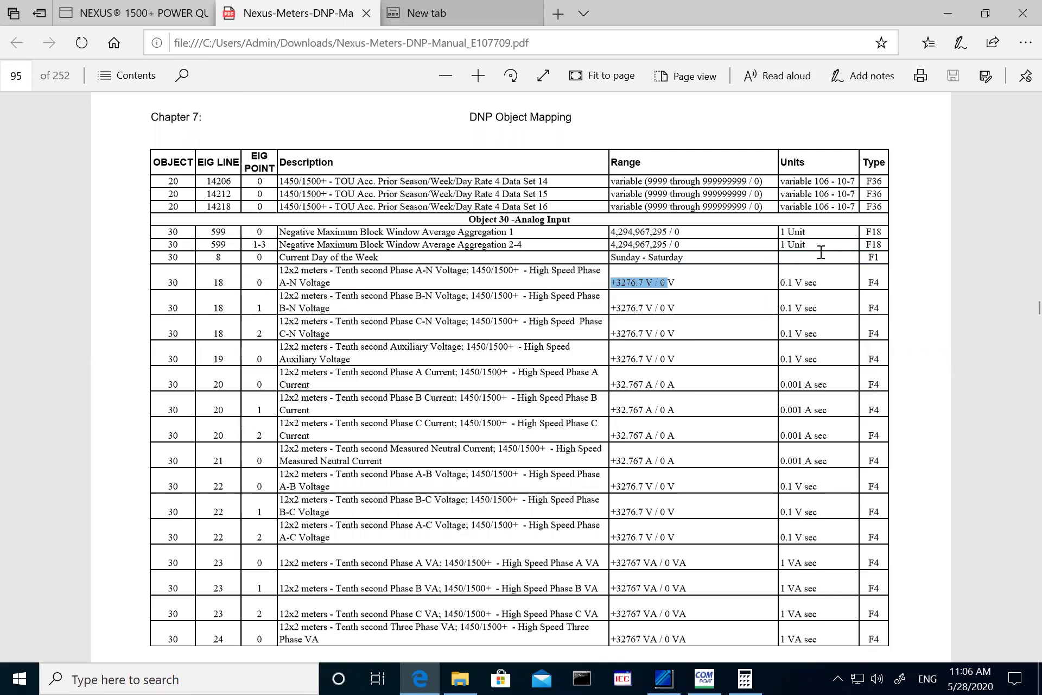
drag(813, 280, 785, 277)
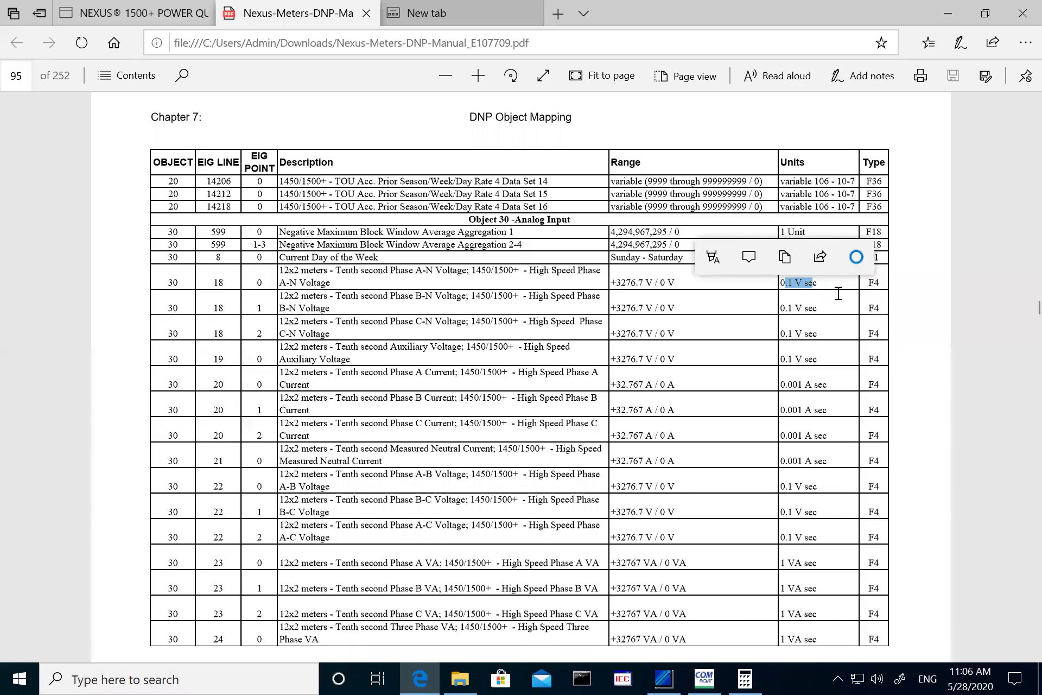
drag(884, 282, 872, 279)
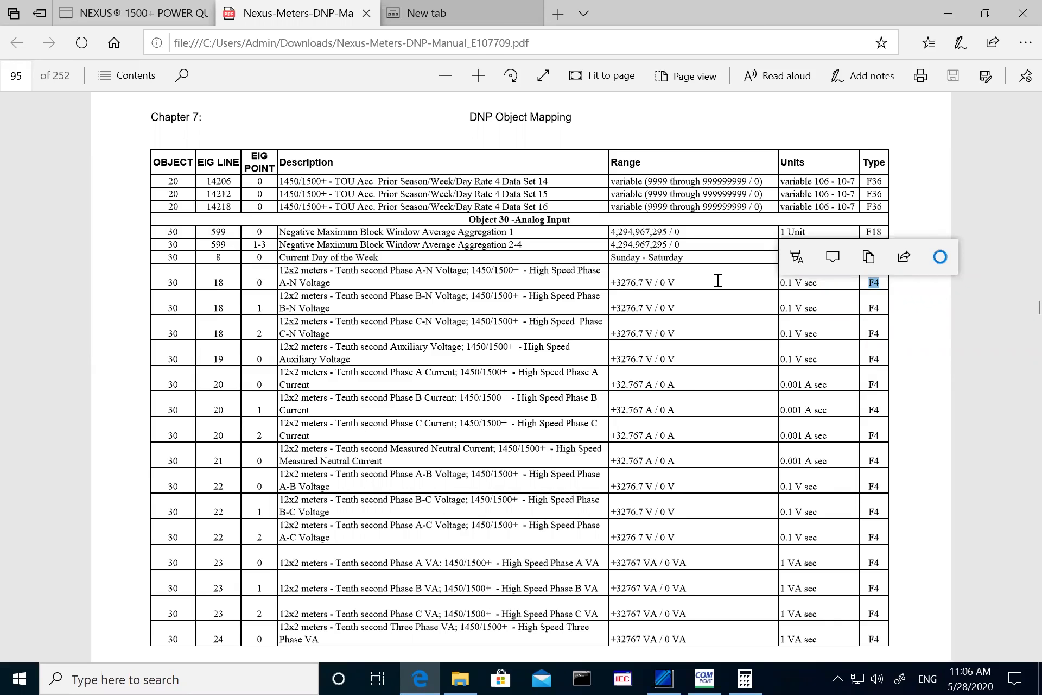
click(875, 288)
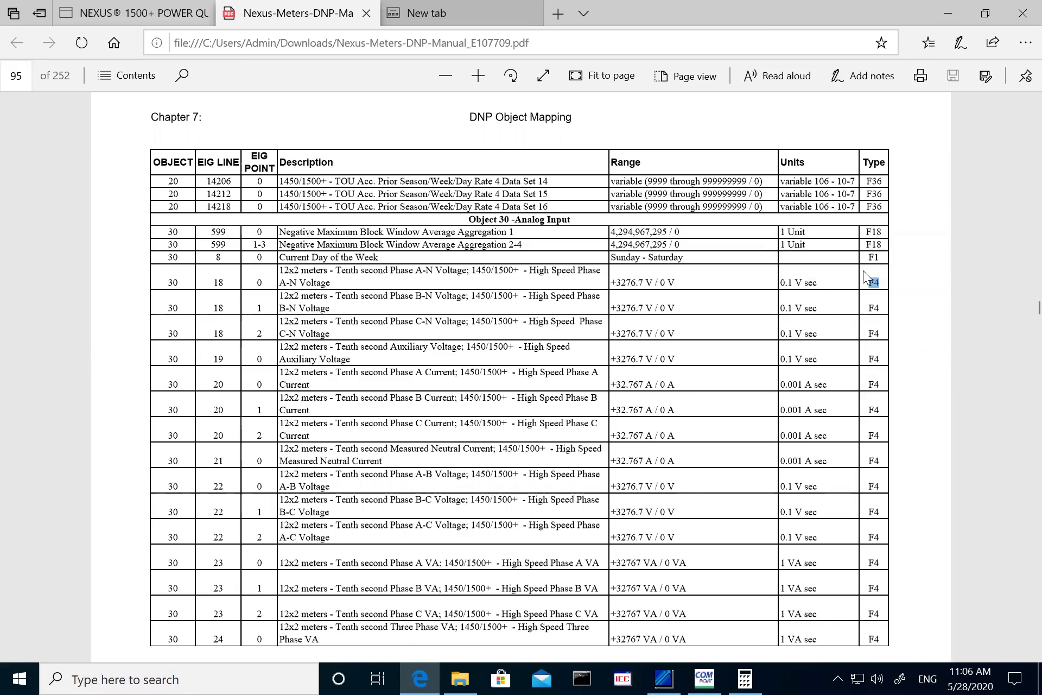
drag(866, 285, 891, 291)
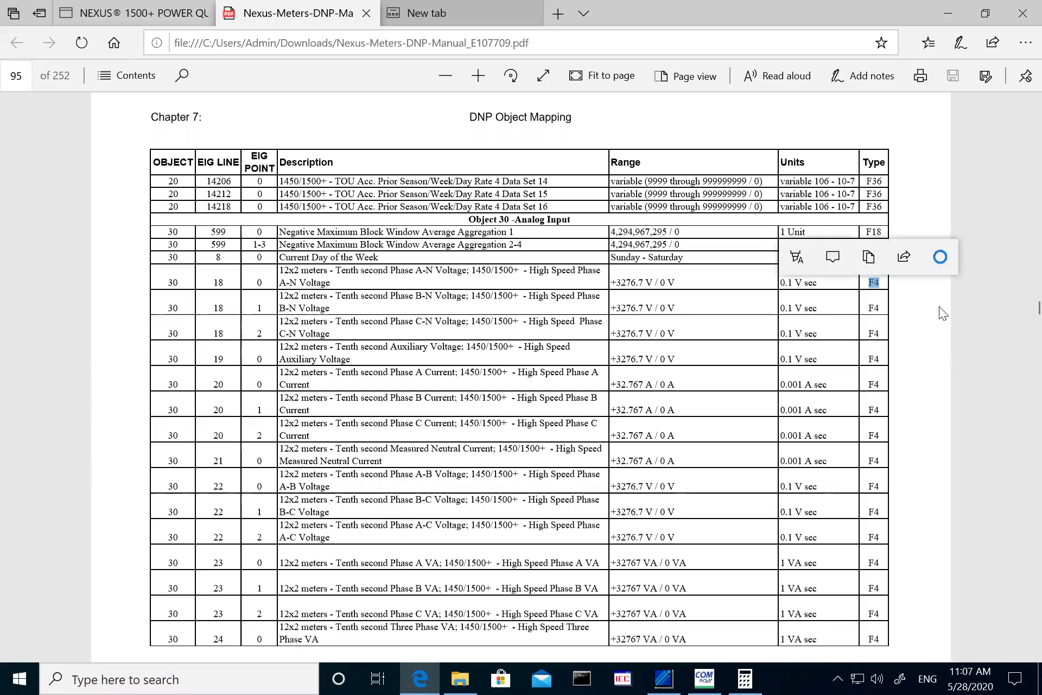
- Find section 8.4 on the Type F4 data format in Chapter 8 on page 228 of the manual
drag(1017, 307, 1017, 612)
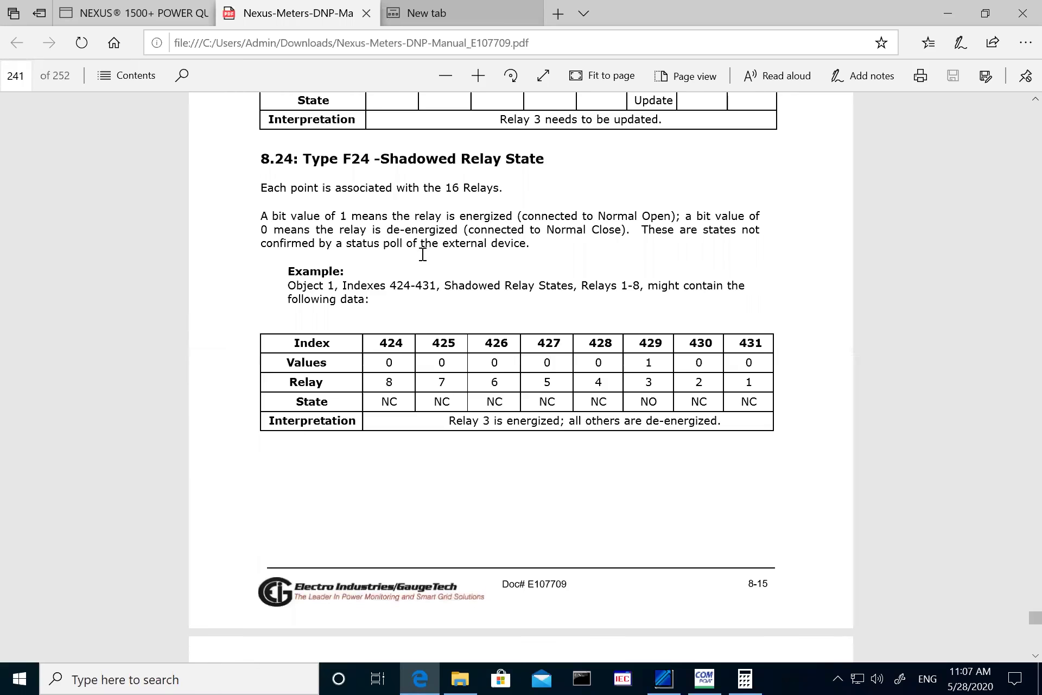
scroll(418, 269, up, 20)
scroll(416, 263, up, 20)
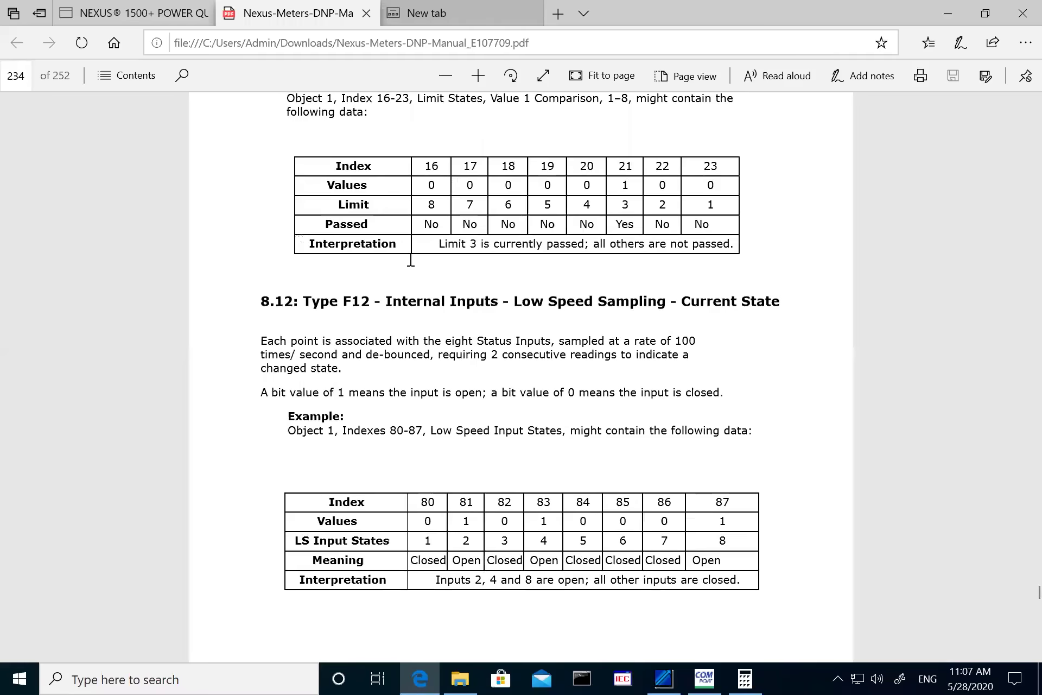
scroll(411, 263, up, 20)
scroll(411, 261, up, 20)
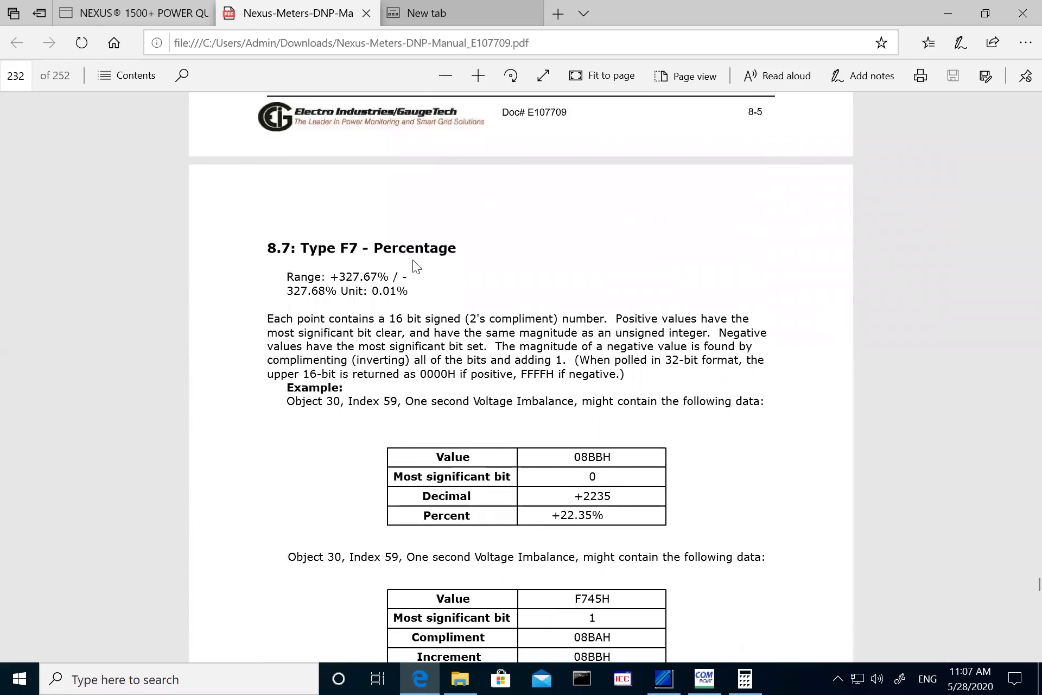
scroll(414, 265, up, 20)
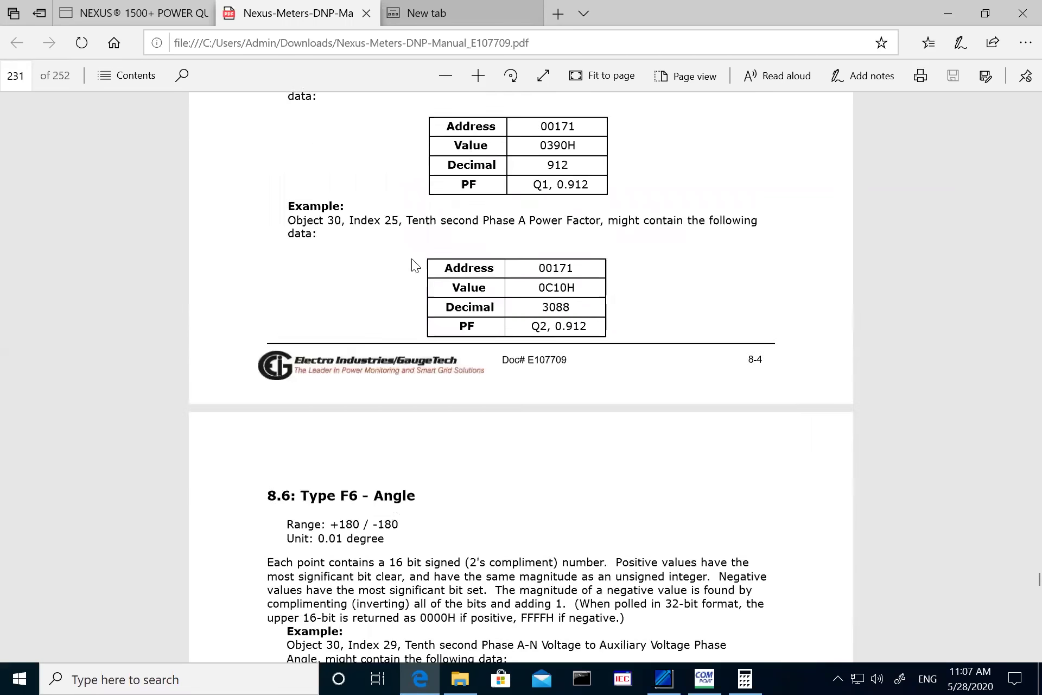
scroll(410, 267, up, 20)
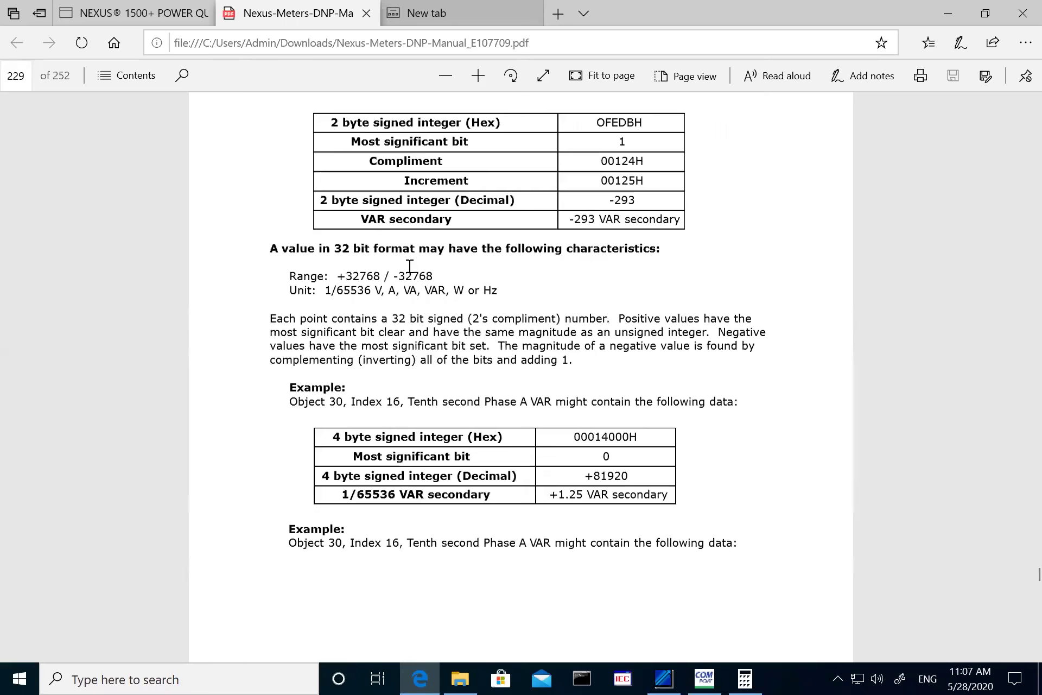
scroll(408, 266, up, 10)
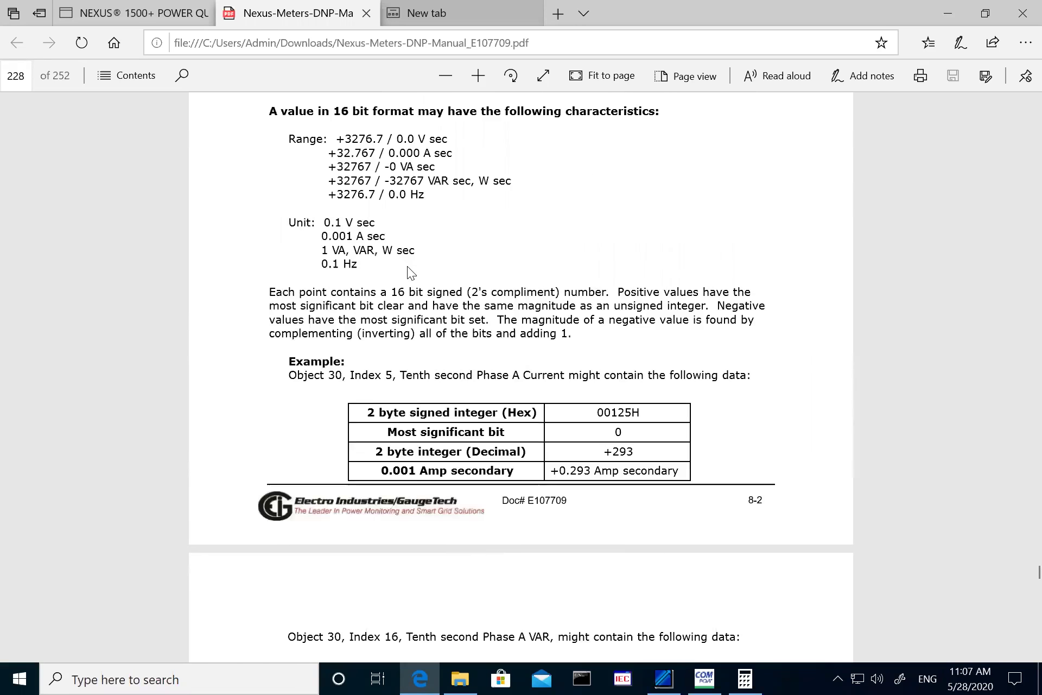
double_click(332, 227)
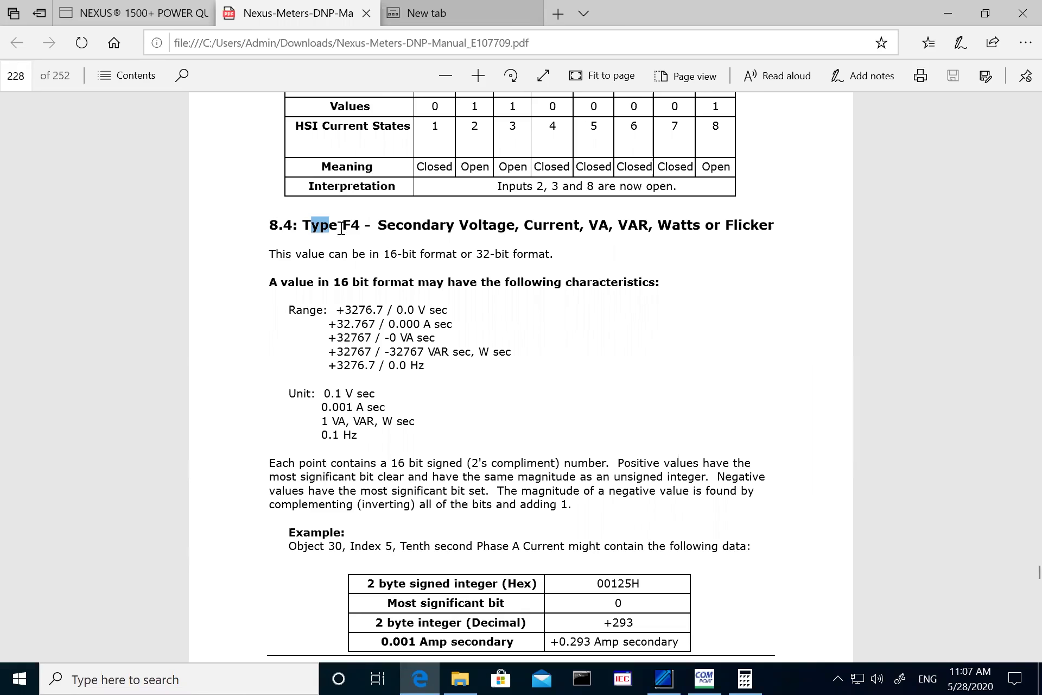
- Examine the quantities covered by Type F4 and the ranges listed for its 16-bit format
drag(381, 225, 766, 222)
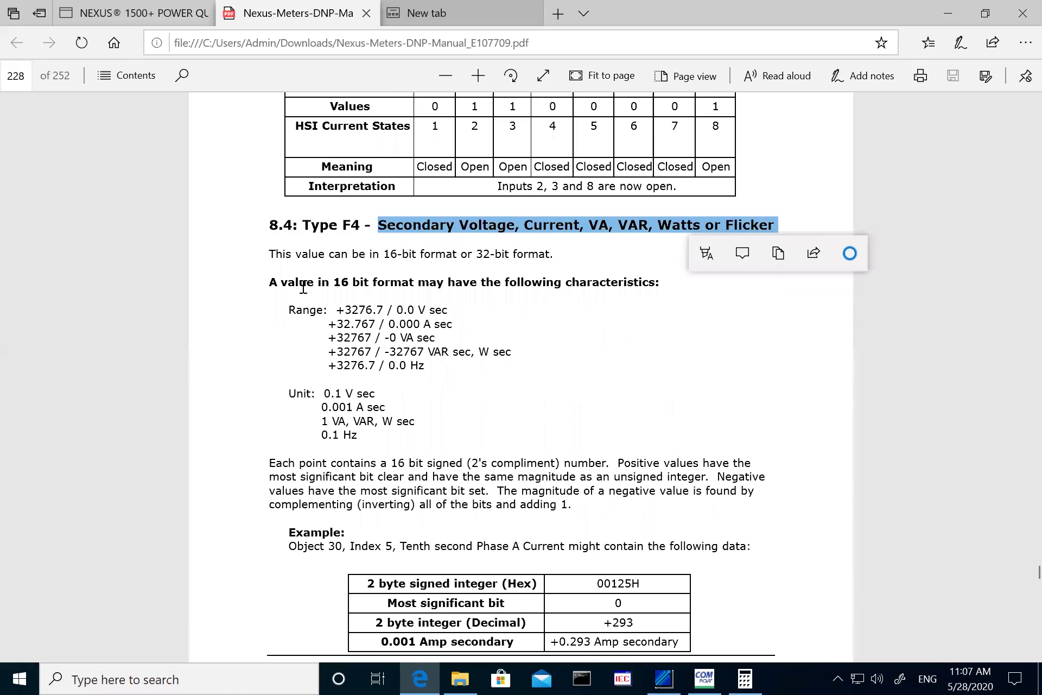
drag(333, 310, 397, 310)
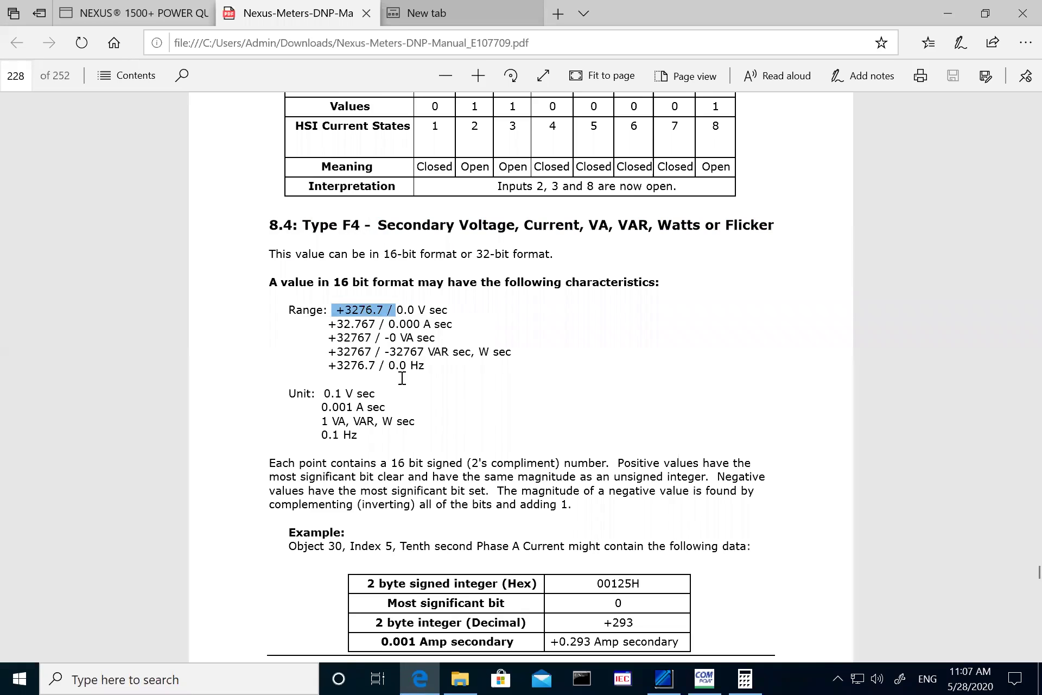
click(431, 365)
drag(404, 360, 426, 364)
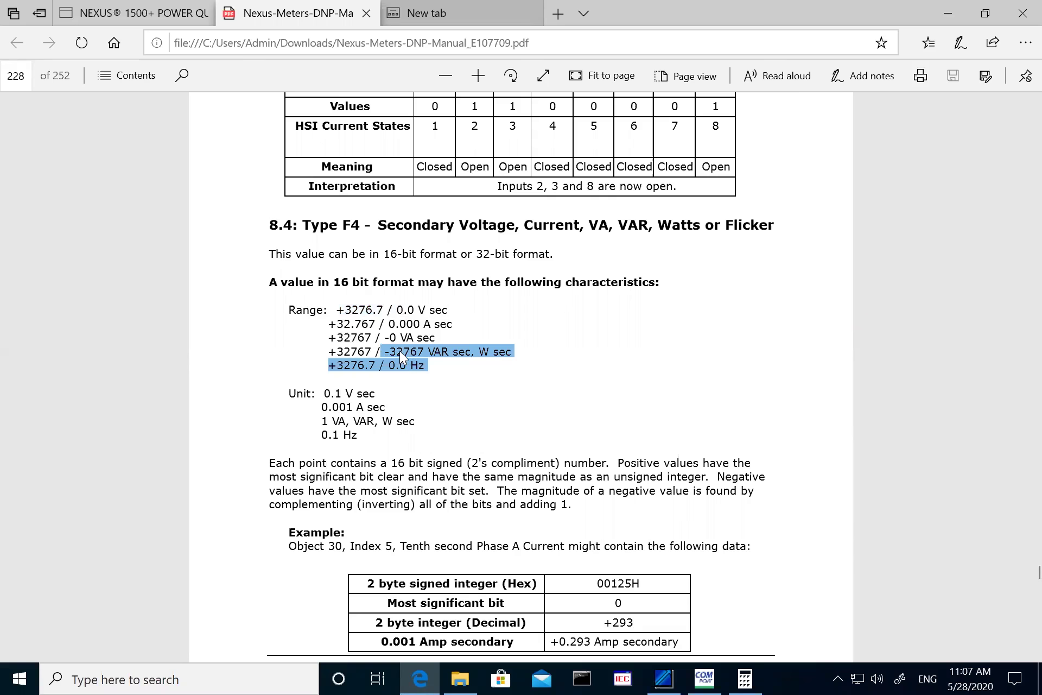
click(425, 315)
drag(416, 310, 345, 310)
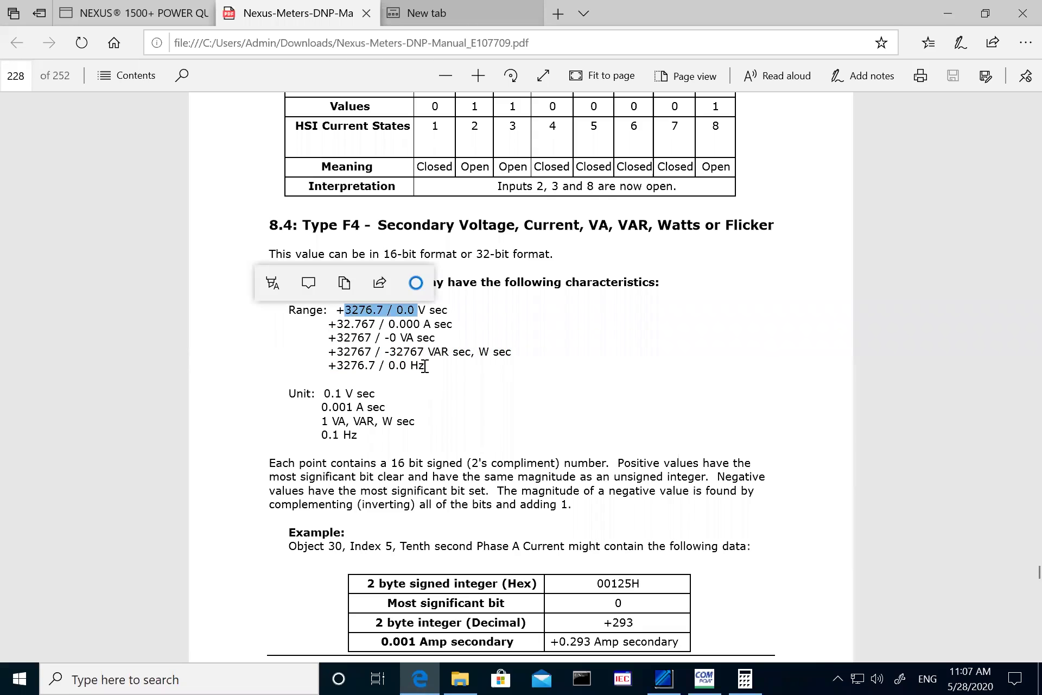
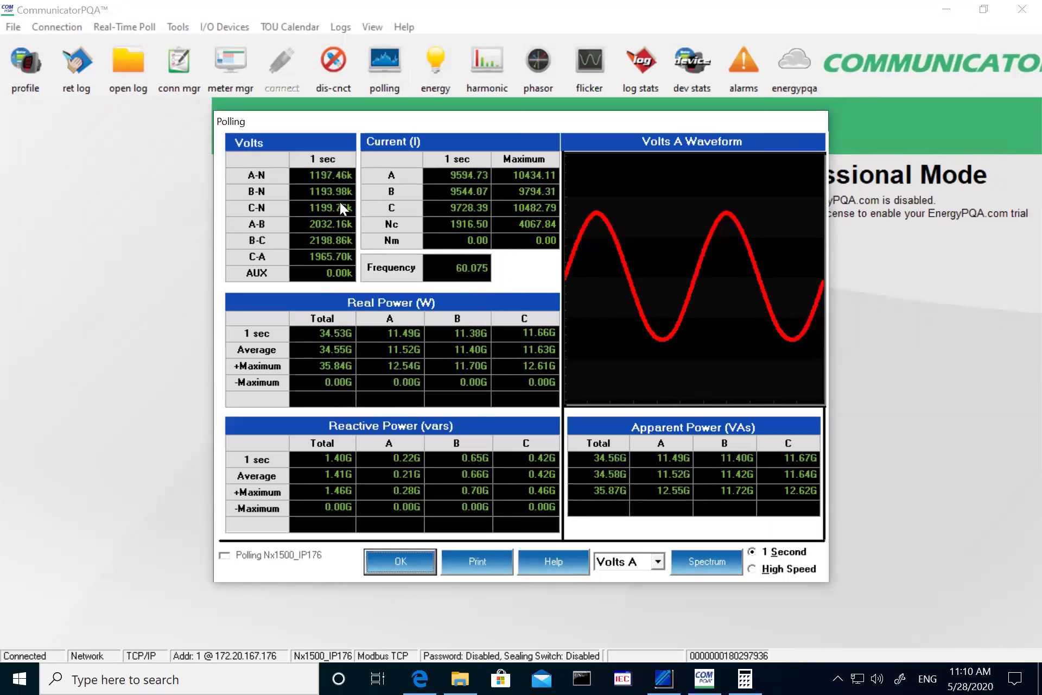
- In CommunicatorPQA, close the polling readings and open the Nexus 1500+ device profile to the Communications ports under General Settings
click(400, 559)
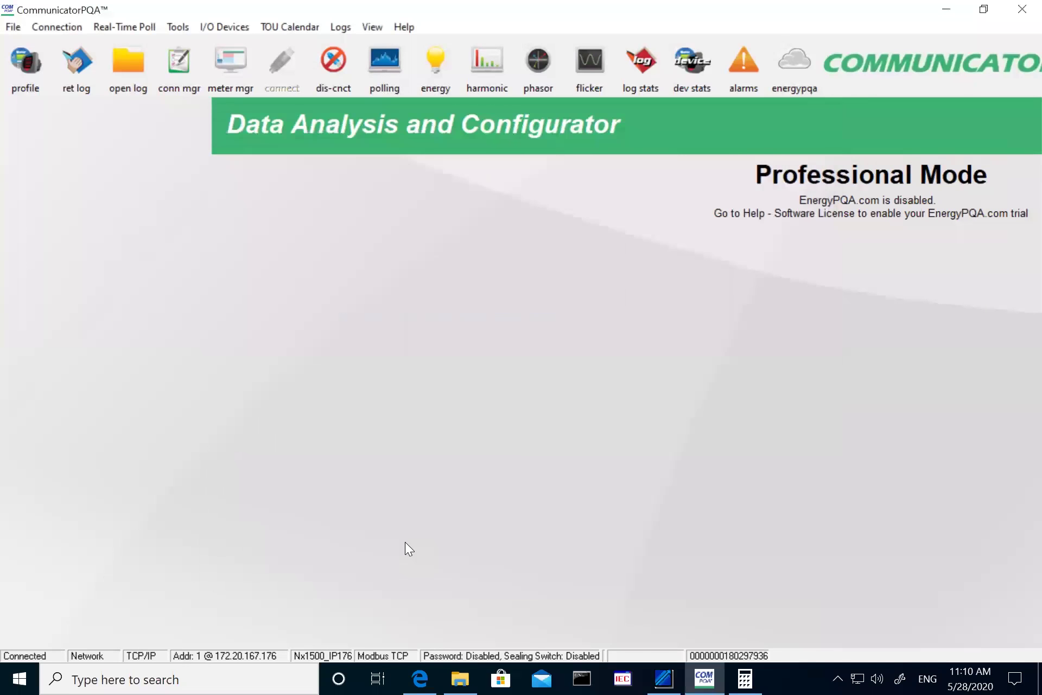
click(13, 76)
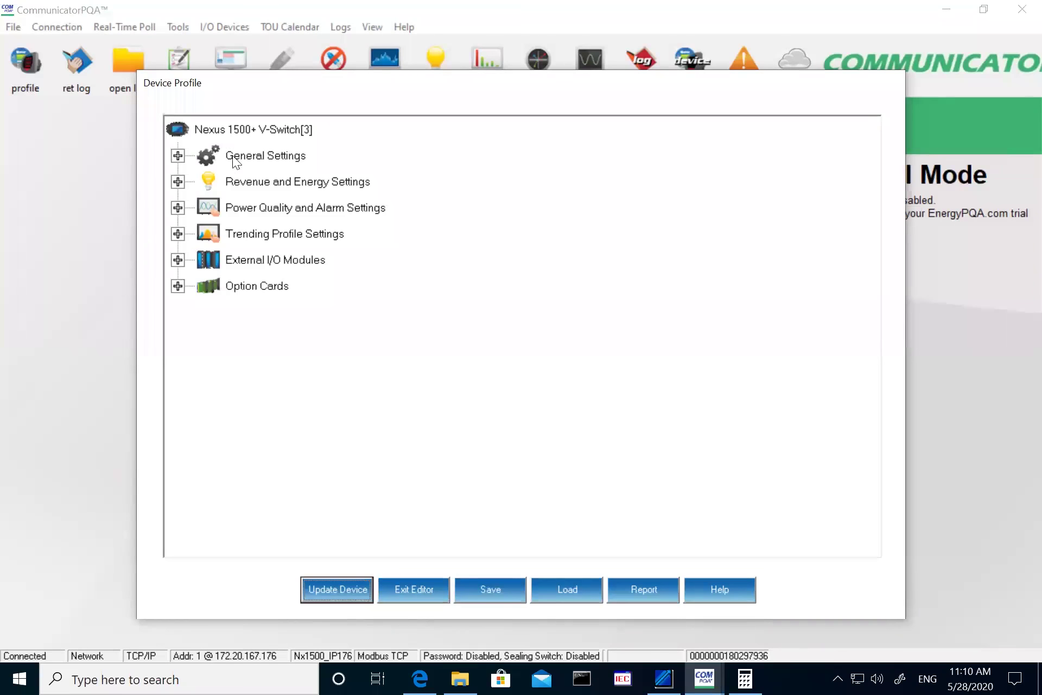
click(197, 131)
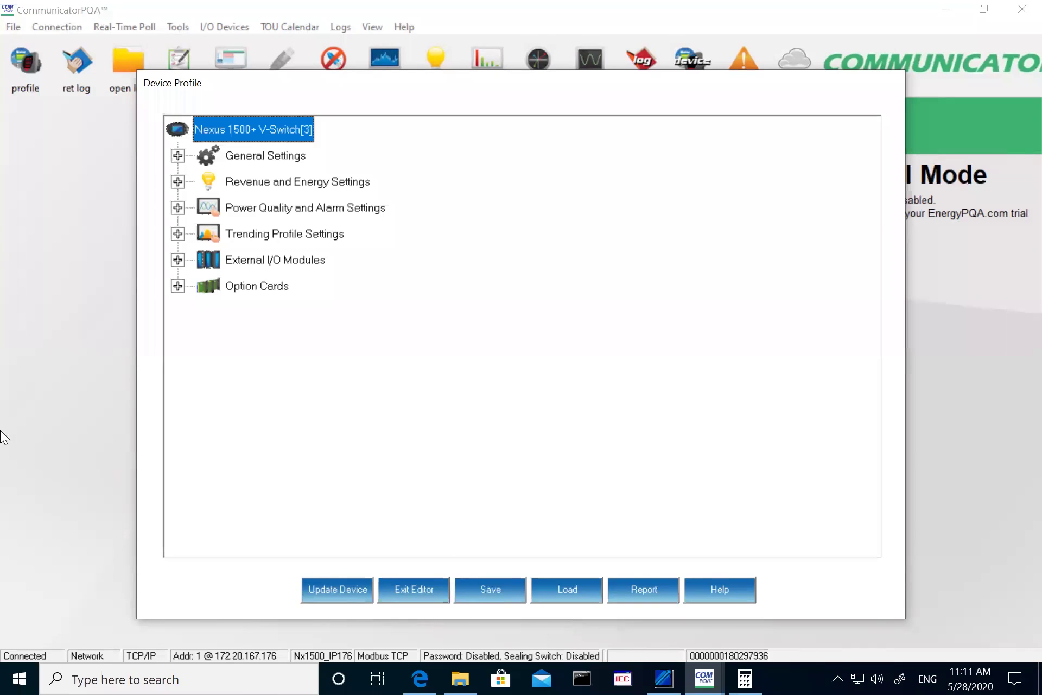
click(177, 157)
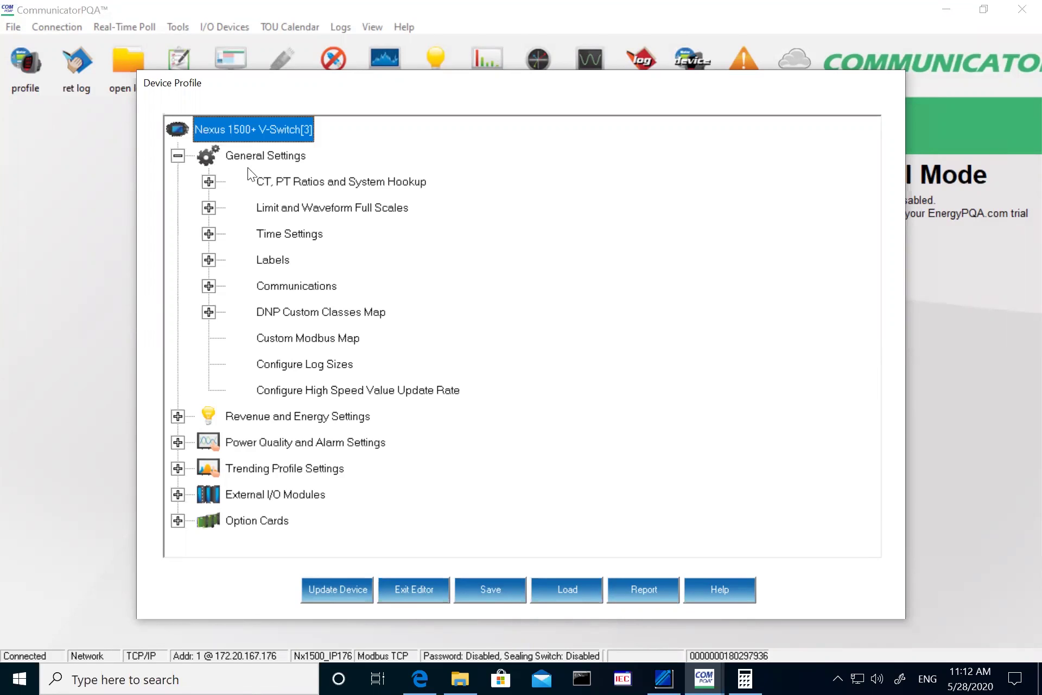
click(209, 286)
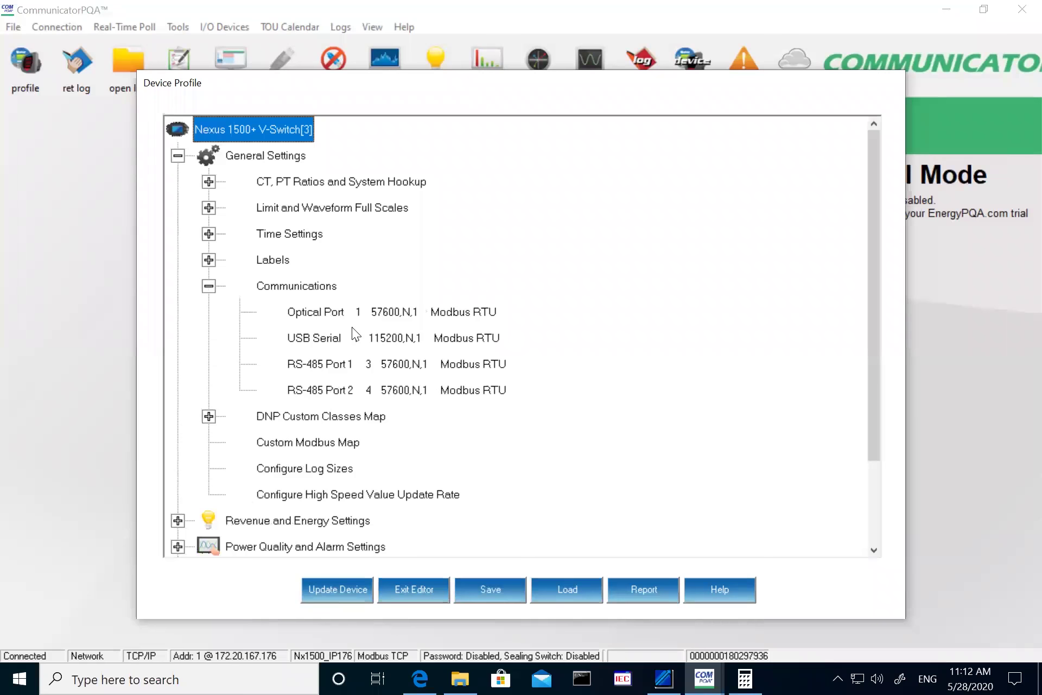
- Open the meter's communications settings and set RS-485 Port 1 to address 1 with the DNP 3.0 protocol
double_click(353, 334)
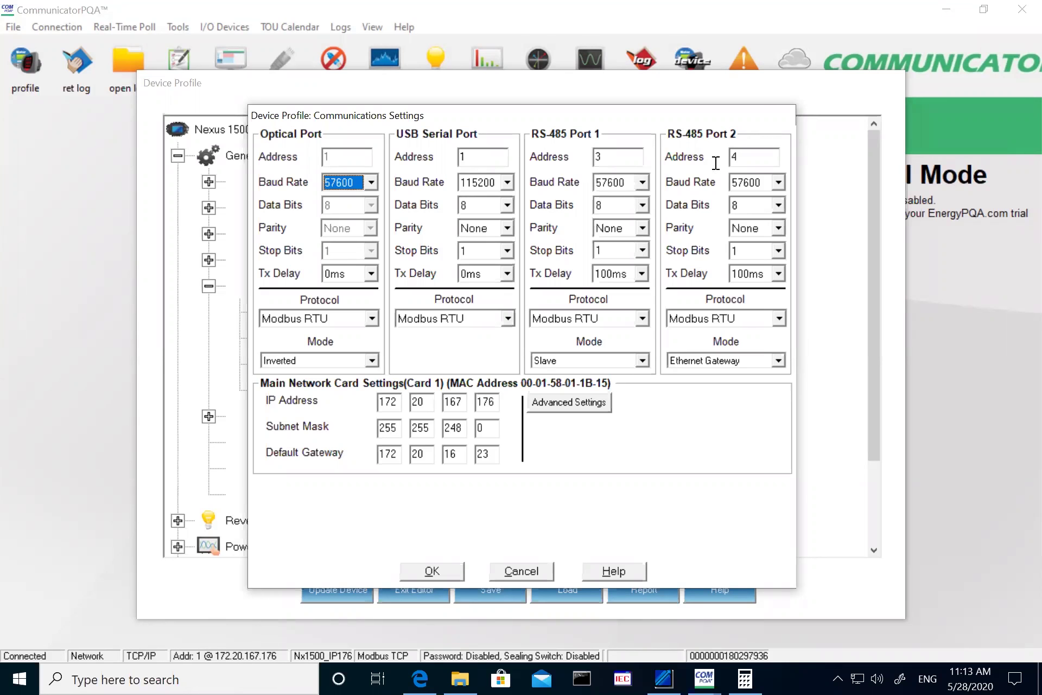
click(643, 319)
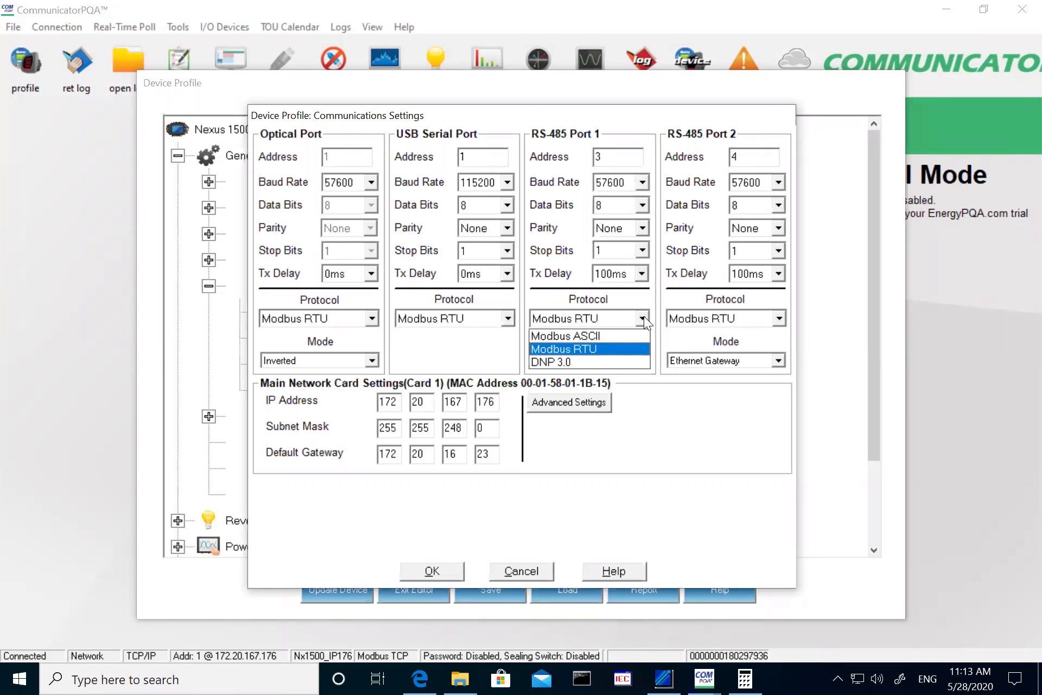
click(572, 287)
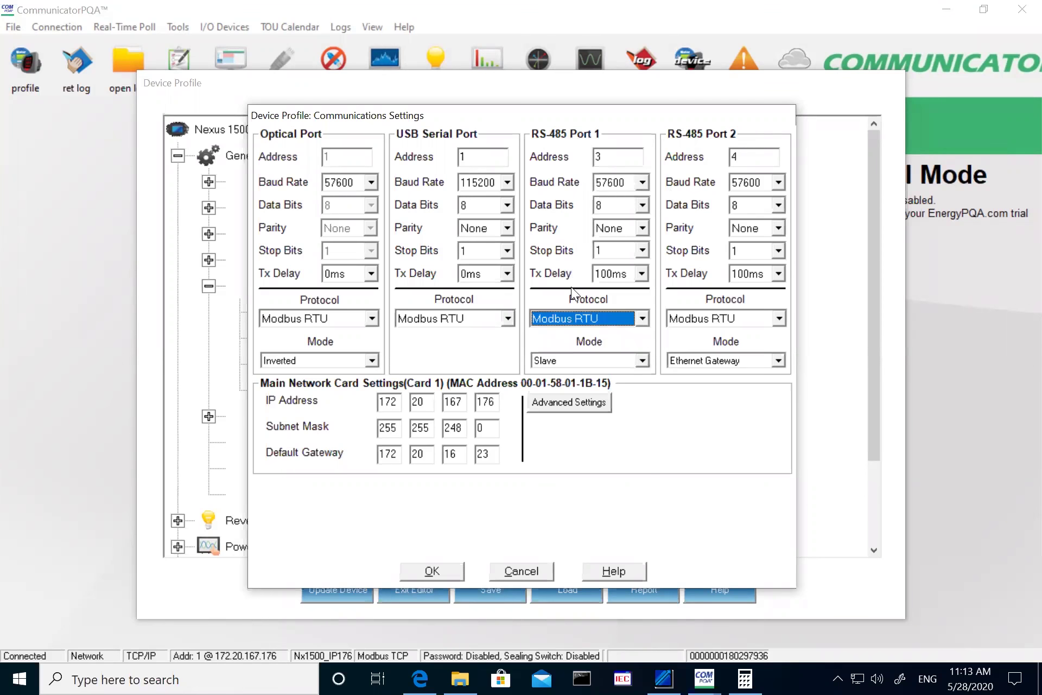
double_click(607, 157)
text(1)
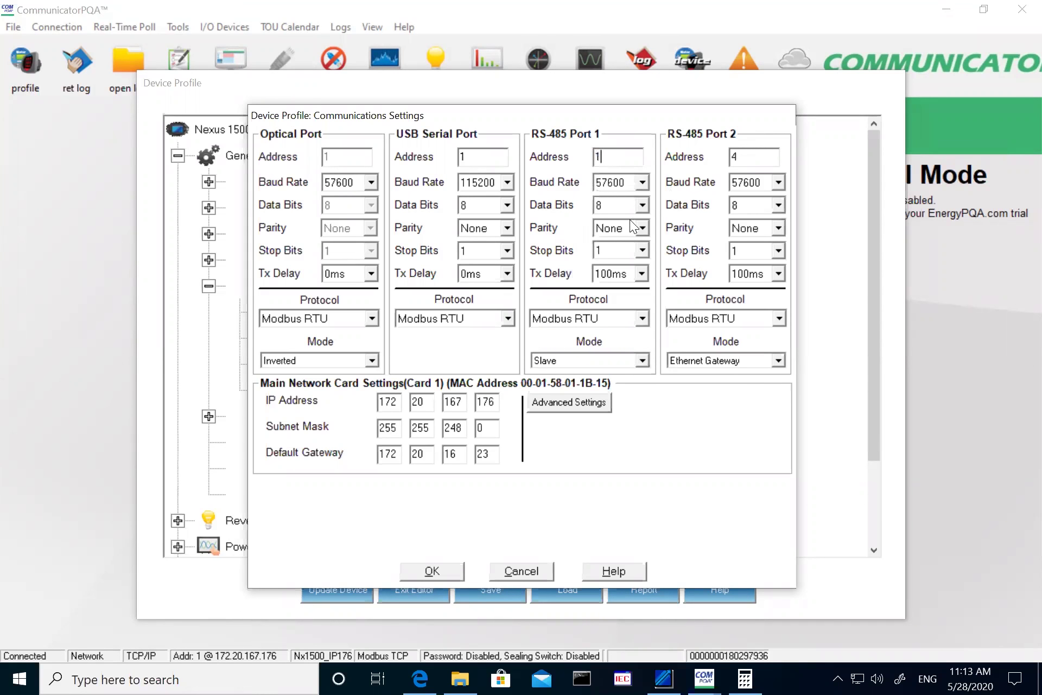
click(645, 317)
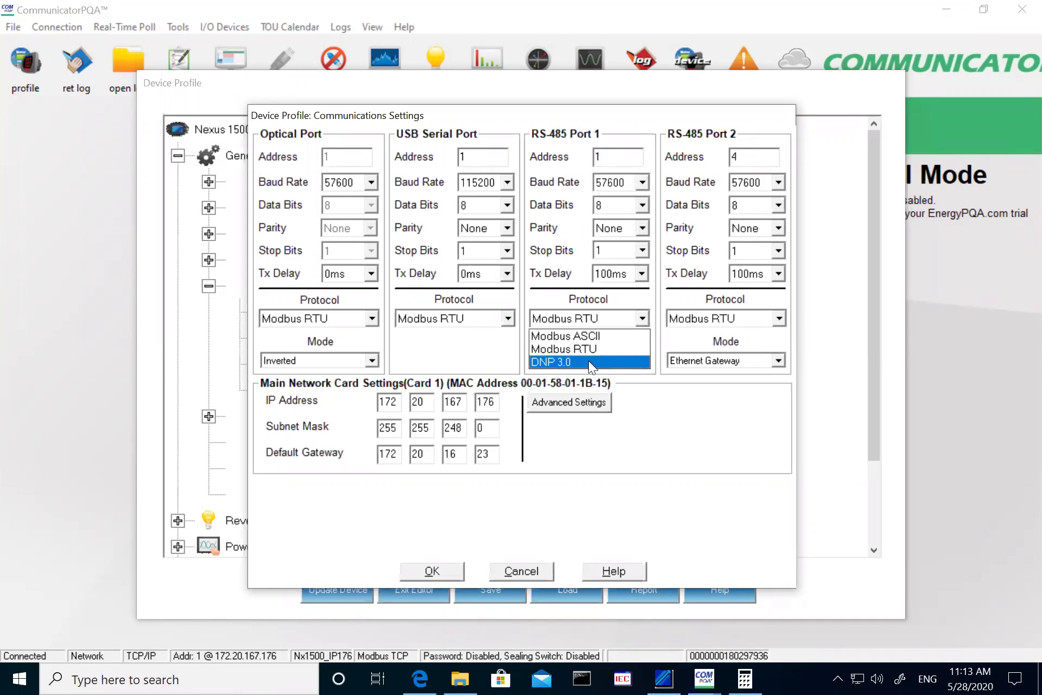
click(589, 360)
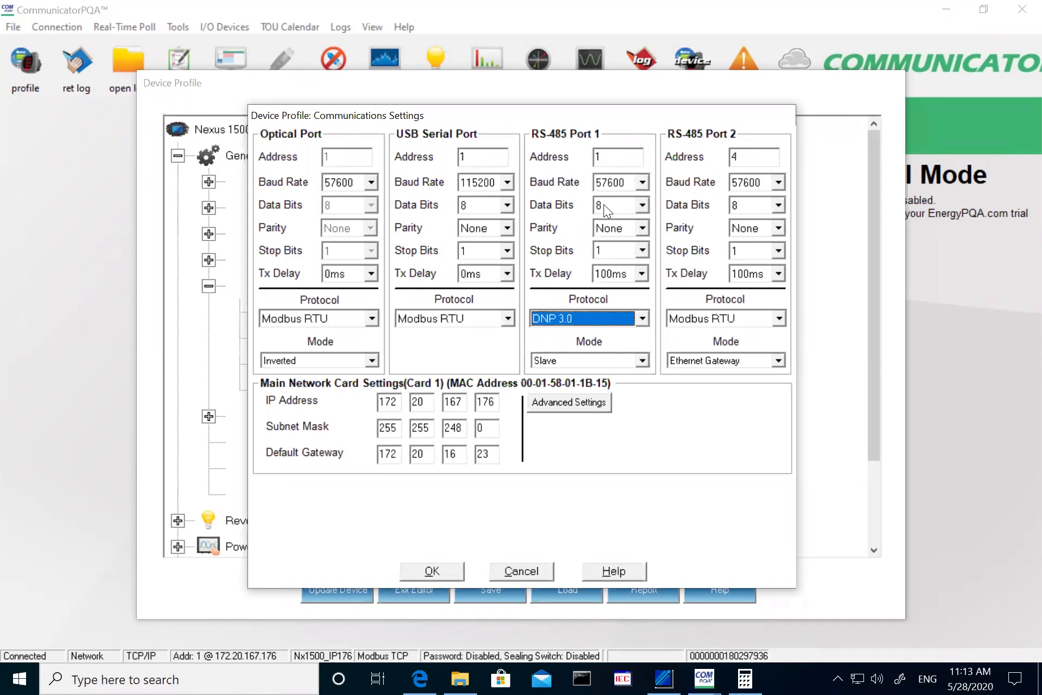
double_click(600, 157)
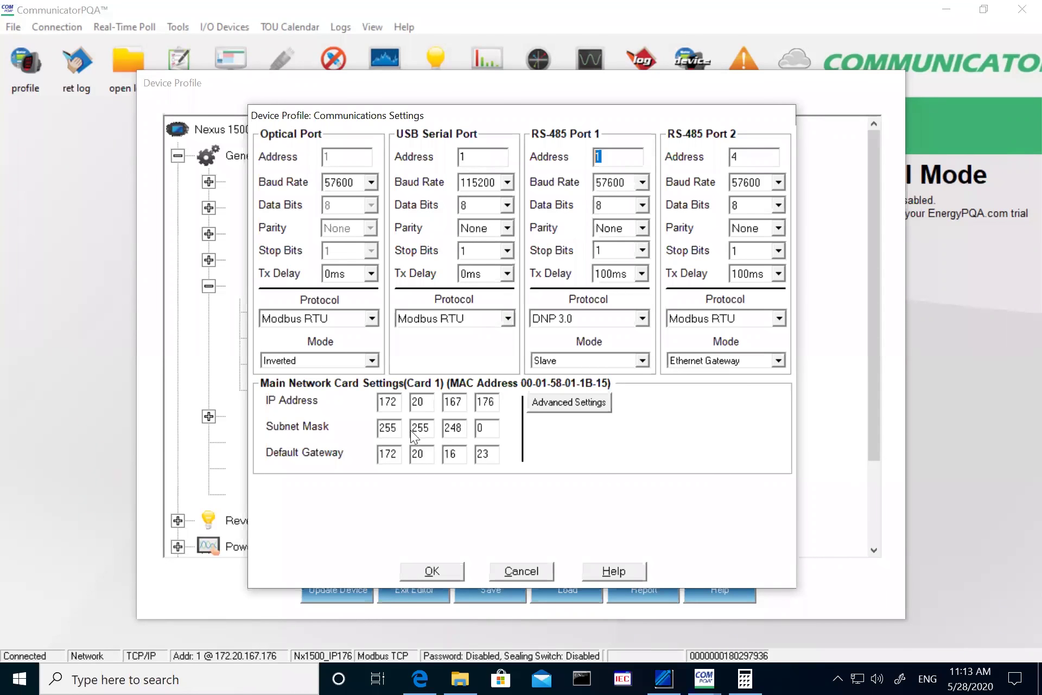
- Open the main network card's advanced settings and set the DNP LAN/WAN Card 1 mode to Manual
drag(493, 405, 375, 402)
click(570, 405)
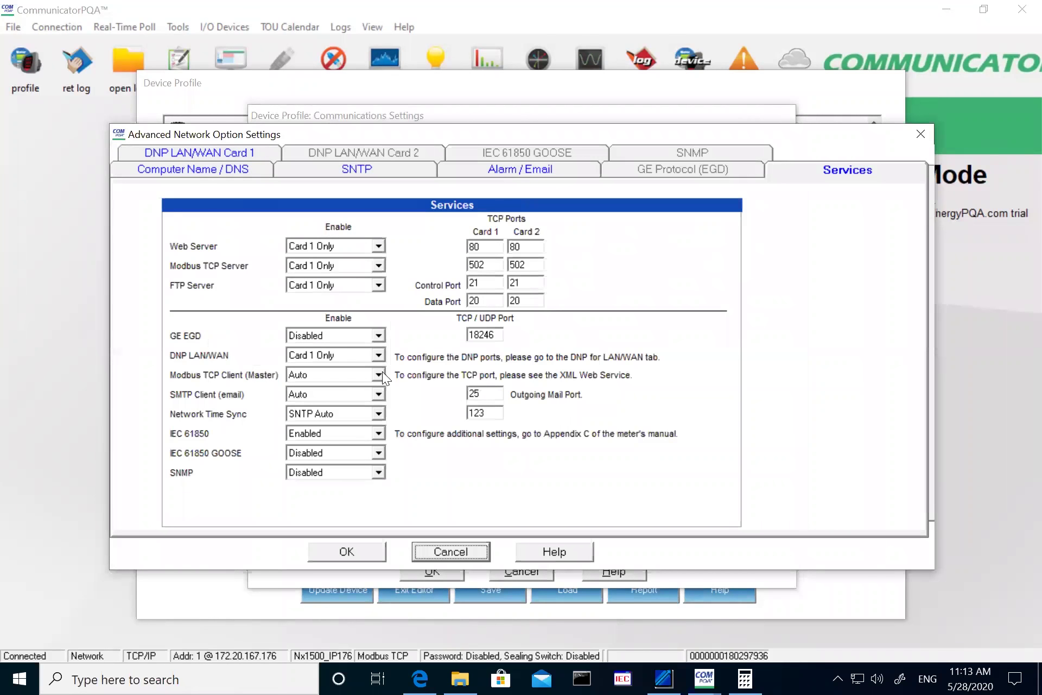
click(198, 153)
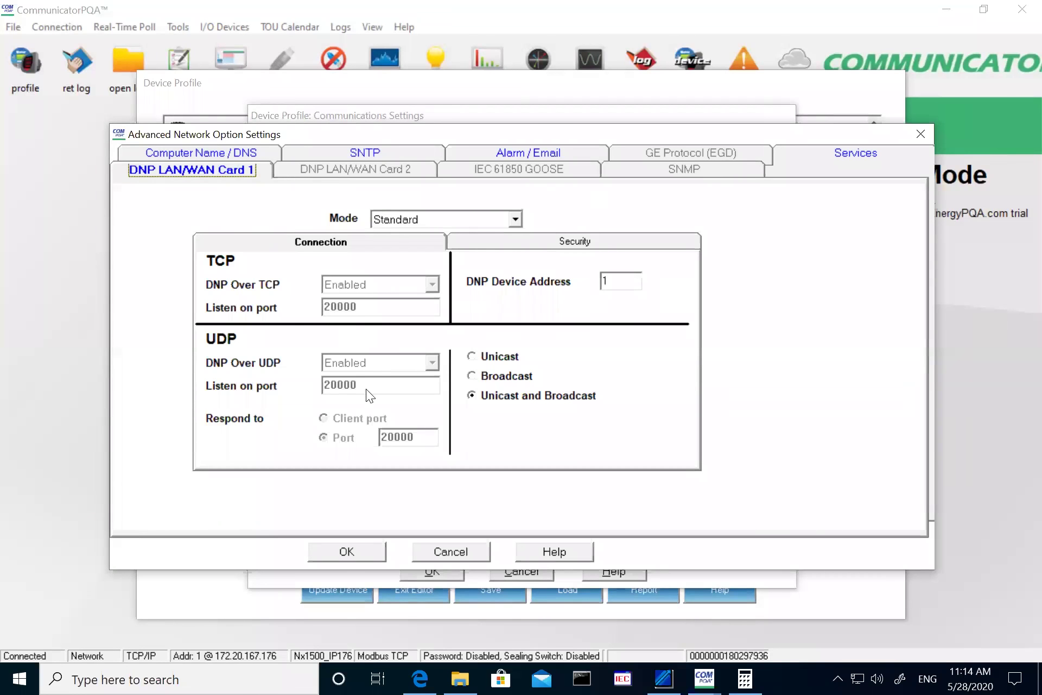
double_click(608, 282)
click(520, 222)
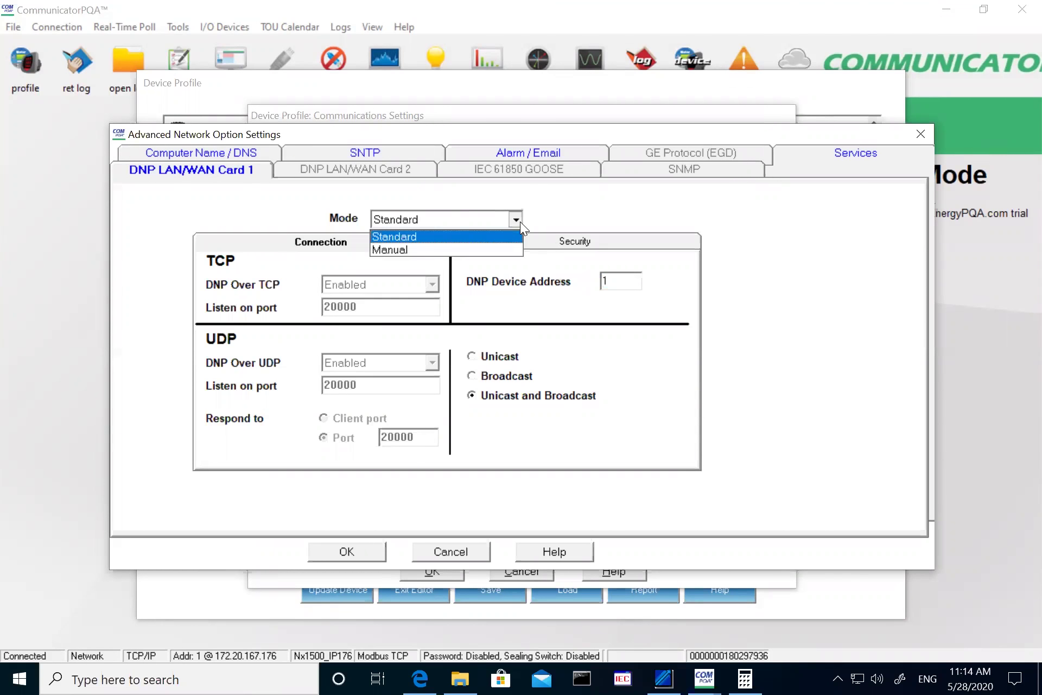
click(430, 250)
click(369, 307)
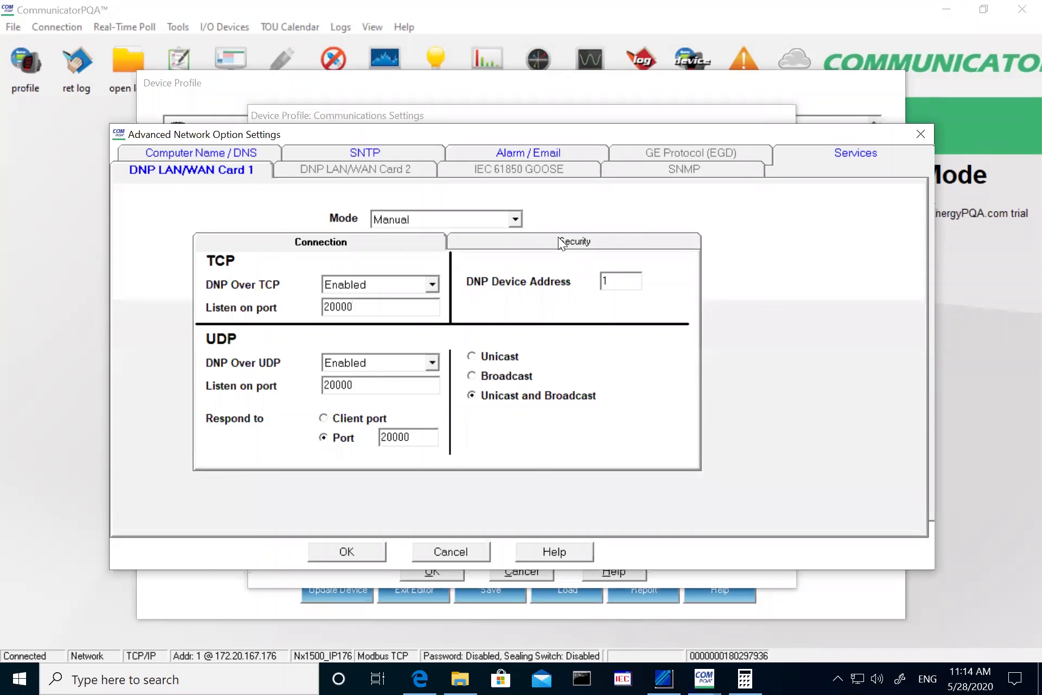
- In the DNP LAN/WAN security settings, try source IP validation for 1 IP Address with source port validation set to Yes, then No
click(559, 239)
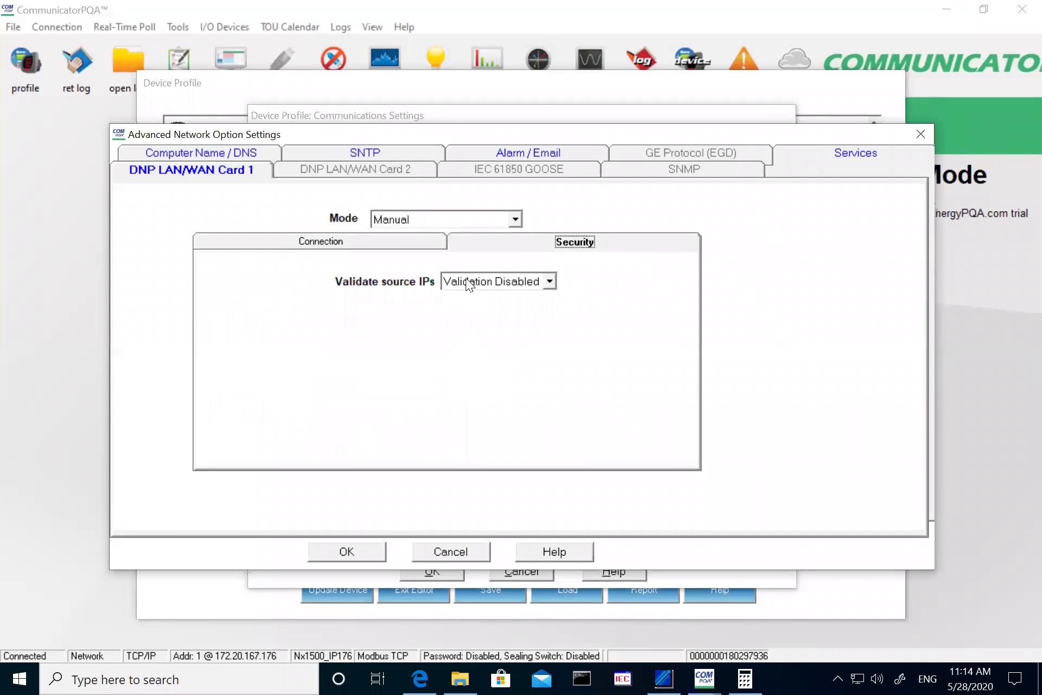
click(536, 279)
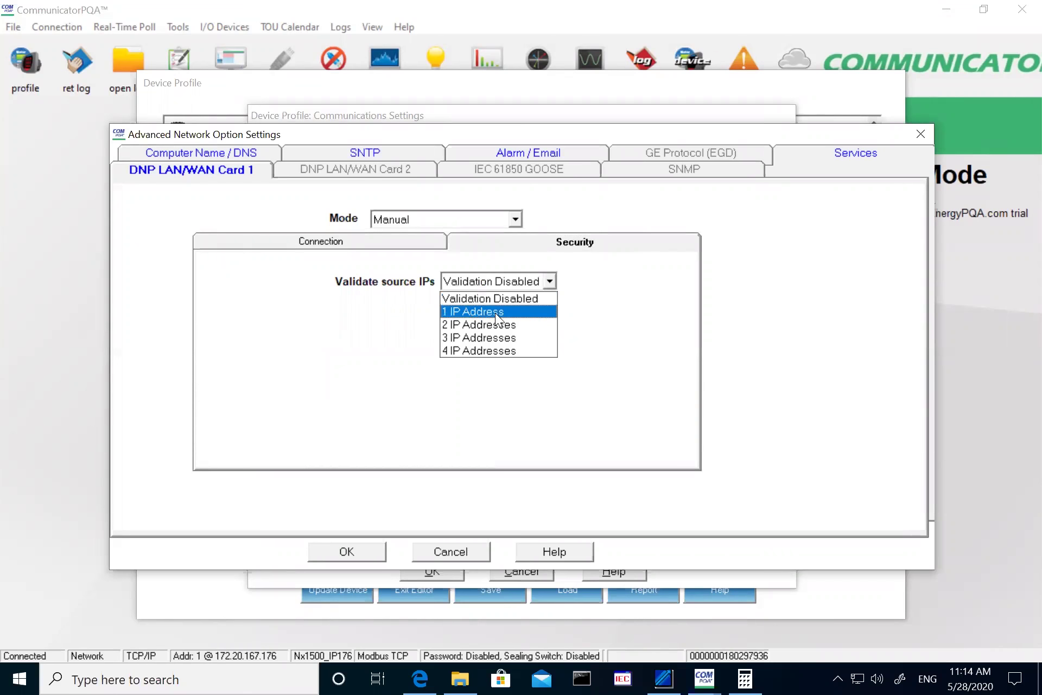
click(495, 312)
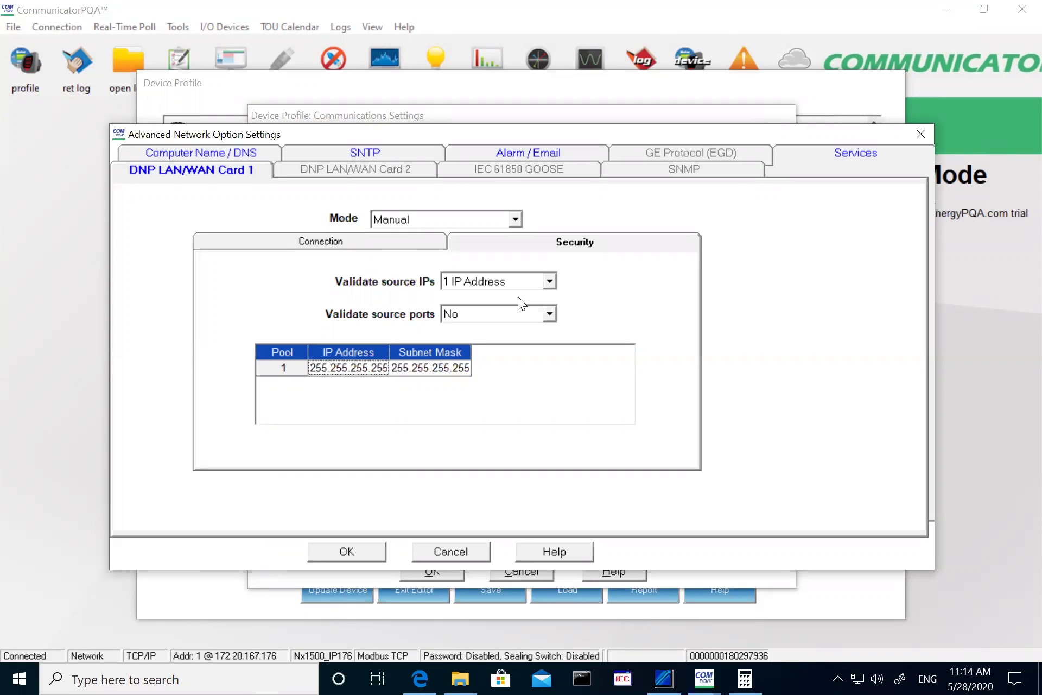
click(474, 316)
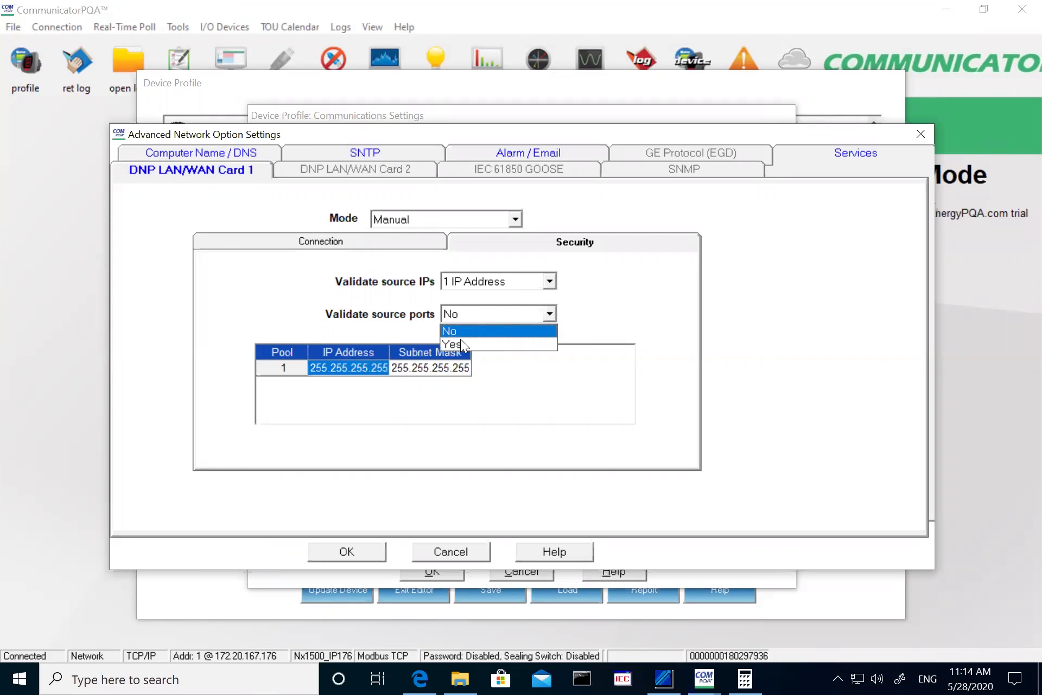
click(461, 339)
click(468, 313)
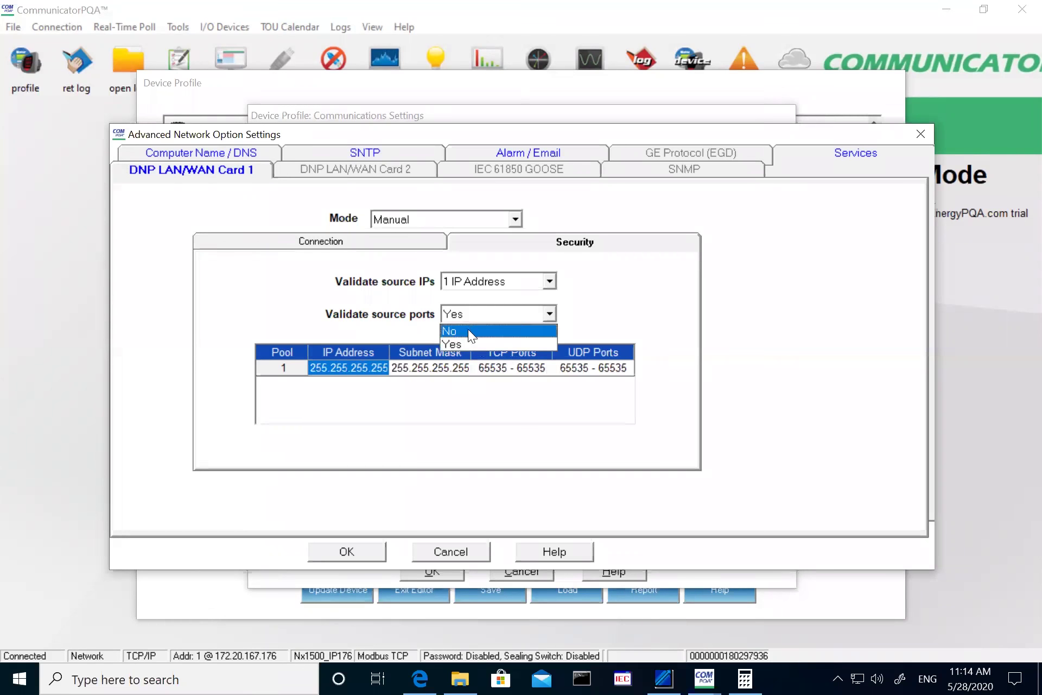
click(468, 329)
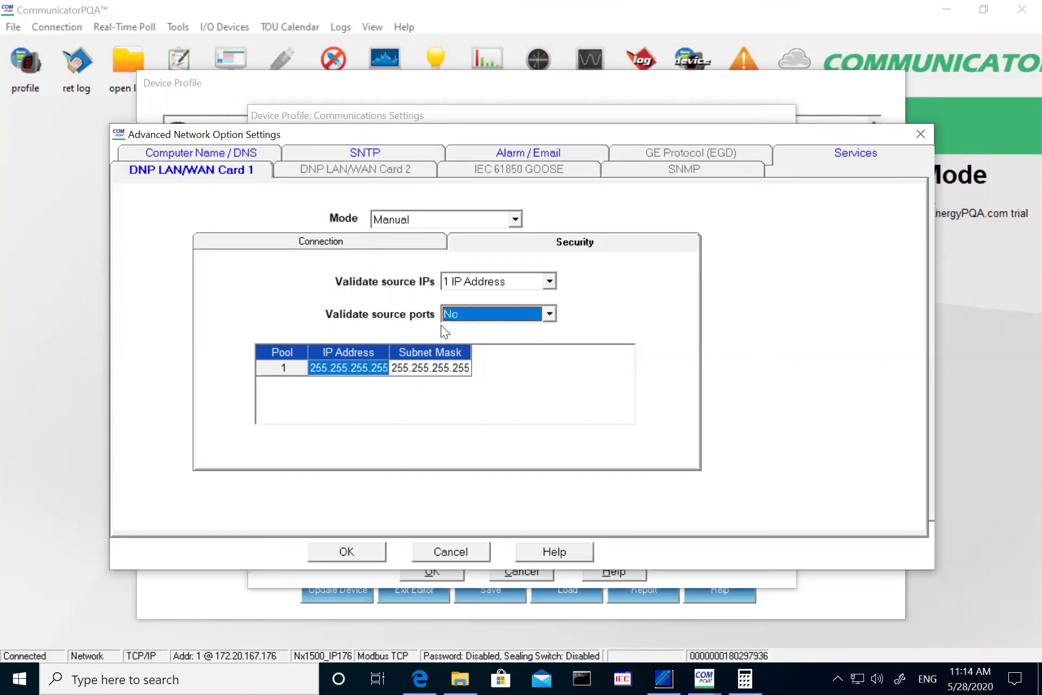
- Try source IP validation for 4 IP Addresses, then return it to Validation Disabled
click(489, 282)
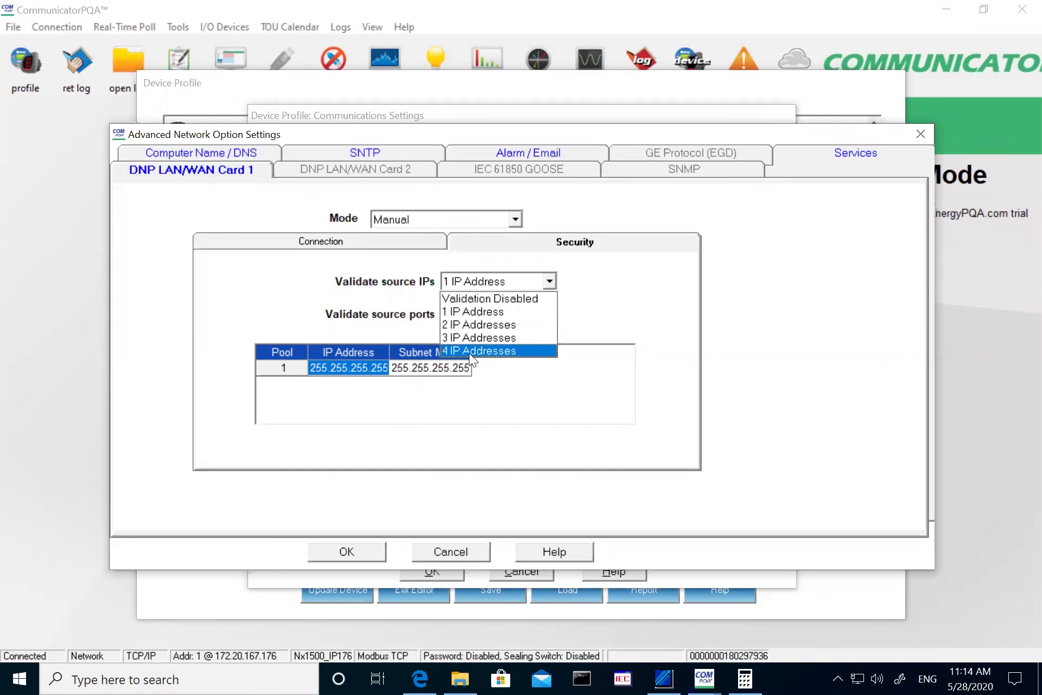
click(469, 352)
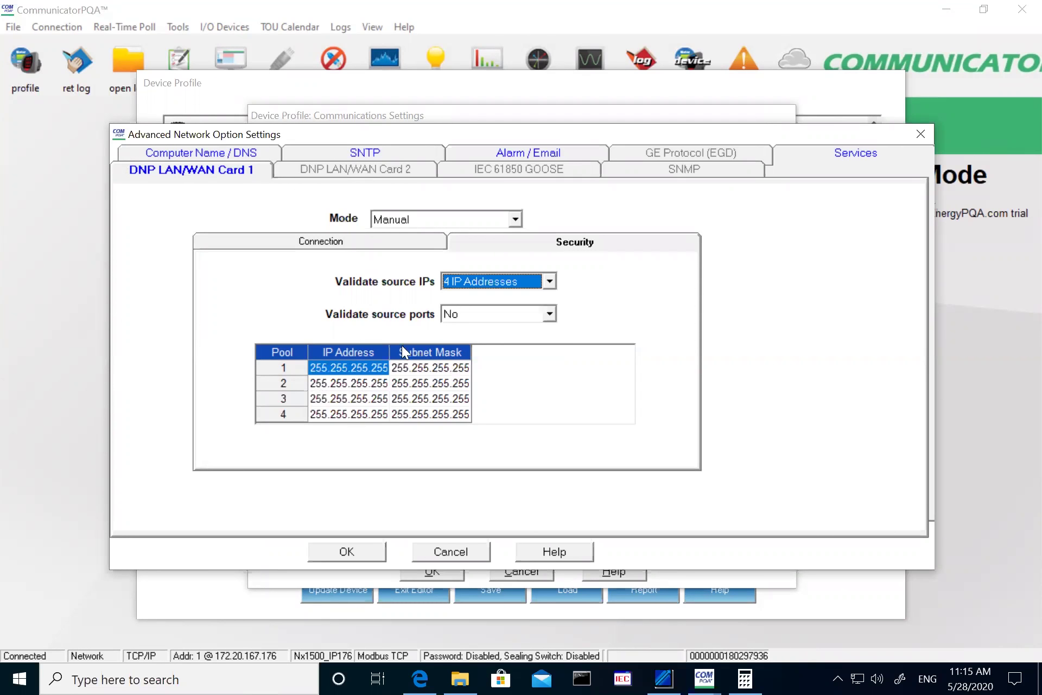
click(509, 281)
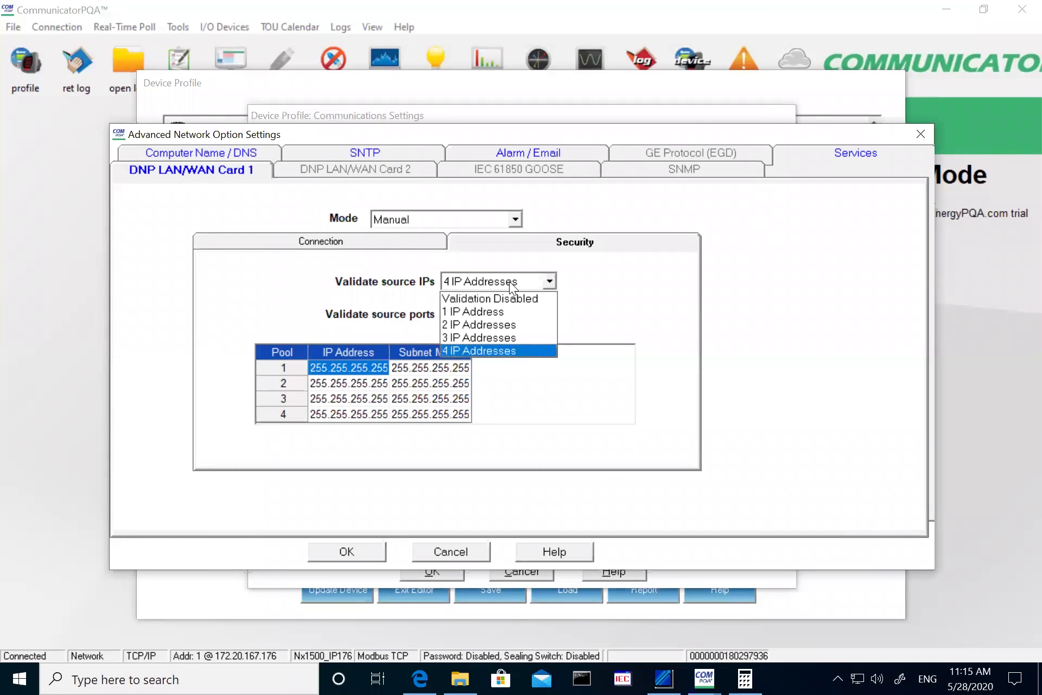
click(534, 298)
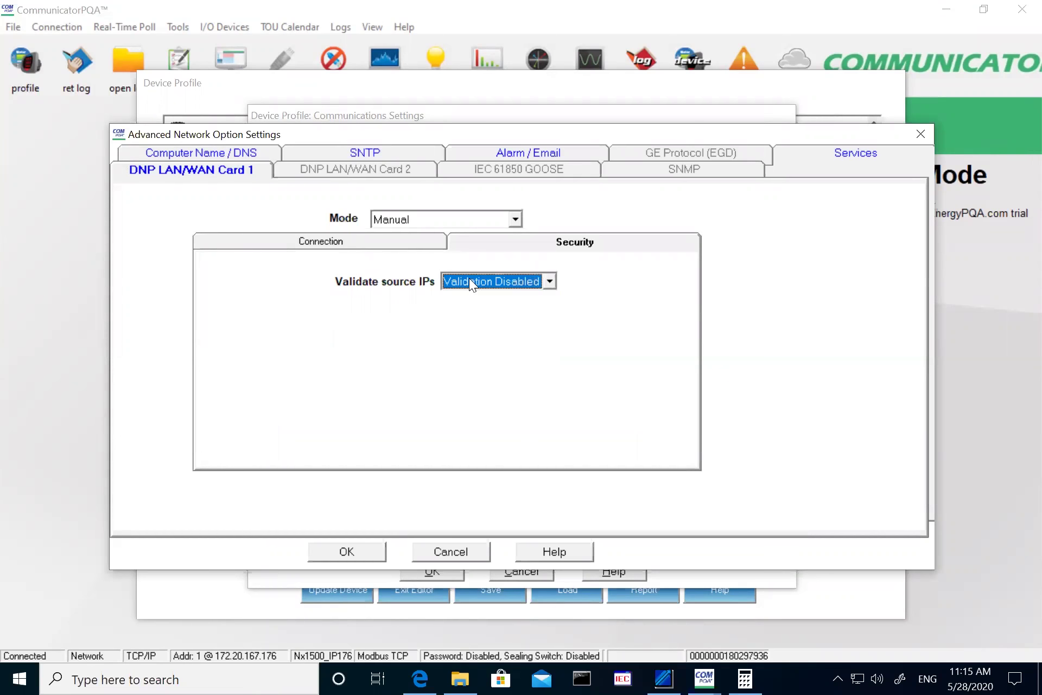
- Return to the DNP connection settings, then accept the advanced network and communications settings
click(357, 242)
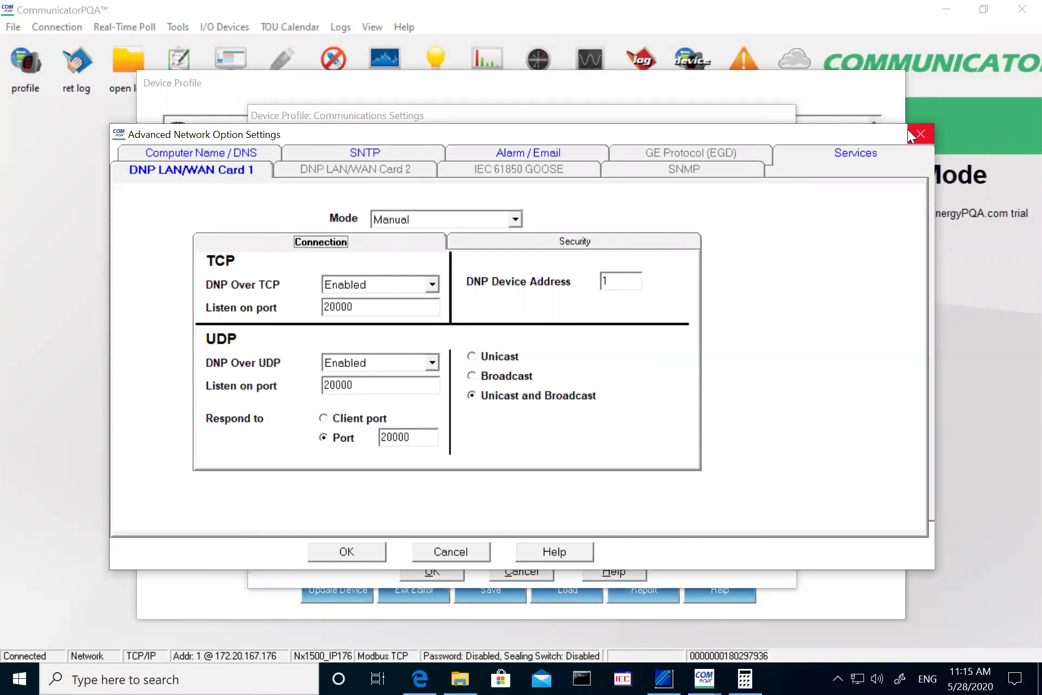
click(327, 550)
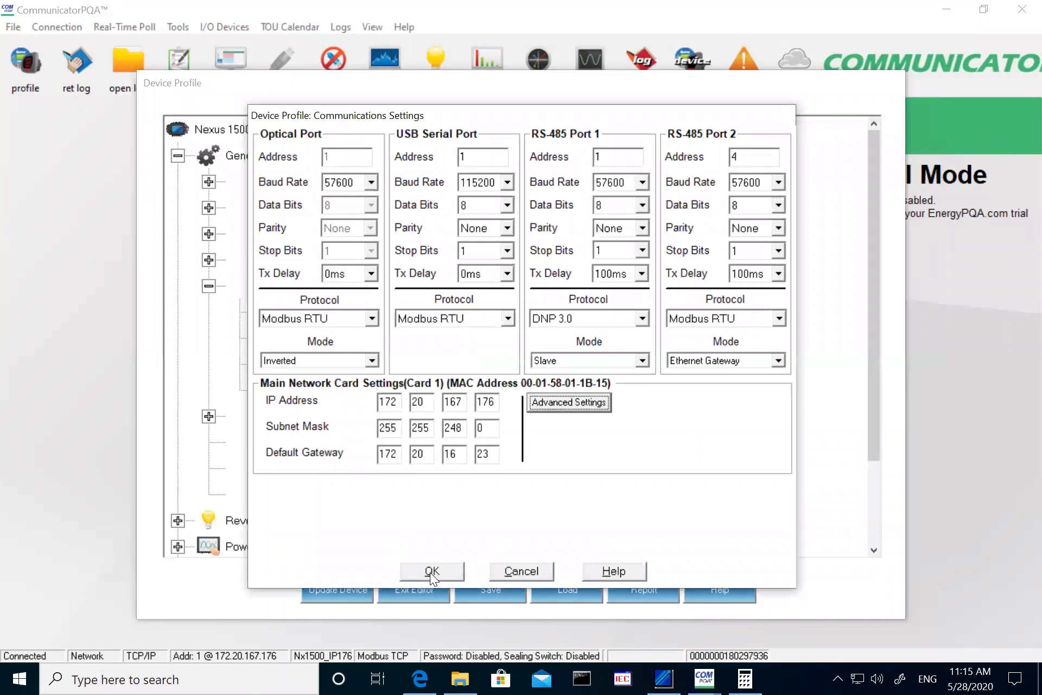
click(431, 572)
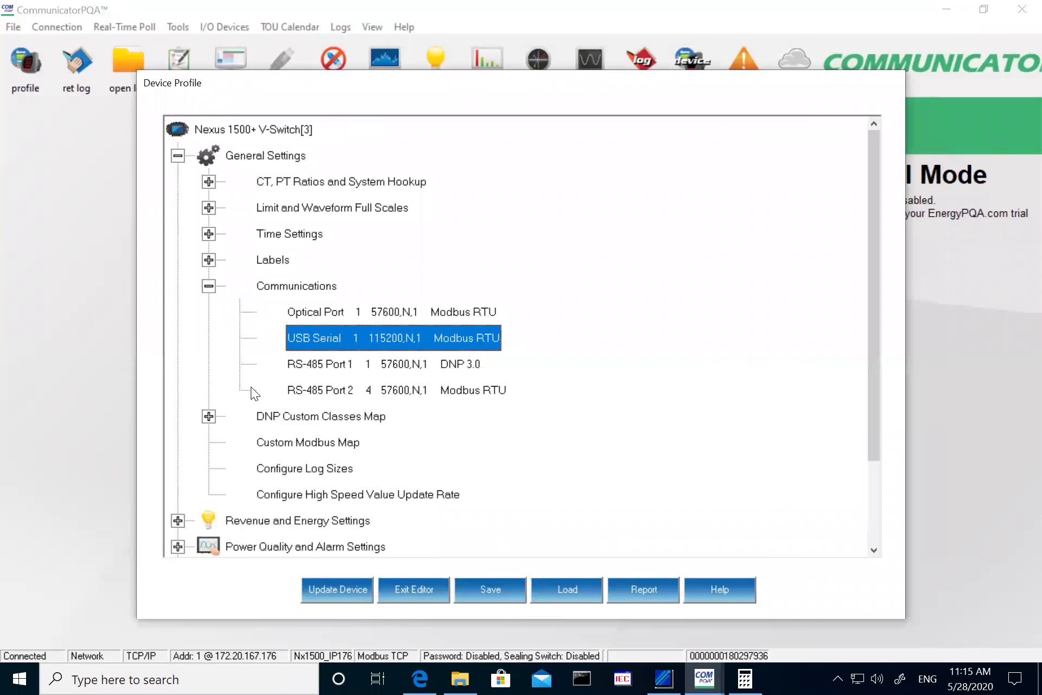
- Open the DNP Level 2 custom mapping under DNP Custom Classes Map in the device profile
scroll(251, 387, down, 2)
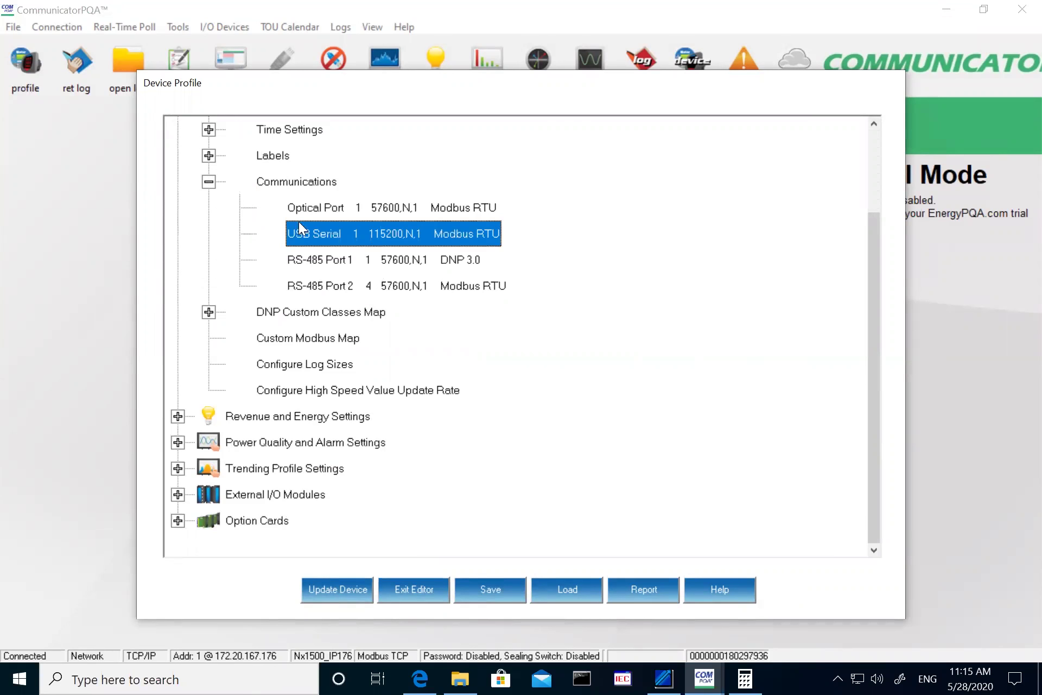
click(209, 318)
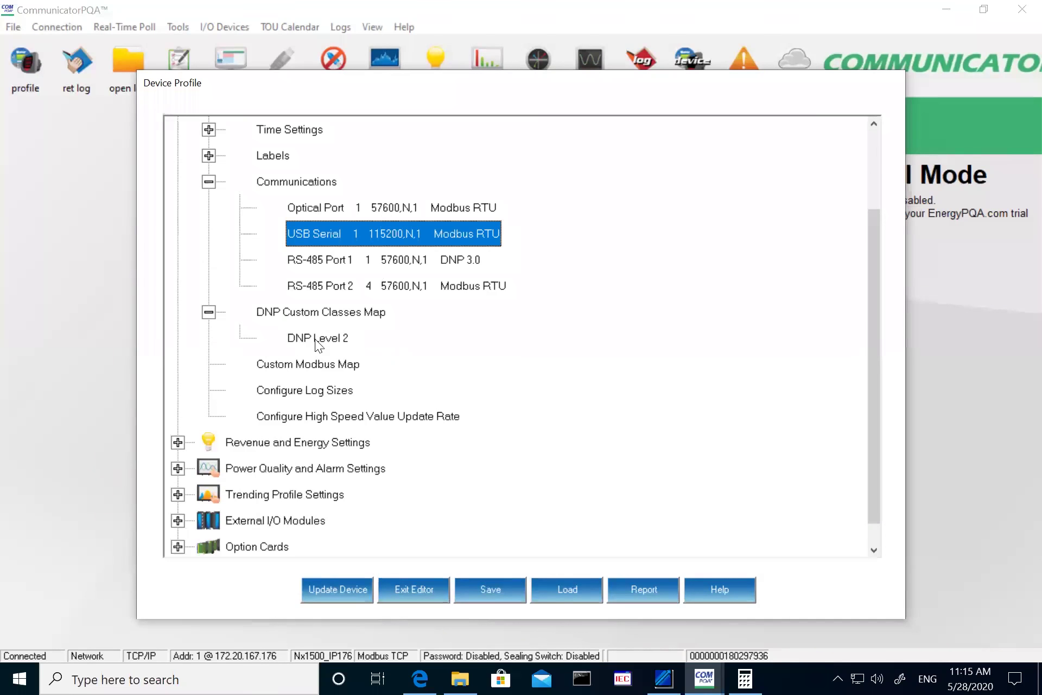
click(315, 339)
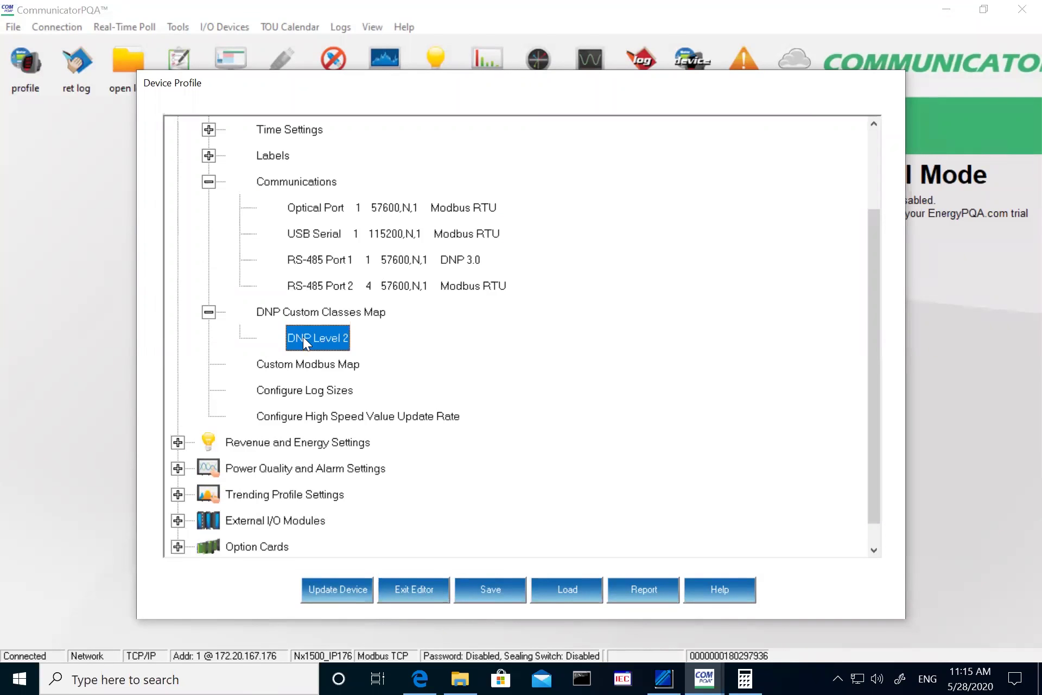
double_click(306, 338)
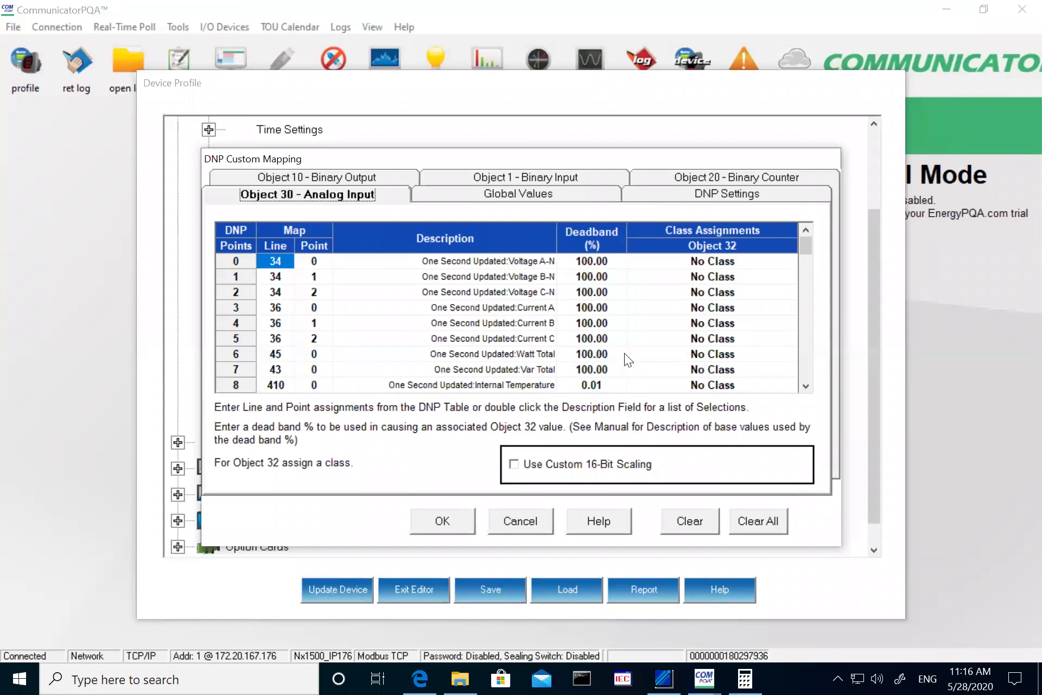
- Examine the voltage, current, watt and var entries mapped as Object 30 analog inputs
click(521, 261)
click(522, 287)
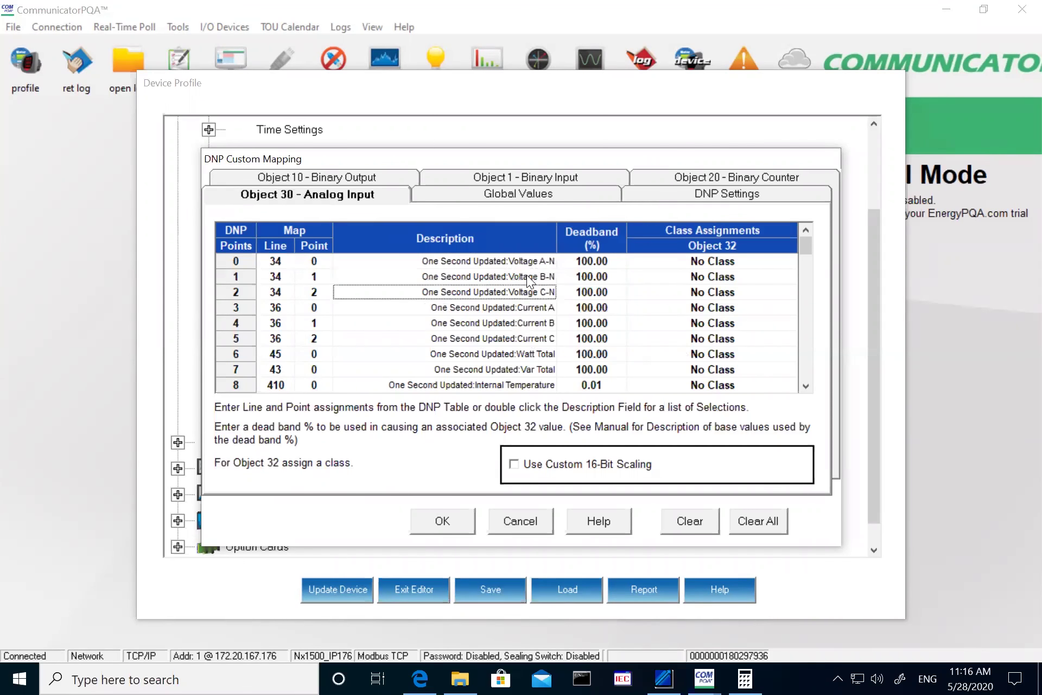
click(530, 277)
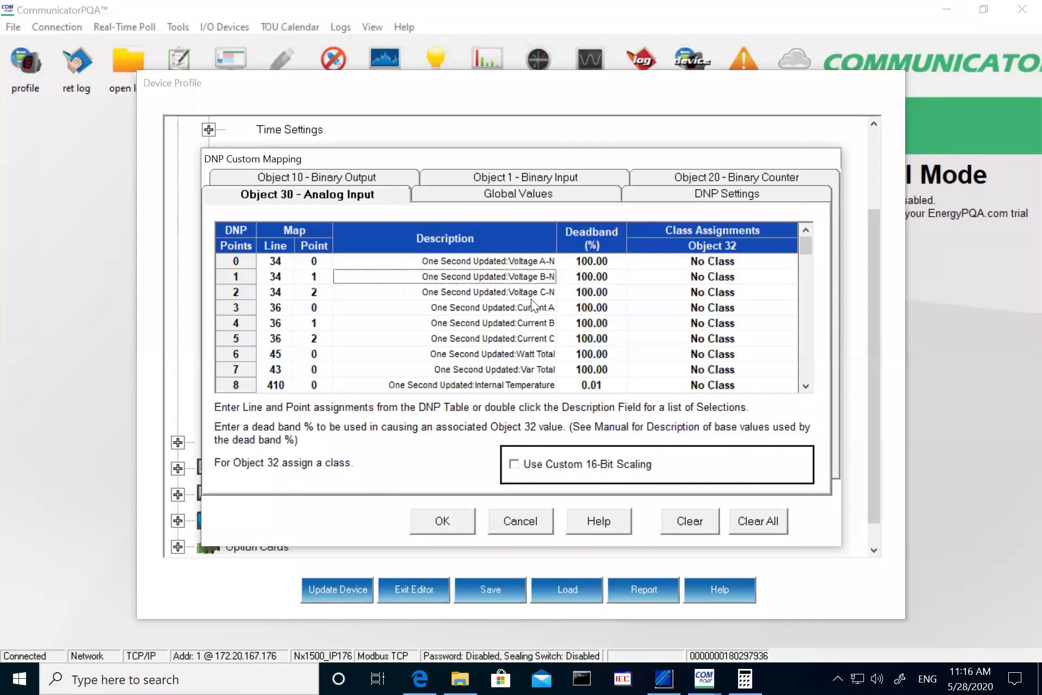
click(512, 309)
click(520, 338)
click(518, 354)
click(543, 370)
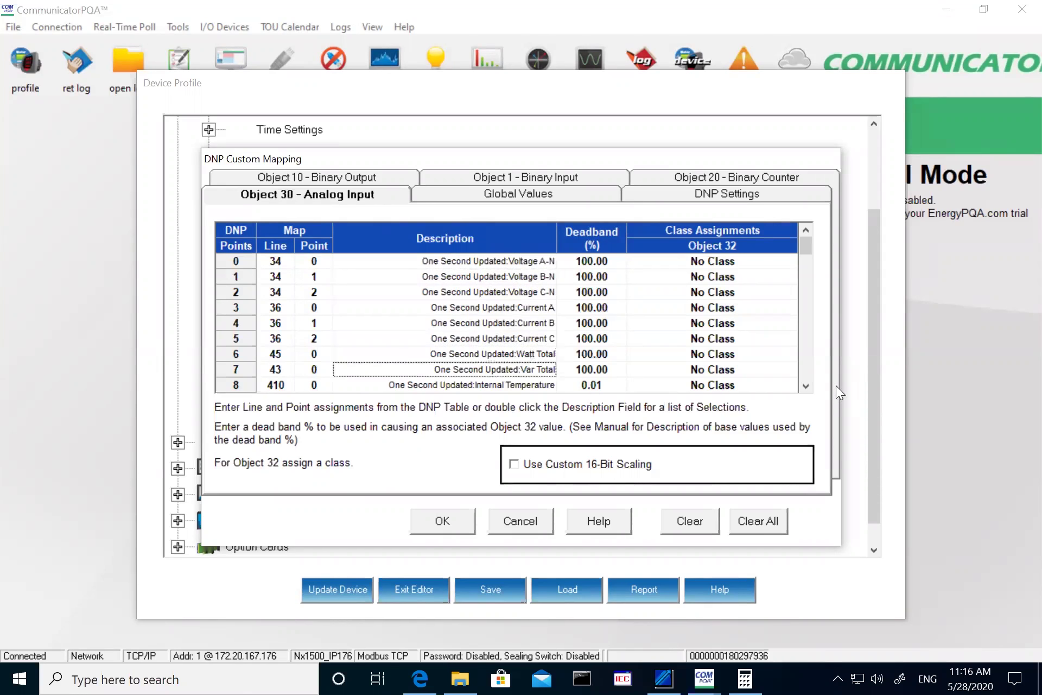
- Choose One Second Power Factor as the type for unassigned DNP point 44 in the Object 30 analog input mapping
click(805, 387)
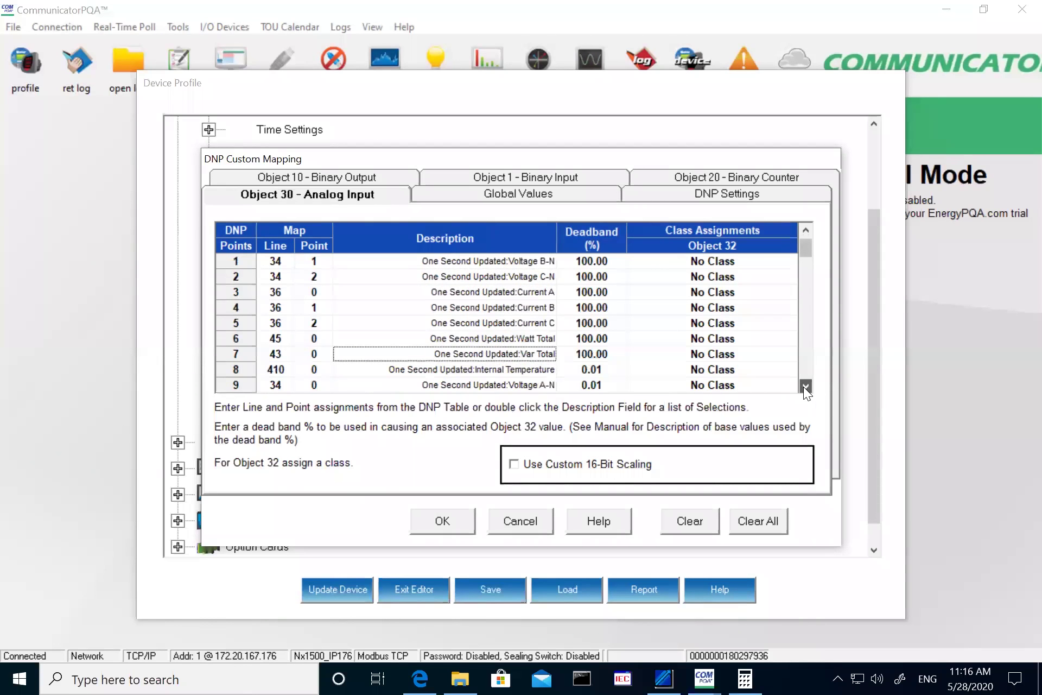
drag(803, 387, 795, 376)
drag(808, 327, 808, 322)
click(806, 365)
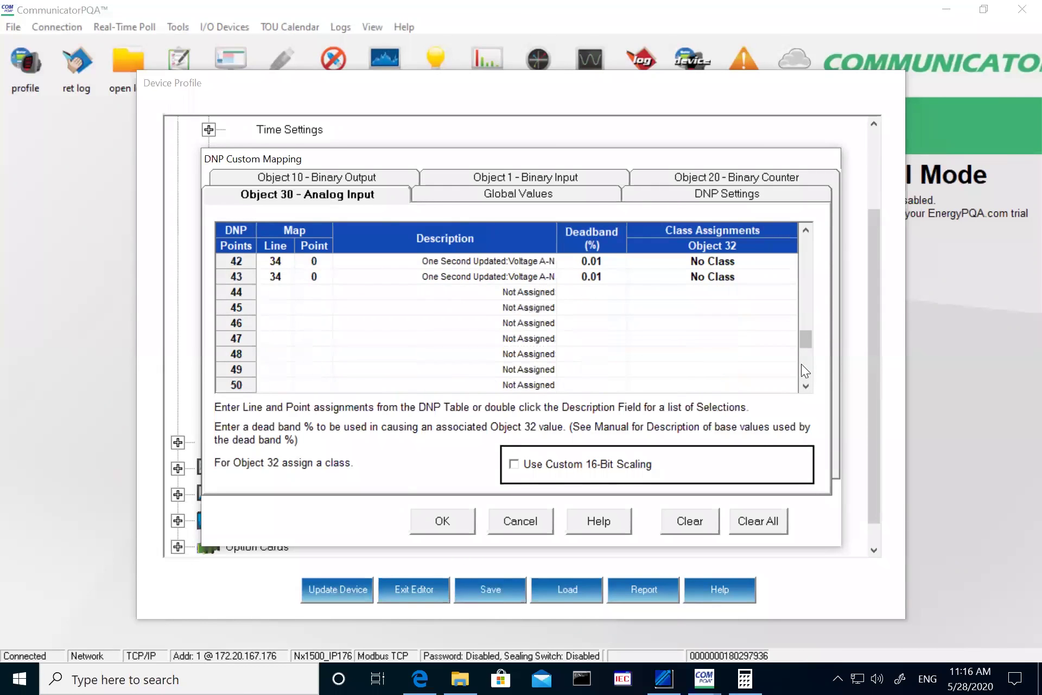
double_click(483, 291)
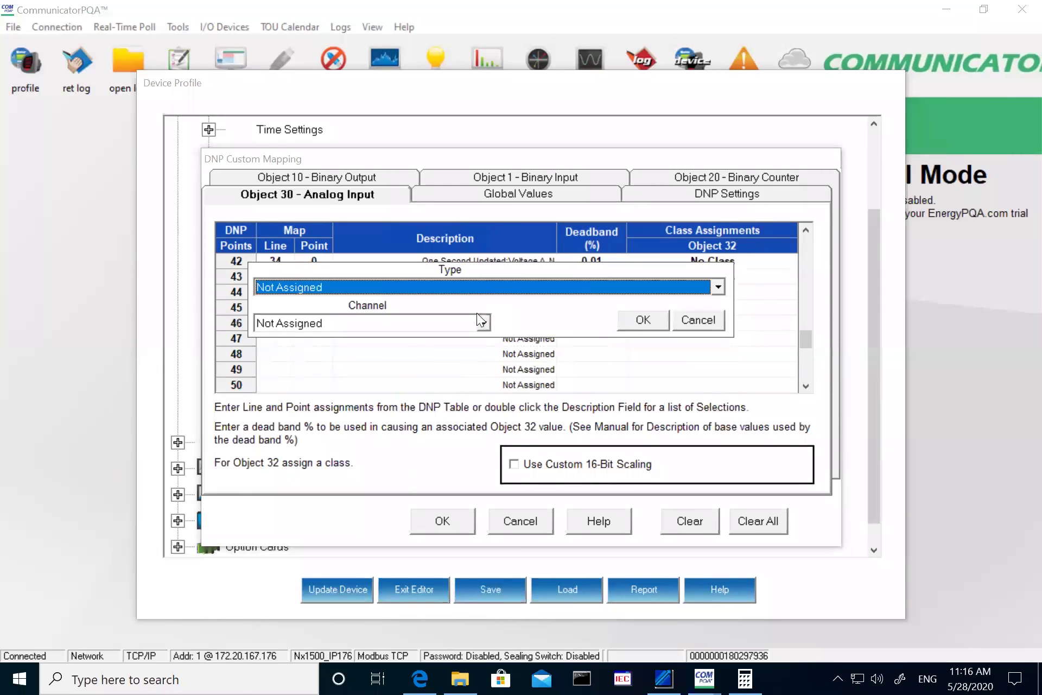
click(464, 287)
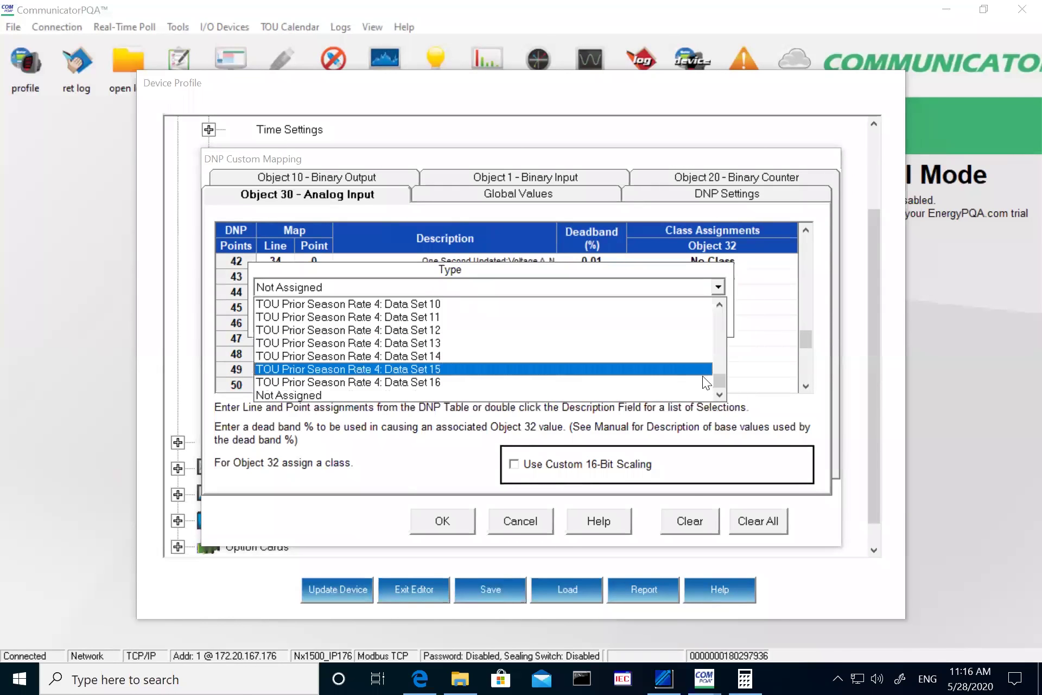
drag(718, 373, 715, 303)
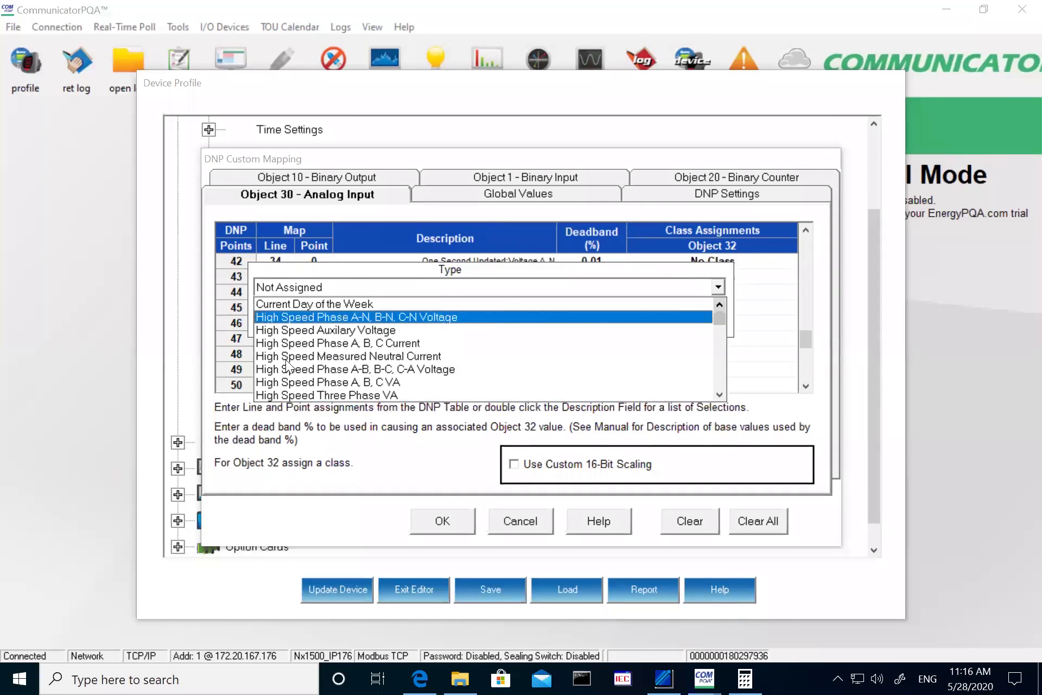
scroll(327, 373, down, 1)
scroll(340, 373, down, 2)
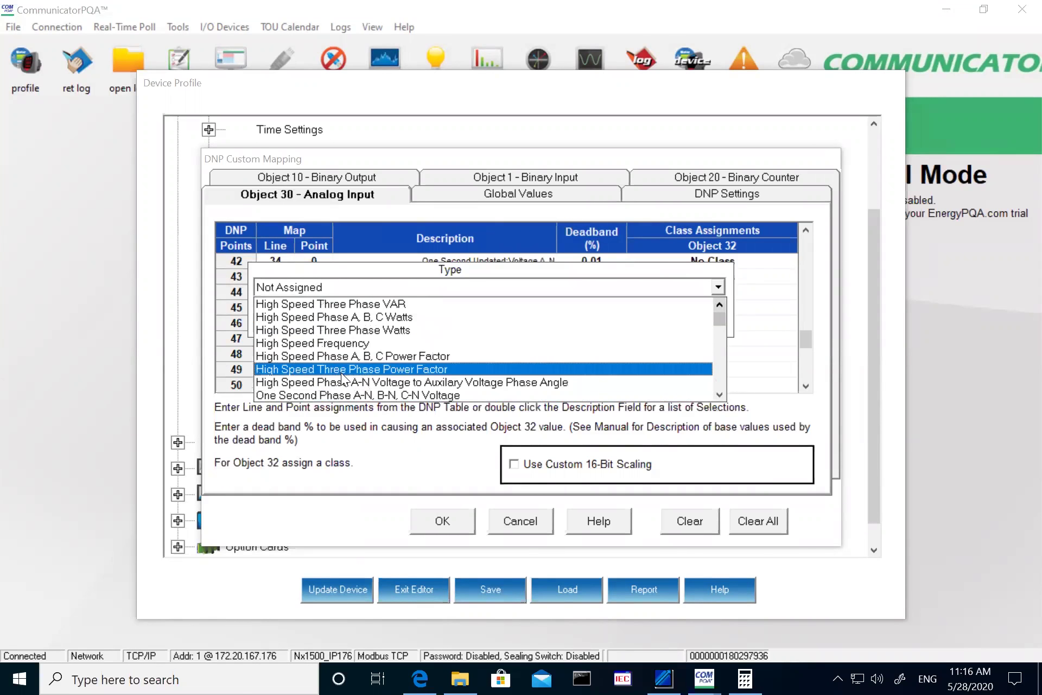
scroll(357, 374, down, 1)
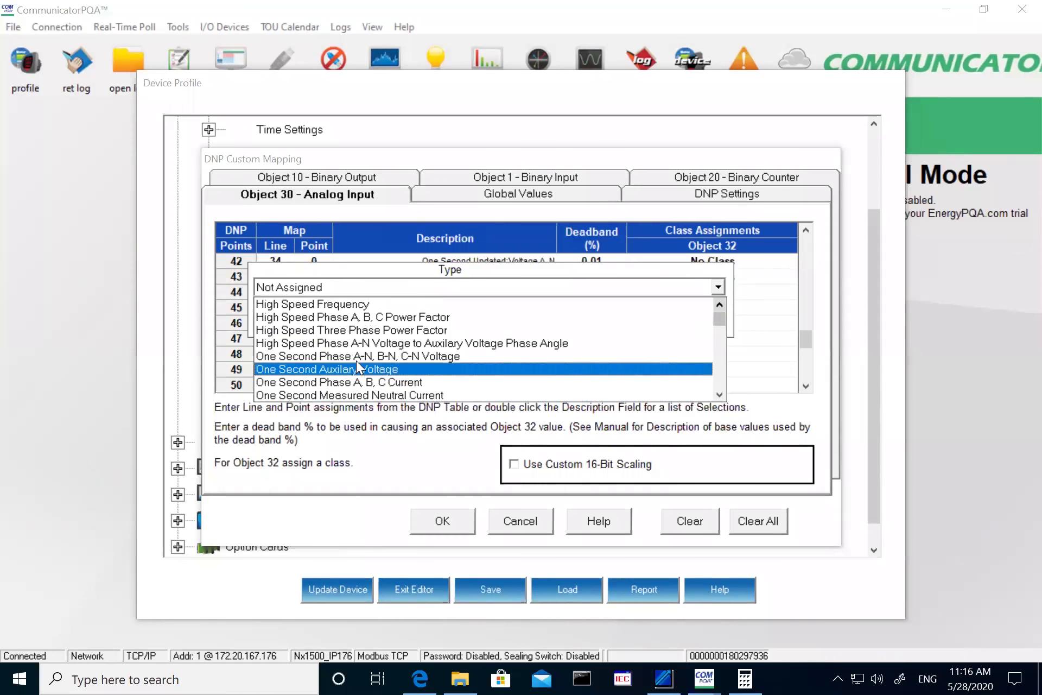
scroll(363, 371, down, 1)
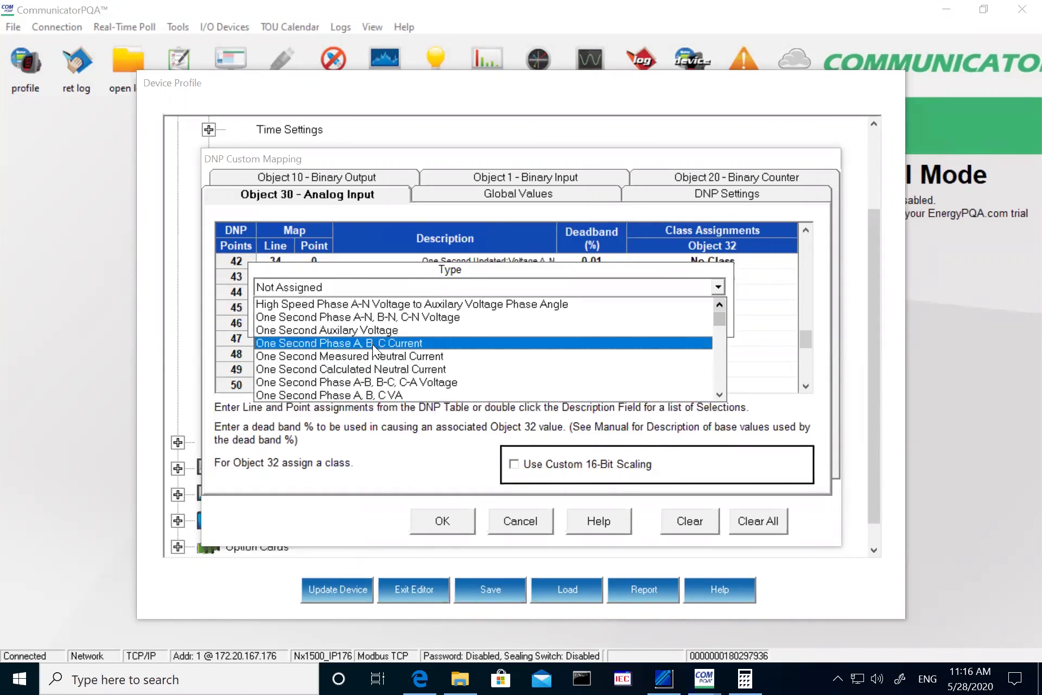
scroll(372, 344, down, 1)
scroll(353, 379, down, 2)
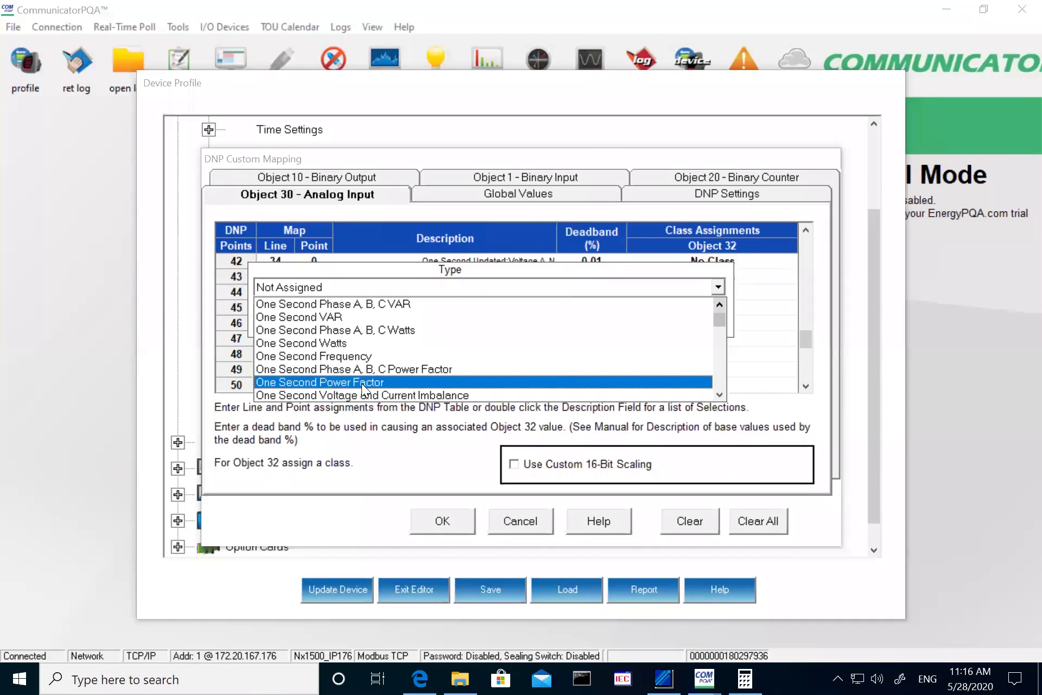
click(361, 383)
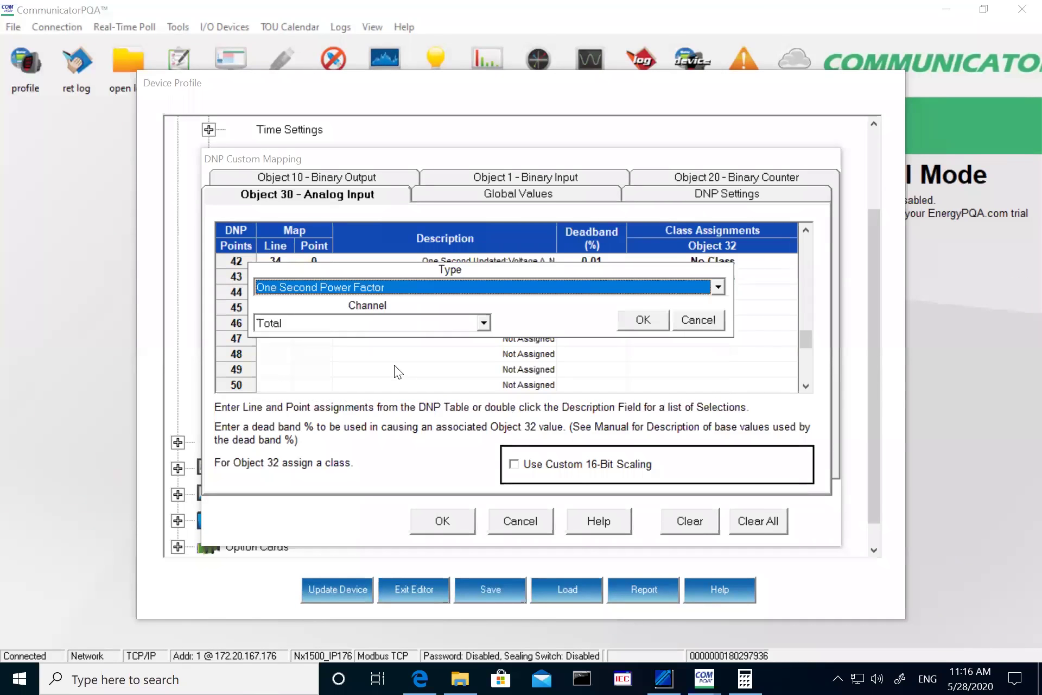
- Use the Total channel for DNP point 44 and accept the assignment
click(389, 323)
click(394, 324)
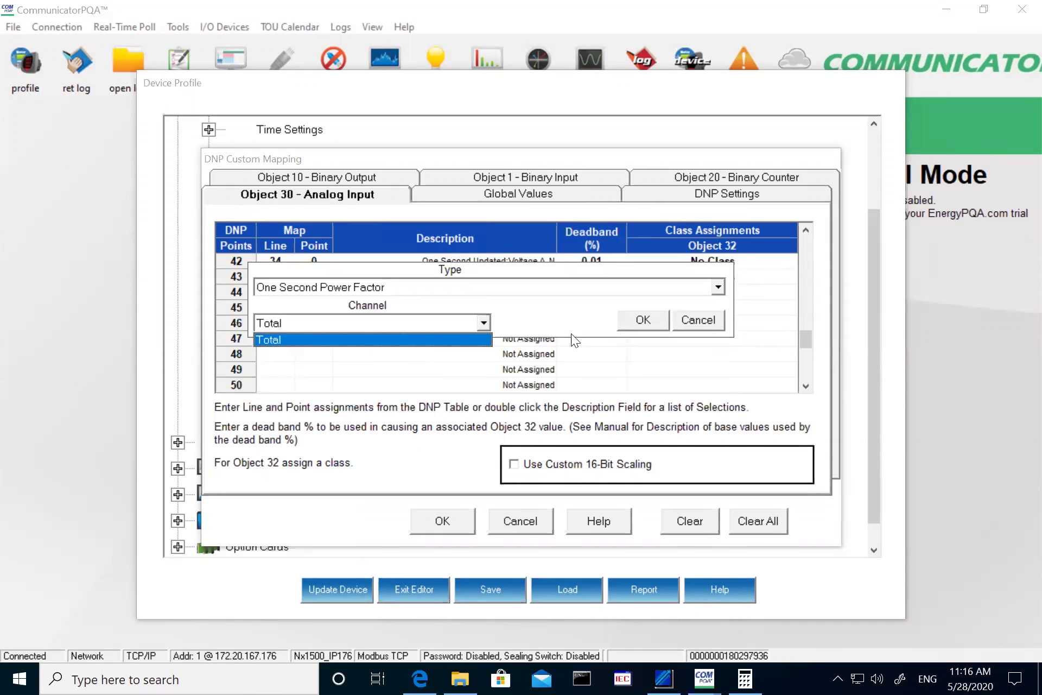
click(660, 321)
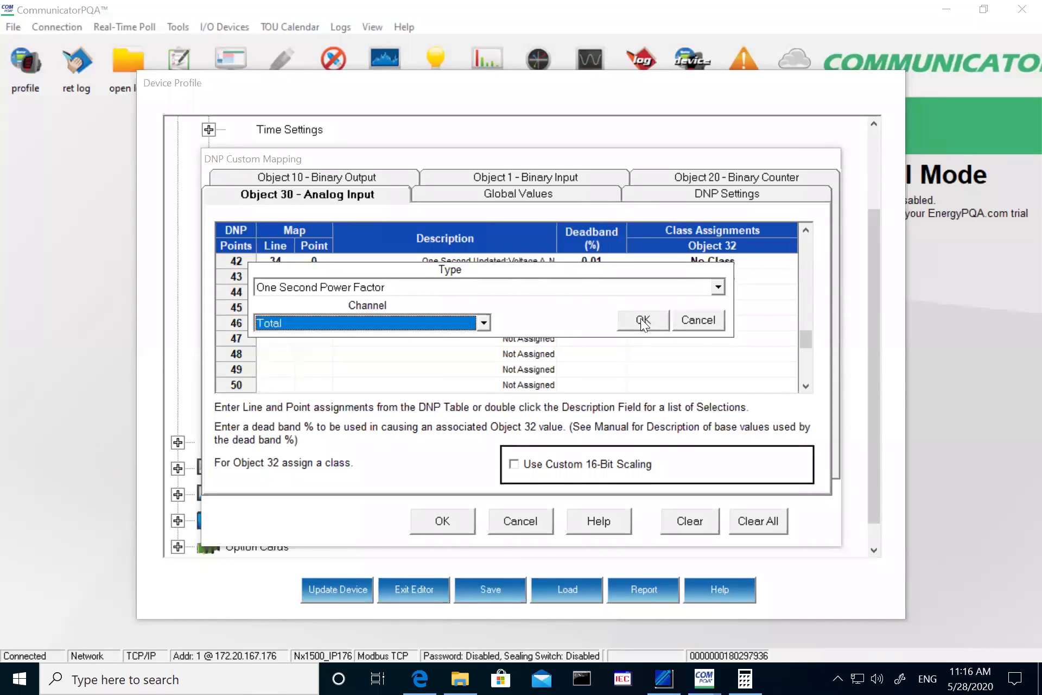
click(660, 321)
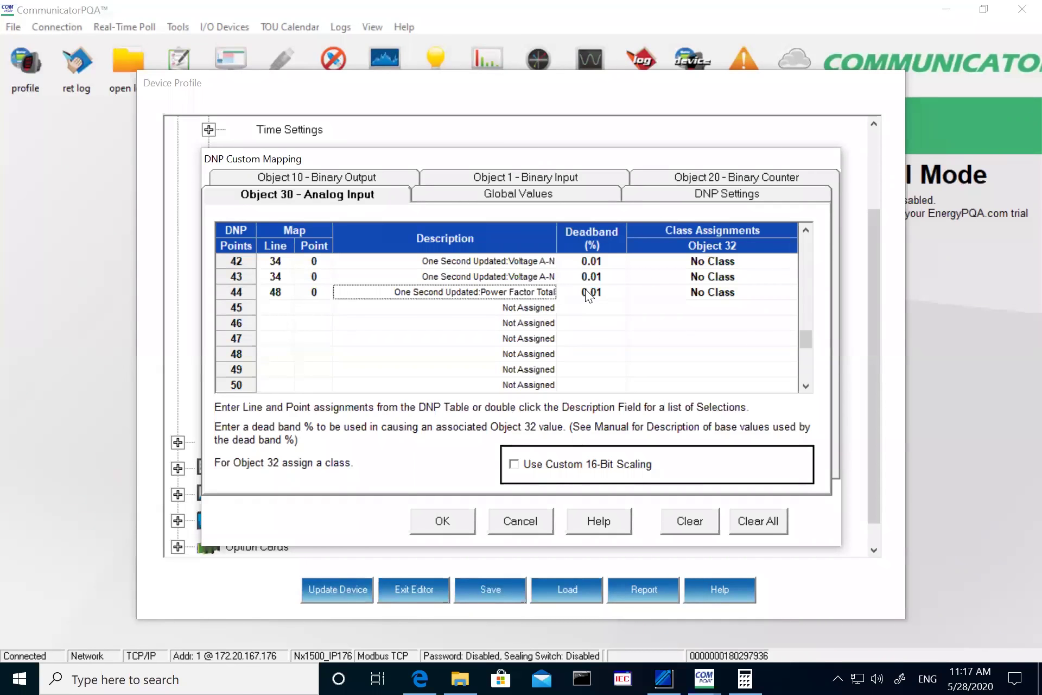
- Set the deadband of the power factor total entry at DNP point 44 to 0.1 %
click(584, 296)
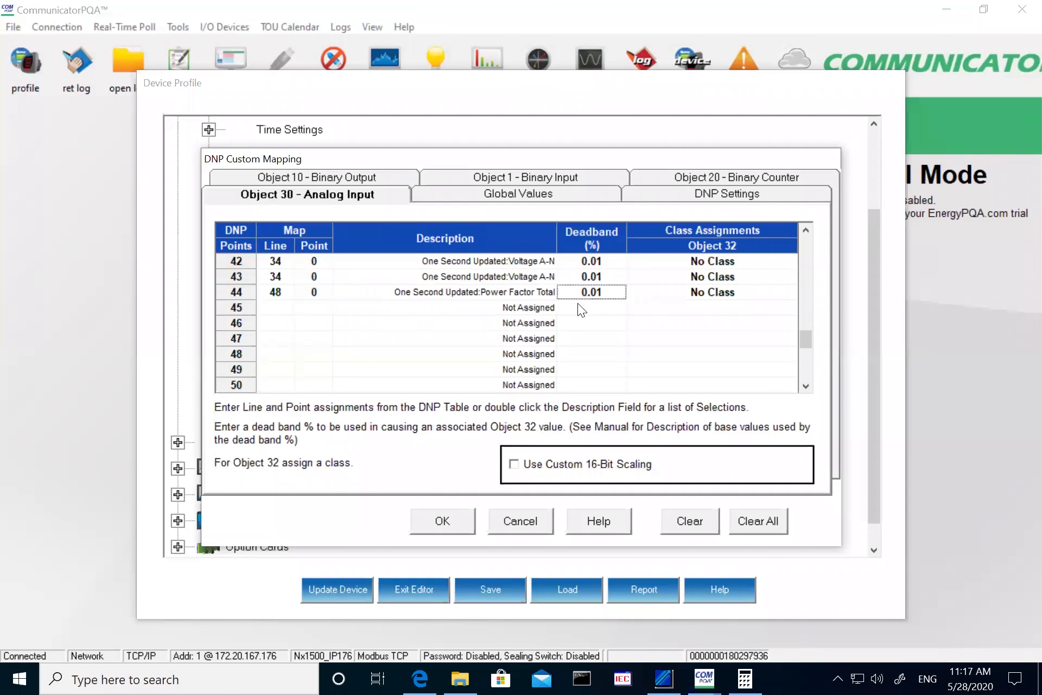
click(604, 297)
text(0.01)
click(599, 287)
click(620, 291)
key(BackSpace)
key(BackSpace)
text(1)
click(598, 297)
- Assign the power factor total entry at DNP point 44 to Class 2 for Object 32
click(733, 297)
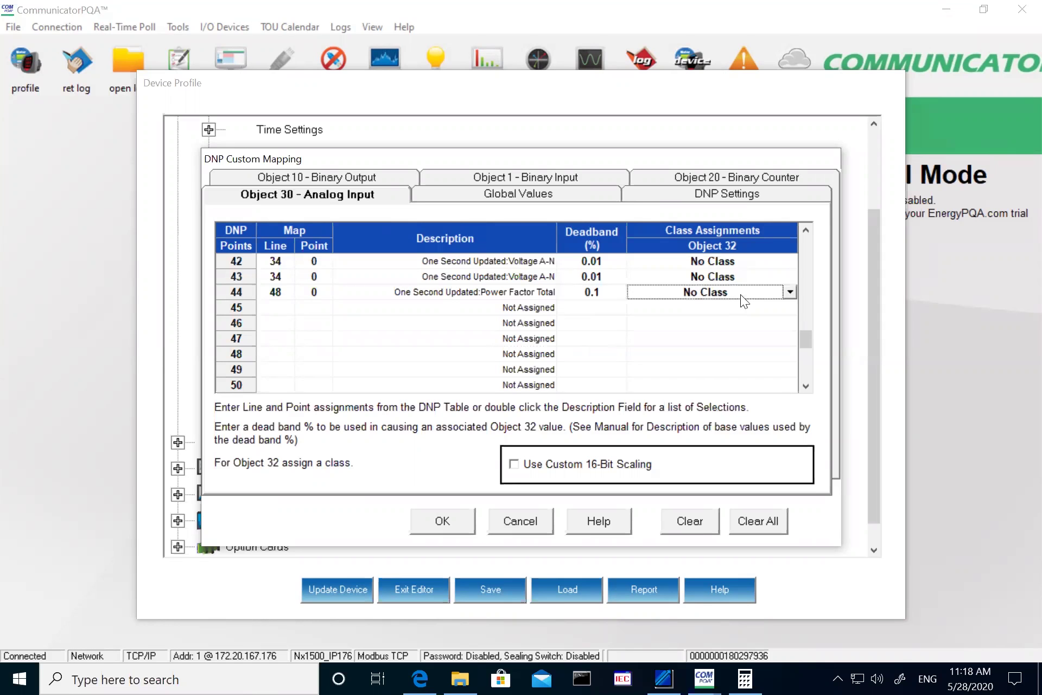
click(791, 293)
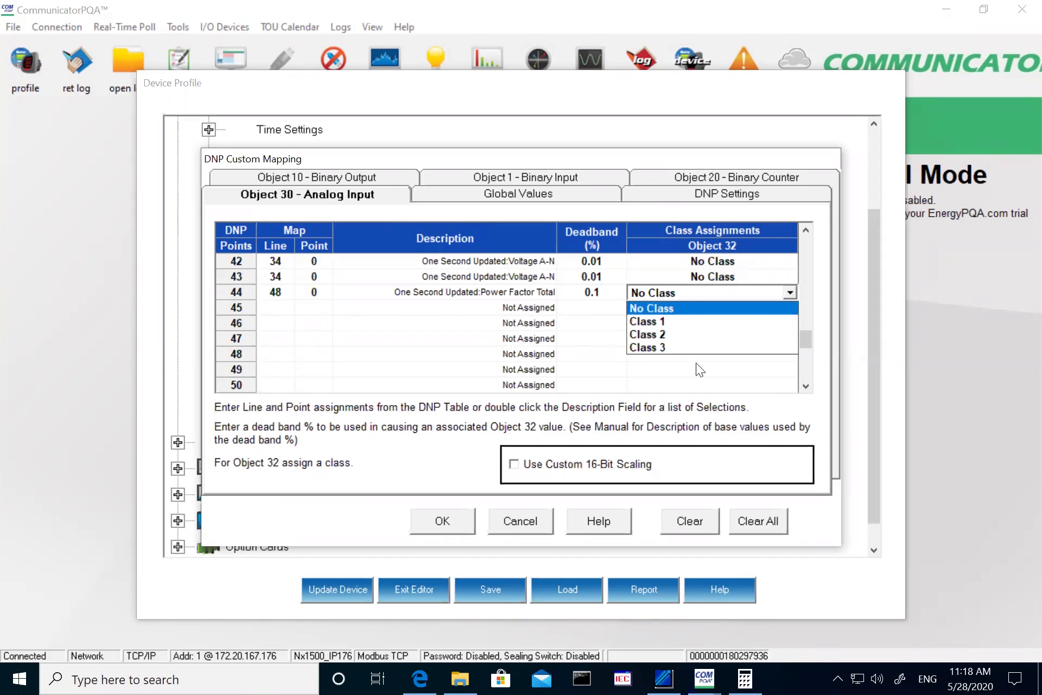
click(658, 335)
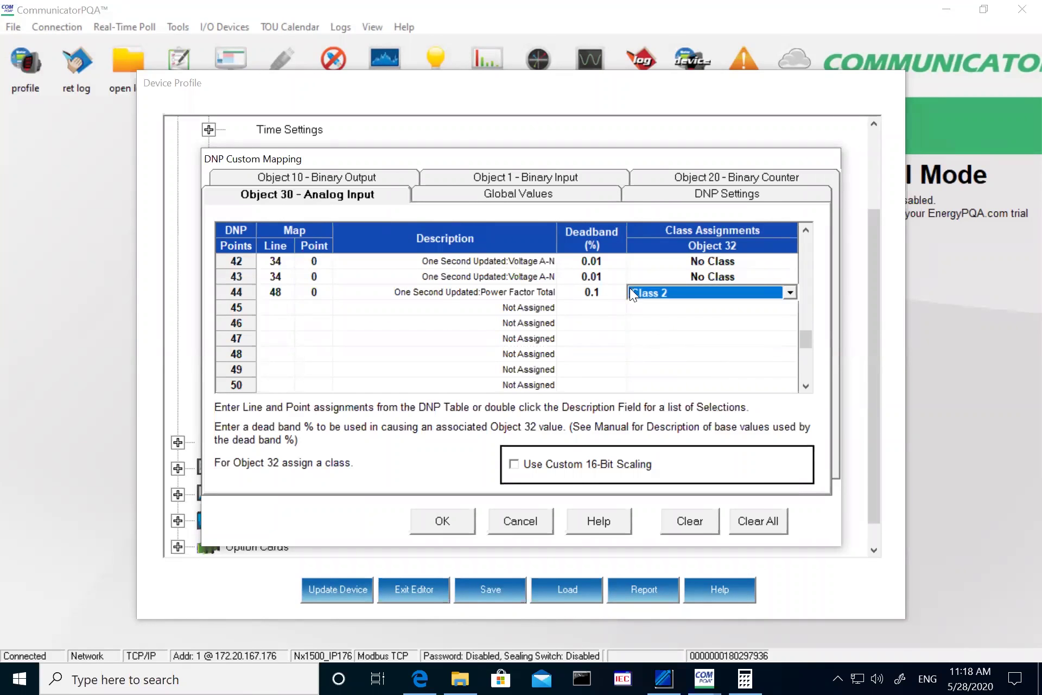
click(582, 296)
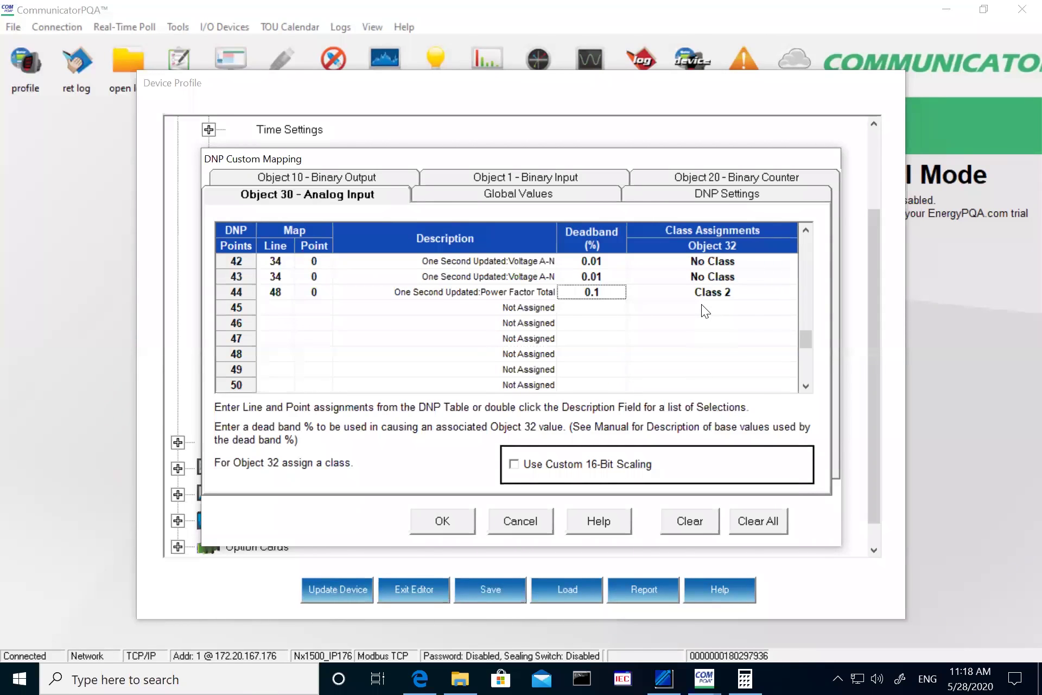
- Return to the first analog input points and examine the Object 32 class assignment of DNP point 0
click(806, 231)
click(806, 232)
click(805, 231)
click(806, 231)
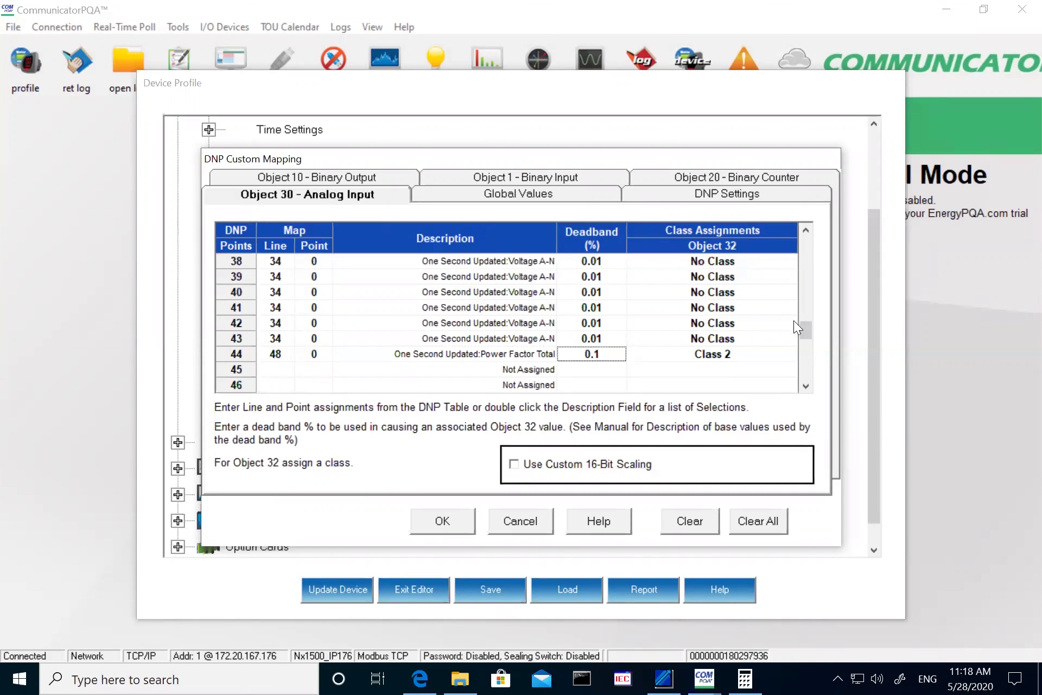
drag(802, 323, 804, 244)
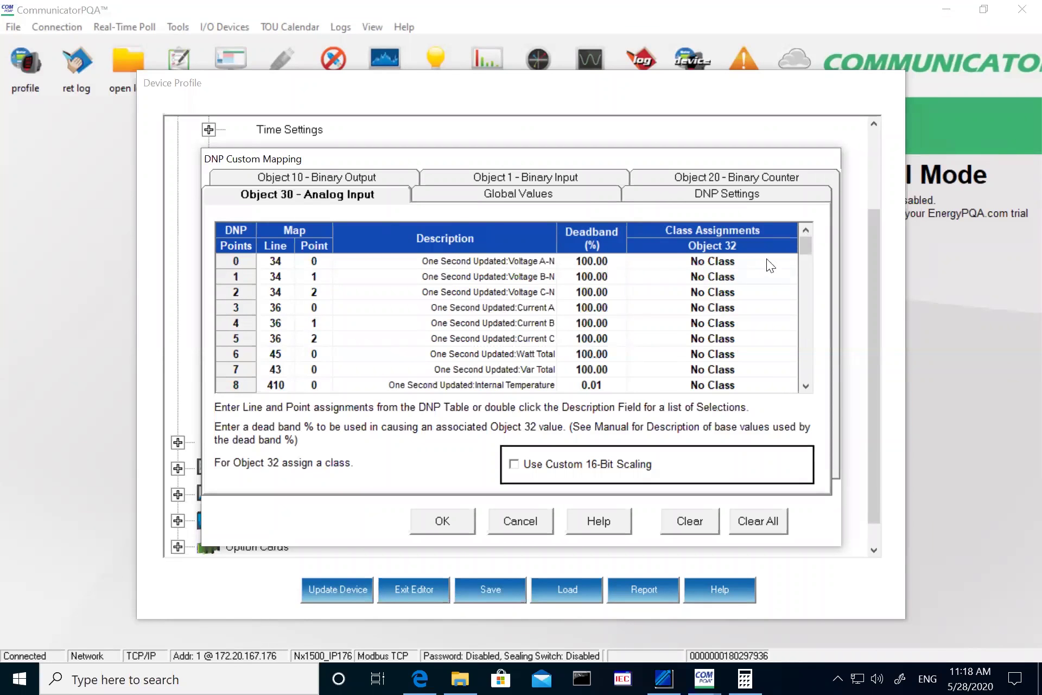
click(731, 262)
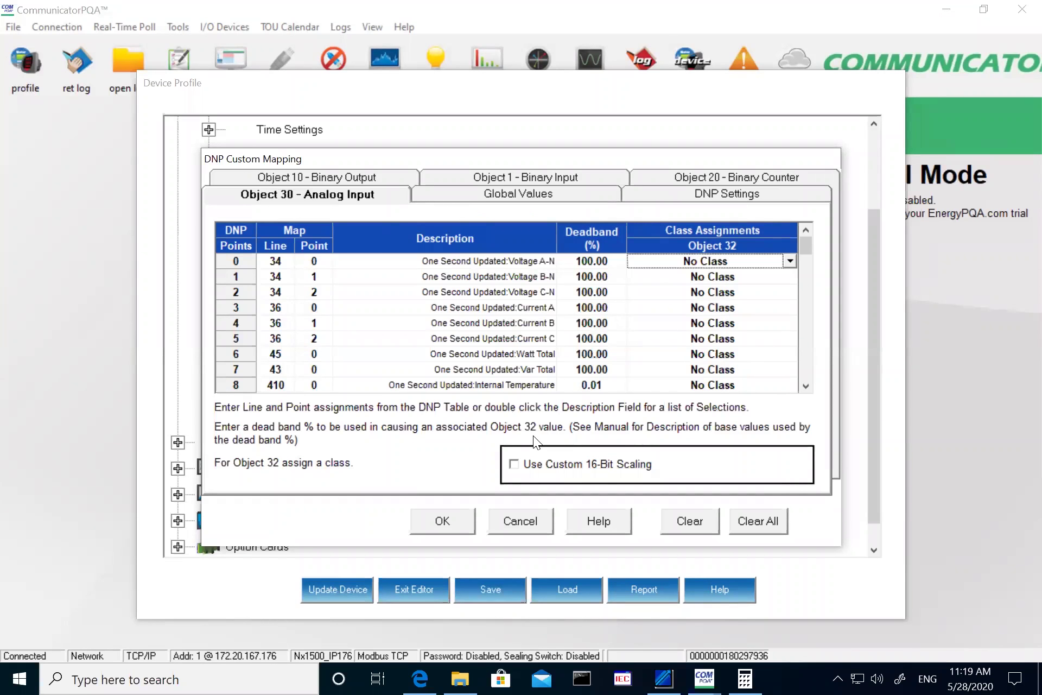
- Try variation 4 (16-bit w/o Flag) for Analog Input in the global values, then restore variation 3 (32-bit w/o Flag)
click(513, 195)
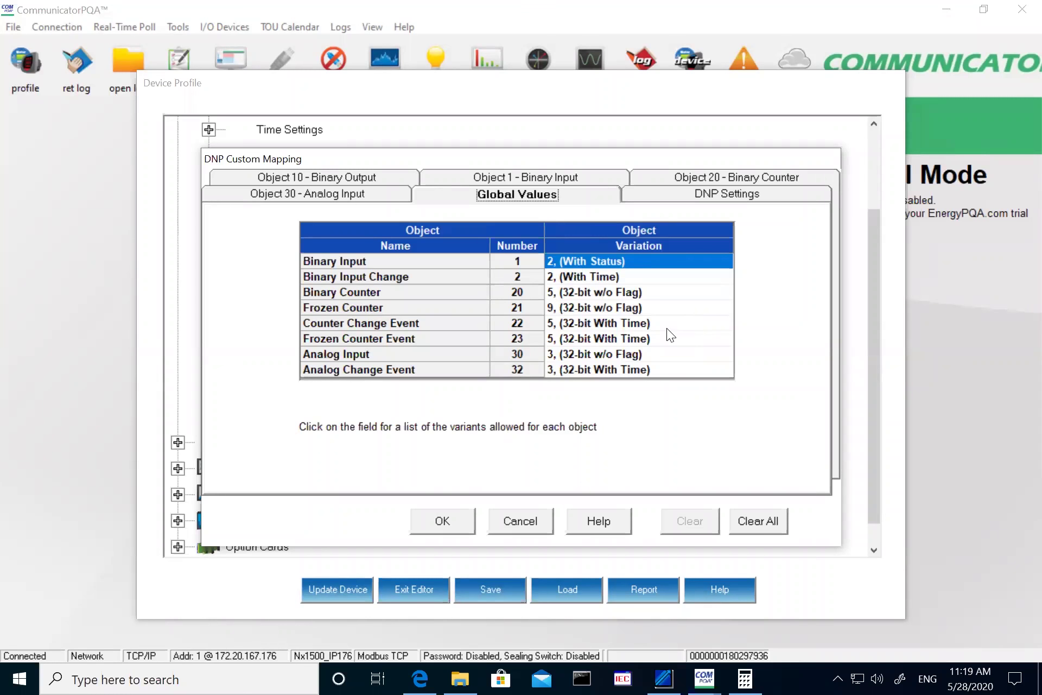
click(646, 352)
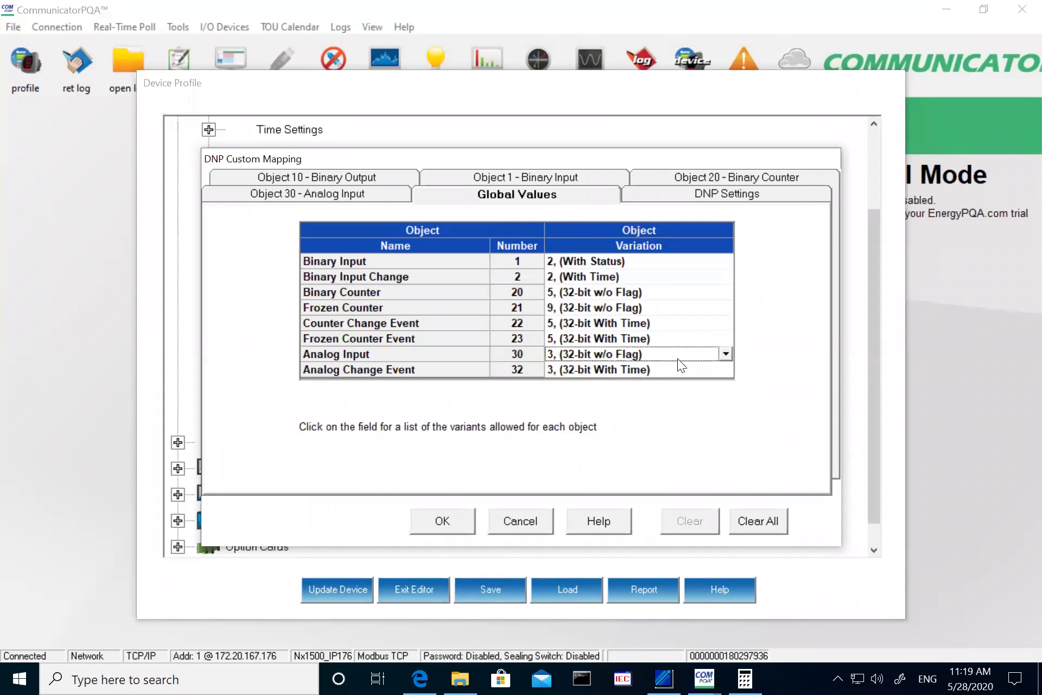
click(726, 354)
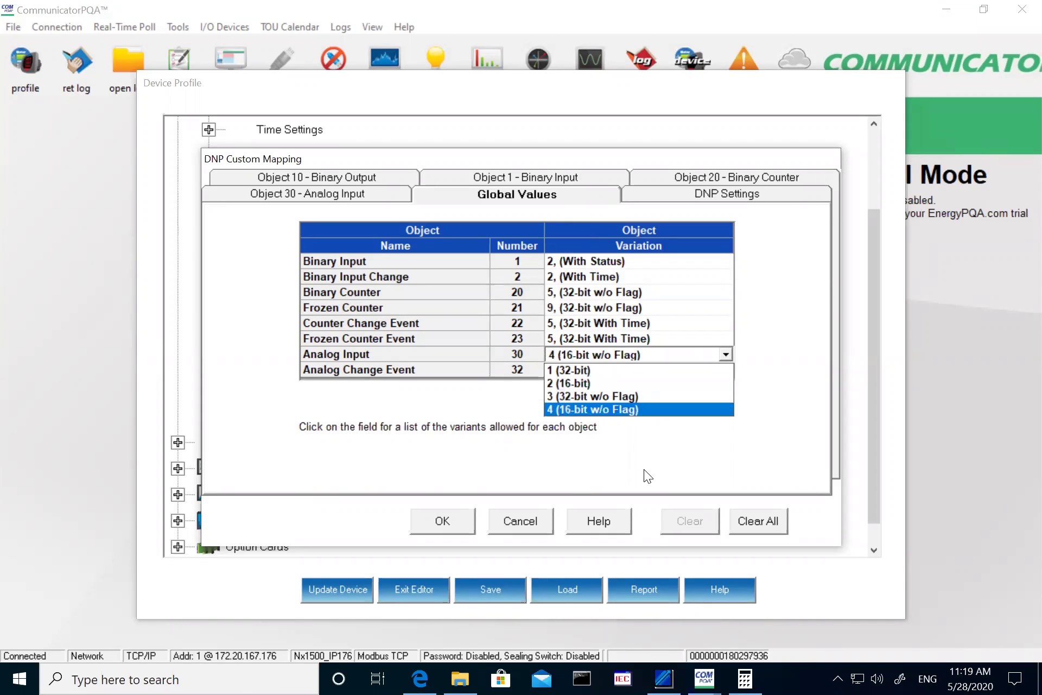
click(580, 411)
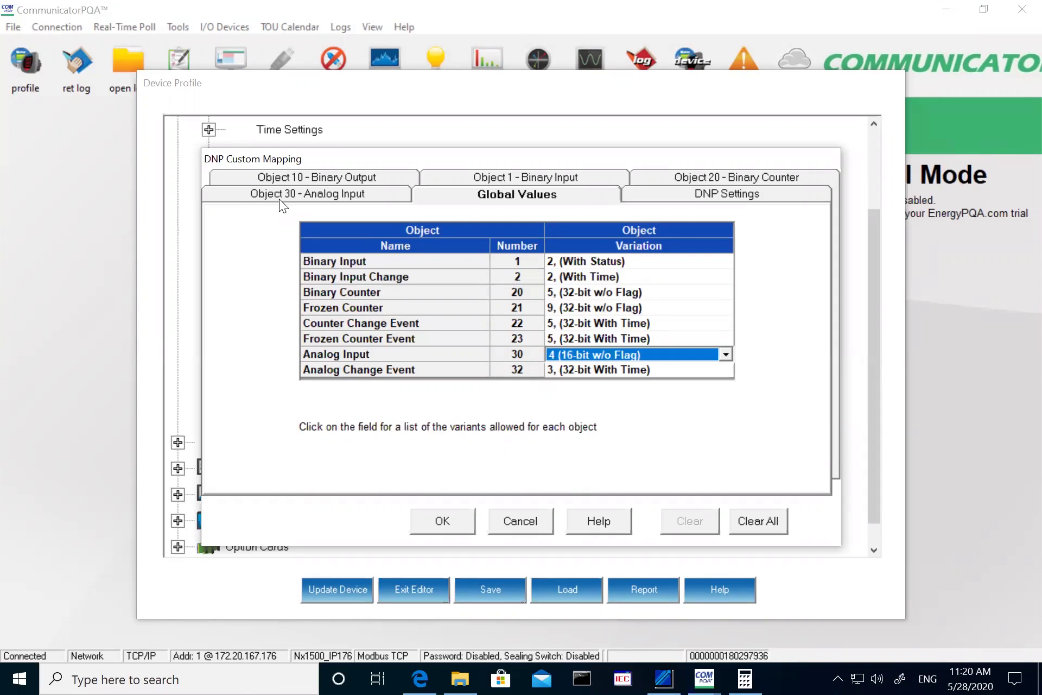
click(639, 352)
click(594, 392)
- Enable custom 16-bit scaling for Object 30, examine its current, voltage and power maximum fields, and accept the scaling dialog
click(303, 197)
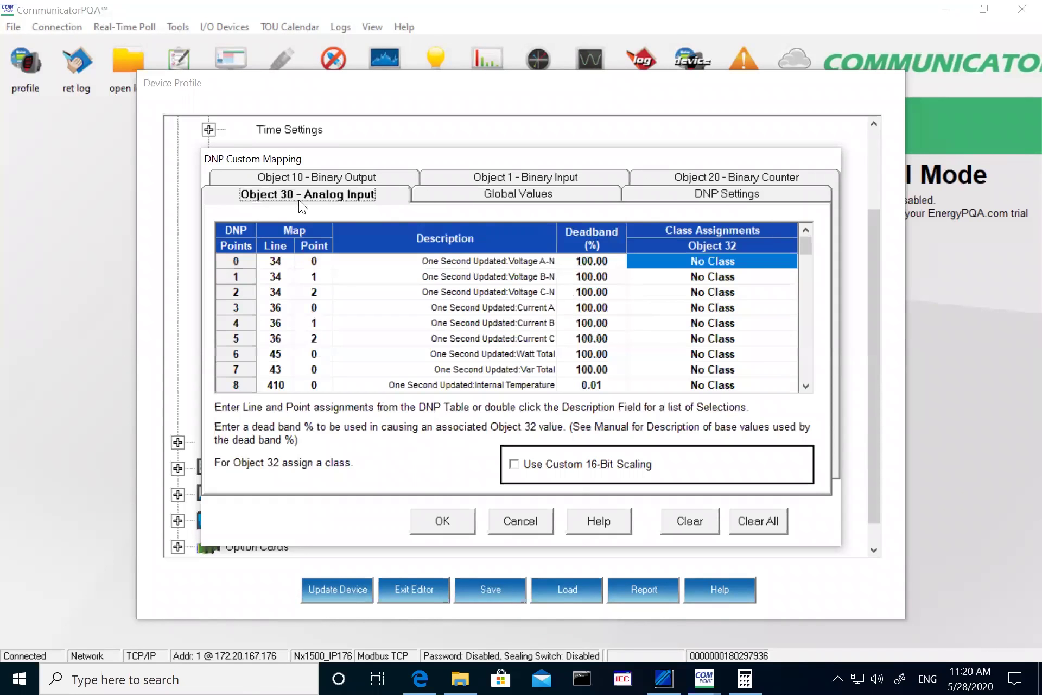
click(543, 466)
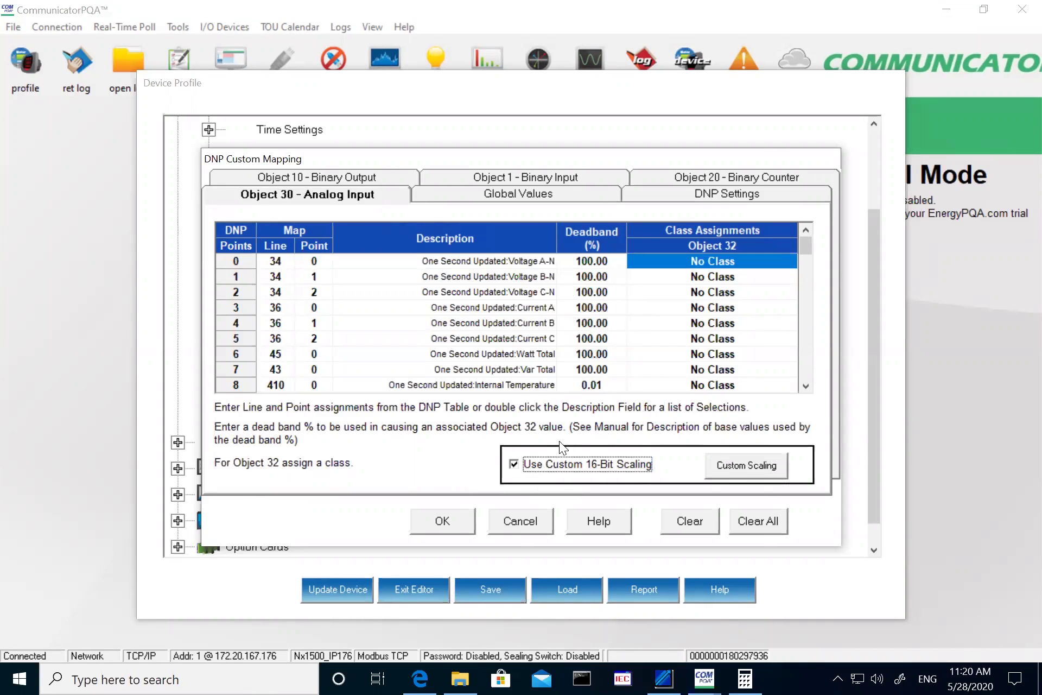
click(741, 468)
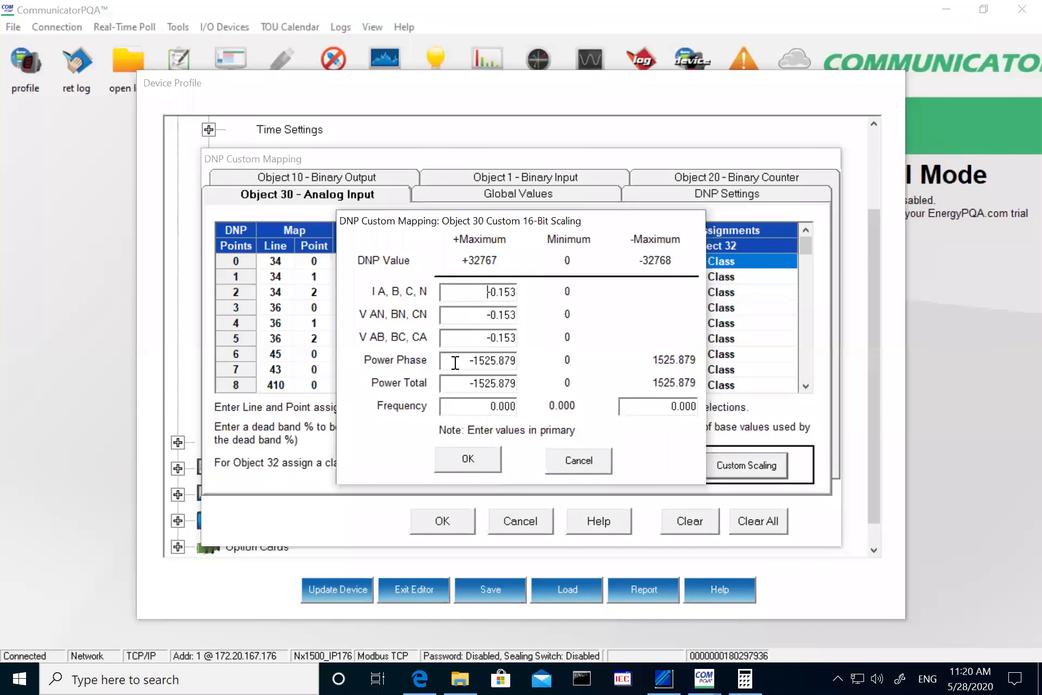
click(487, 292)
click(504, 323)
click(471, 358)
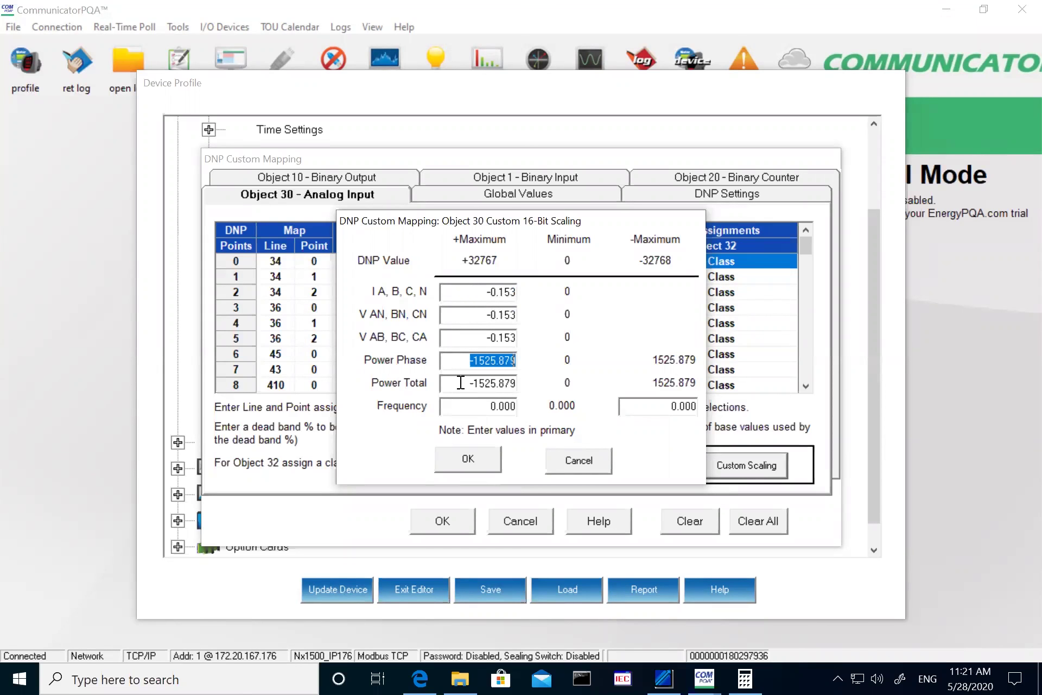
drag(456, 382, 504, 383)
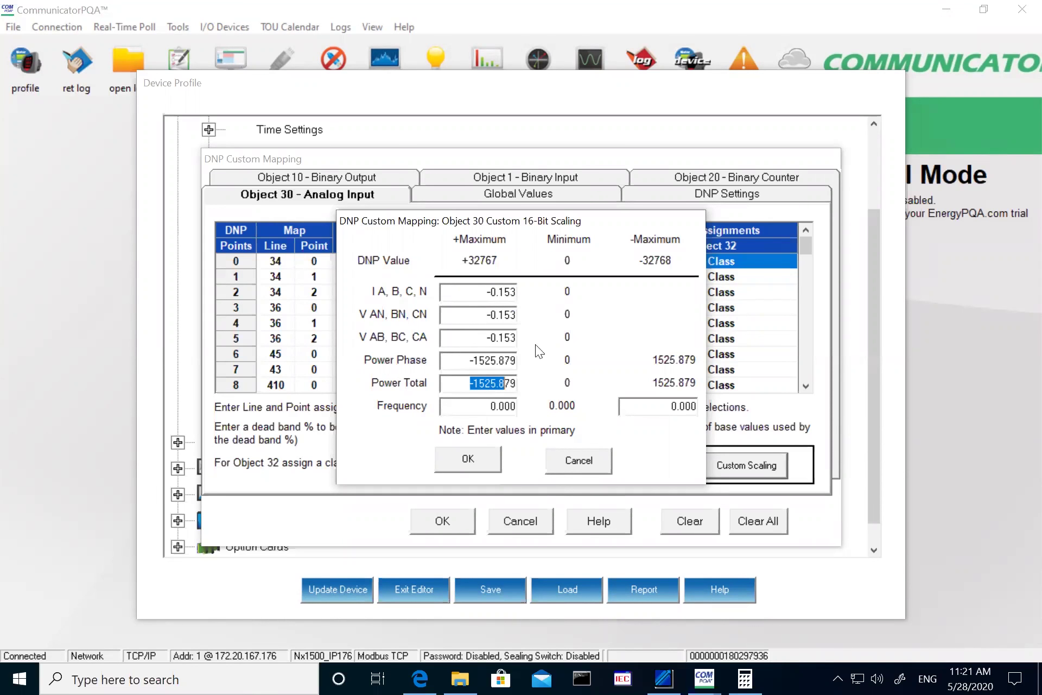
click(479, 458)
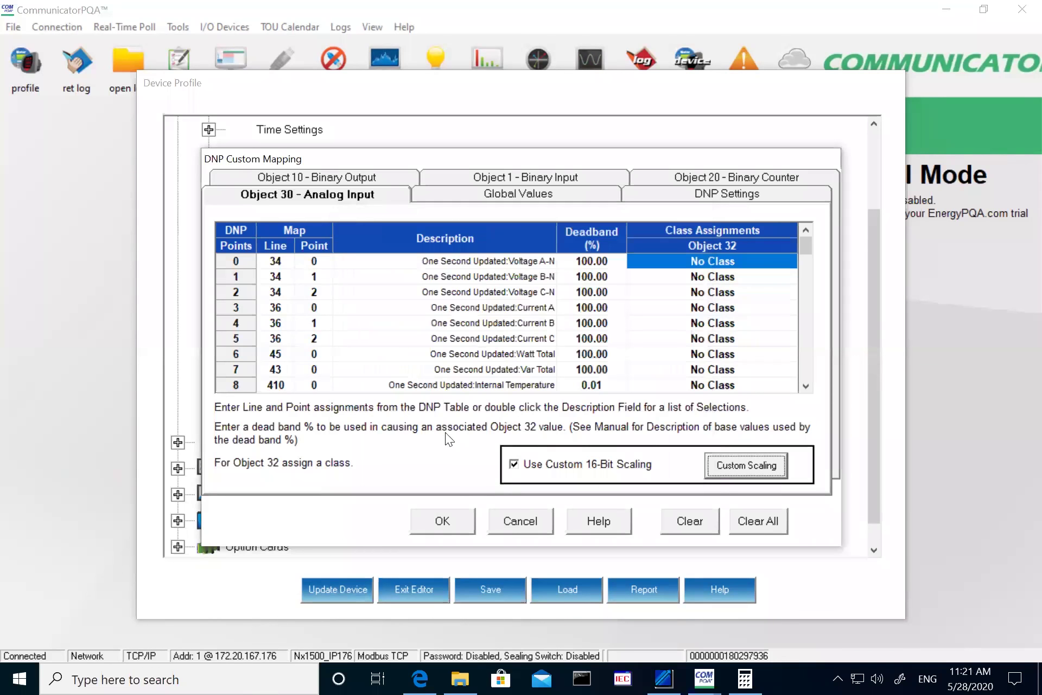
- Disable custom 16-bit scaling for Object 30 and recheck the object variations in the global values
click(520, 463)
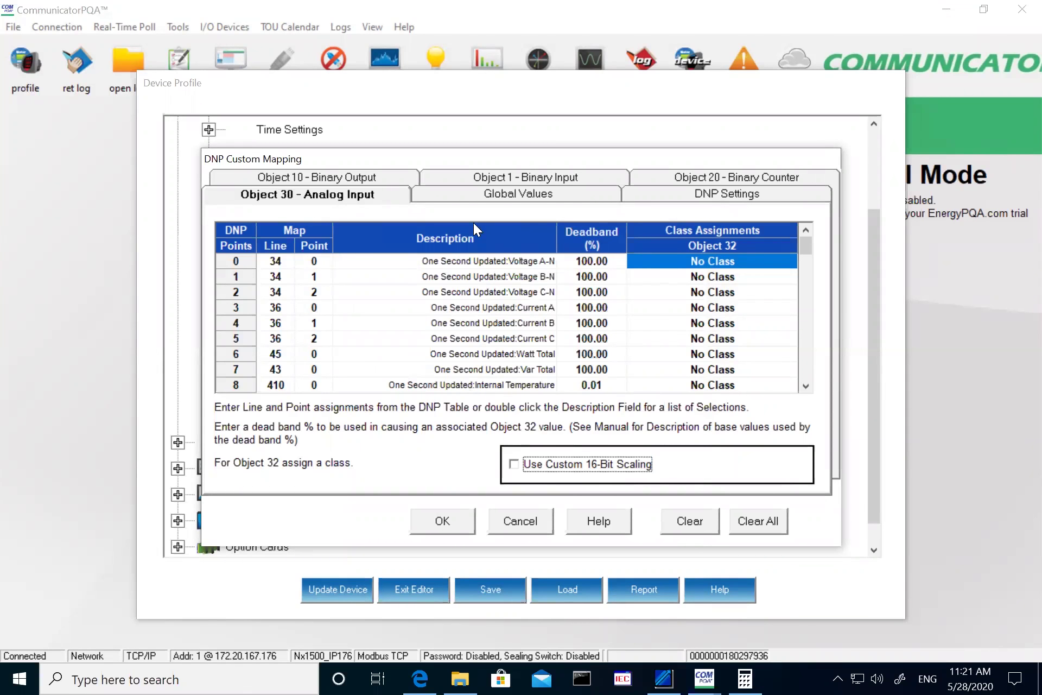
click(496, 194)
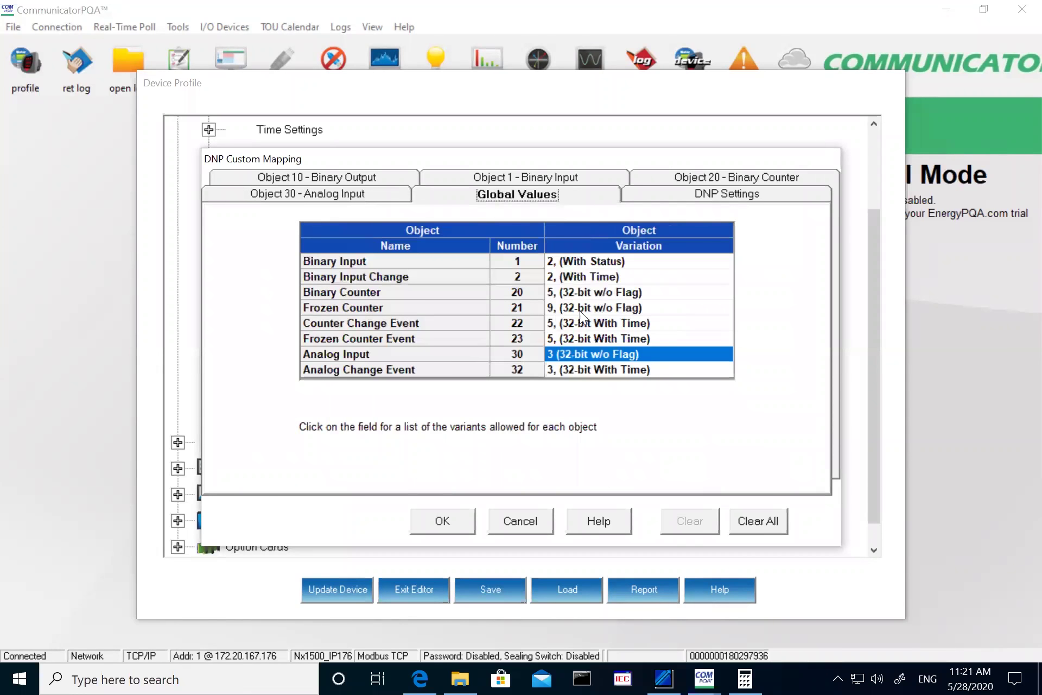
click(322, 191)
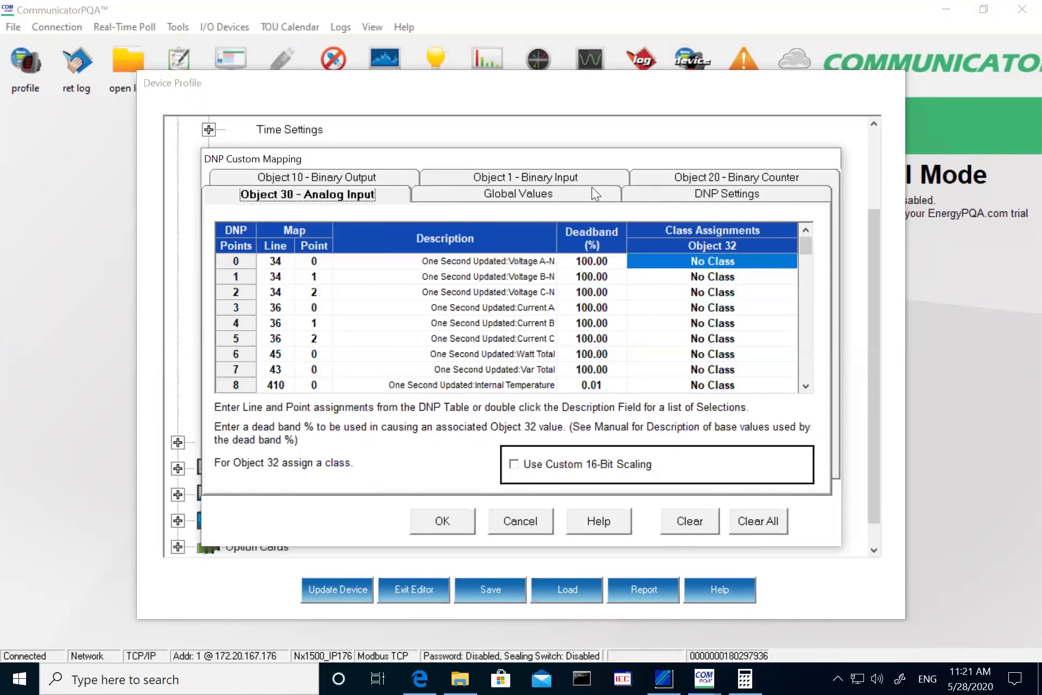
- Assign Object 20 counter point 0 to the Accumulators group's Energy item Quadrant 1+4 Wh, with type Scaled Primary
click(782, 178)
click(452, 263)
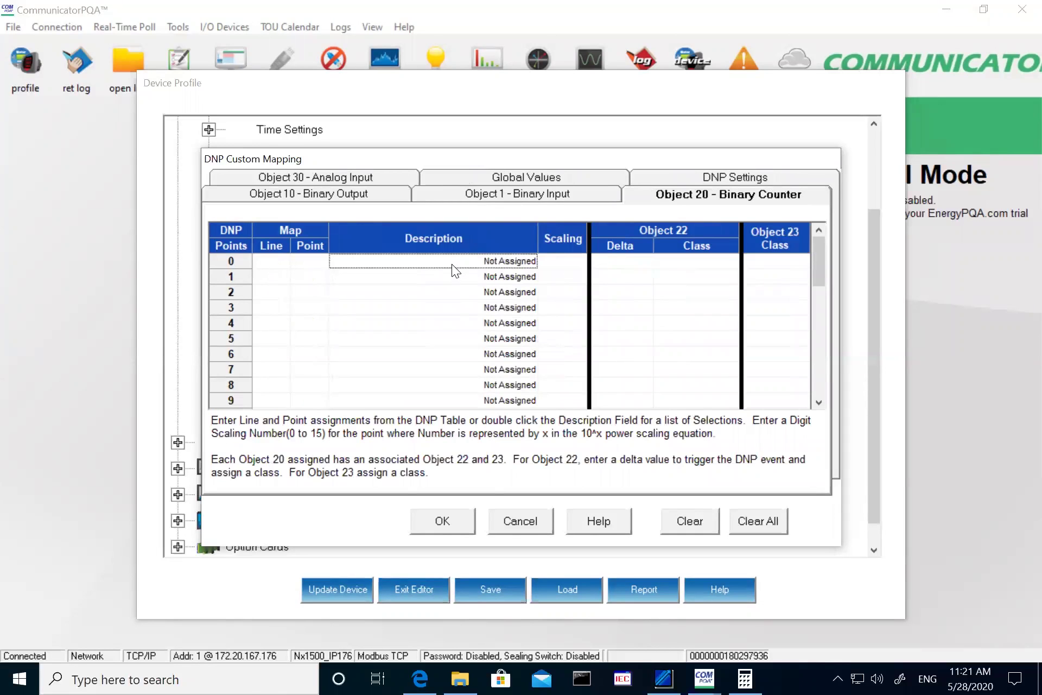
double_click(519, 261)
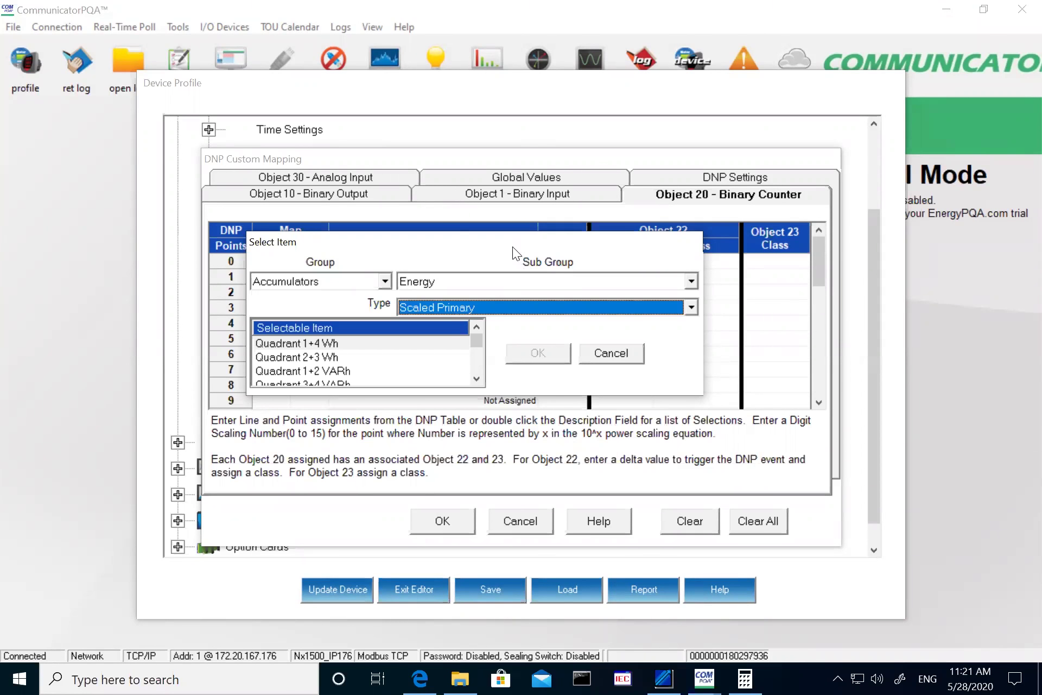
drag(516, 251, 516, 259)
click(449, 316)
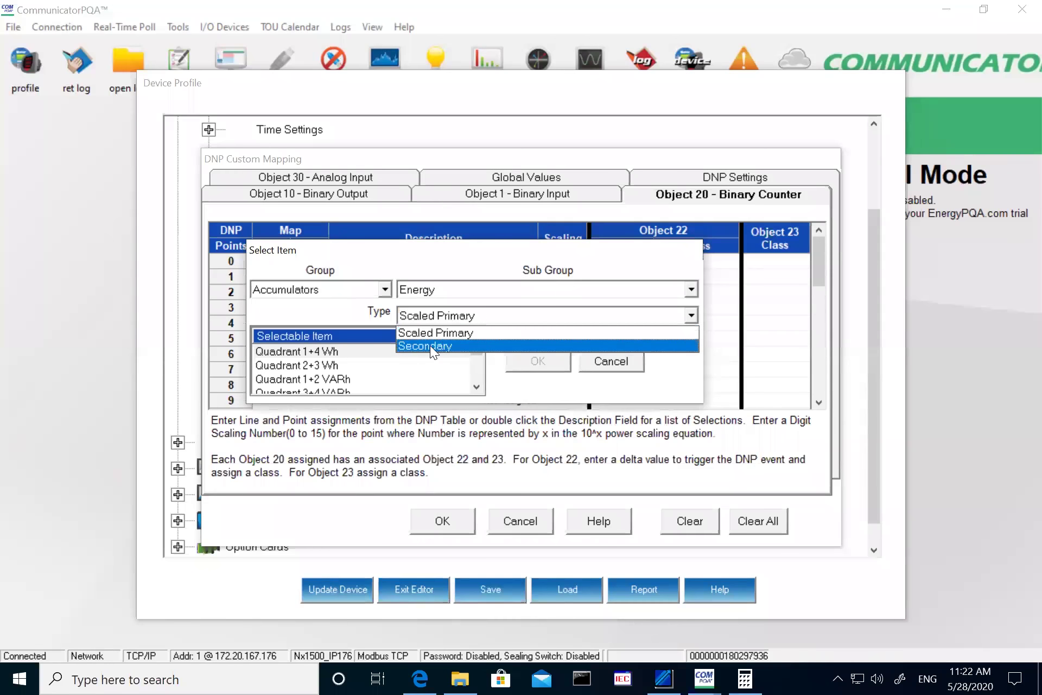
click(349, 362)
drag(473, 348, 334, 358)
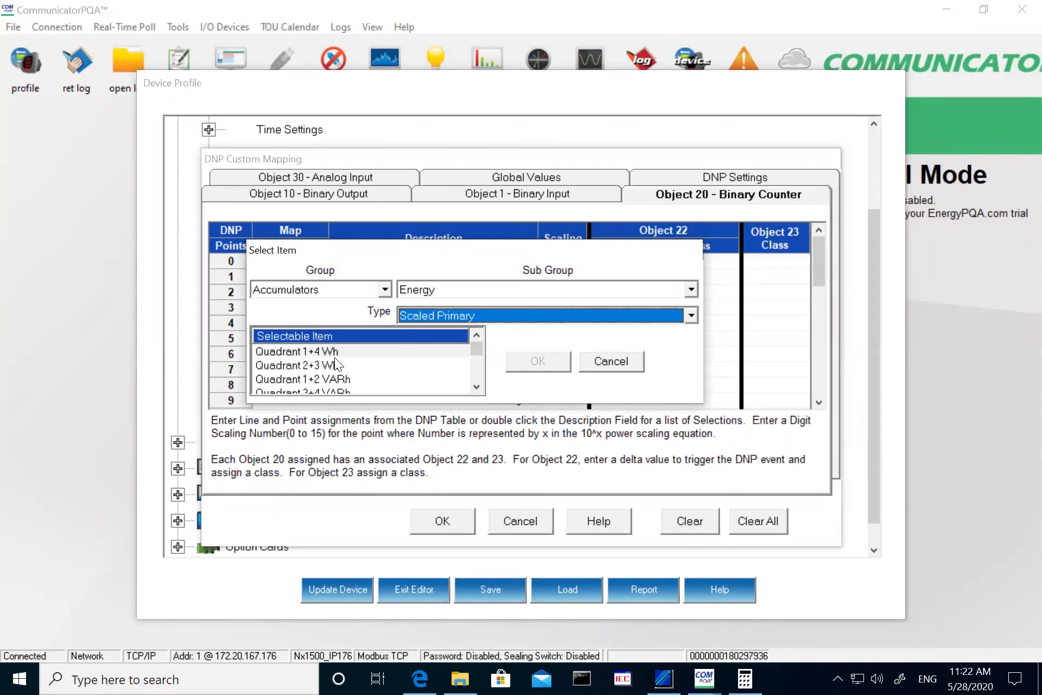
click(335, 353)
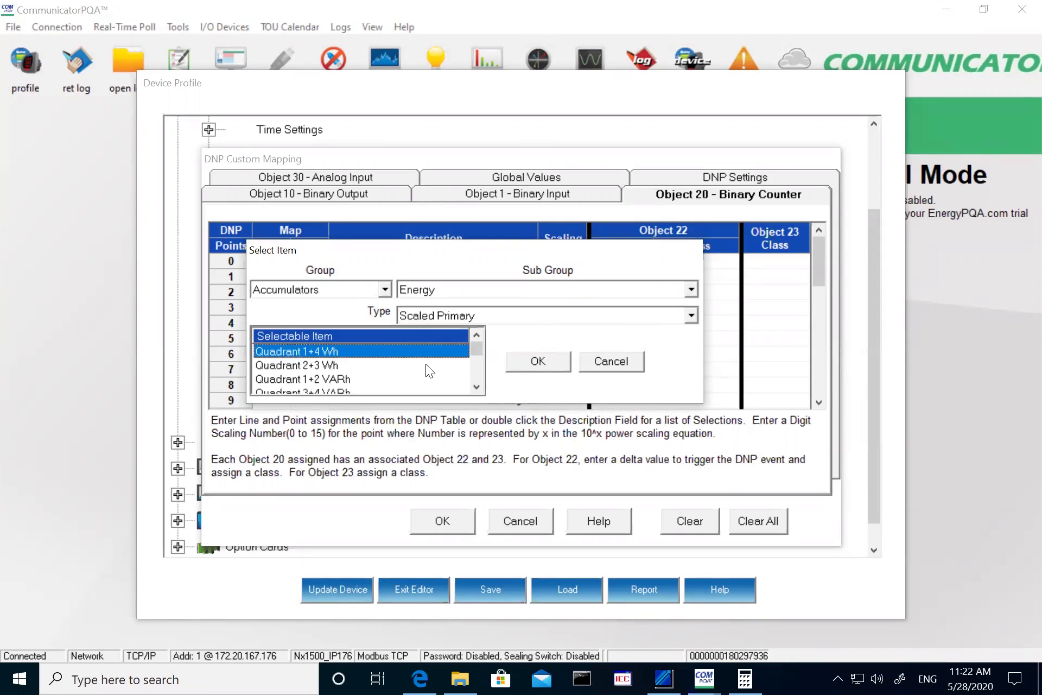
click(526, 364)
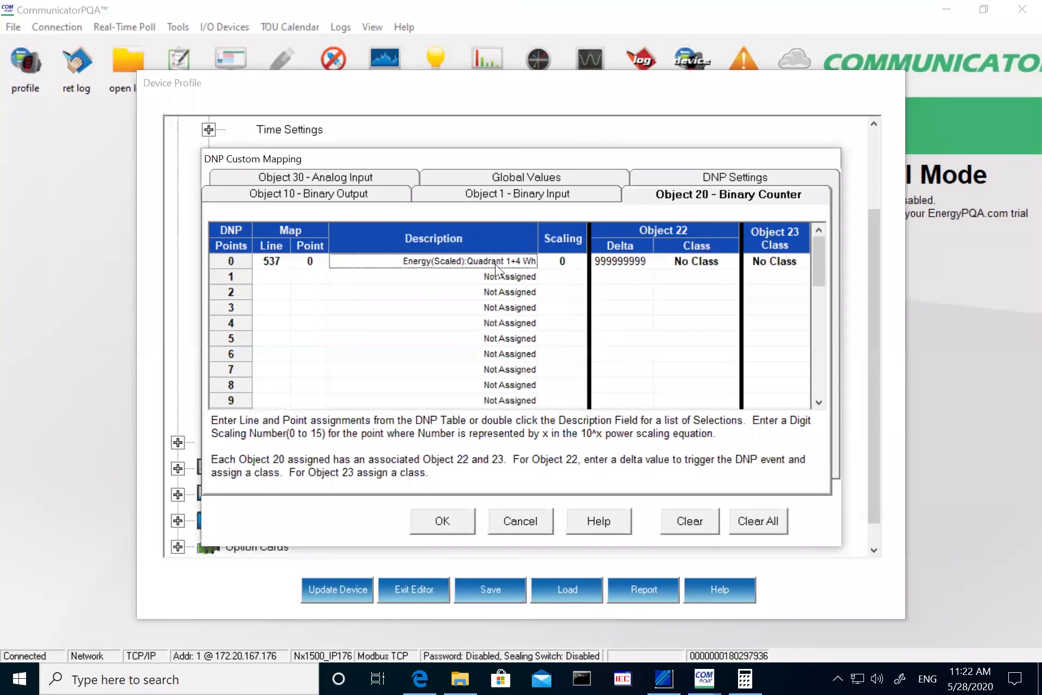
- Examine the digital input accumulations in the Input Option Cards group for counter point 1, leaving the point unassigned
double_click(494, 276)
click(312, 296)
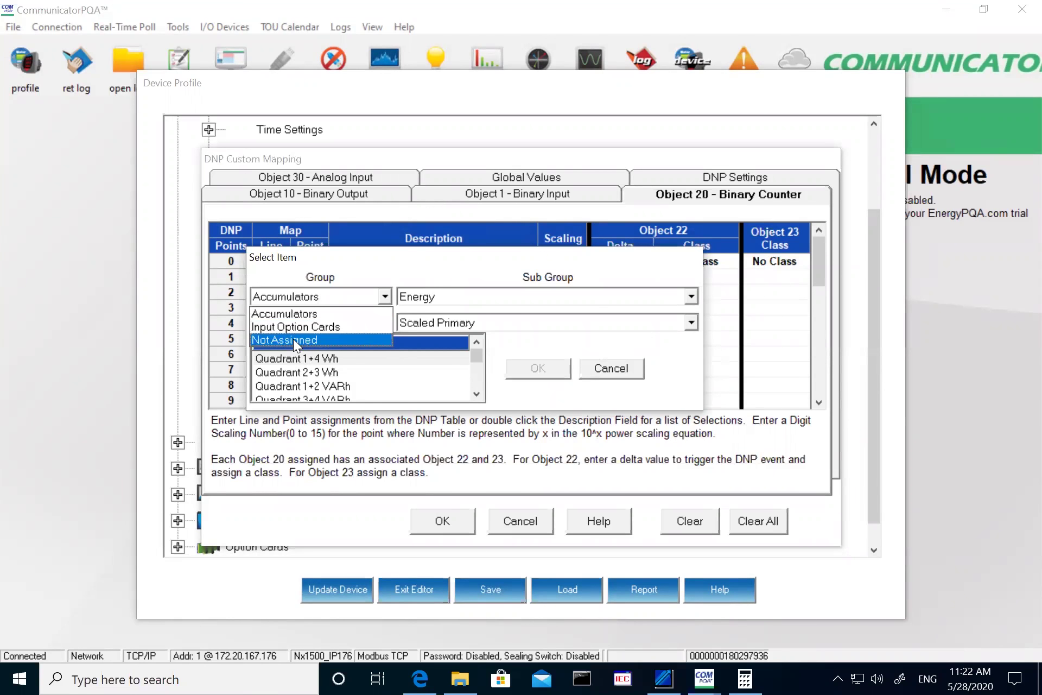
click(330, 327)
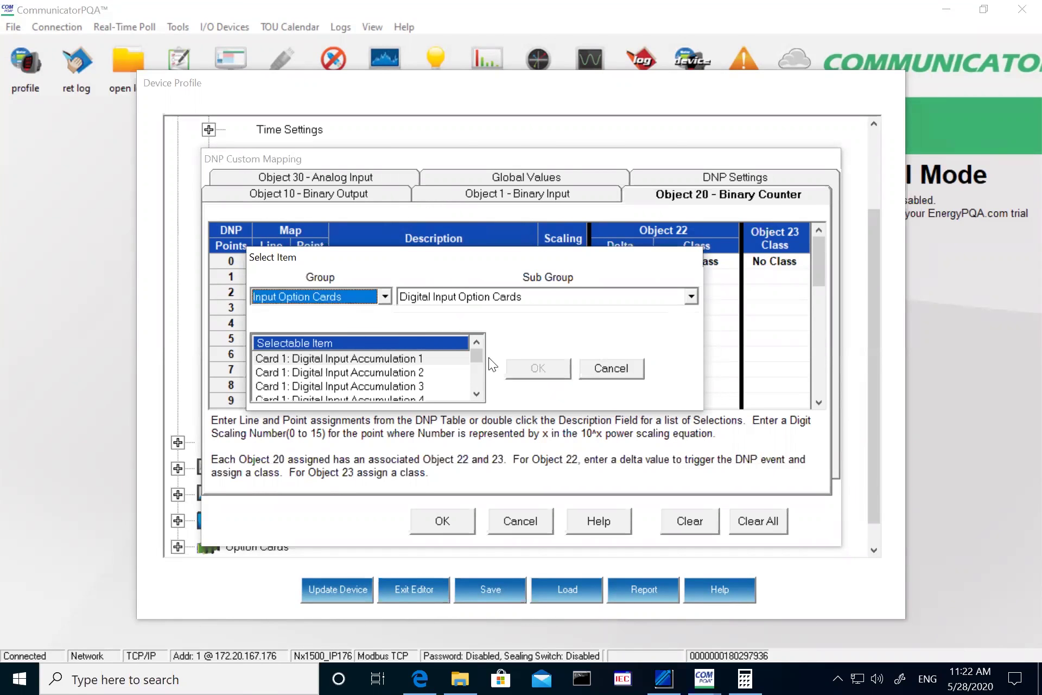
mouse_move(478, 351)
mouse_down()
mouse_move(471, 385)
mouse_move(477, 354)
mouse_up()
click(315, 297)
click(307, 314)
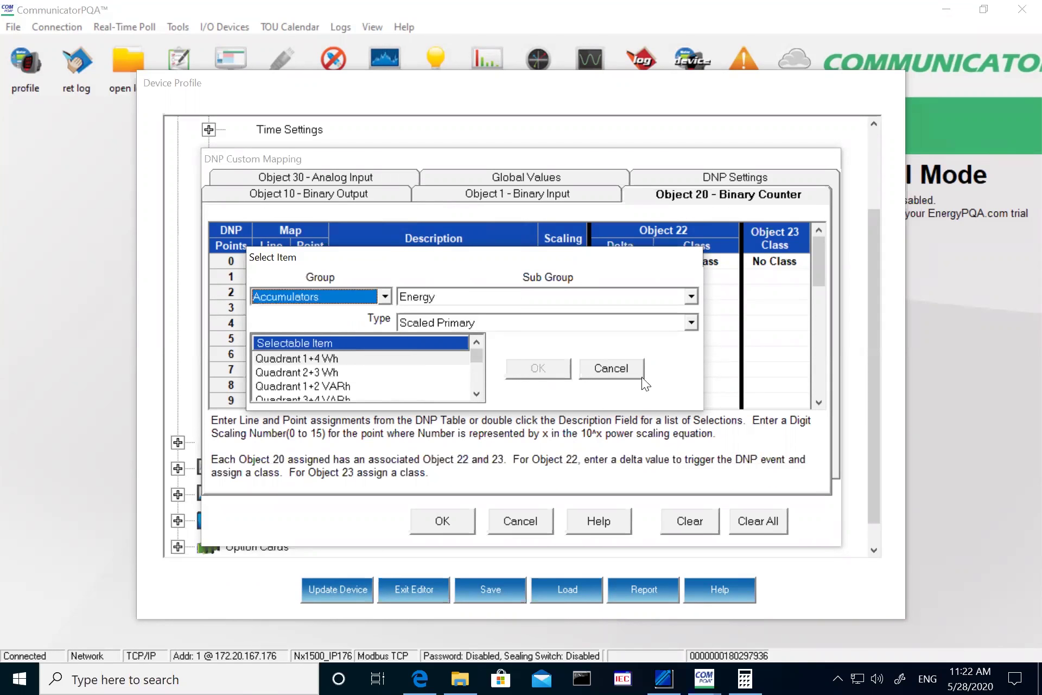
click(607, 370)
- Examine the Object 22 delta and the available class assignments for counter point 0
click(625, 263)
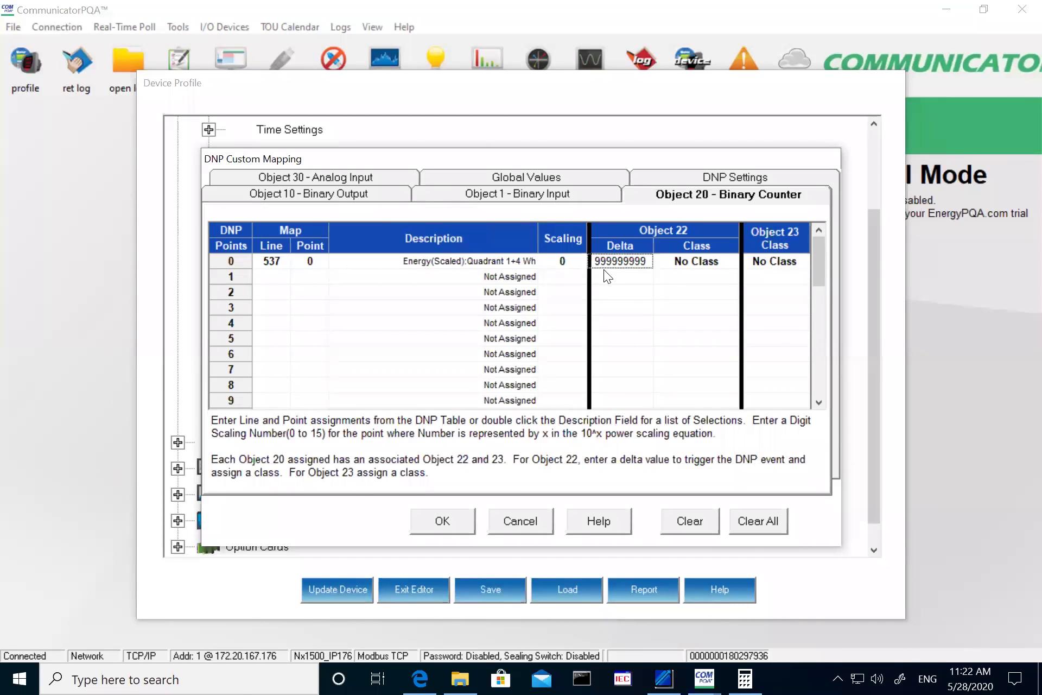
click(711, 263)
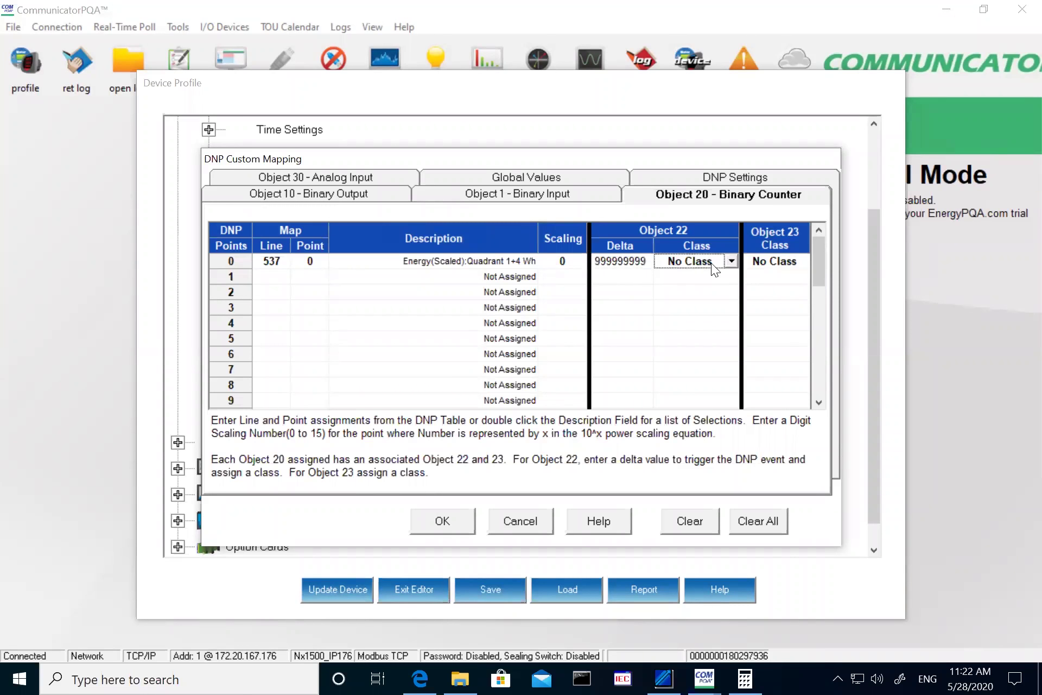
click(730, 262)
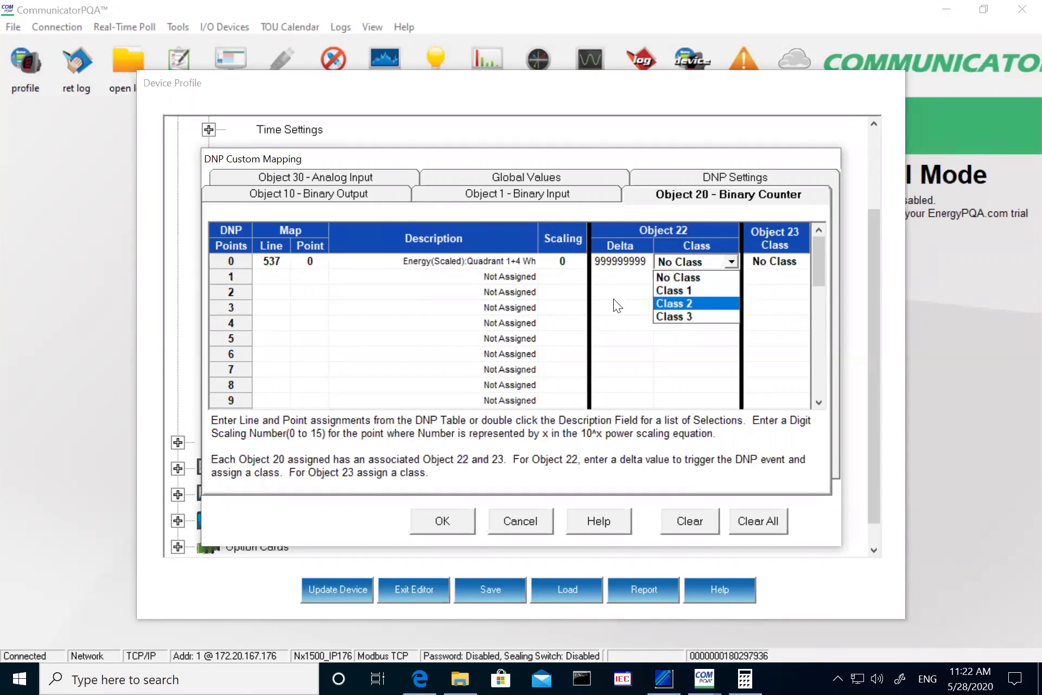
click(403, 210)
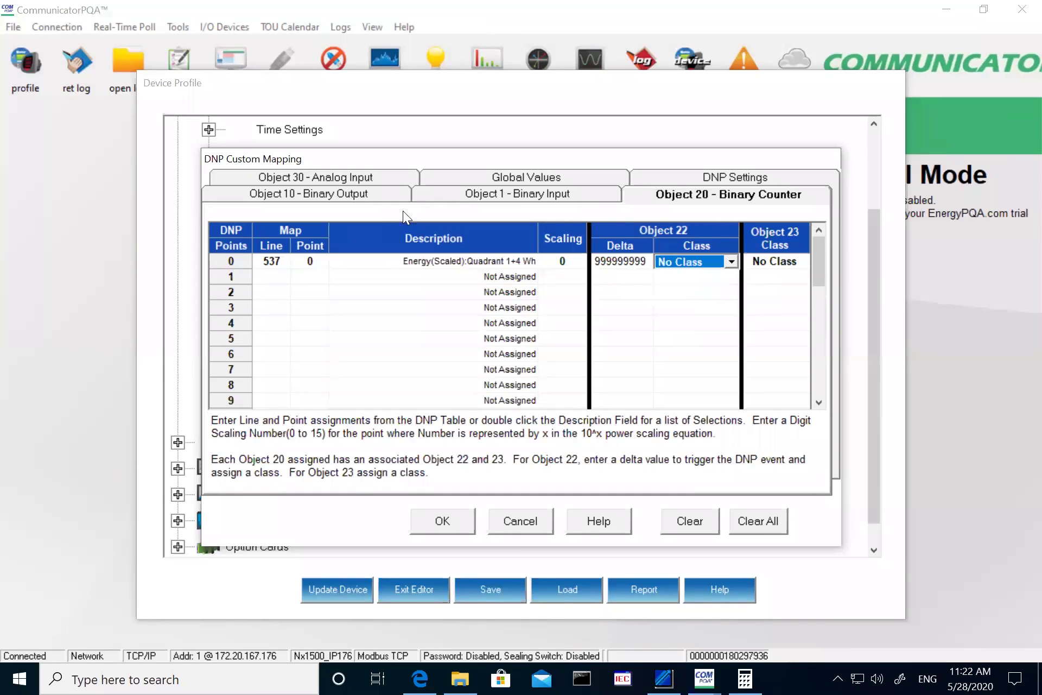
- Enable the Maximum Reset and Energy Reset actions for Object 10 binary outputs and accept the custom mapping
click(326, 194)
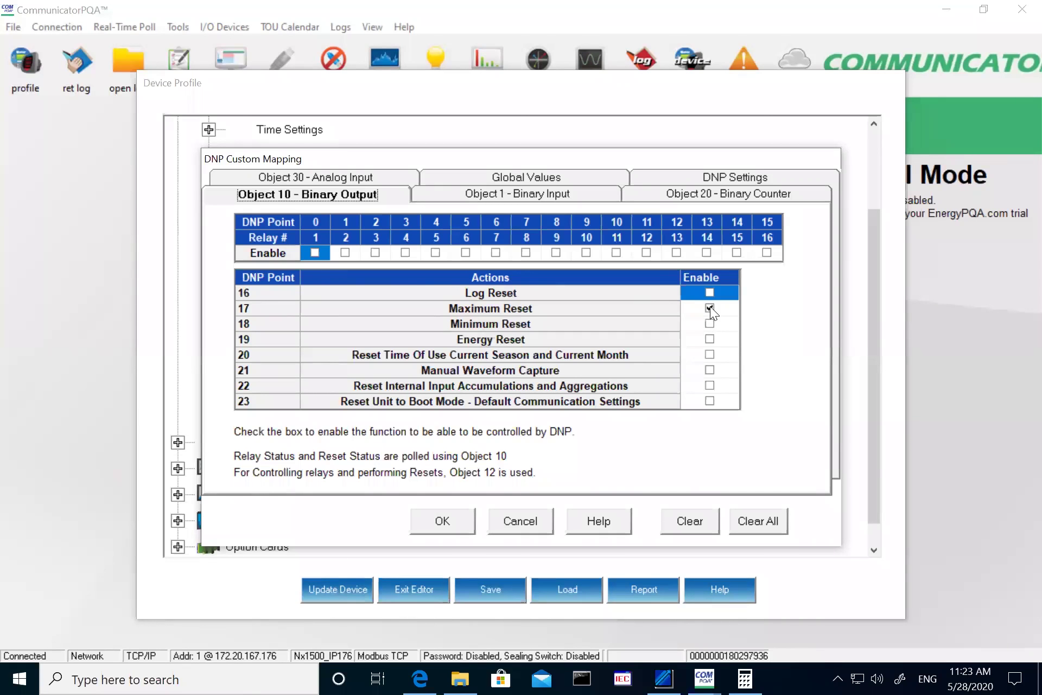
click(710, 339)
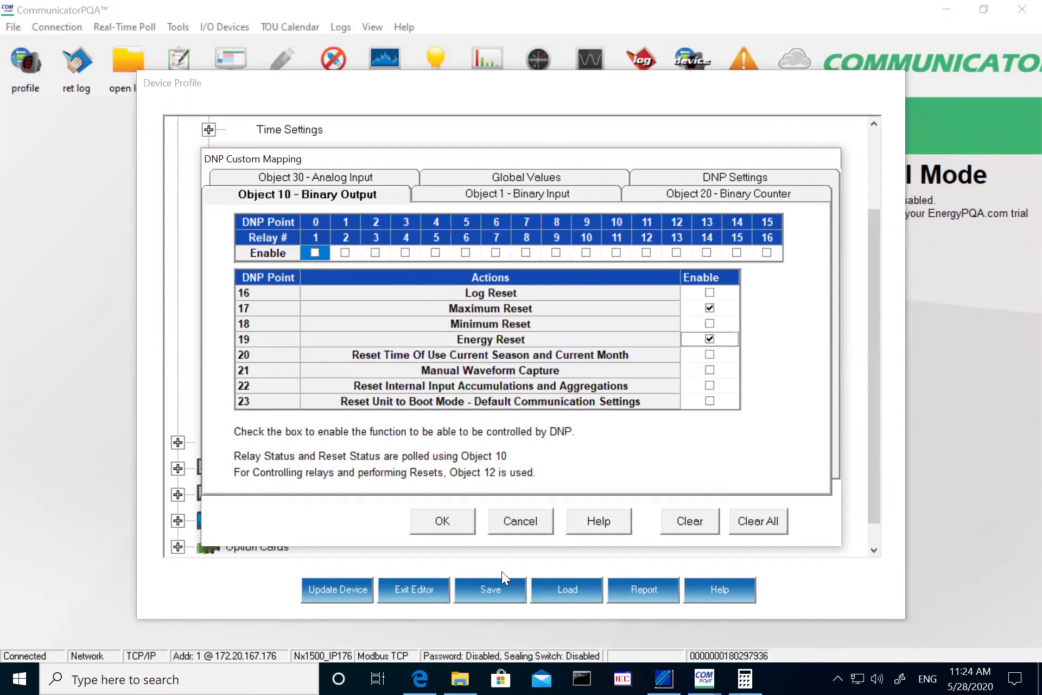
click(438, 520)
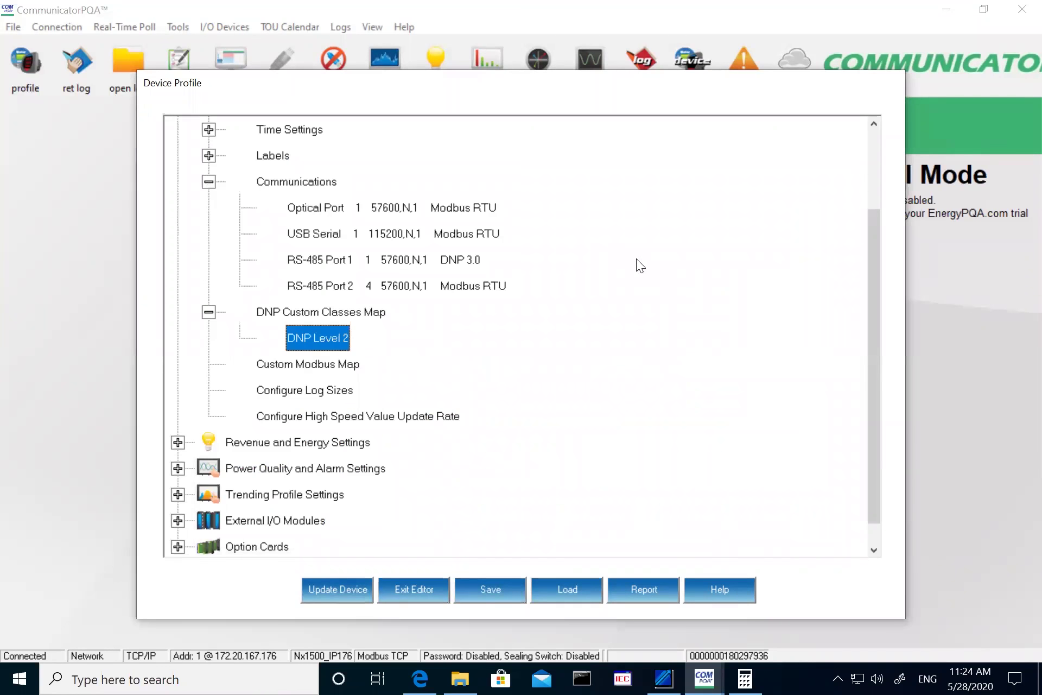
- Reopen the DNP Level 2 mapping and assign Object 1 points 0-7 to Limit State, Value 1 Comparision, channel Limits 1-8
key(Return)
click(566, 176)
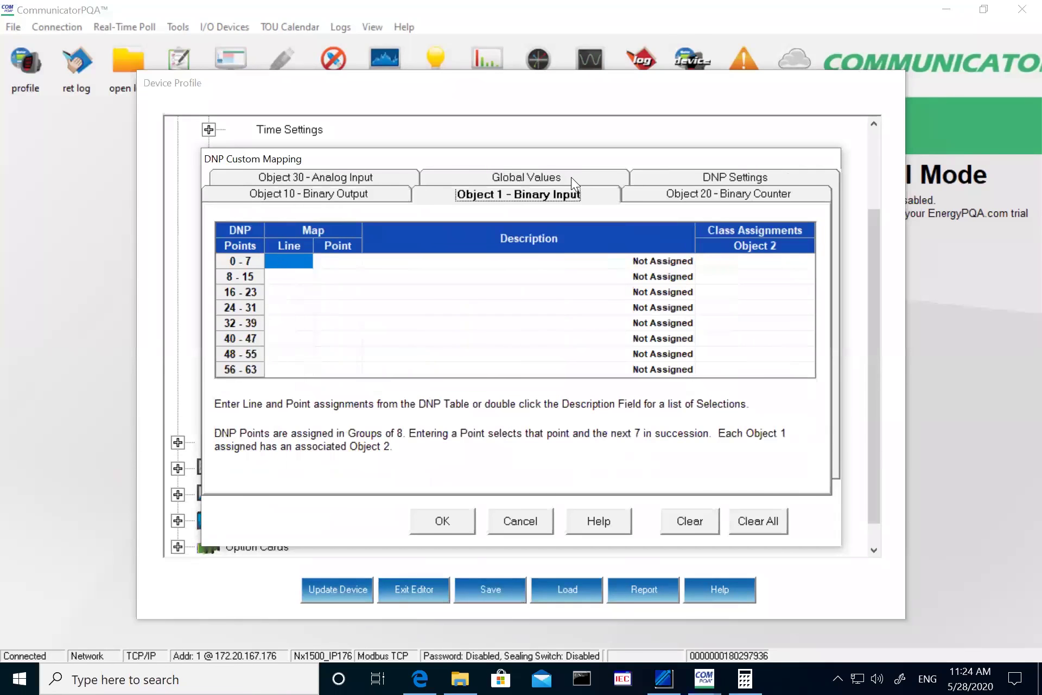
double_click(587, 262)
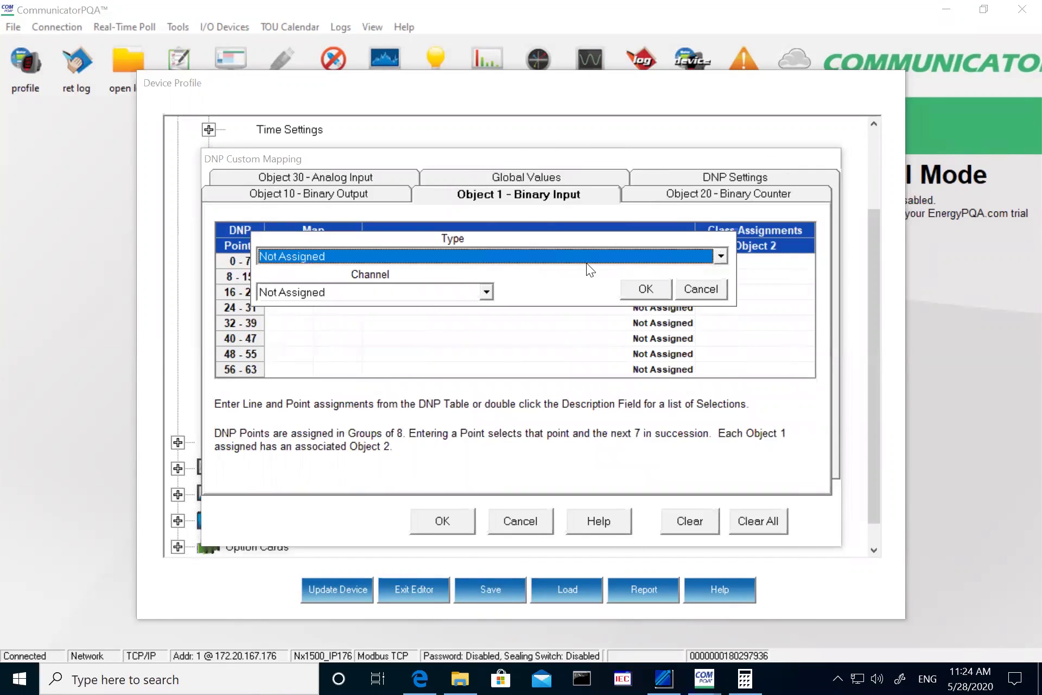
click(564, 251)
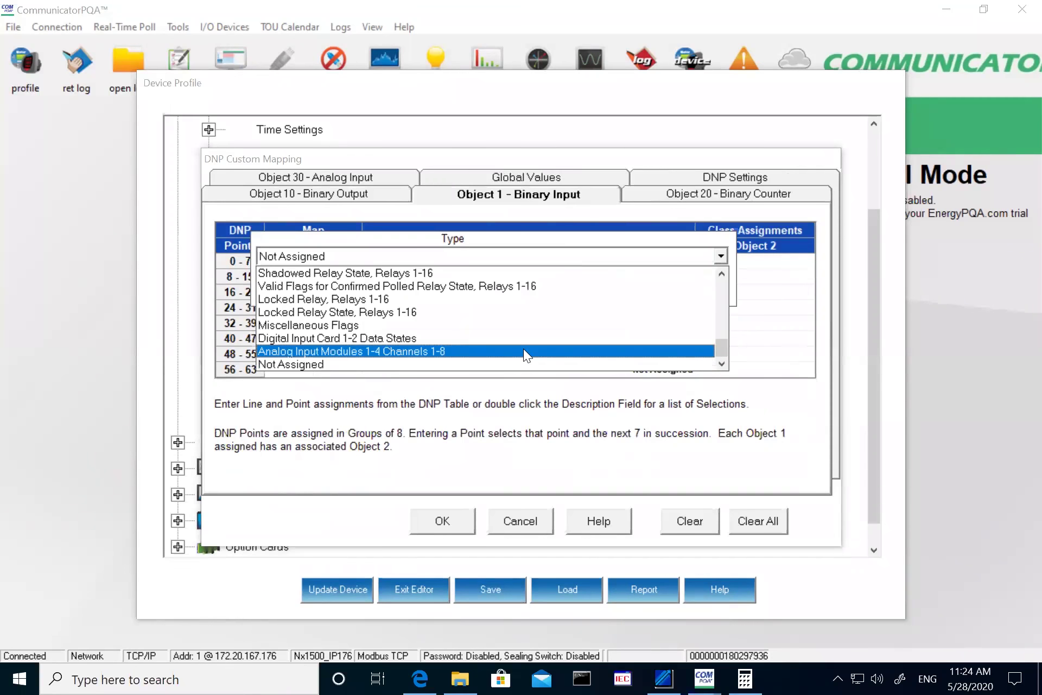
scroll(523, 349, up, 3)
scroll(524, 326, up, 6)
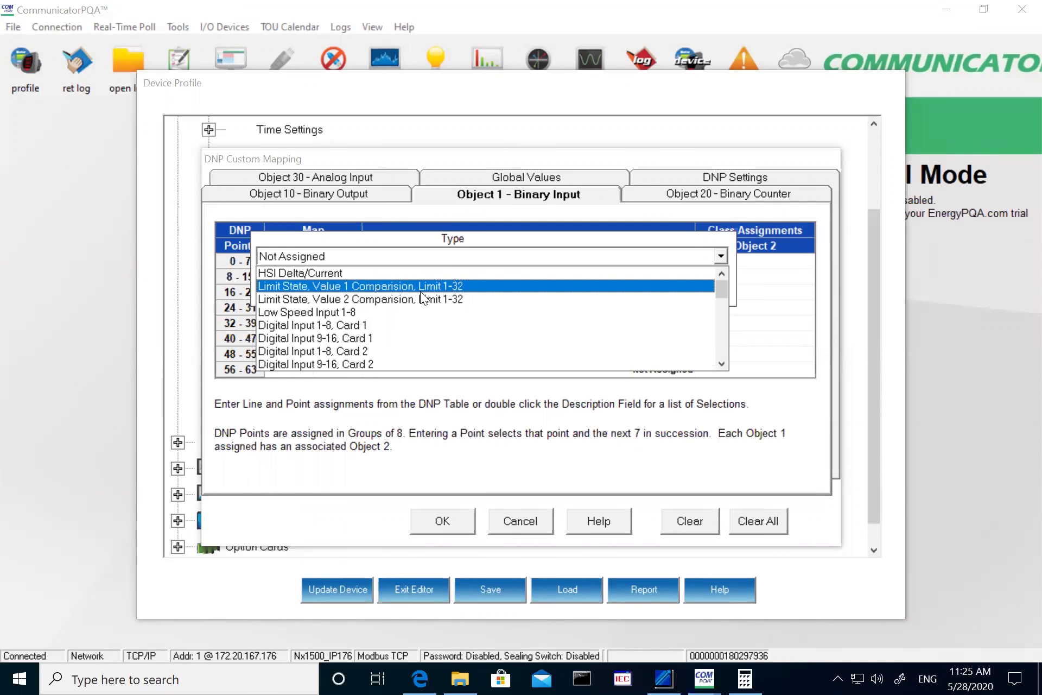
click(350, 292)
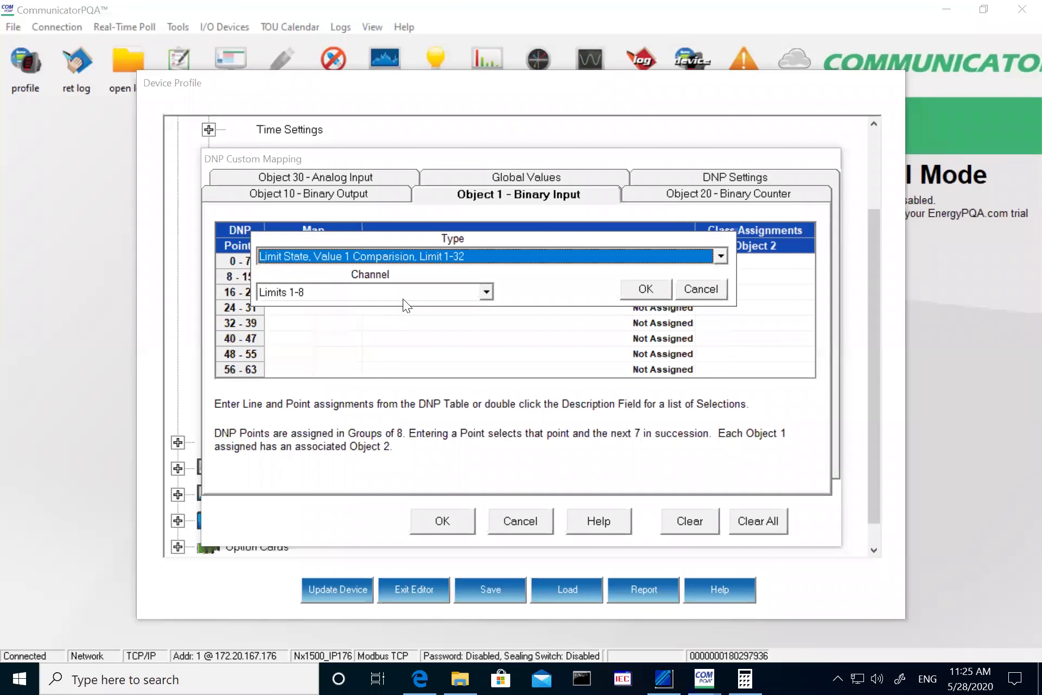
click(340, 295)
click(344, 293)
click(646, 289)
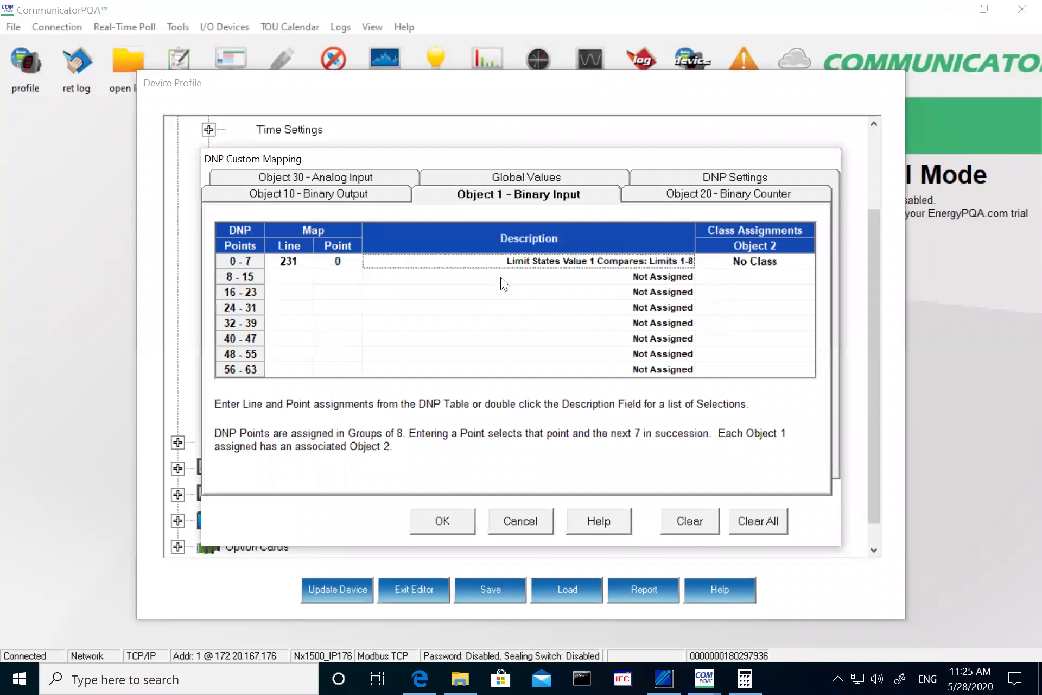
- Assign Object 1 binary input points 8-15 to Miscellaneous Flags with the NVRAM Battery Status channel
double_click(501, 277)
click(502, 270)
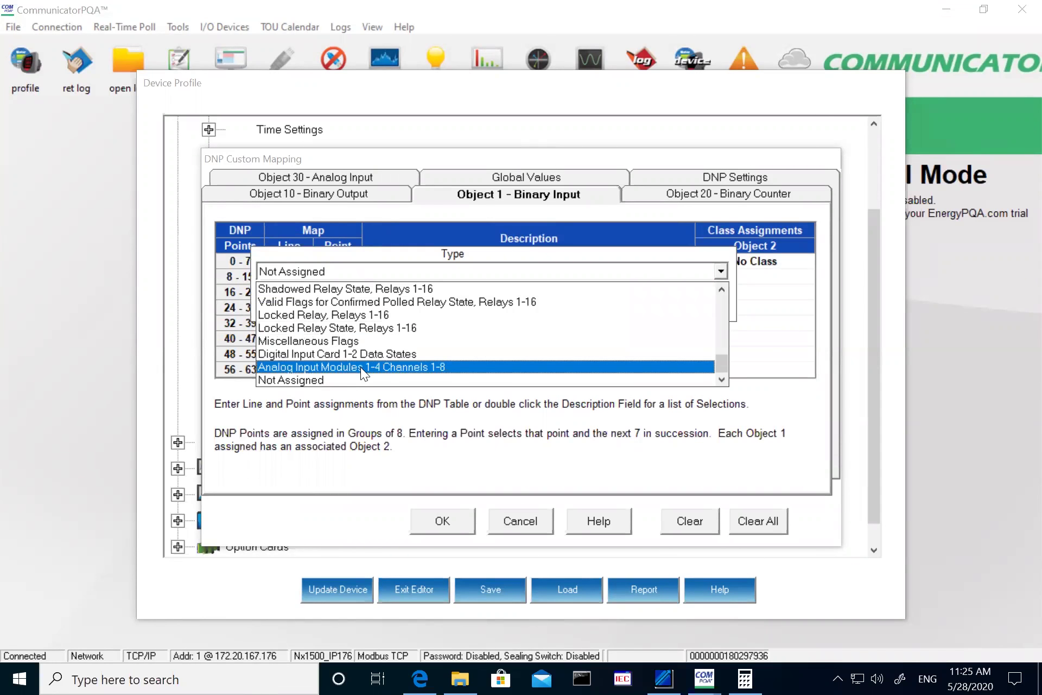
scroll(361, 367, up, 2)
scroll(357, 353, up, 1)
scroll(366, 357, down, 3)
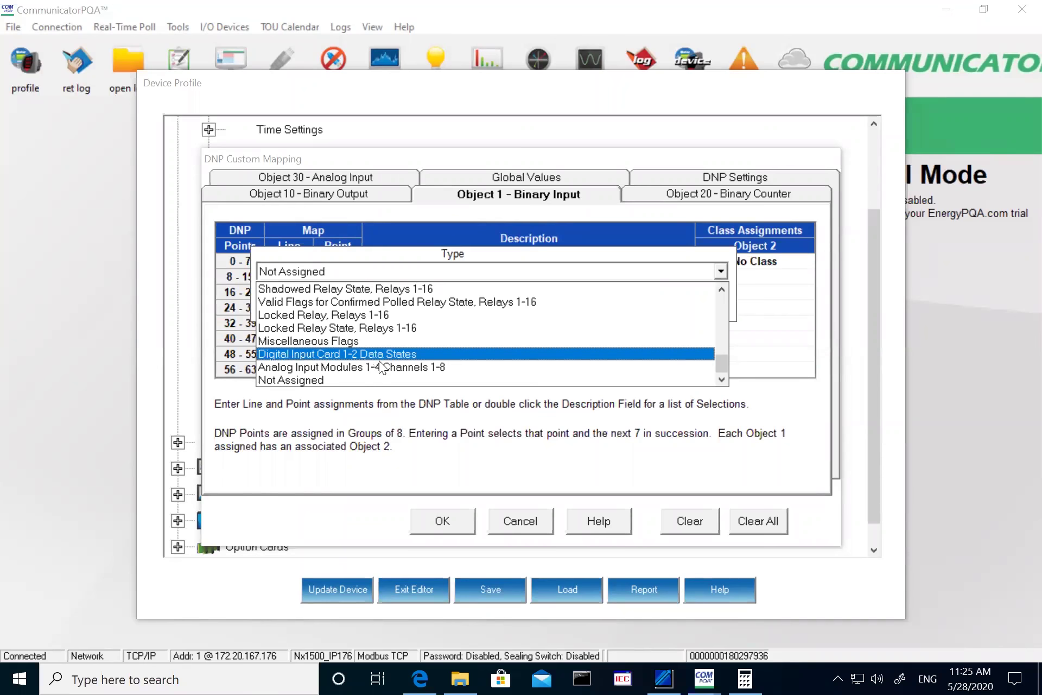
click(367, 343)
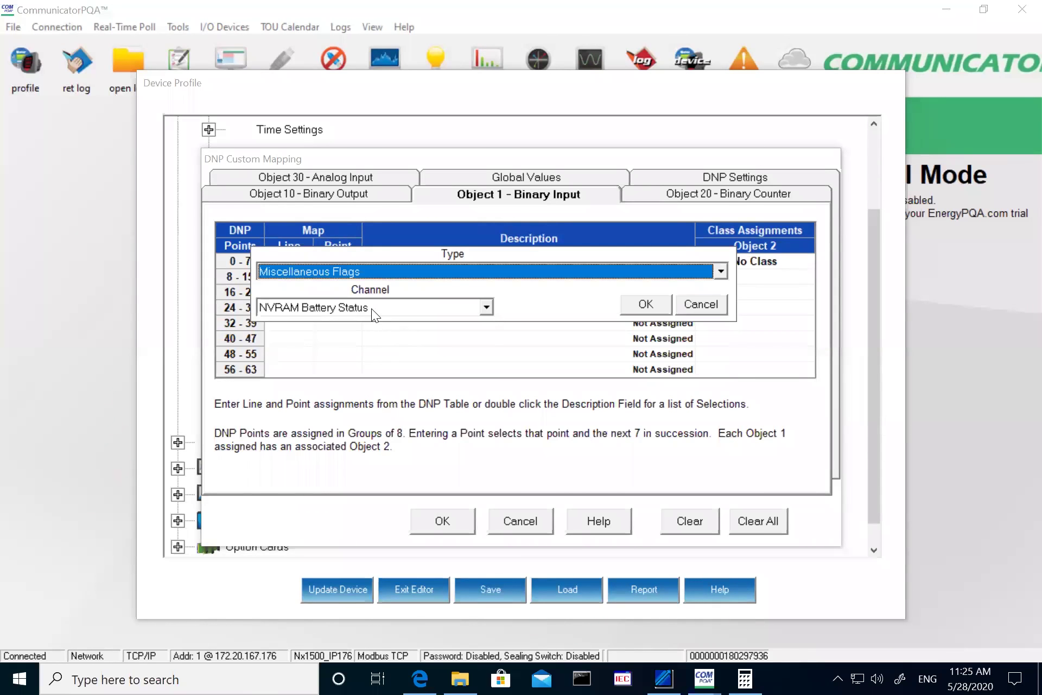
click(371, 308)
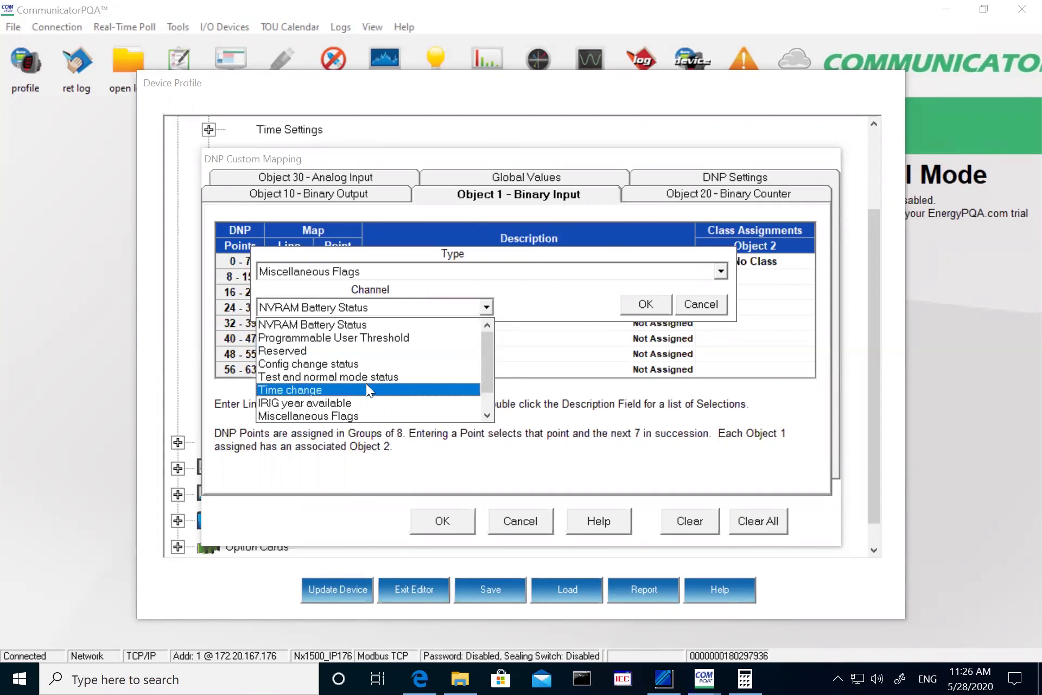
click(494, 354)
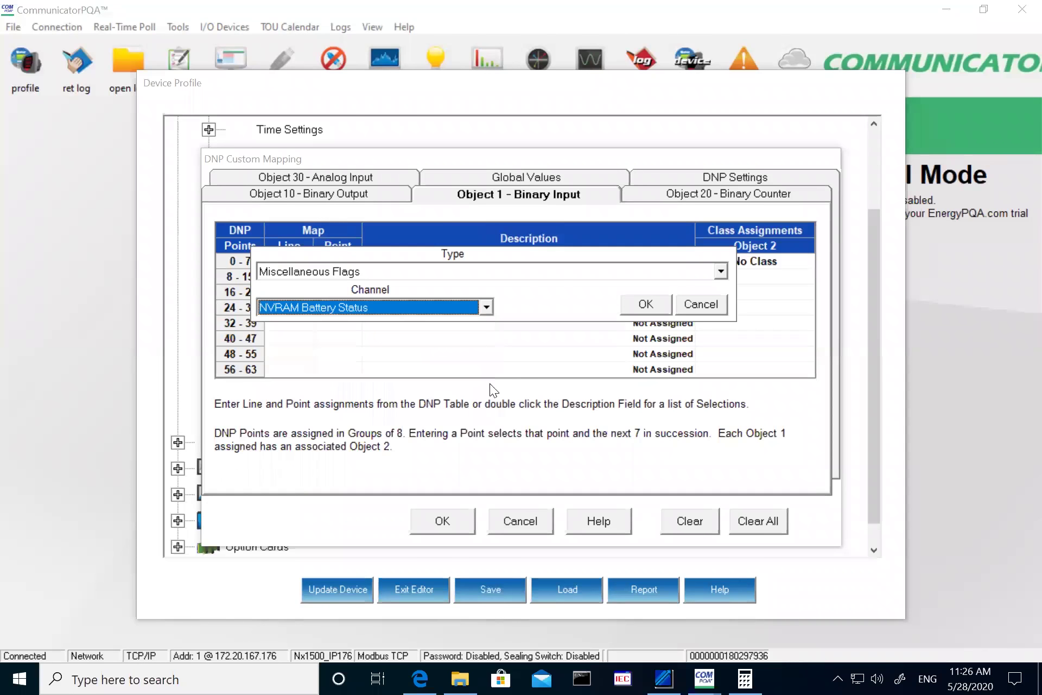
click(643, 310)
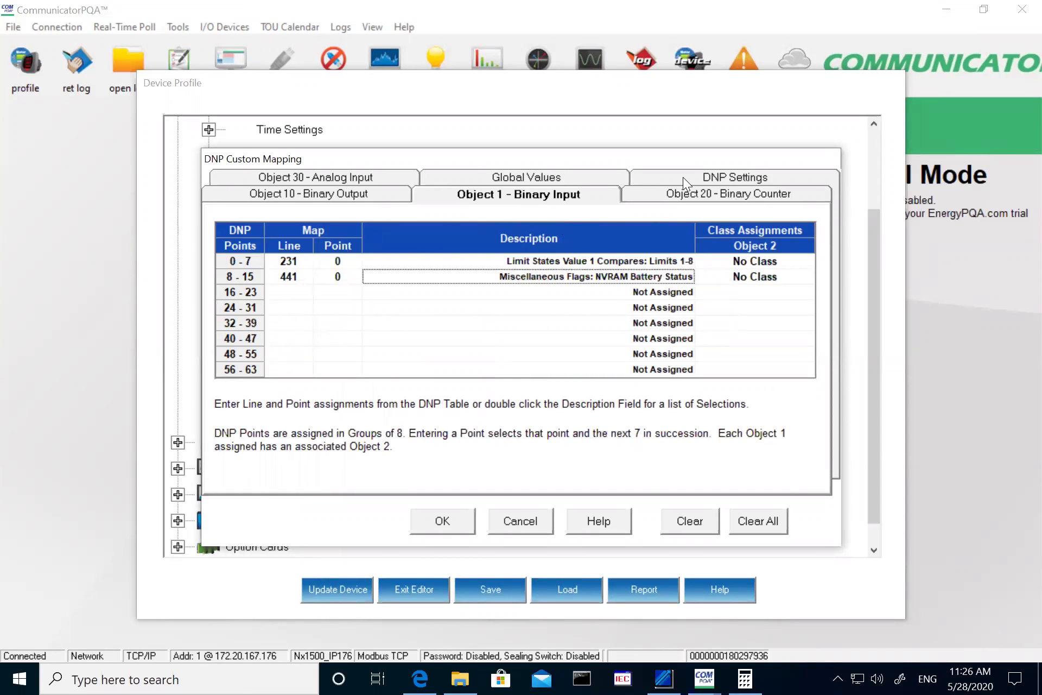
- Enable DNP time synchronization in the DNP settings with a sync interval of 1 minute
click(683, 177)
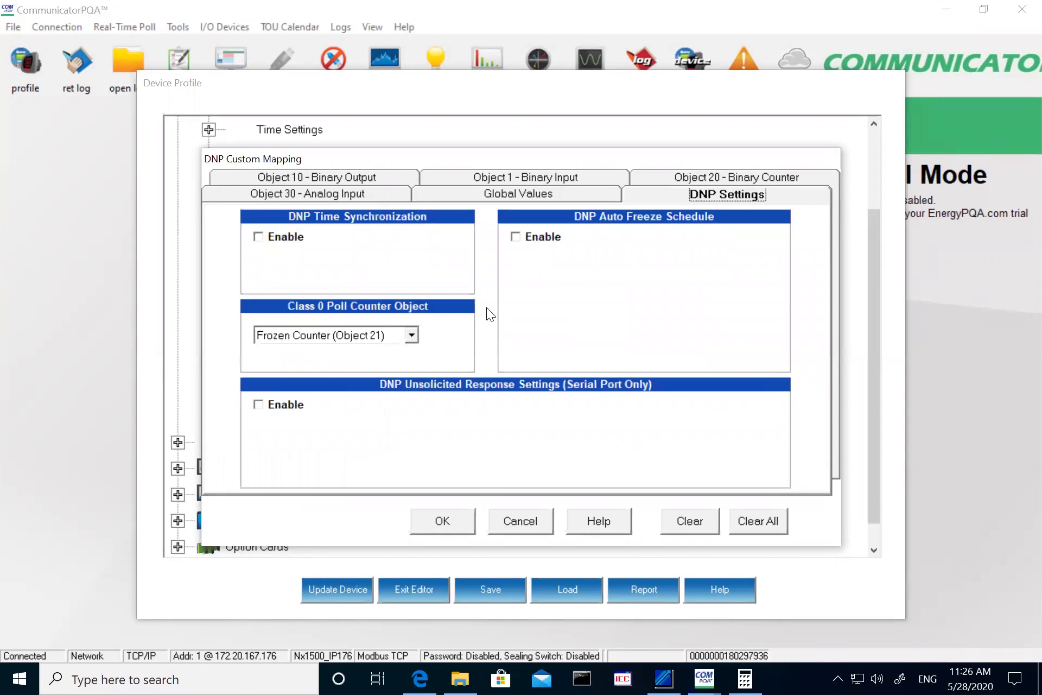
click(276, 239)
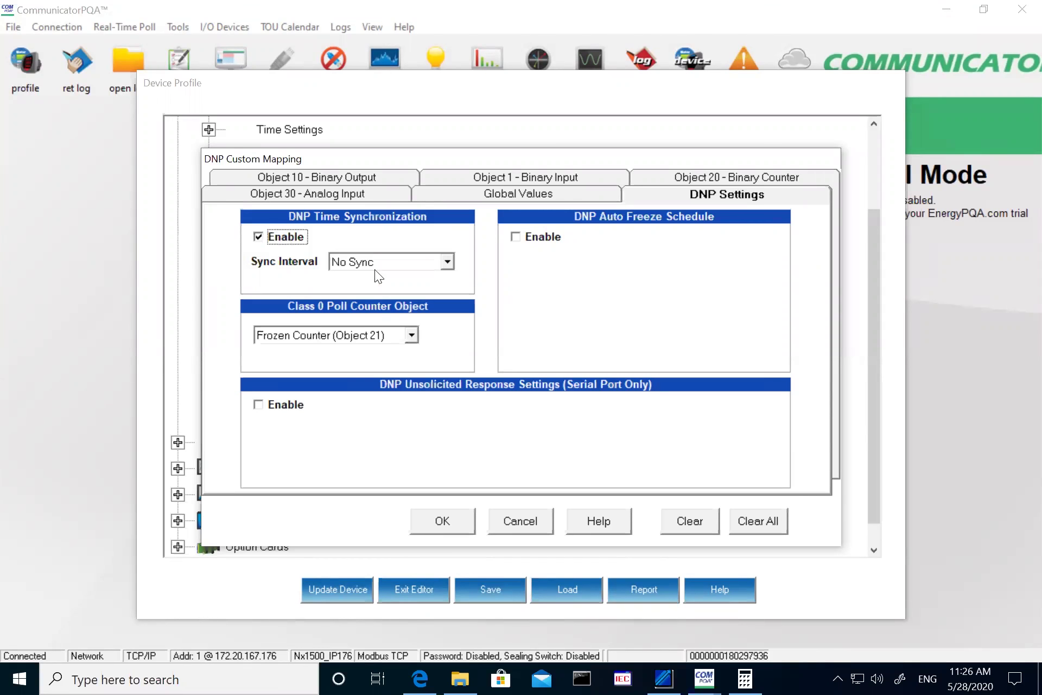
click(356, 263)
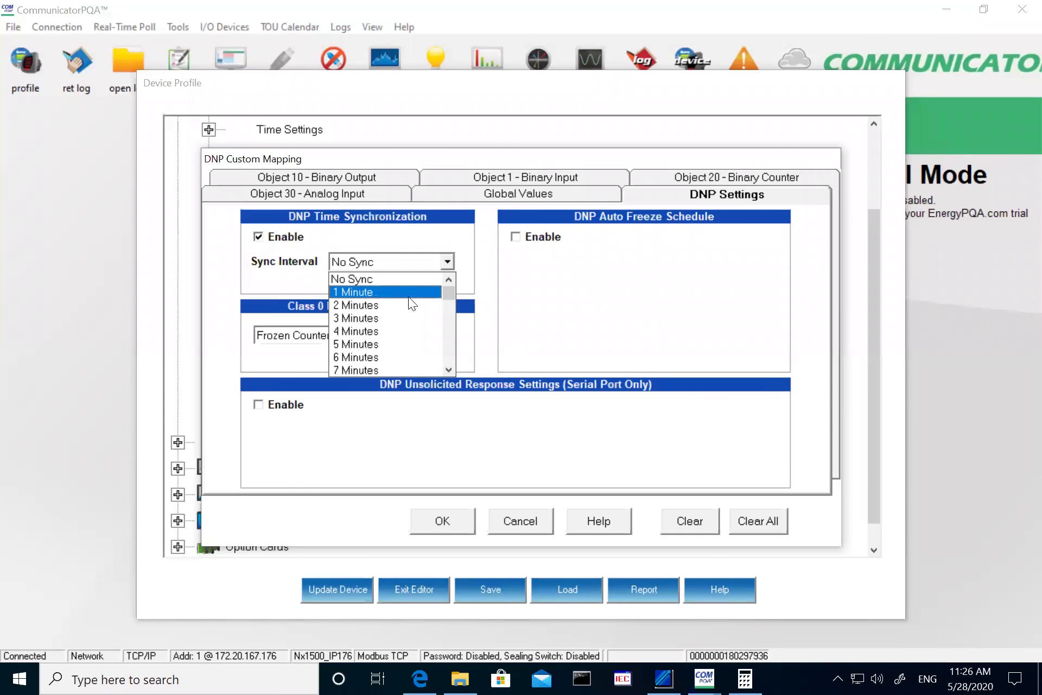
click(350, 292)
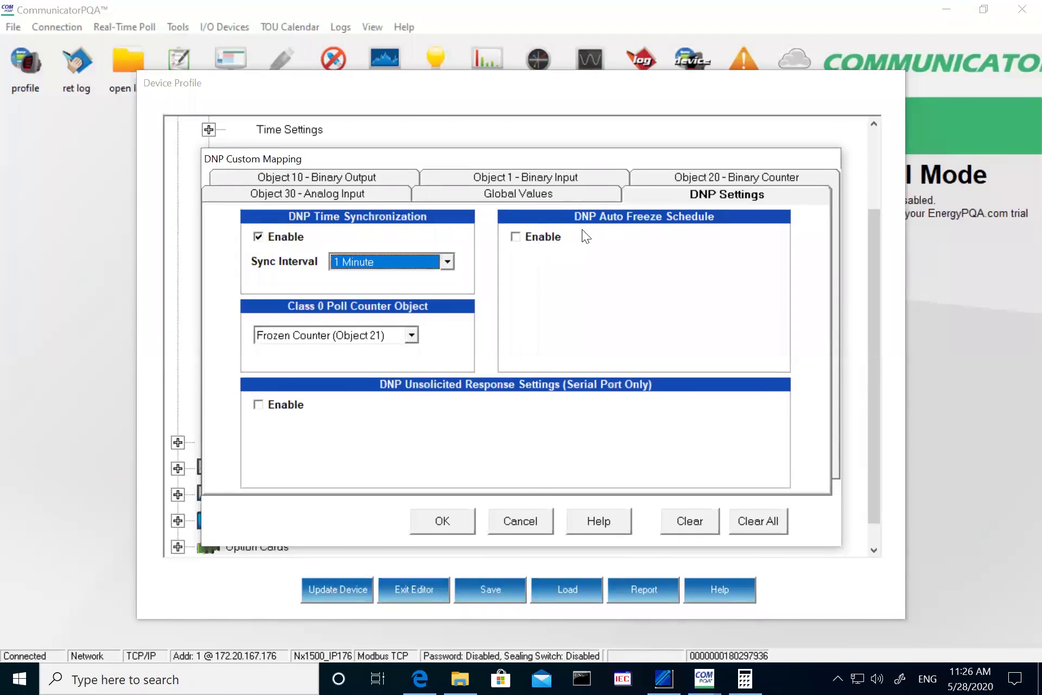
- Enable the DNP auto freeze schedule and examine the month choices for its reference date
click(543, 242)
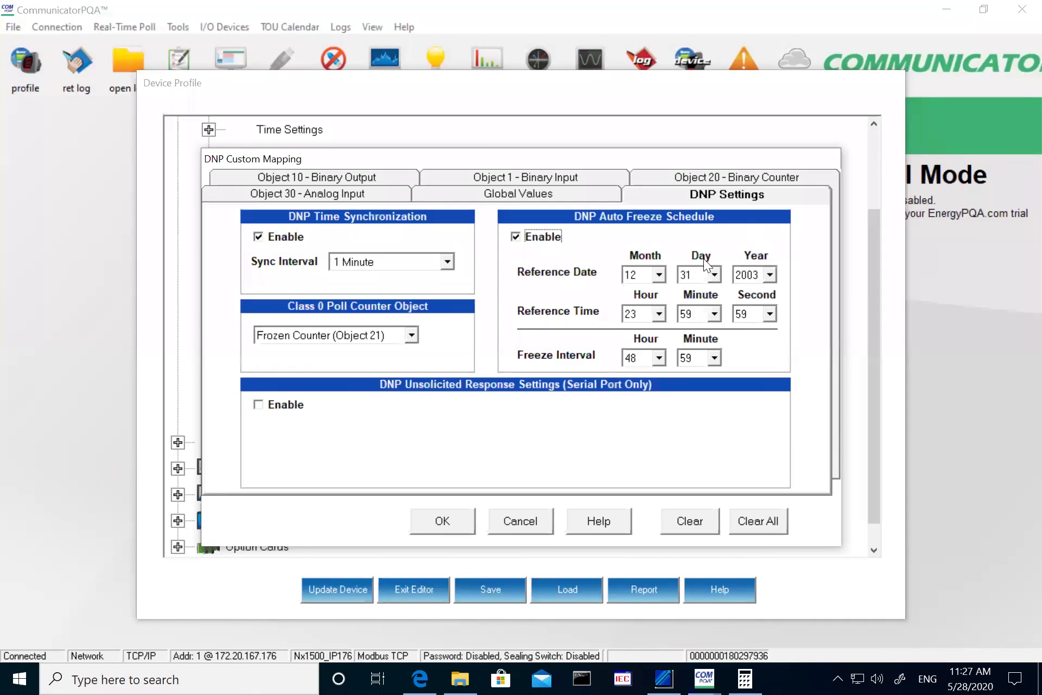
click(658, 275)
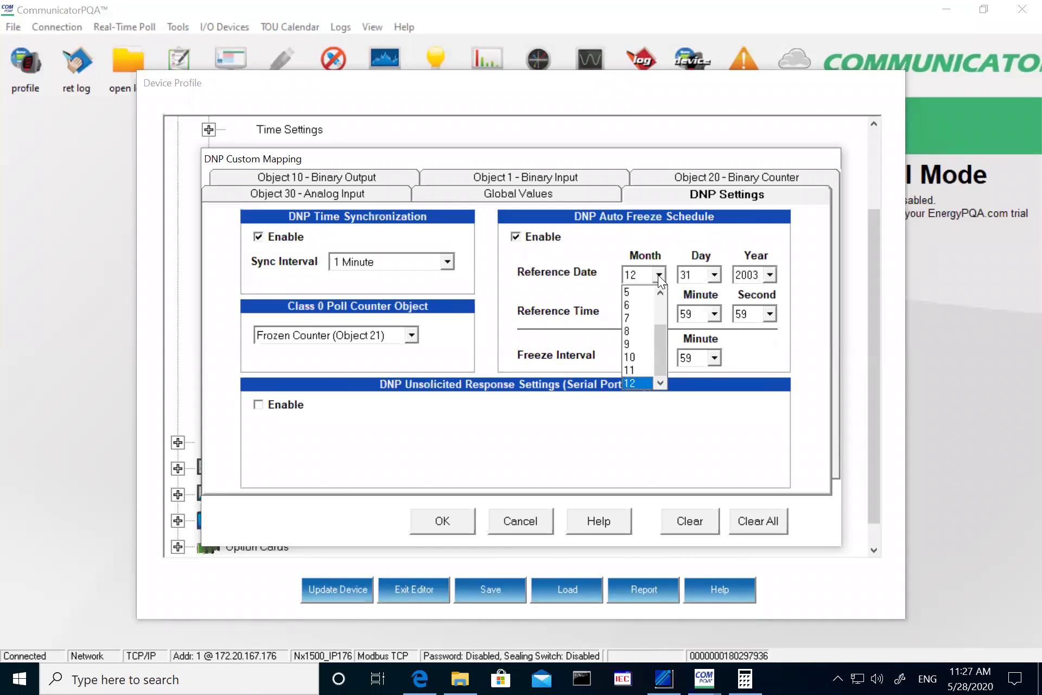
click(654, 275)
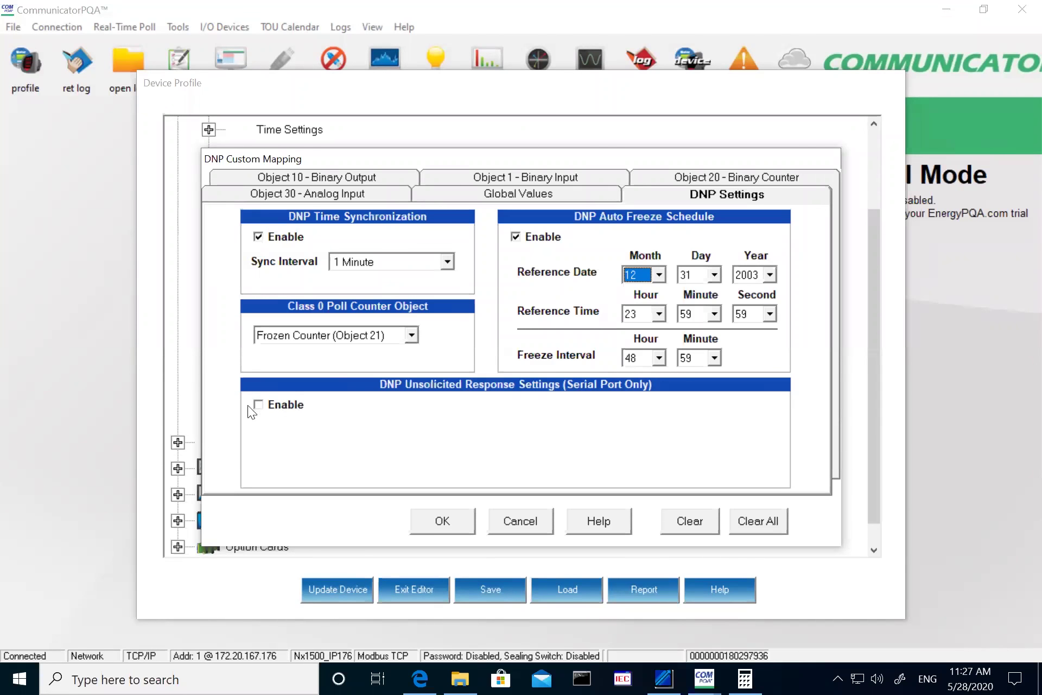
- Enable the DNP unsolicited response settings to examine the startup, destination address, timeout, retry and class options, and disable them again
click(276, 405)
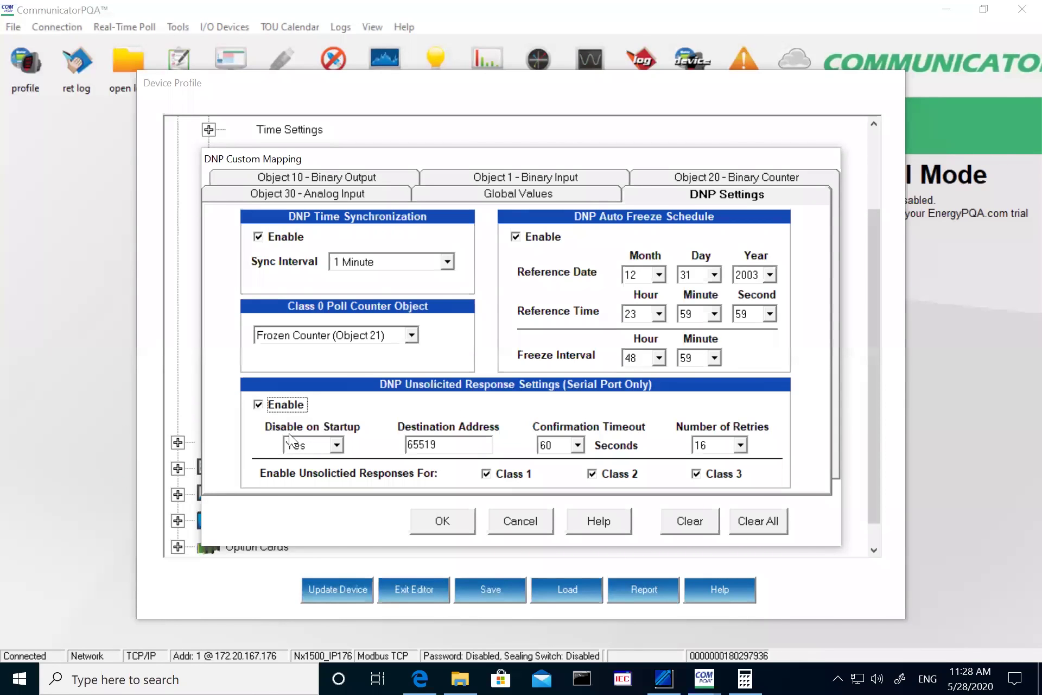
click(333, 445)
click(333, 445)
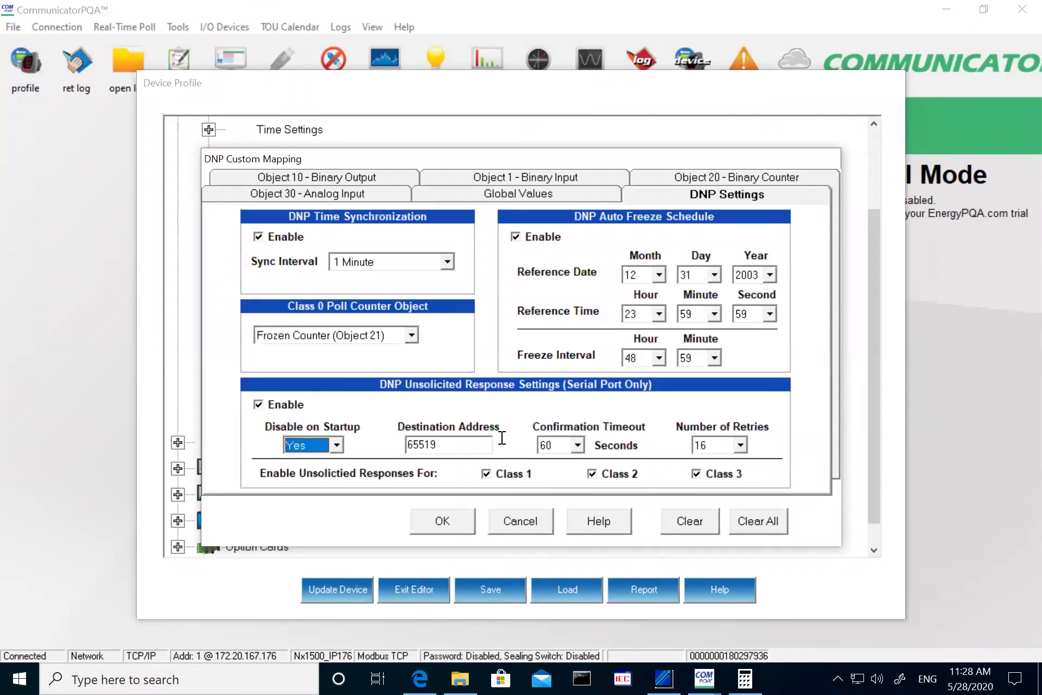
click(451, 444)
double_click(429, 444)
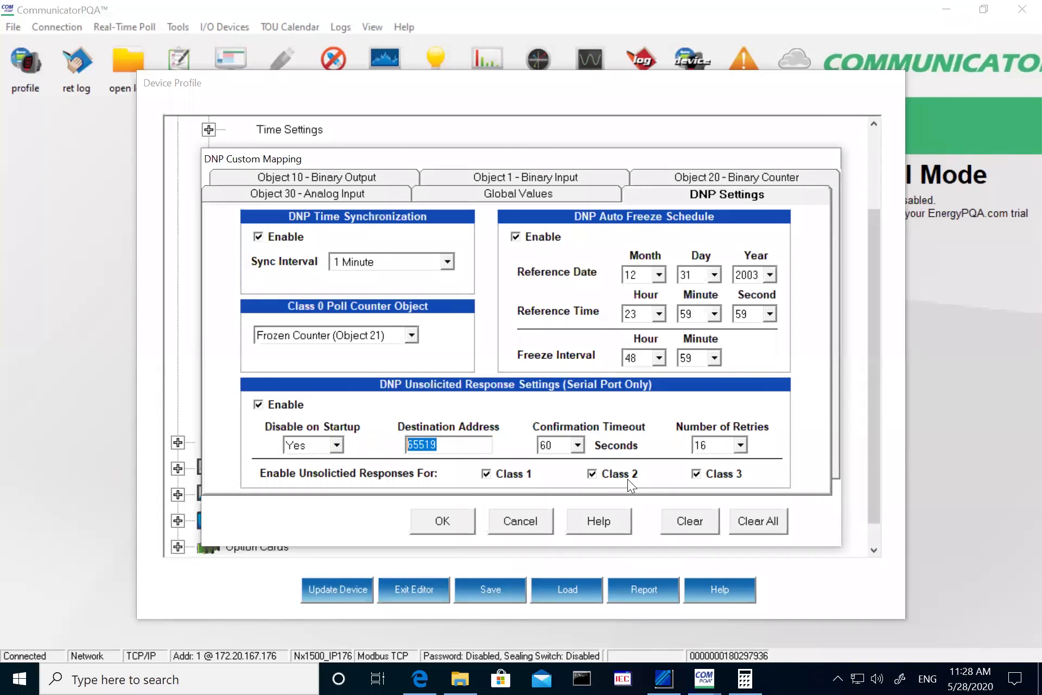
click(259, 405)
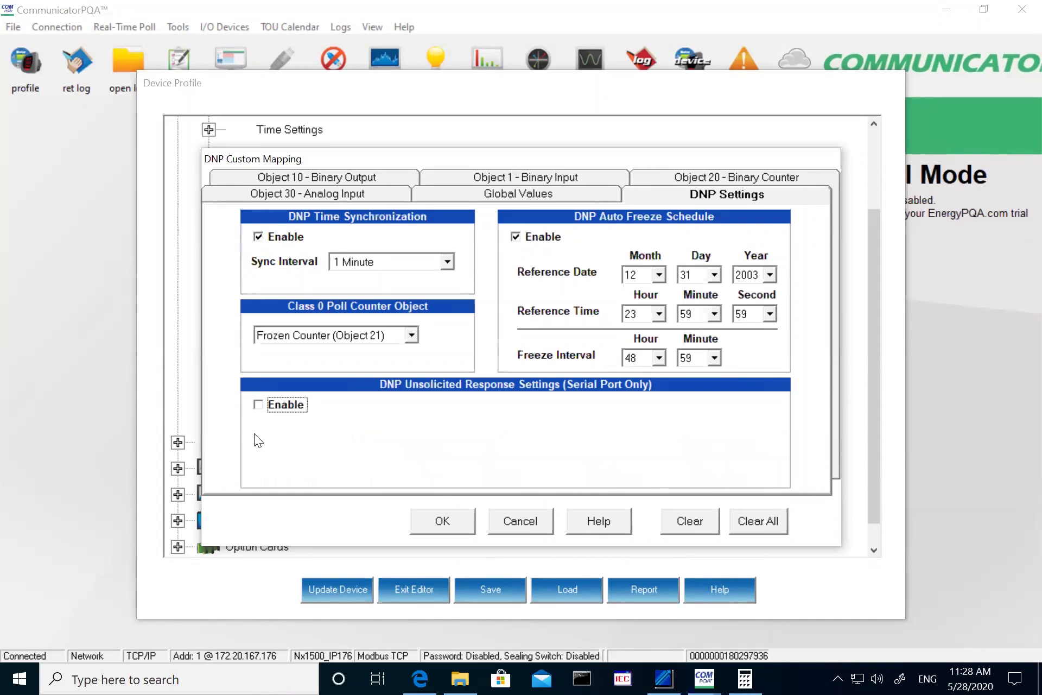
- Accept the DNP custom mapping and update the device with the new profile, leaving all the maintain-settings options unchecked
click(449, 516)
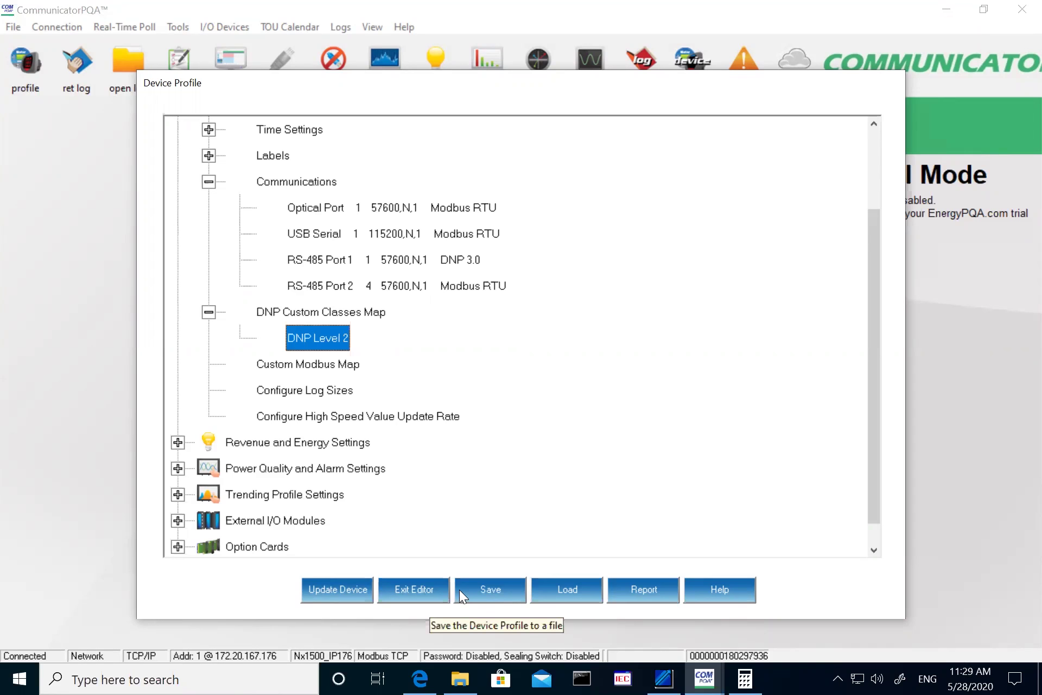
click(340, 592)
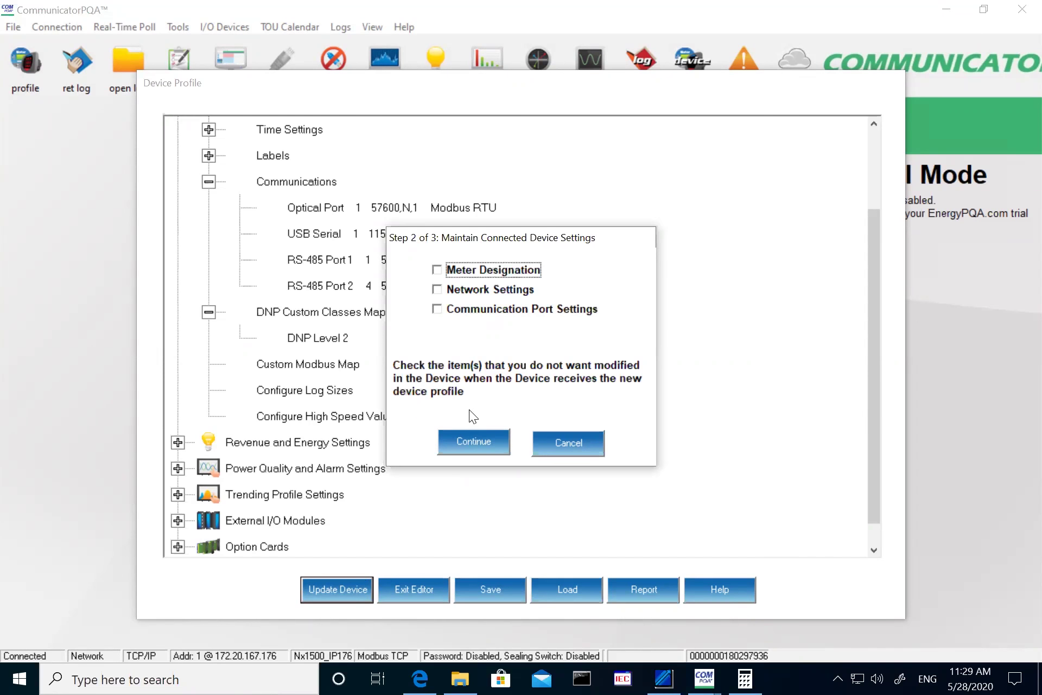
click(475, 442)
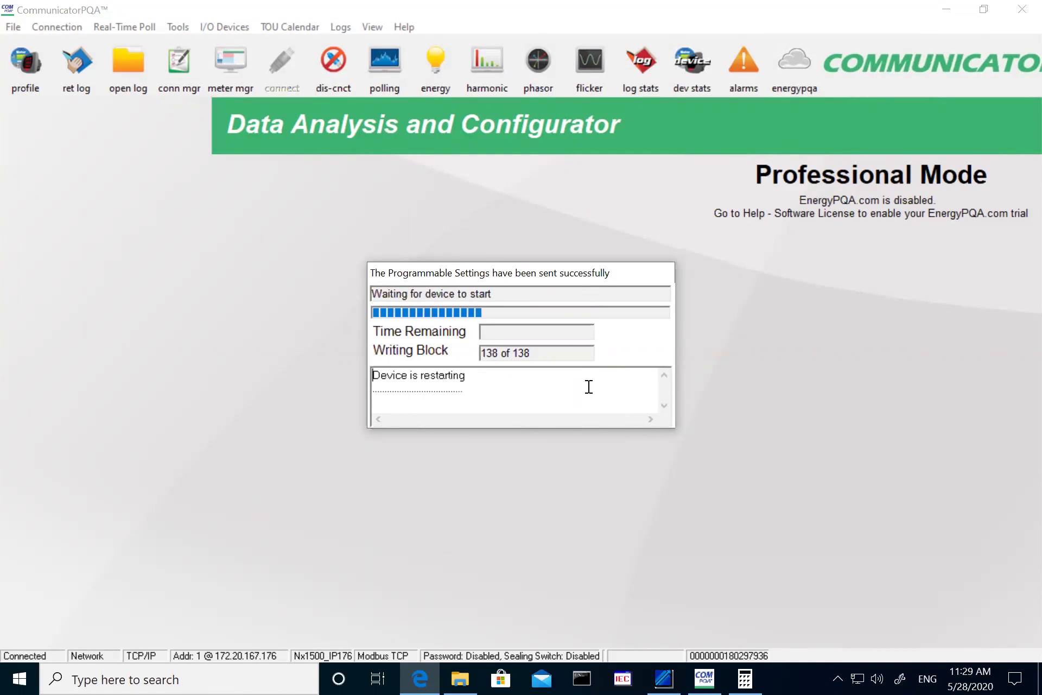
- Switch to the ASE 2000 V2 Communications Test Set and select the DNP3 LAN/WAN protocol
click(664, 678)
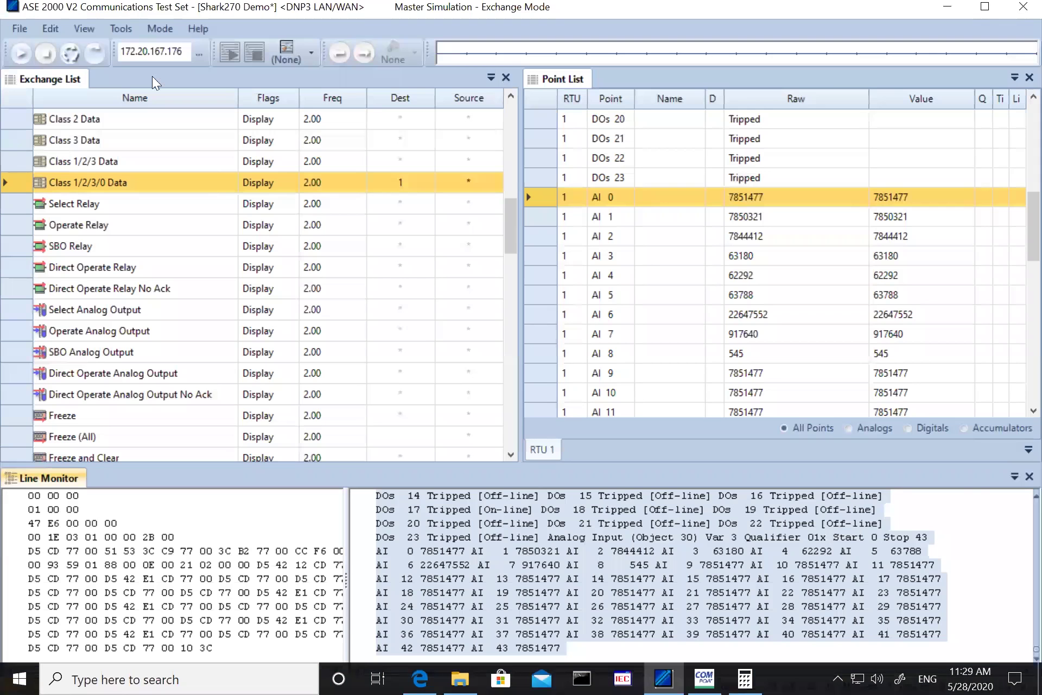
drag(230, 7, 241, 172)
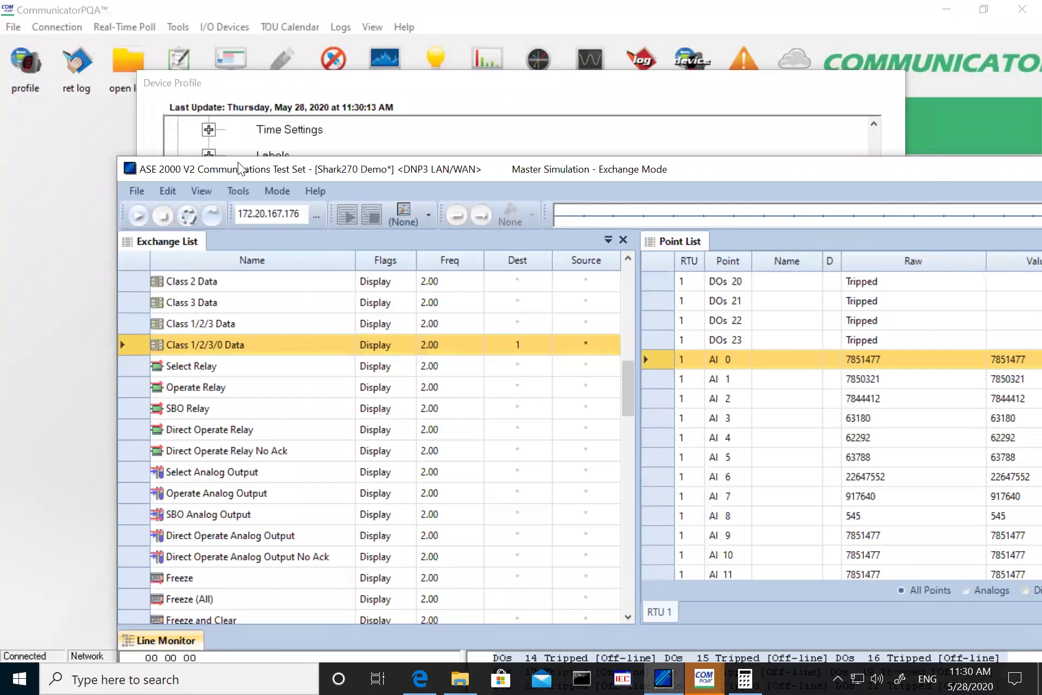
drag(238, 168, 312, 15)
click(49, 49)
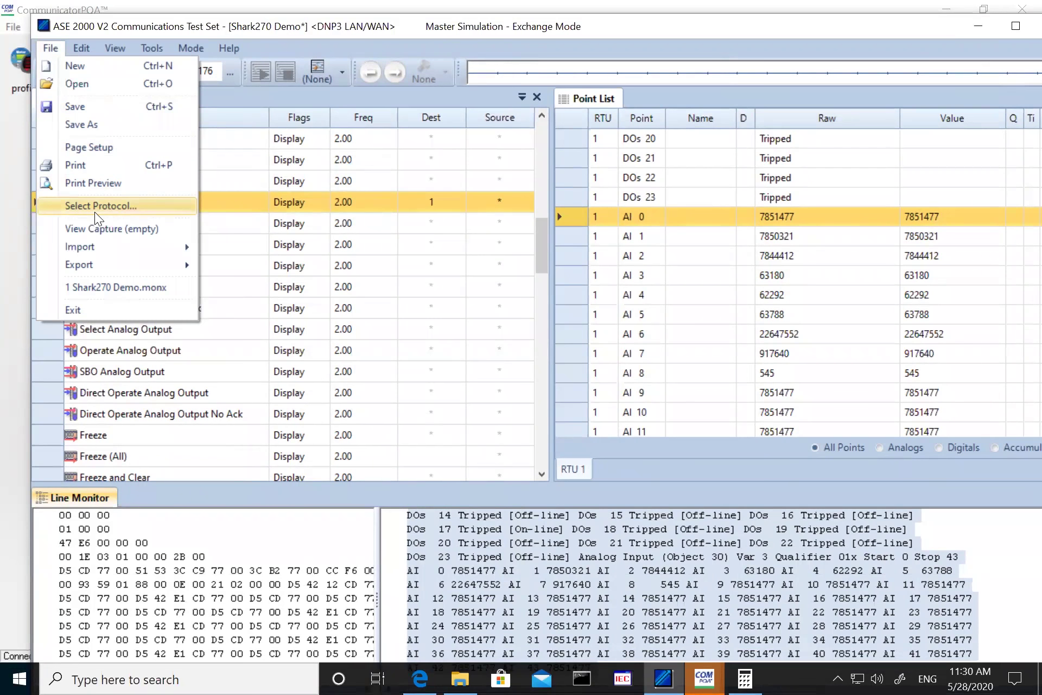
click(123, 207)
click(617, 395)
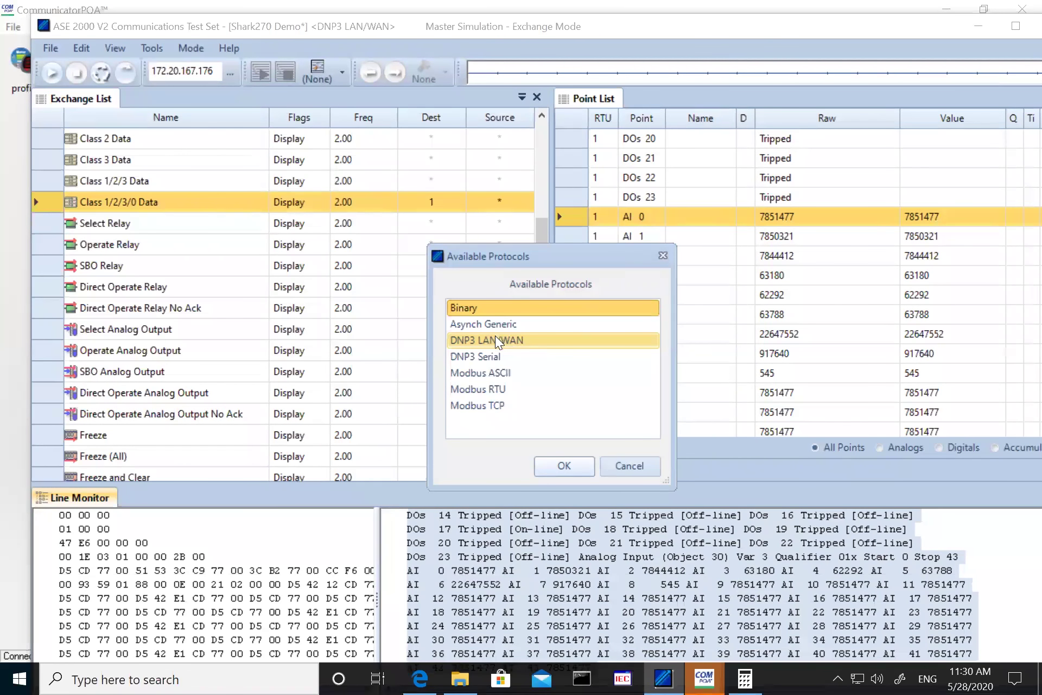
click(491, 343)
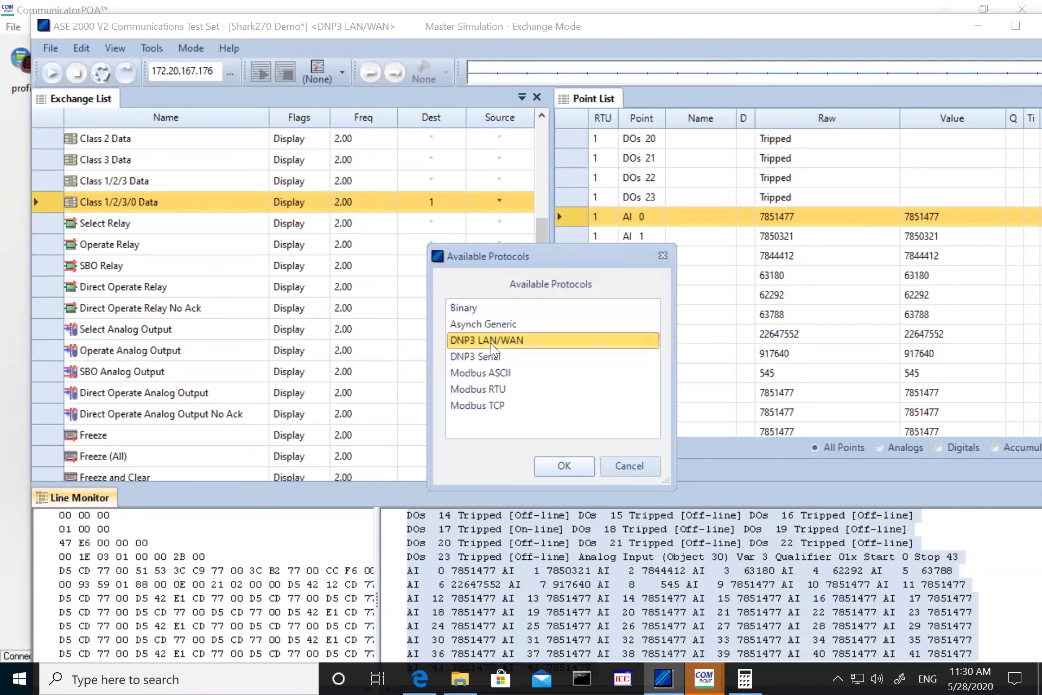
click(562, 468)
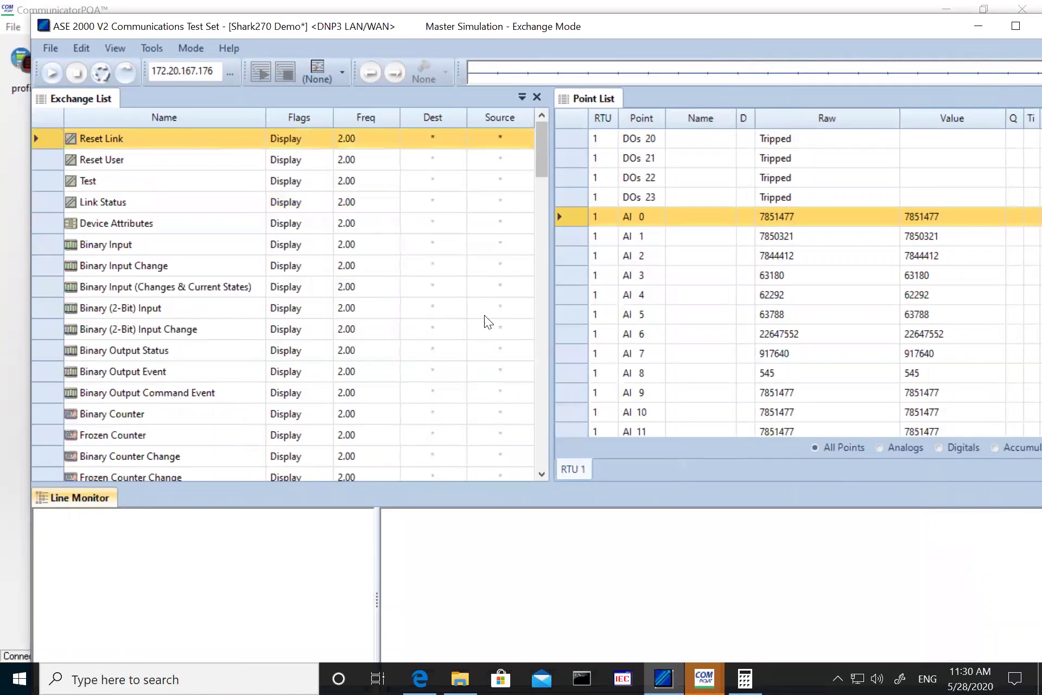
- Check the host address and port in the test set's DNP3 LAN/WAN connection properties
click(145, 50)
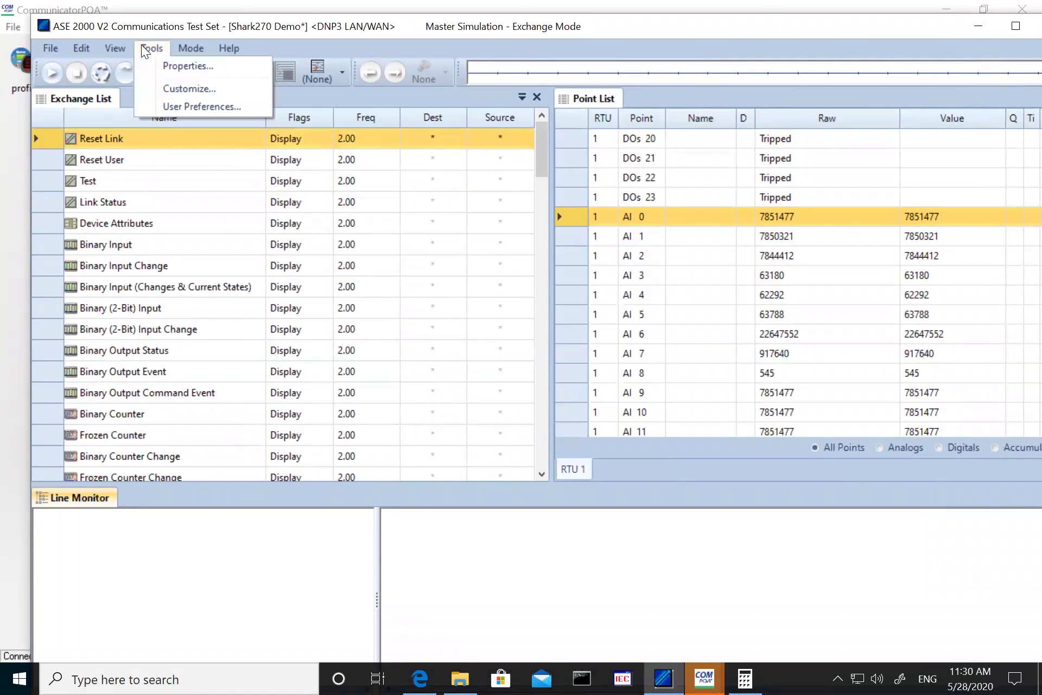
click(160, 66)
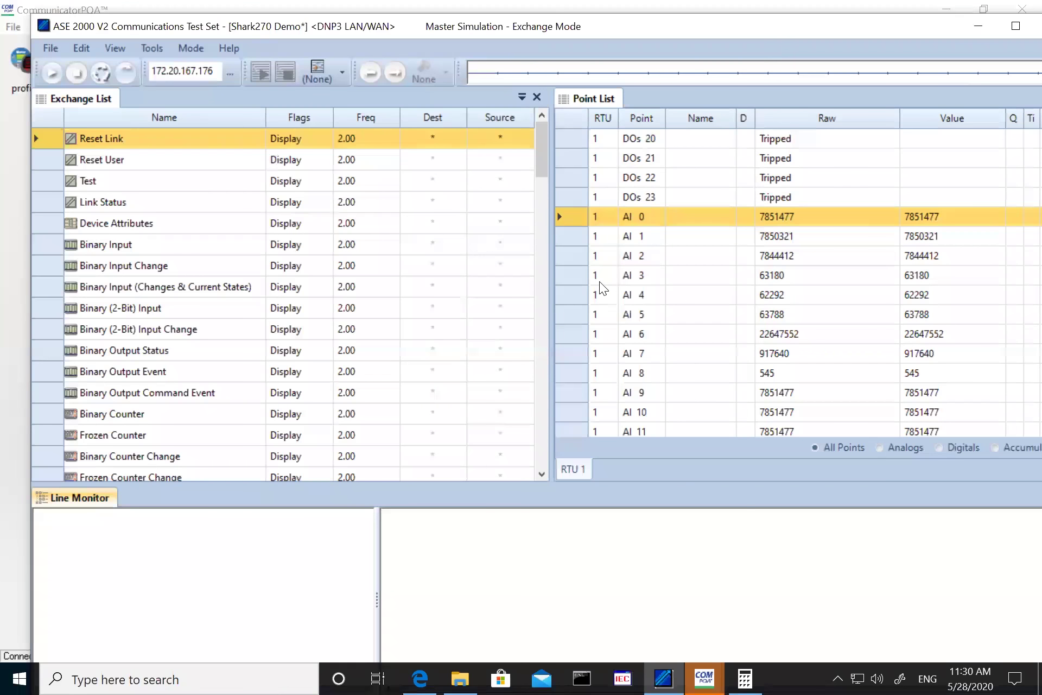
click(628, 162)
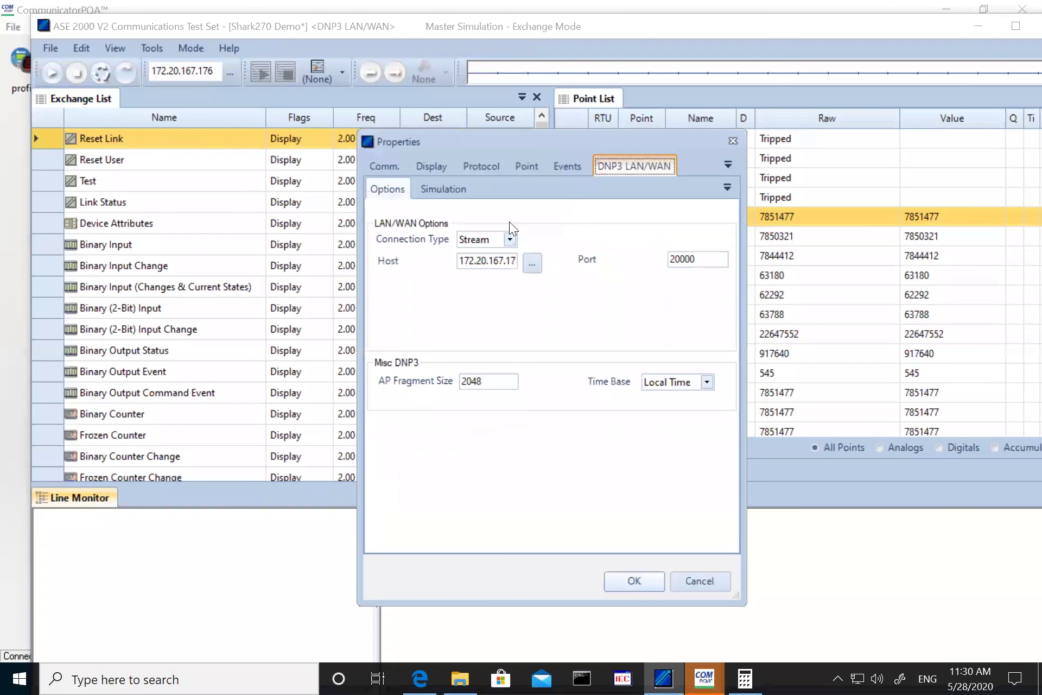
drag(486, 269, 455, 260)
double_click(693, 260)
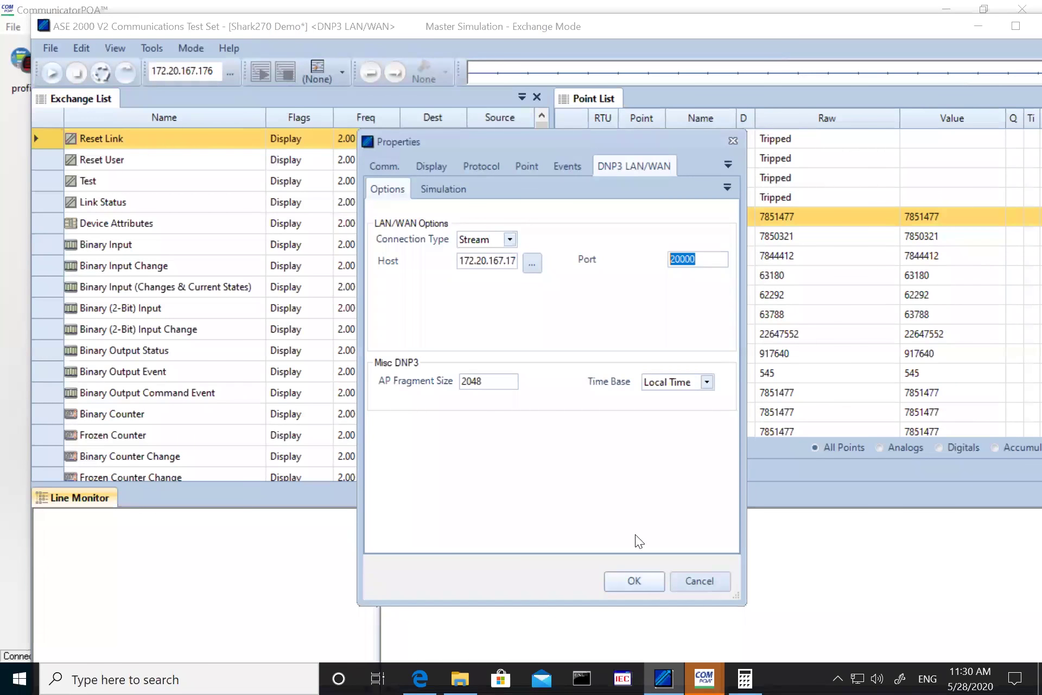
click(629, 585)
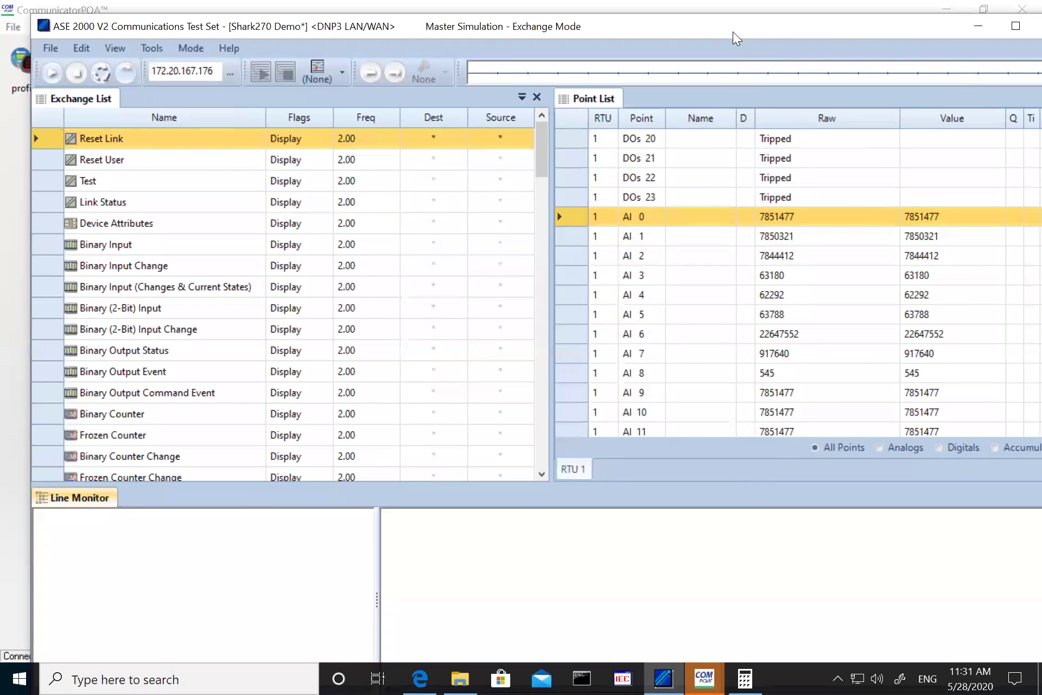
- Maximize the test set window and clear the old points from the Point List
double_click(708, 34)
drag(516, 122, 511, 203)
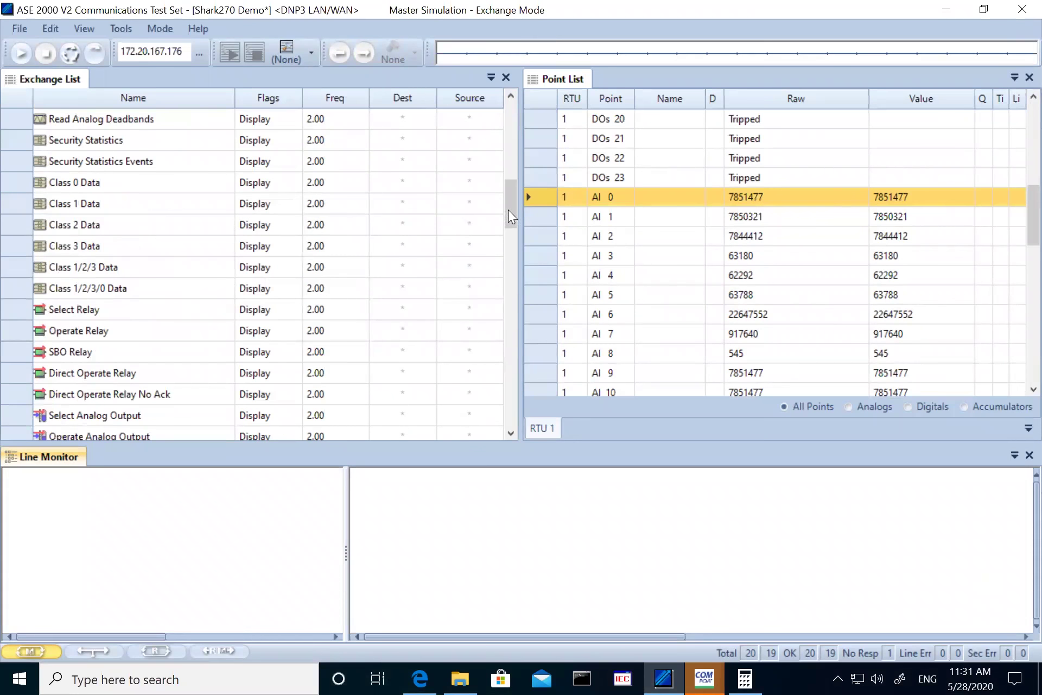
scroll(499, 261, down, 13)
scroll(488, 347, down, 6)
drag(511, 426, 506, 122)
right_click(665, 200)
click(706, 246)
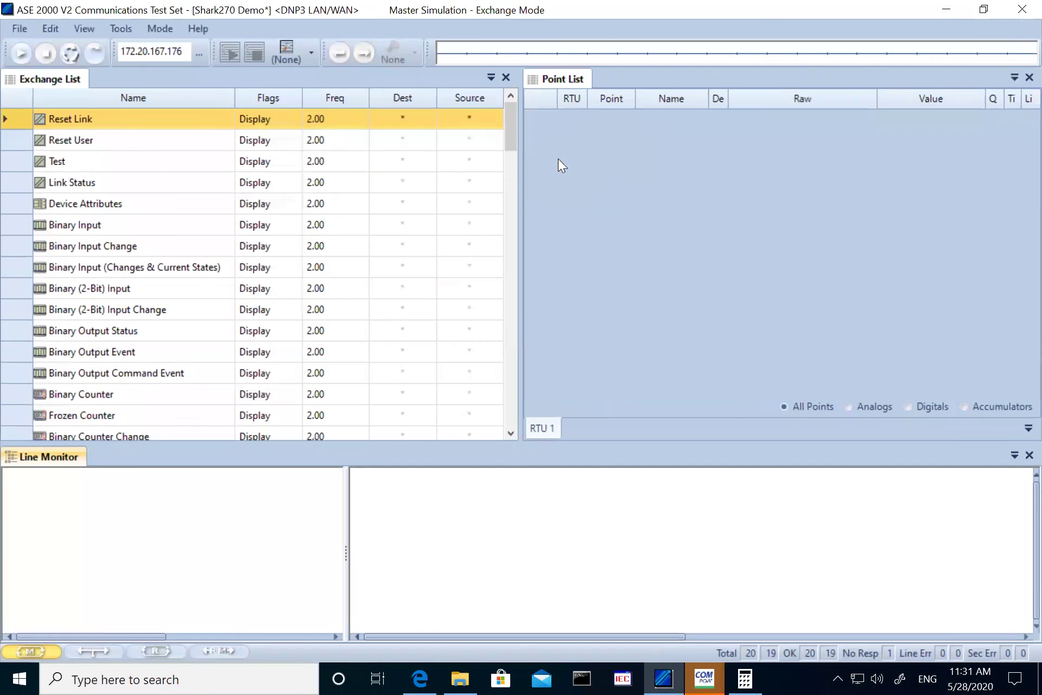
- Set the destination of the Class 1/2/3/0 Data exchange to 1 and run the exchange
mouse_move(503, 193)
mouse_down()
mouse_move(500, 216)
mouse_move(499, 206)
mouse_up()
click(95, 333)
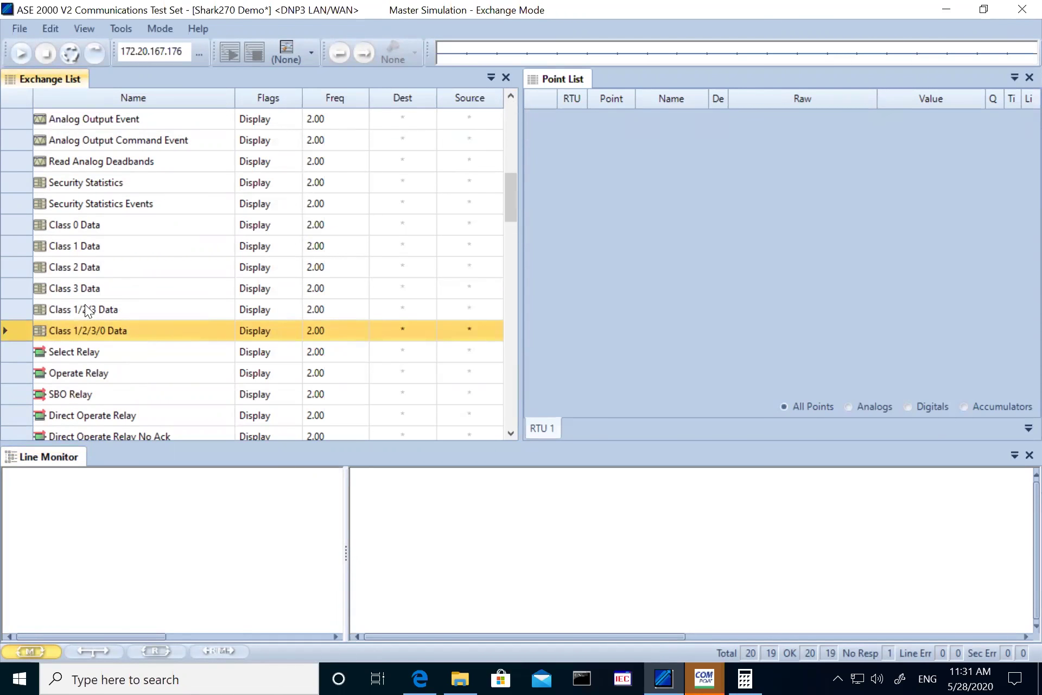
double_click(128, 329)
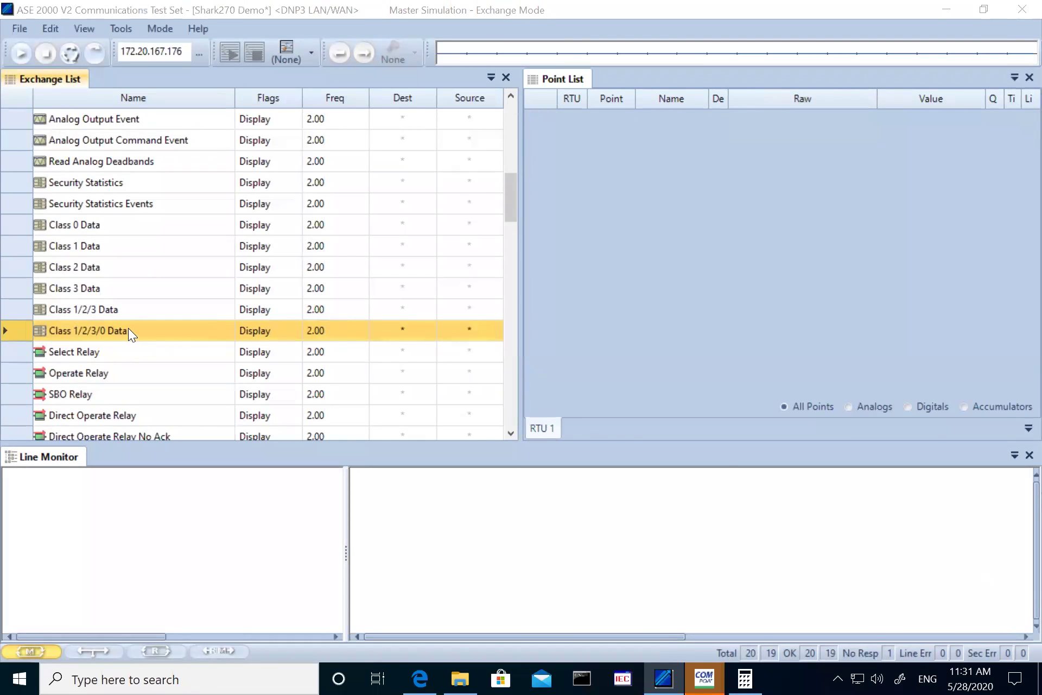
click(425, 336)
click(433, 336)
text(1)
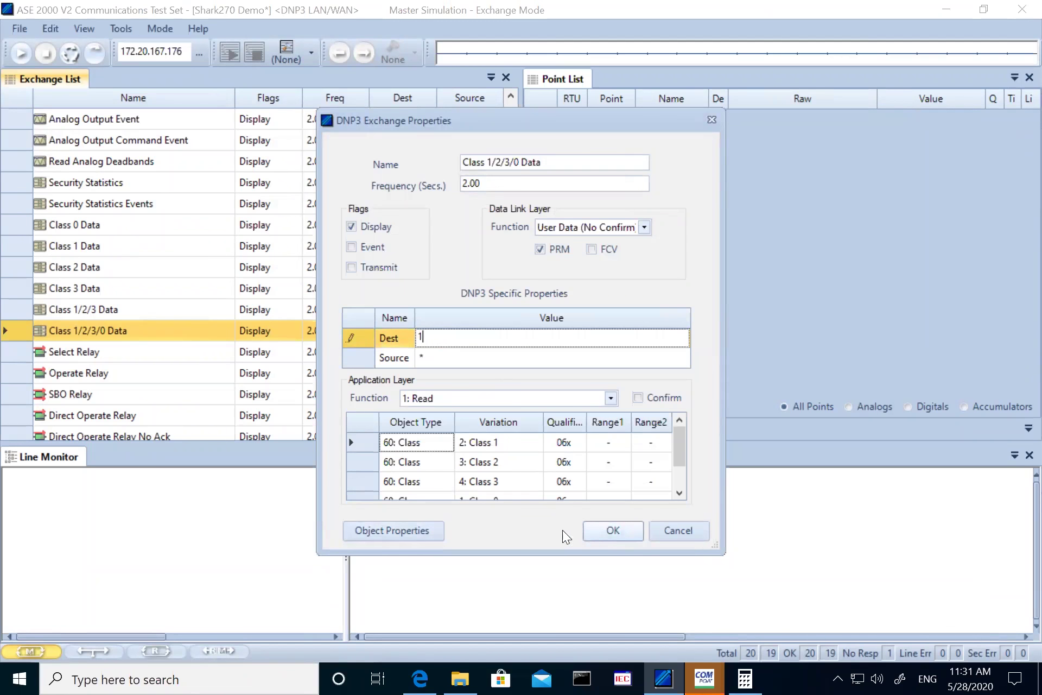
click(613, 531)
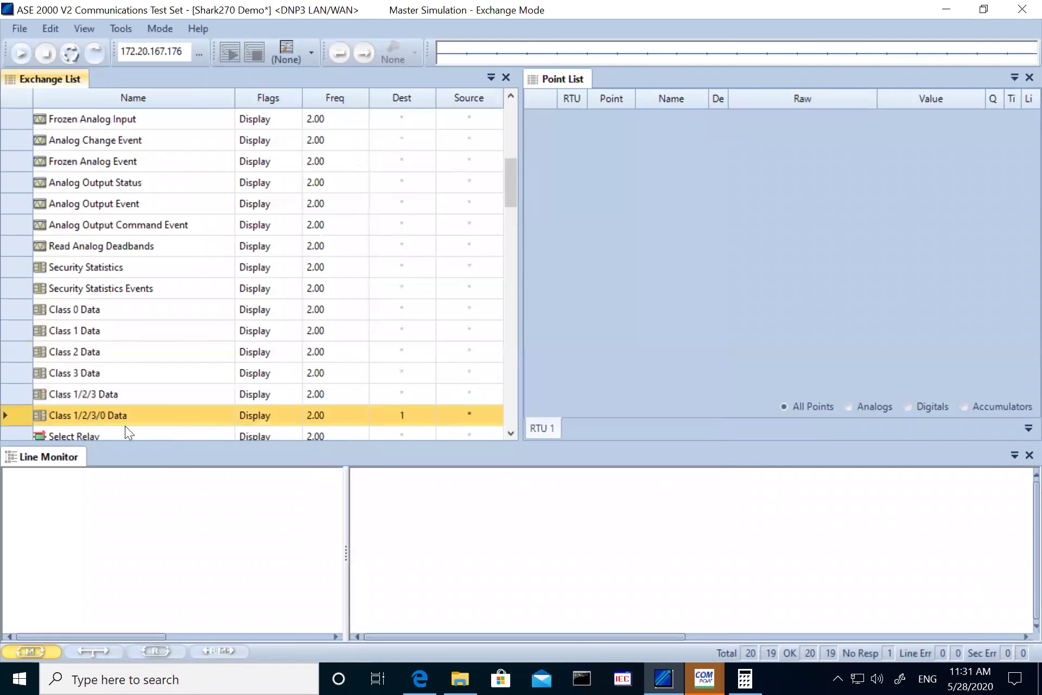
click(95, 52)
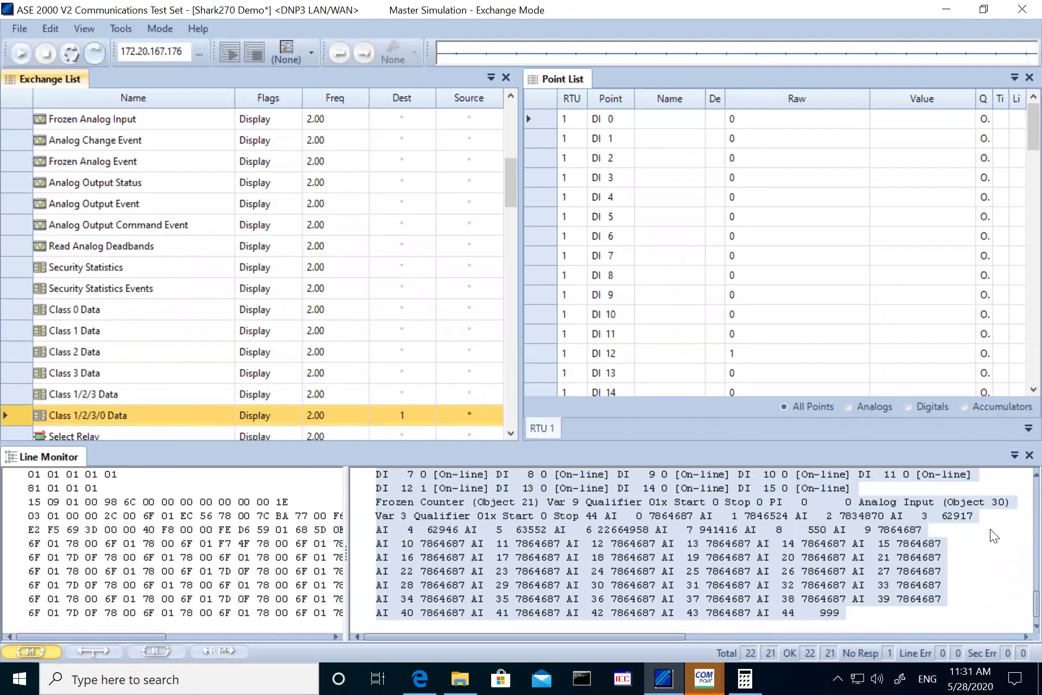
- Examine the poll response in the Line Monitor and the digital and analog input values in the Point List
click(465, 517)
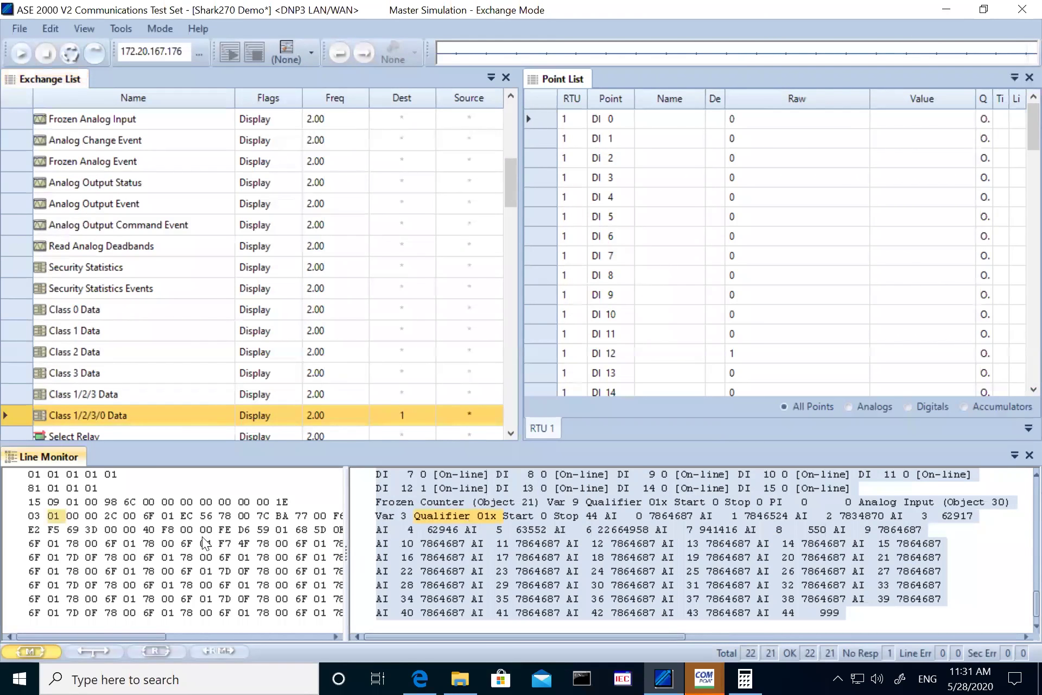
click(496, 544)
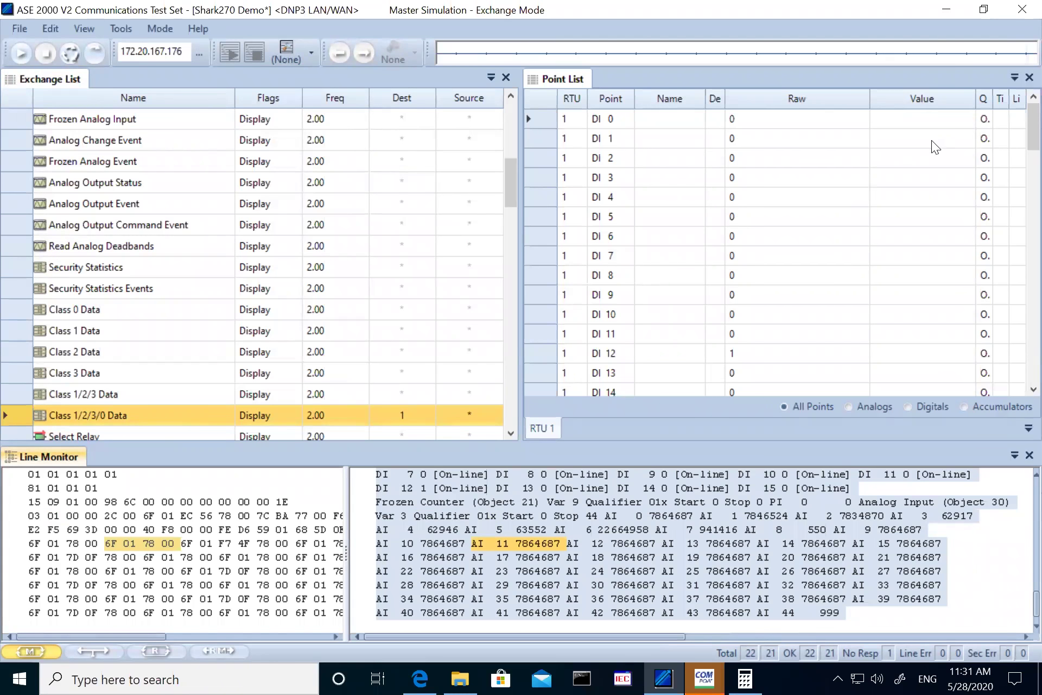
scroll(1017, 122, down, 13)
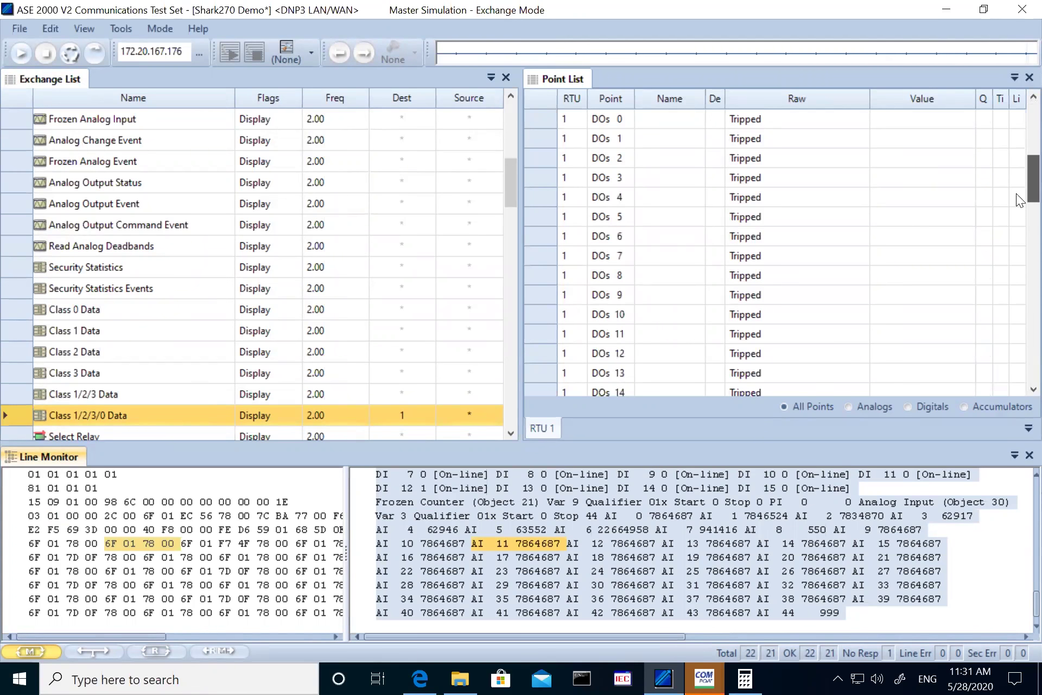
scroll(1016, 255, up, 3)
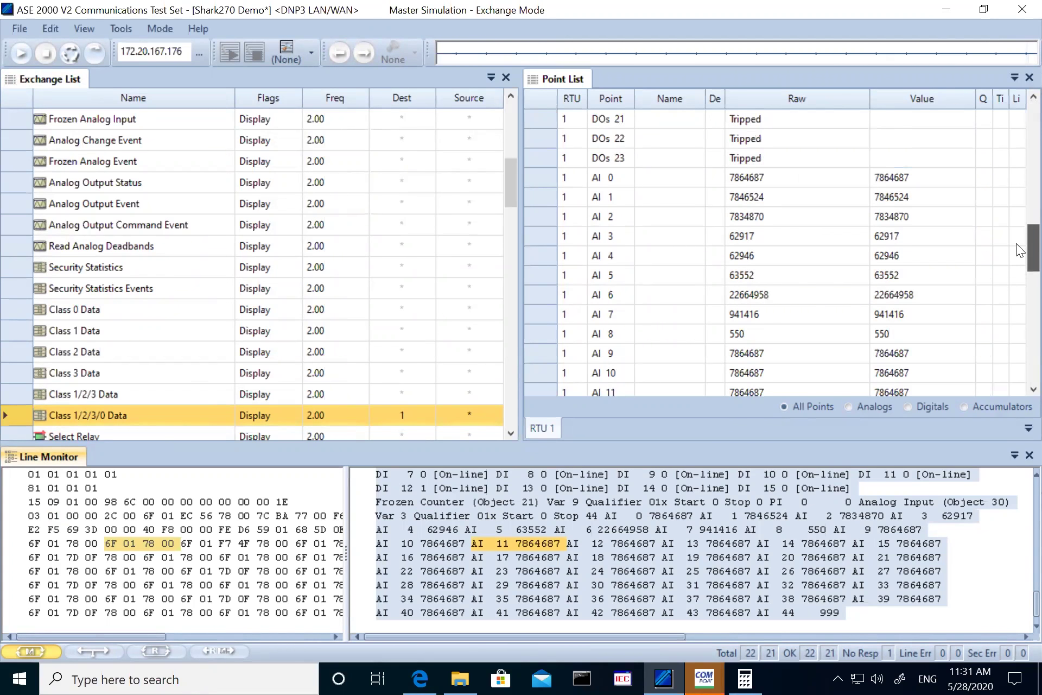
click(652, 175)
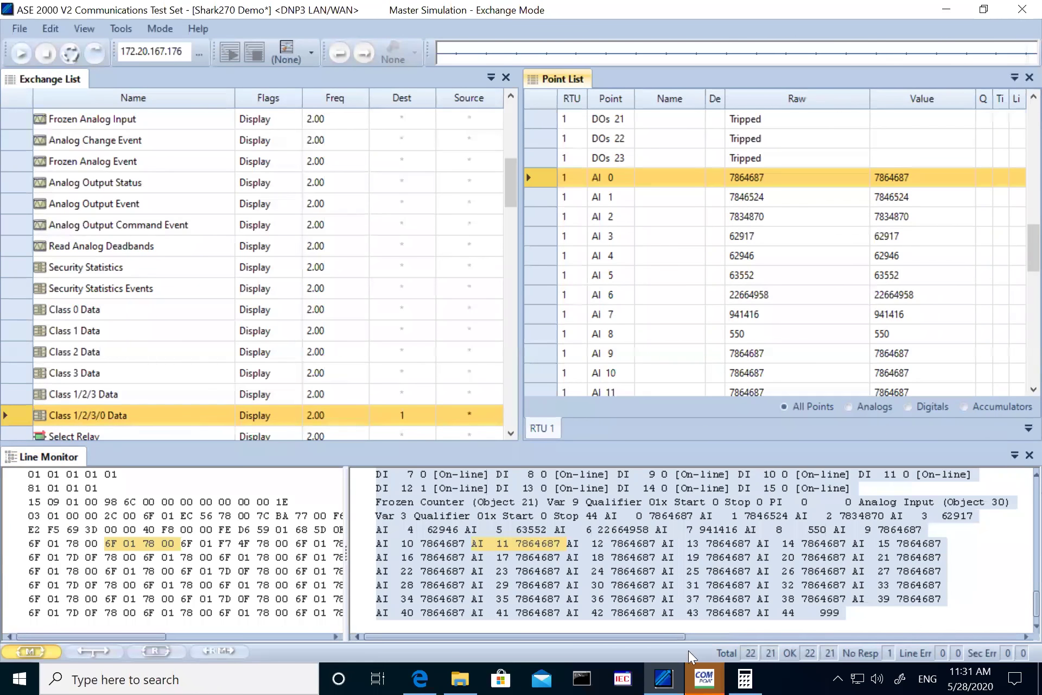
- Switch to CommunicatorPQA and reopen the DNP Level 2 mapping at the Object 30 analog inputs
mouse_move(704, 678)
click(757, 623)
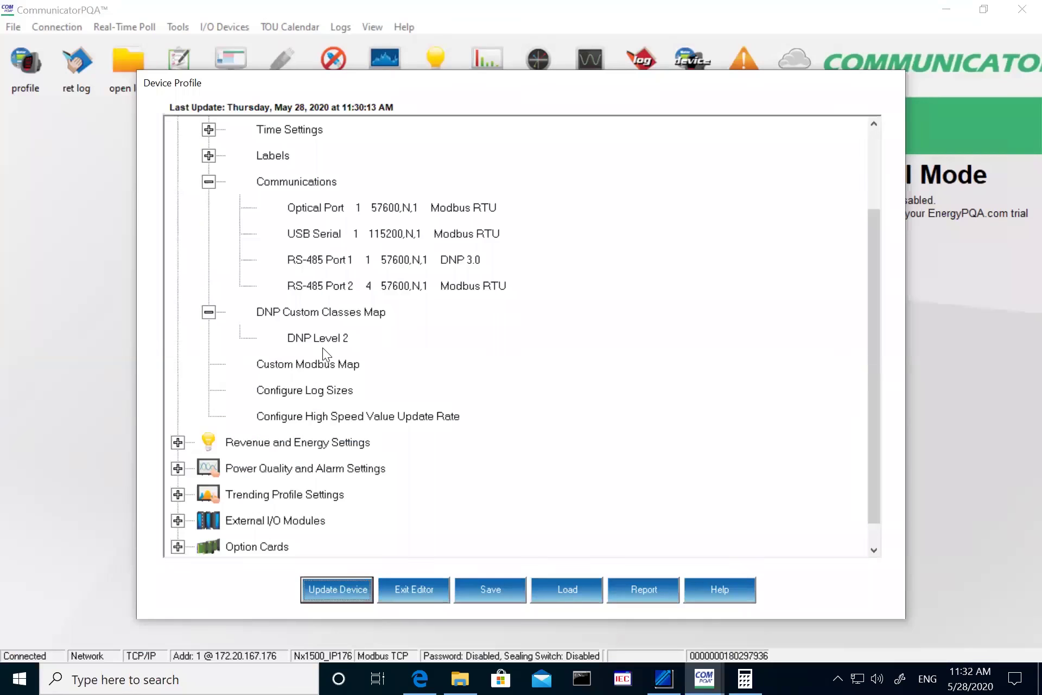
click(322, 347)
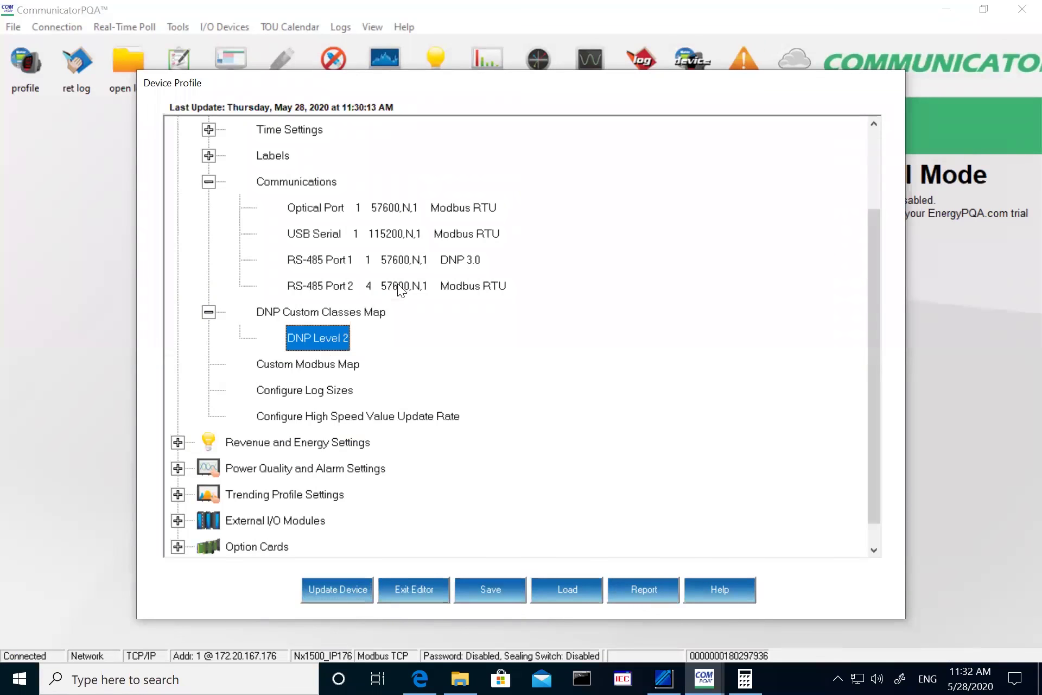
click(497, 261)
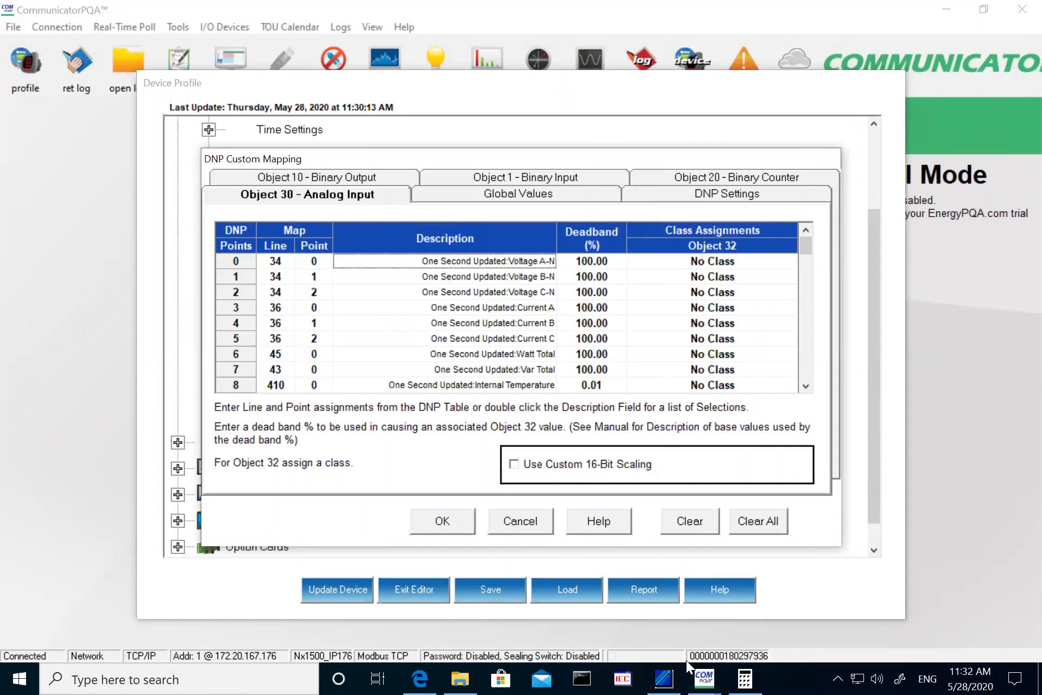
- Compare the polled AI 0 and AI 1 points in ASE 2000 with the Object 30 assignments in CommunicatorPQA
click(663, 679)
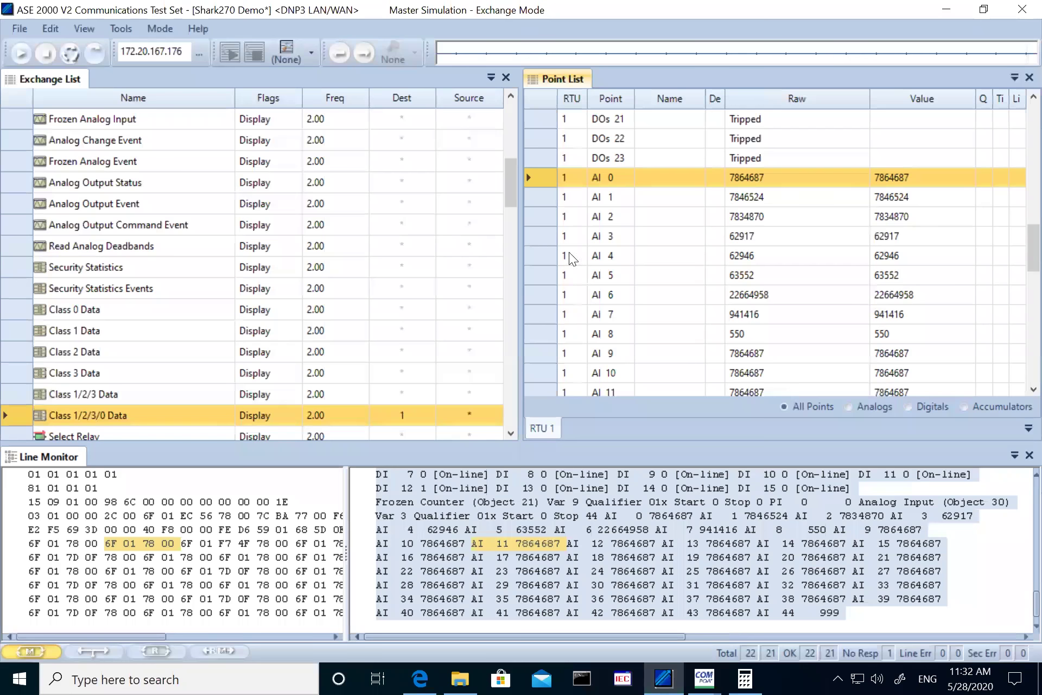
click(597, 198)
click(600, 179)
click(705, 678)
click(741, 600)
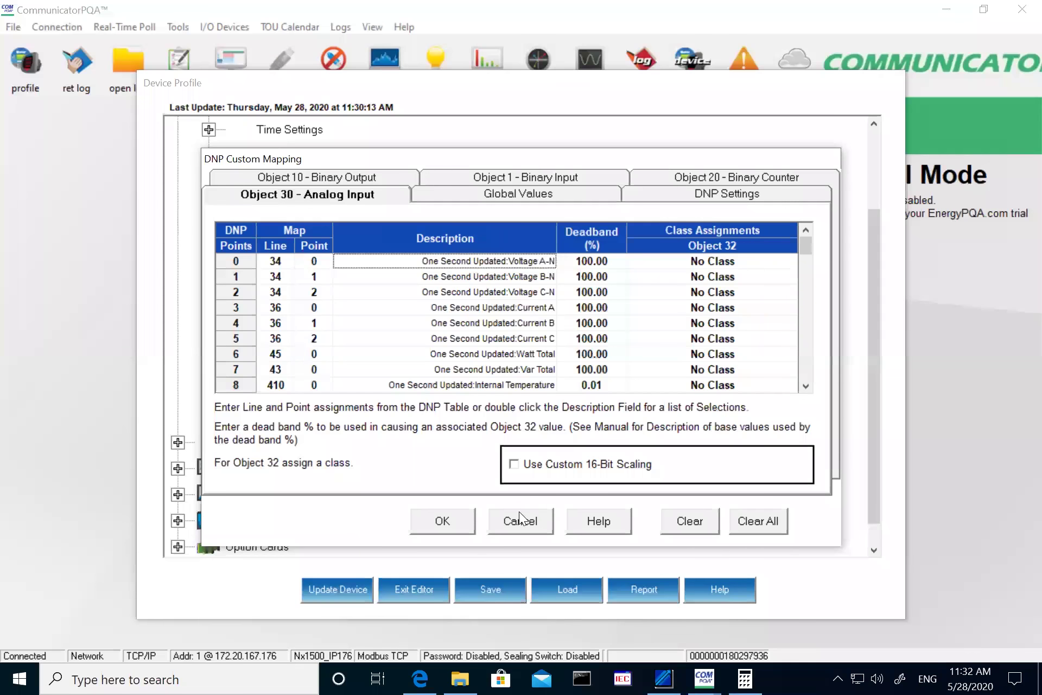
- Cancel the DNP custom mapping, exit the Device Profile editor, and display the meter's real-time polling readings
click(519, 516)
click(397, 592)
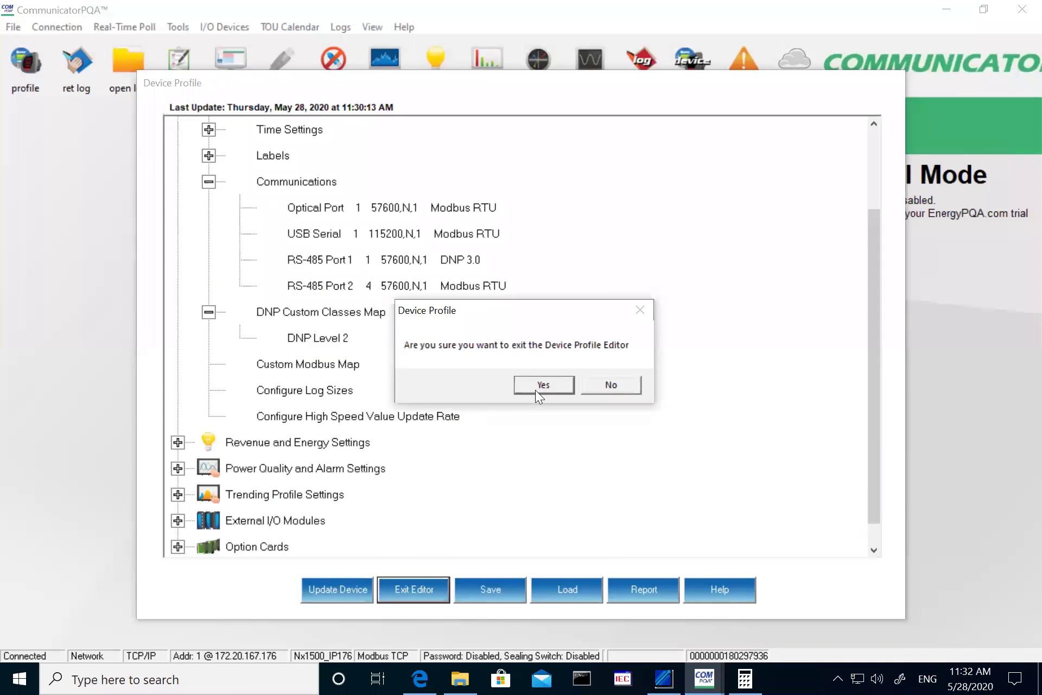
click(540, 396)
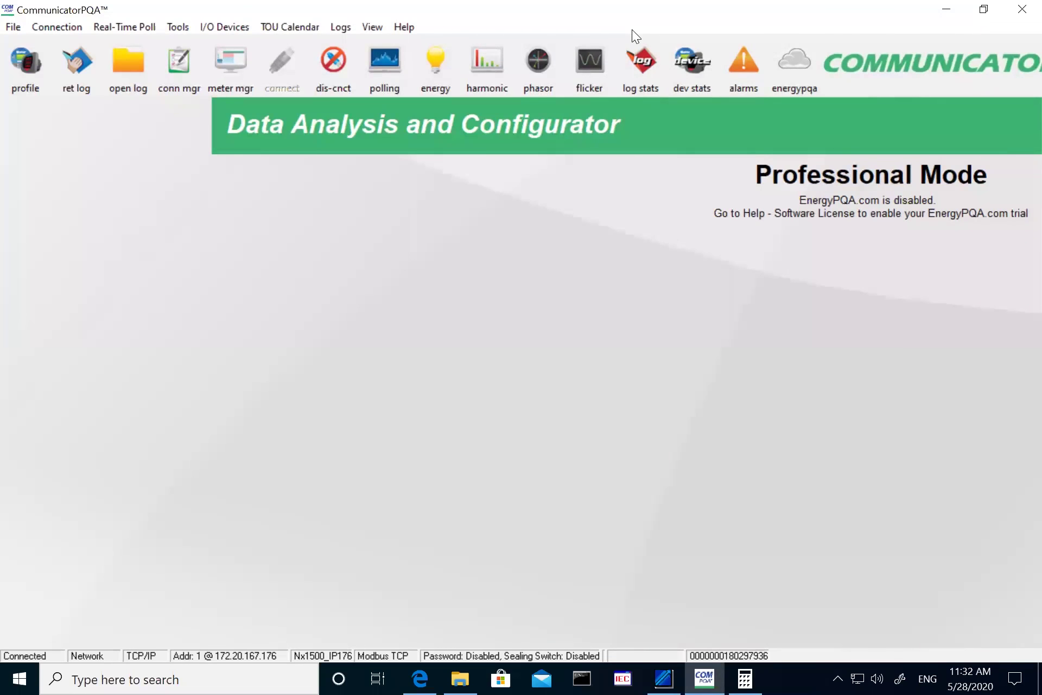
click(384, 65)
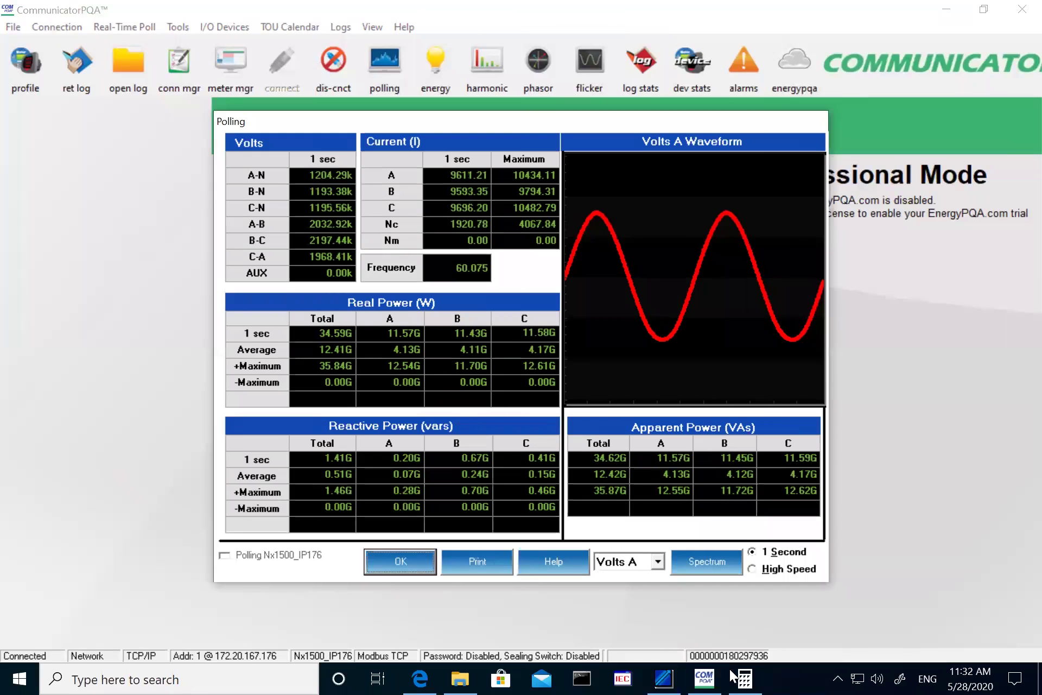
- Switch to the Nexus DNP manual in Edge and review the range, unit and examples for 32-bit format values
click(664, 679)
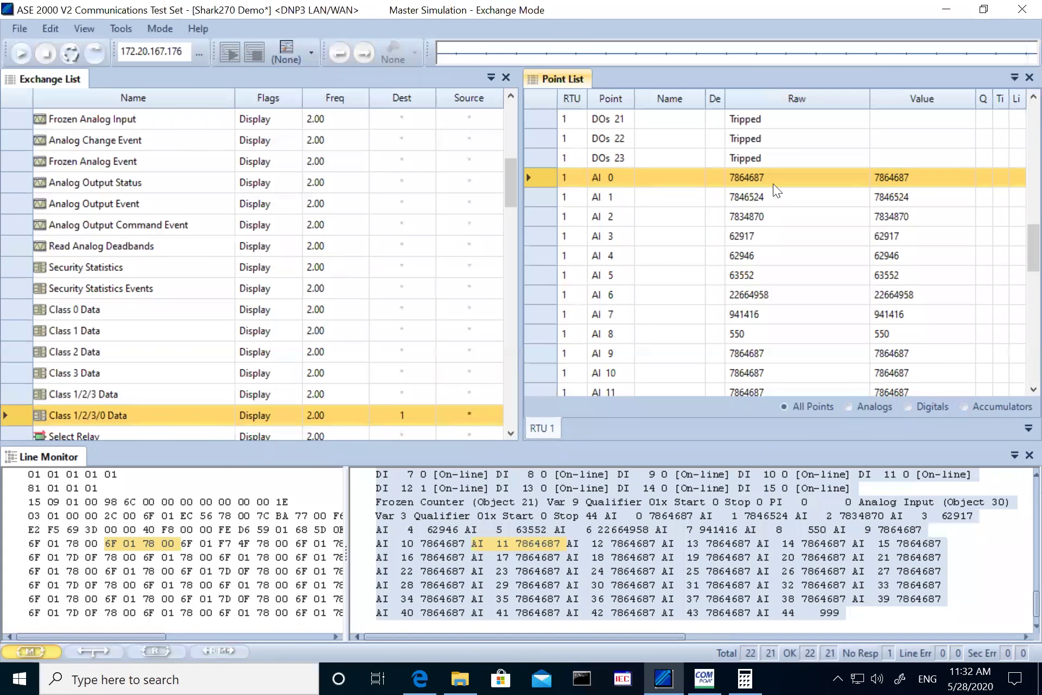
click(422, 676)
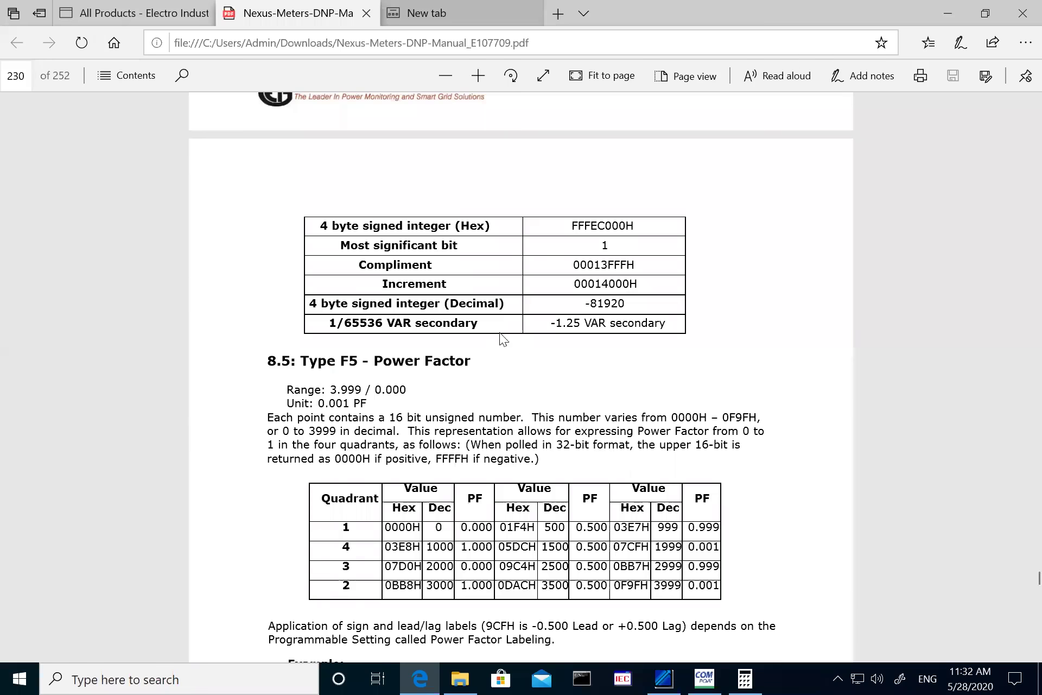
scroll(499, 337, up, 10)
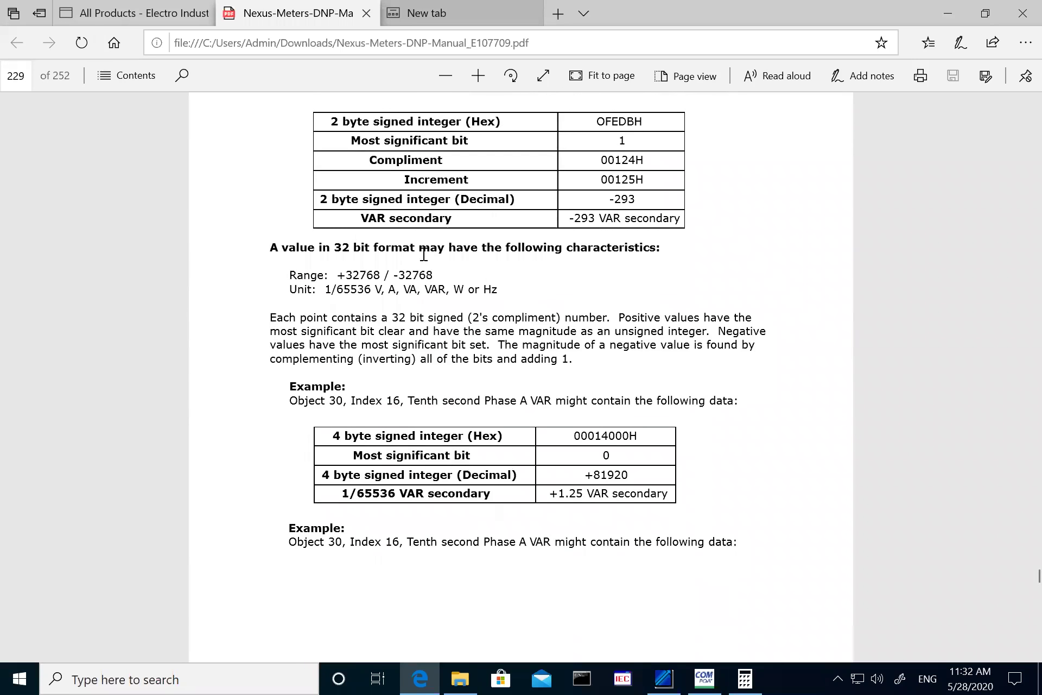
drag(334, 275, 497, 291)
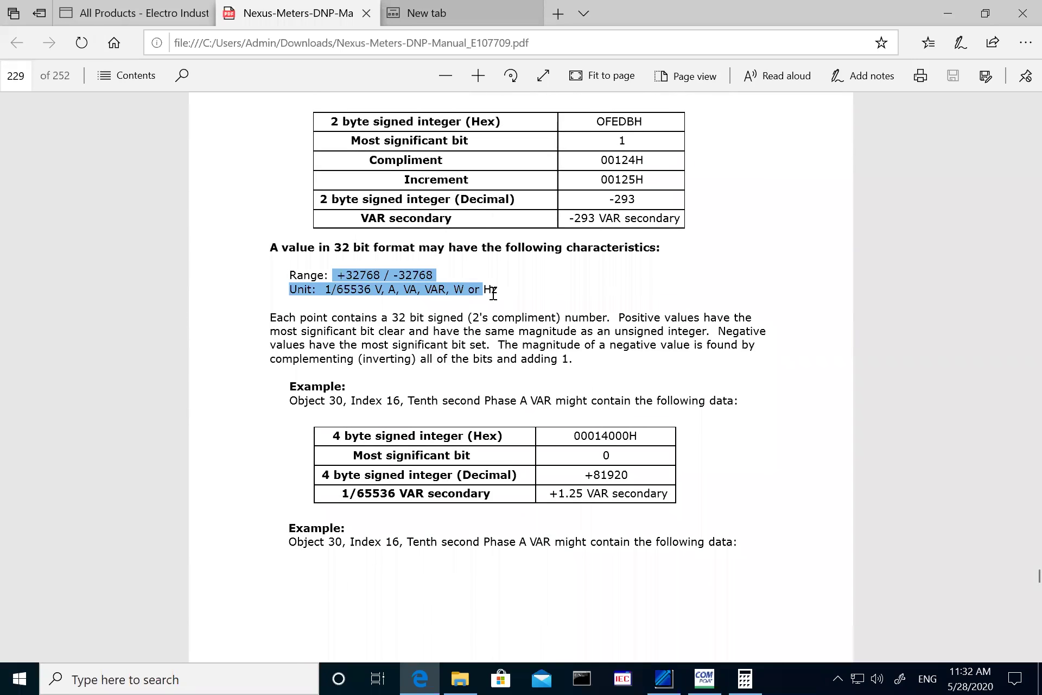
click(389, 365)
scroll(410, 381, down, 6)
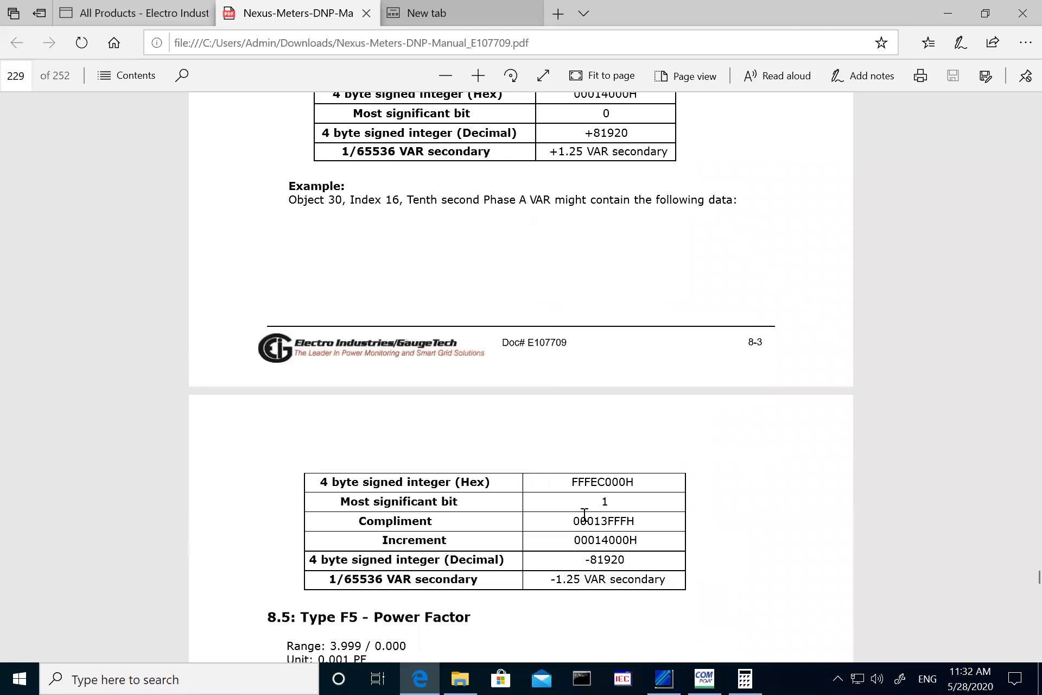
scroll(614, 620, down, 2)
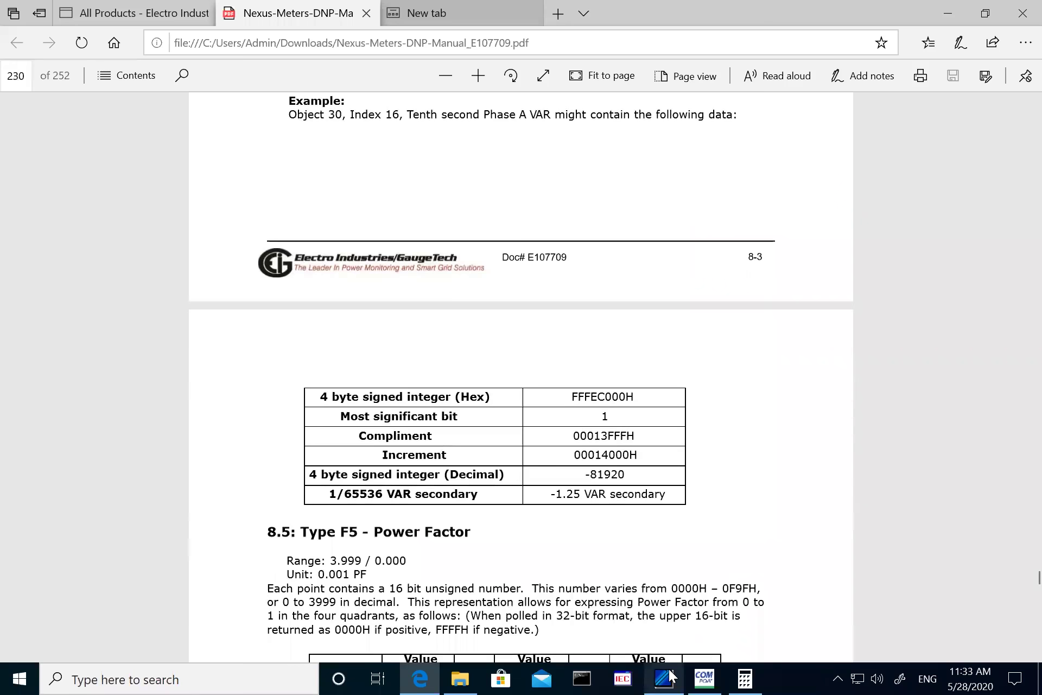
- Switch to Calculator and divide the raw AI 0 value from ASE 2000, 7864687, by 65536 to get the secondary voltage
click(671, 677)
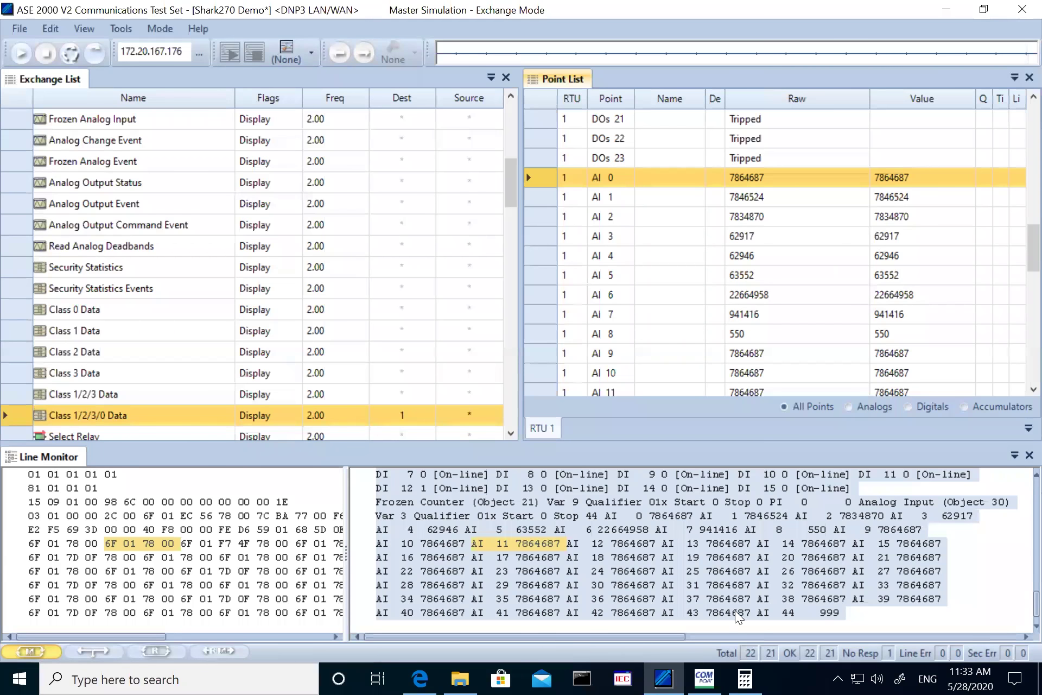
click(745, 678)
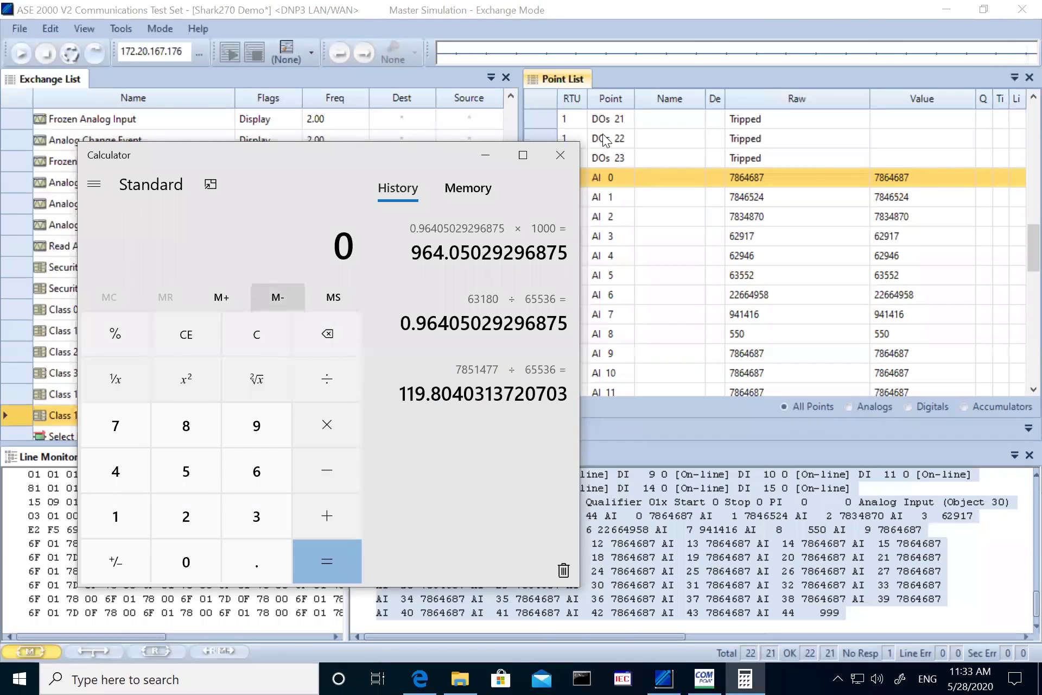
drag(346, 153, 286, 103)
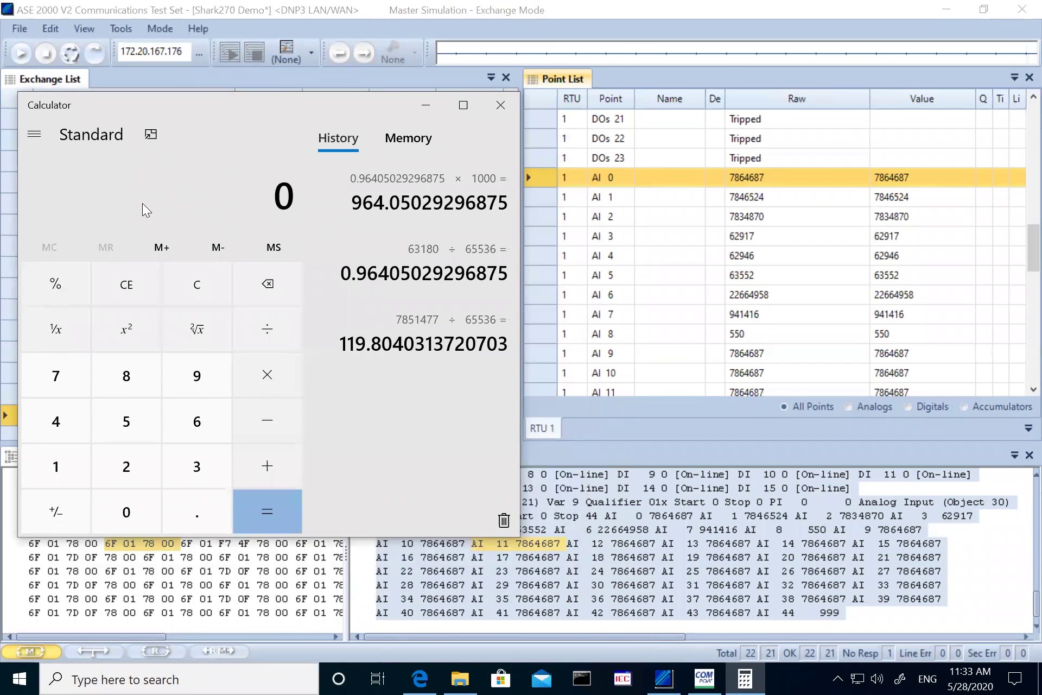
text(7,864,687)
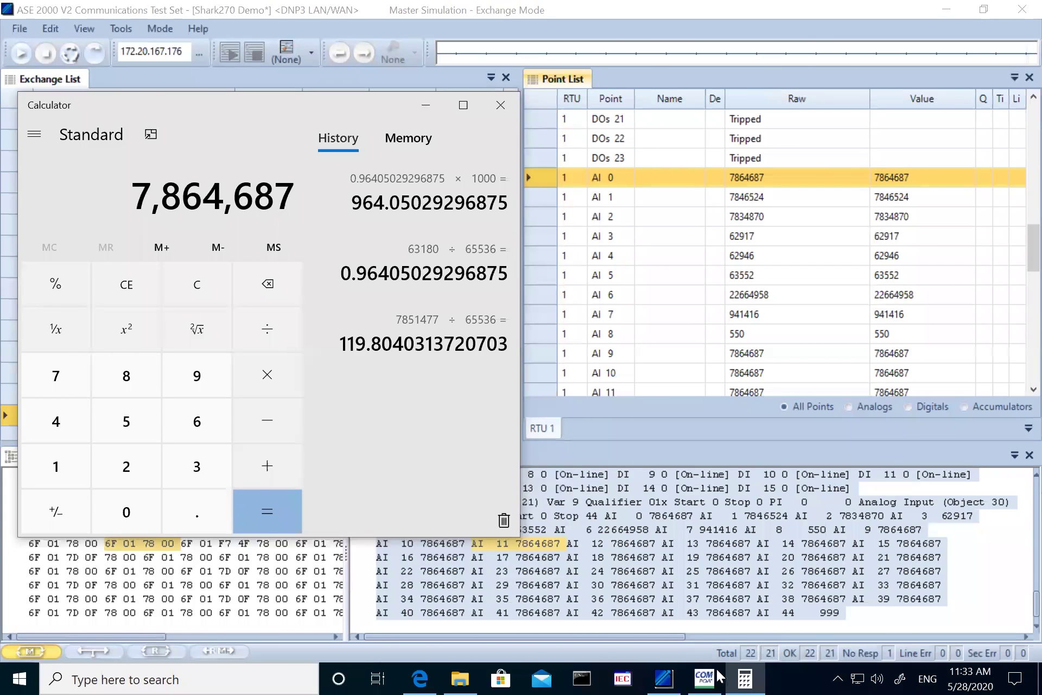
click(420, 676)
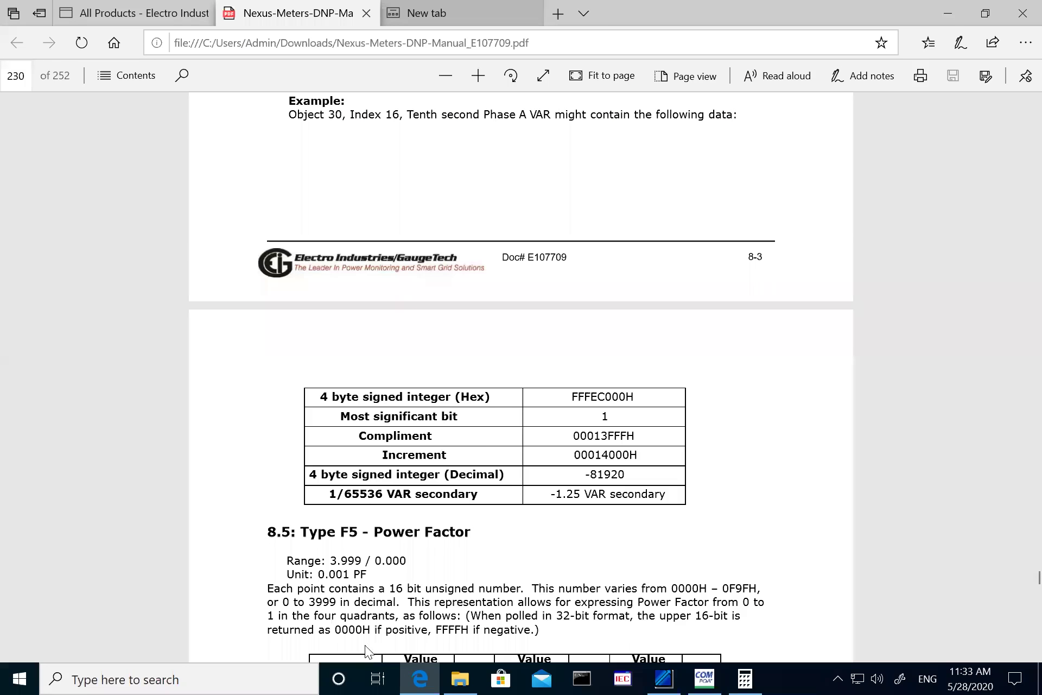
click(420, 676)
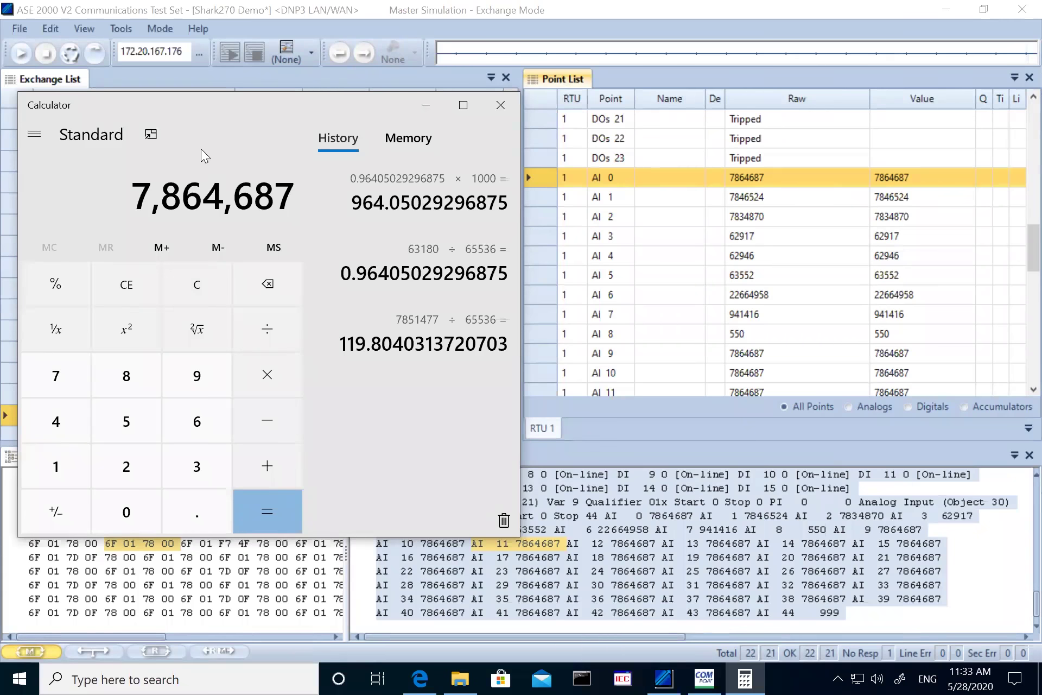
key(slash)
text(655)
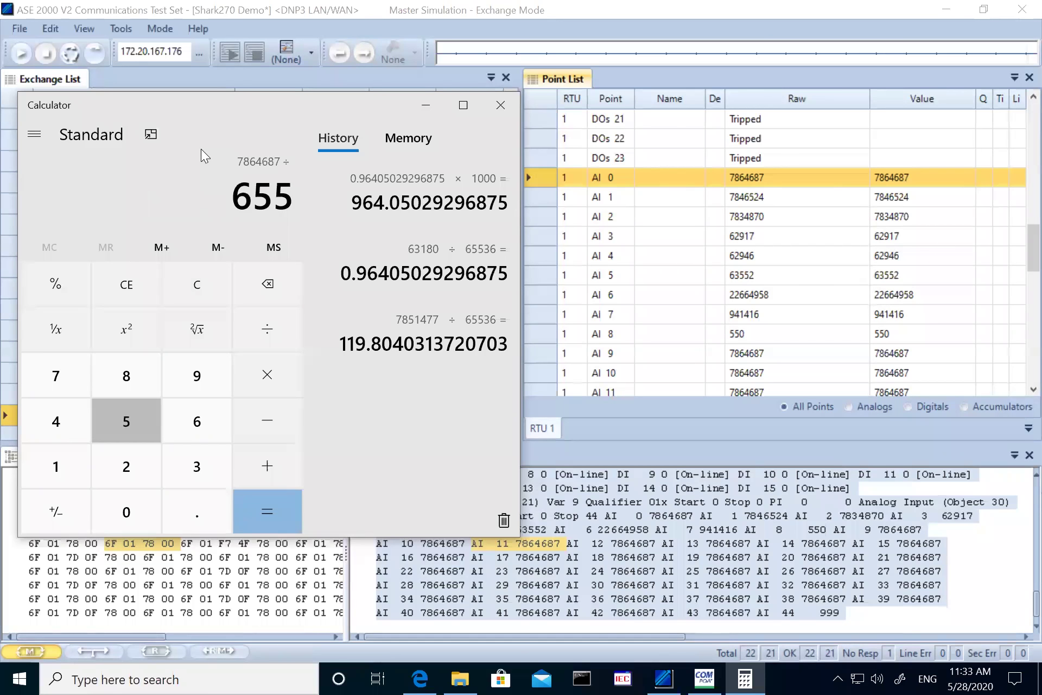
text(36)
key(Return)
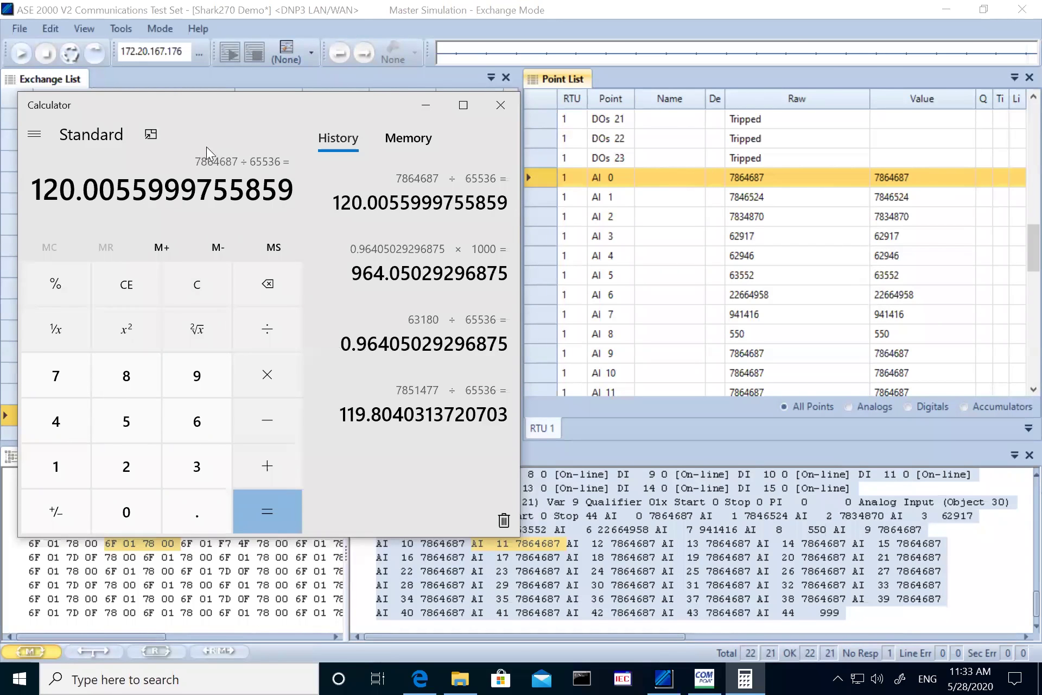
drag(74, 187, 26, 184)
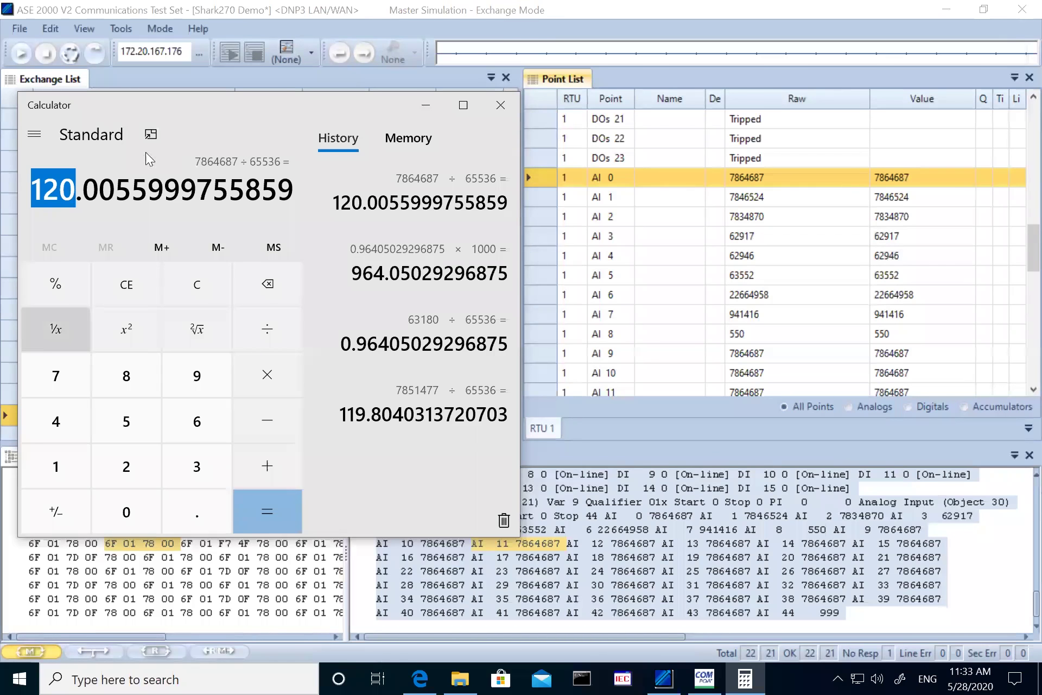
- Switch to CommunicatorPQA, close the polling readings, and reopen the meter's device profile with General Settings expanded
click(704, 679)
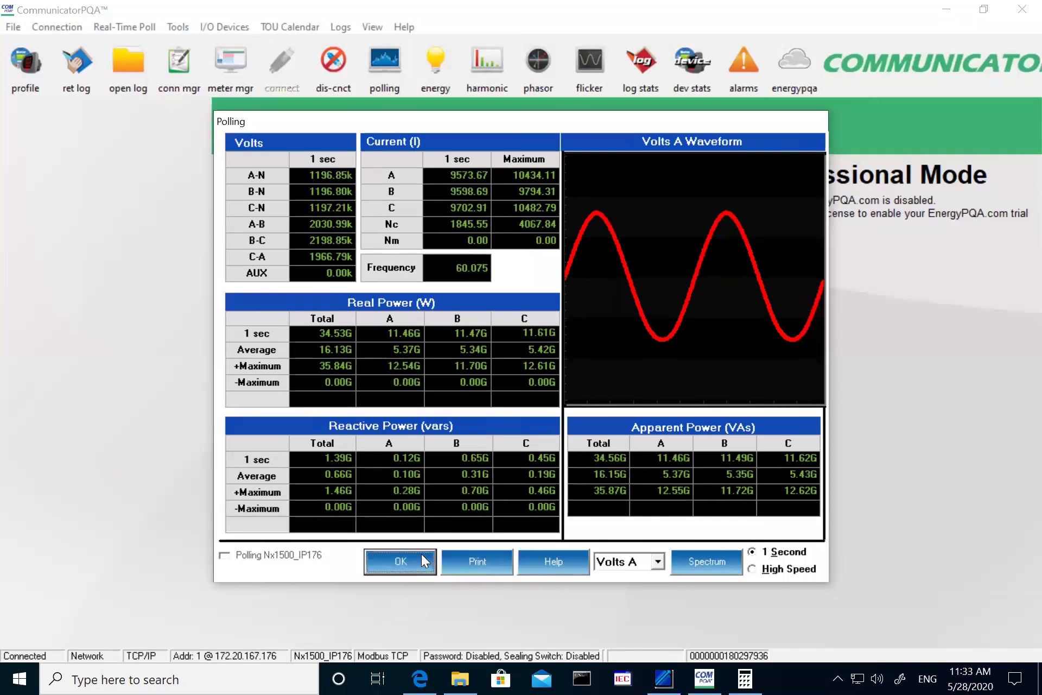
click(421, 558)
click(16, 63)
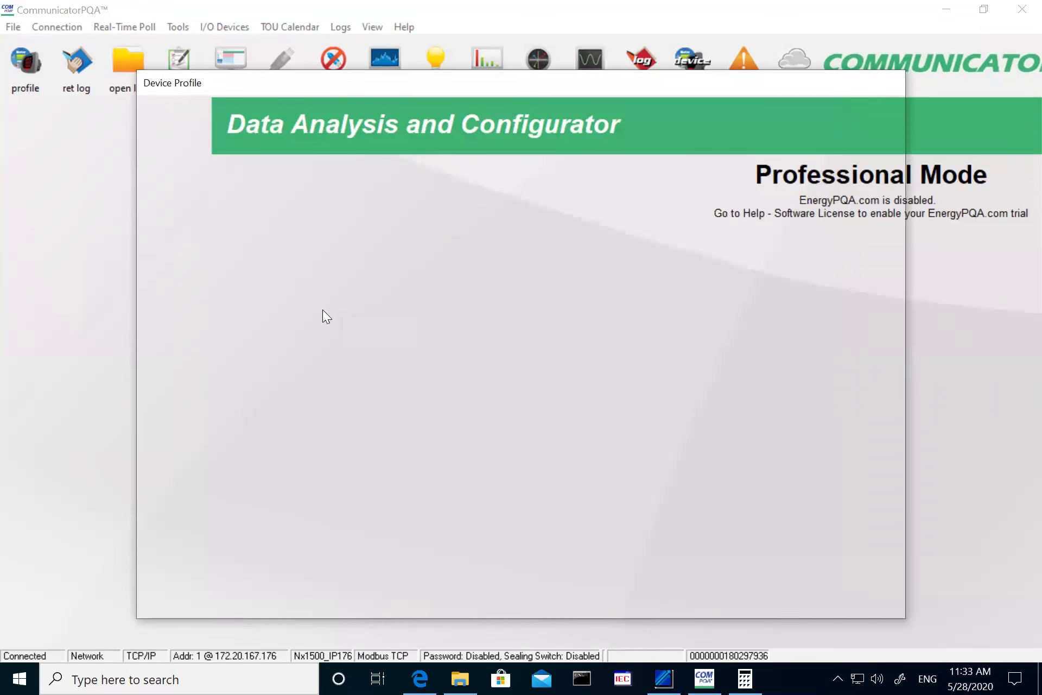
click(178, 159)
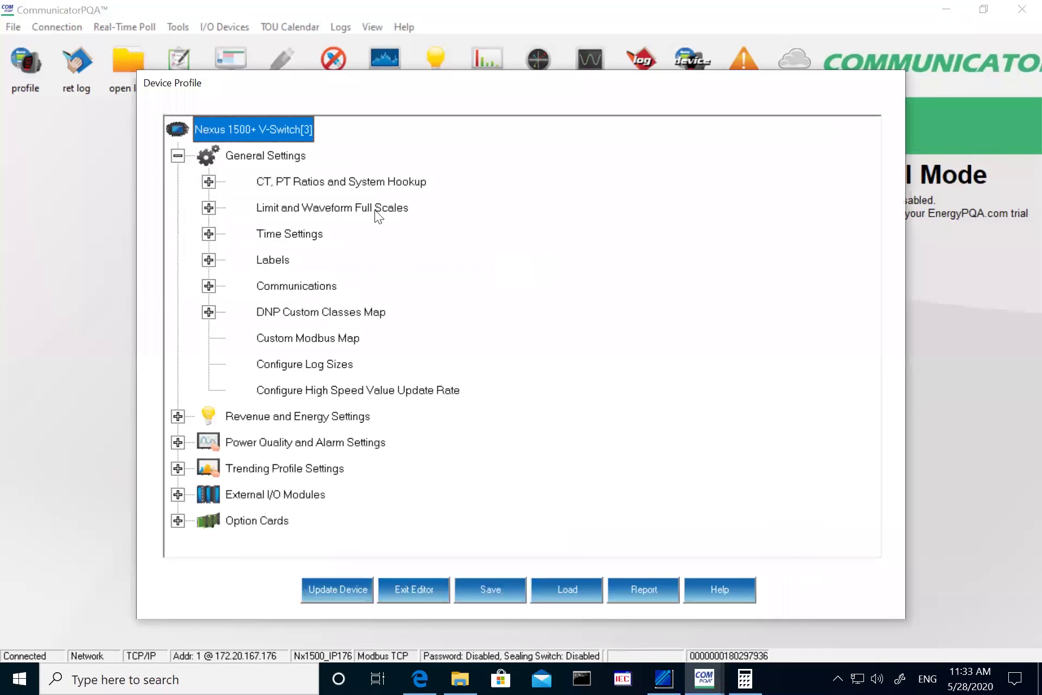
- Open the CT and PT Ratios settings and examine the primary and secondary voltages for V A, B, C
double_click(359, 185)
click(342, 212)
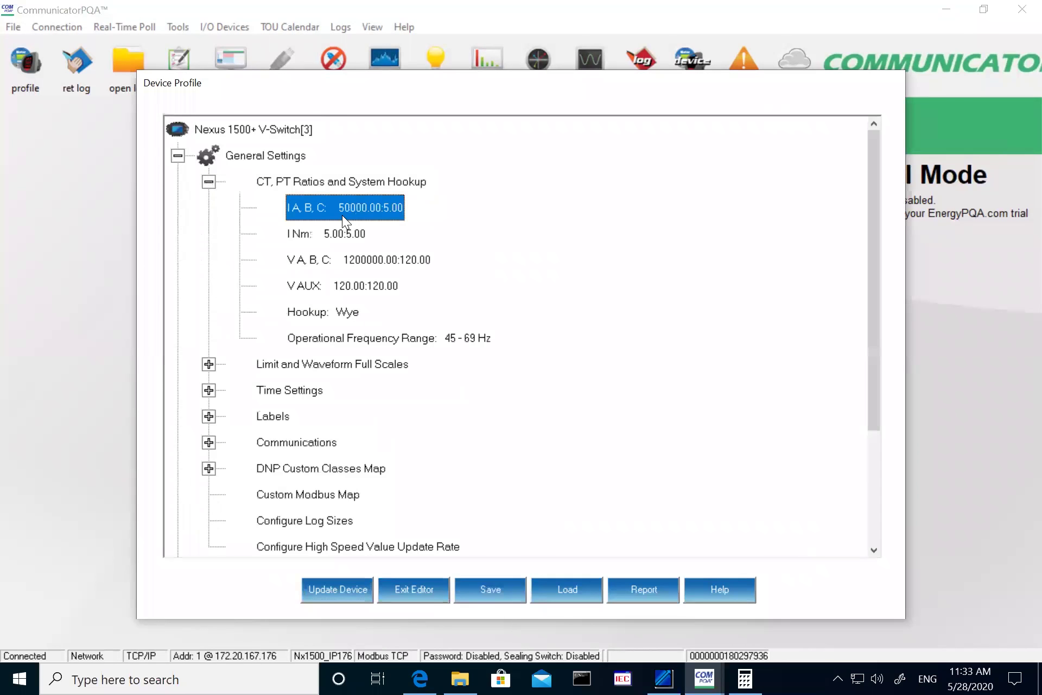
double_click(342, 215)
drag(731, 253, 678, 254)
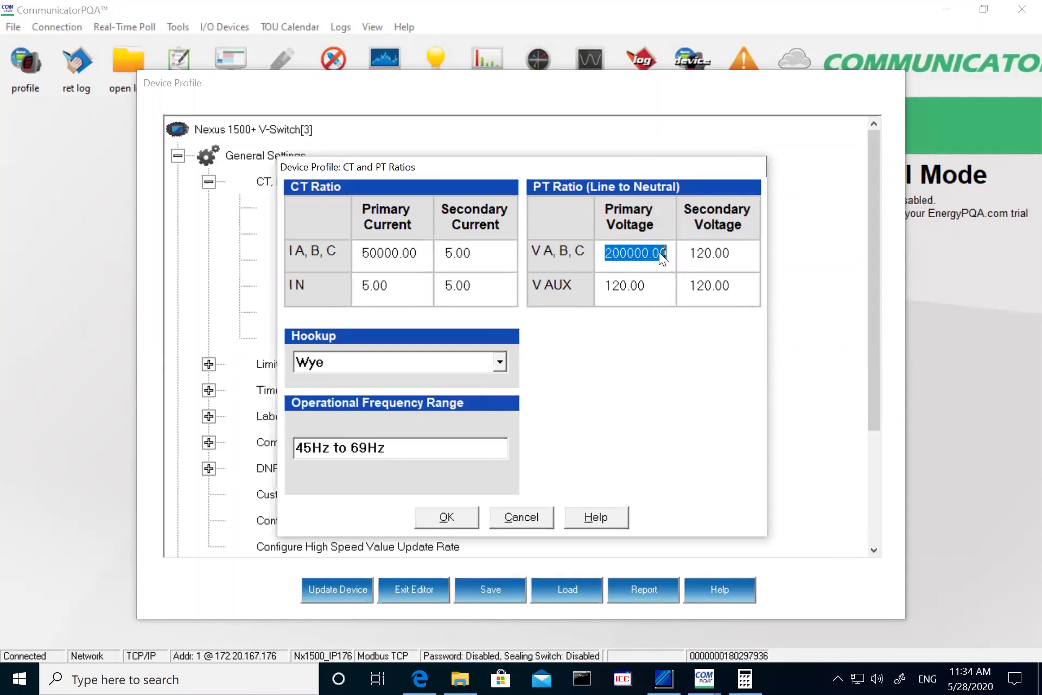
key(Home)
key(shift+Right)
key(shift+Right)
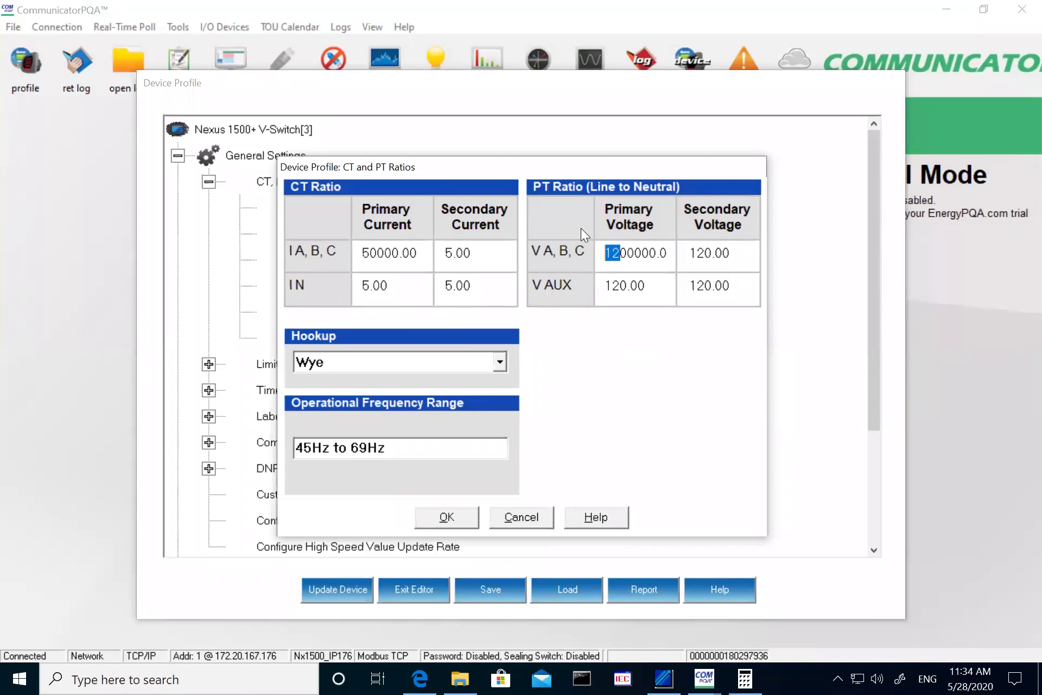
- Switch to Calculator, recall the 7864687 ÷ 65536 result, and multiply it by the PT primary voltage of 1200000
click(743, 678)
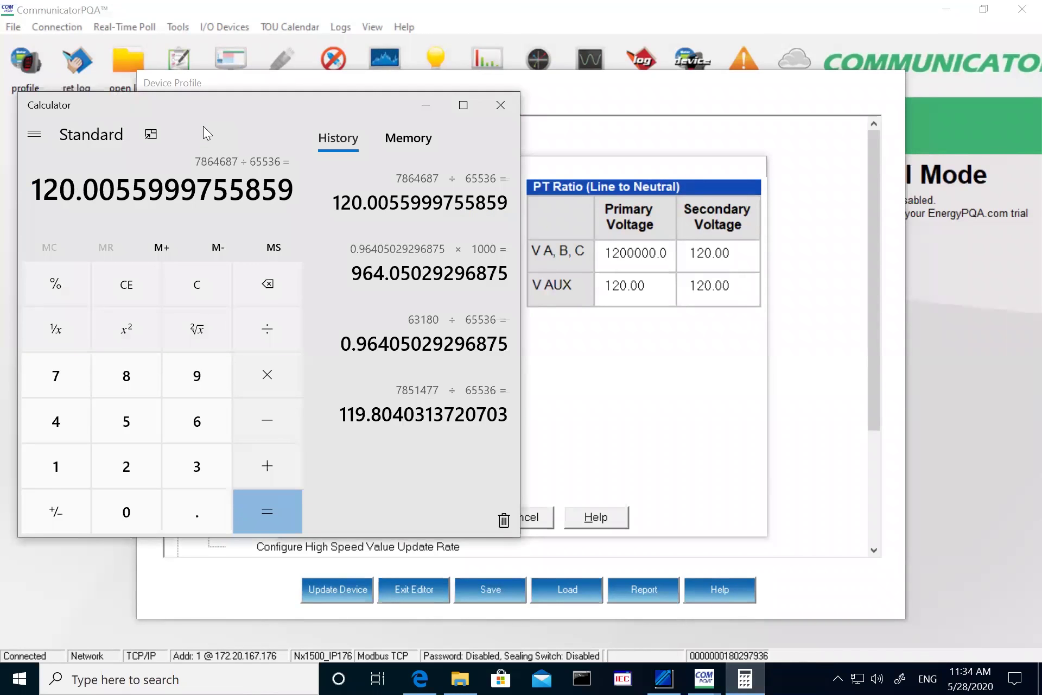
text(8)
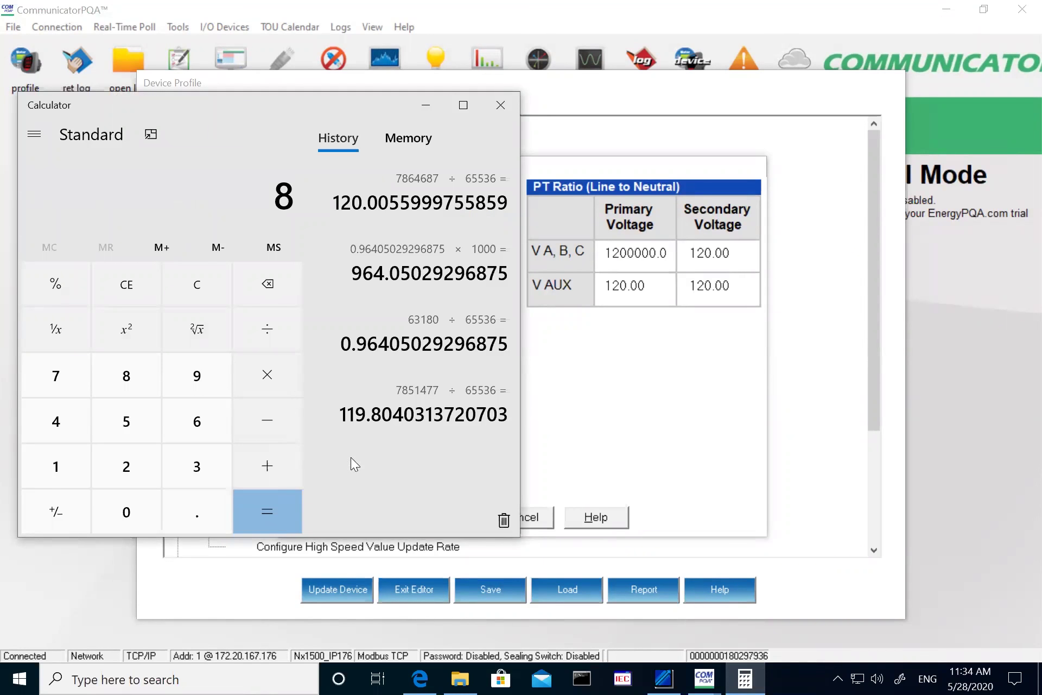
click(419, 195)
click(273, 374)
text(1,20)
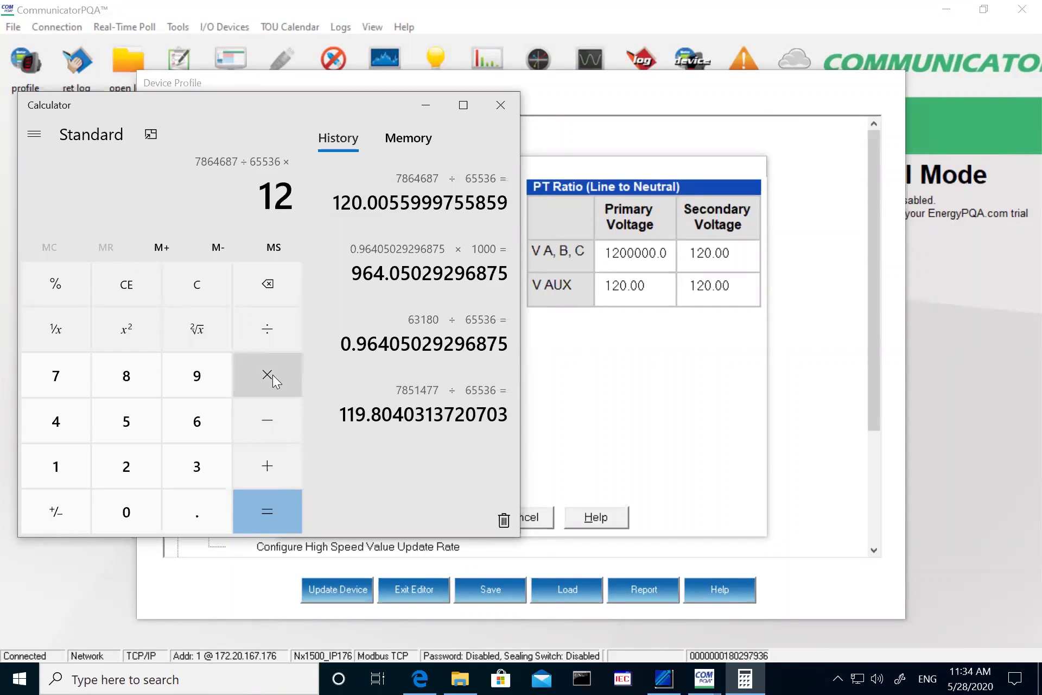
text(0,0)
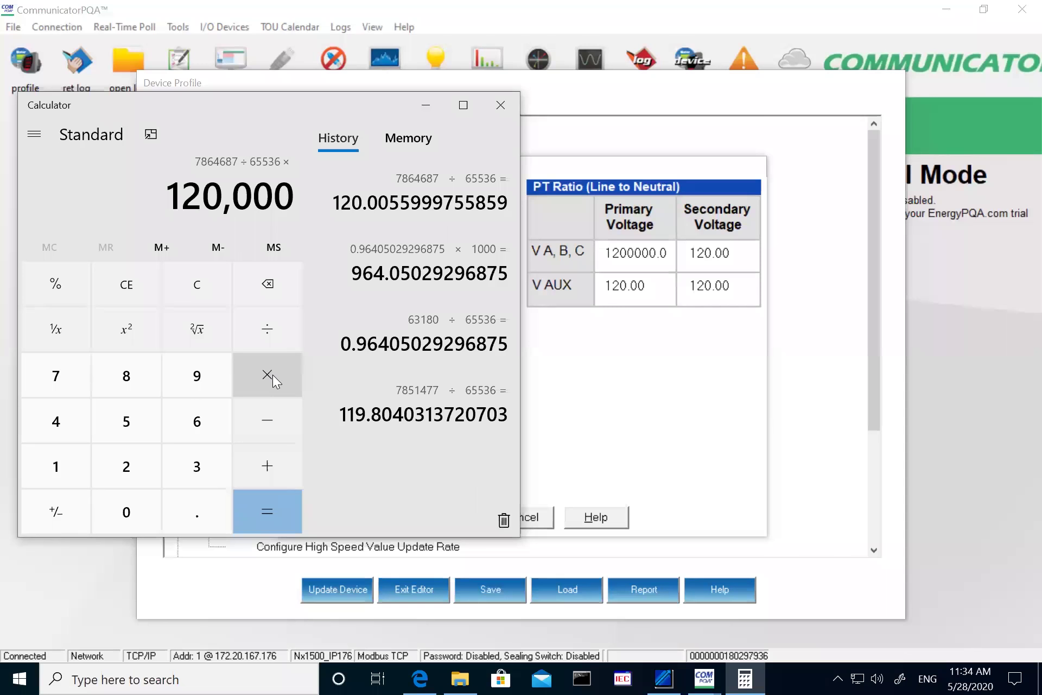
text(0)
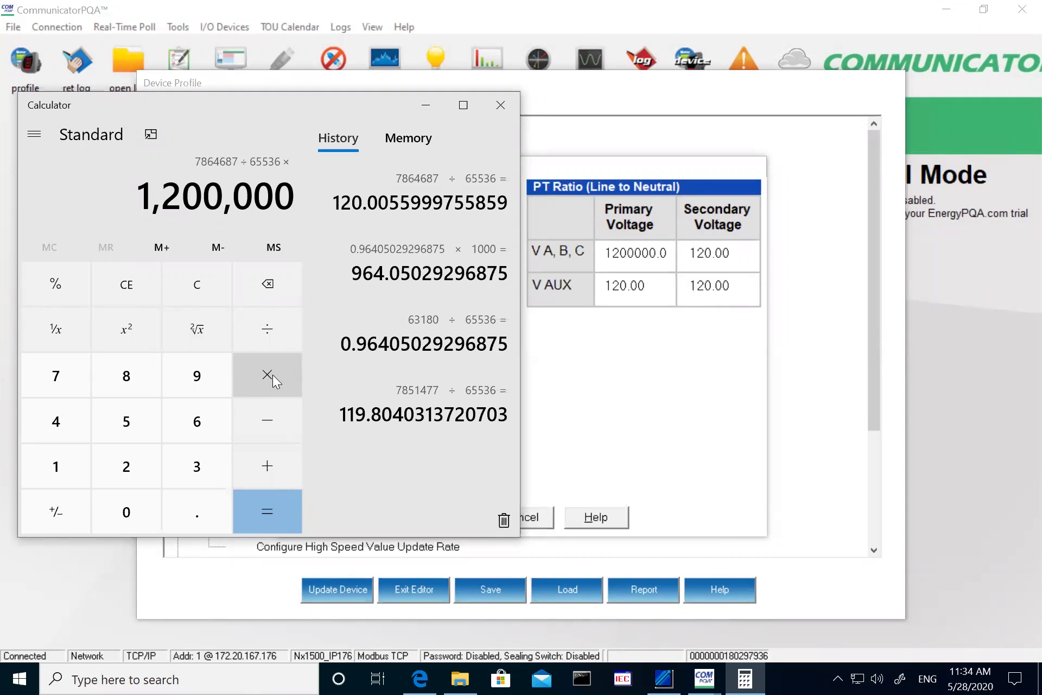
key(Return)
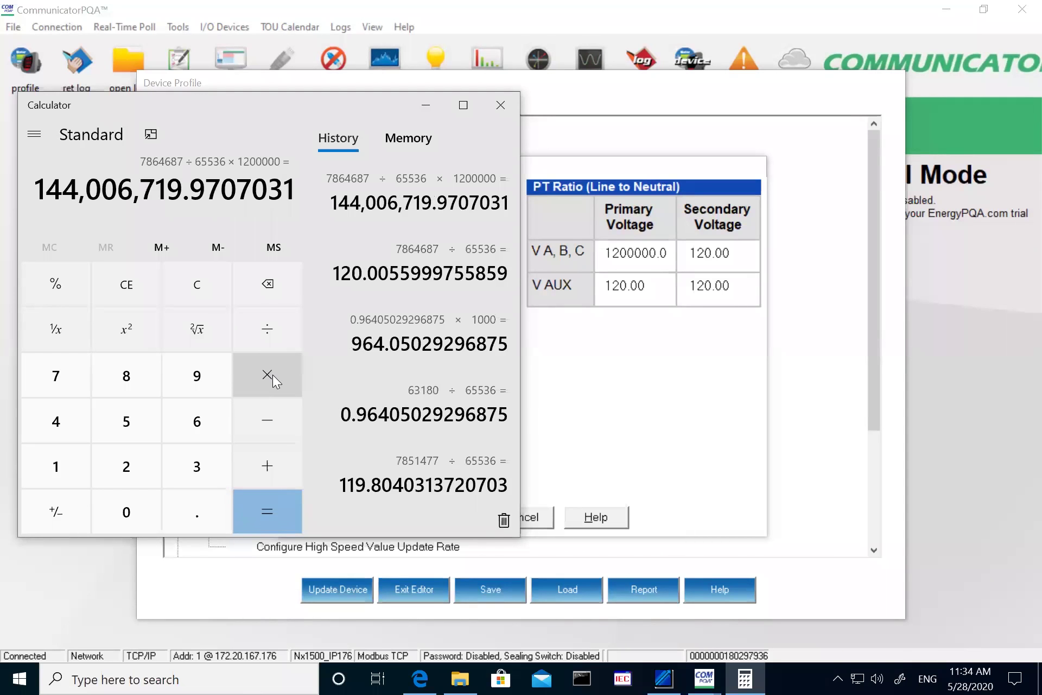
- Divide the product by the PT secondary voltage of 120, and divide that result by 1000 to convert it to kilovolts
text(/120)
key(Return)
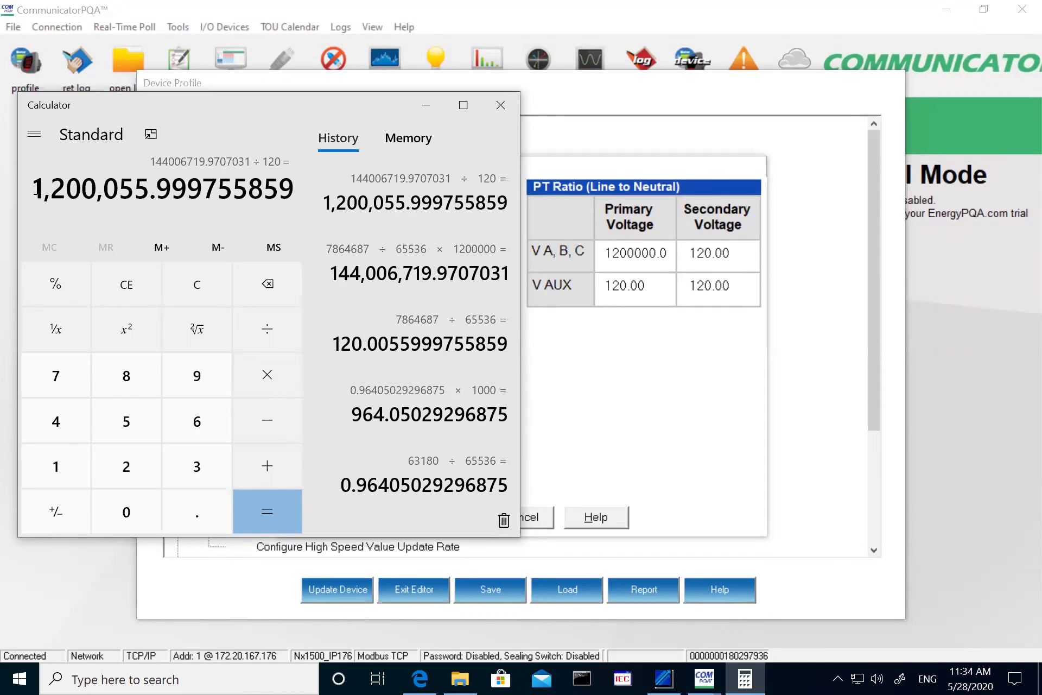
drag(36, 189, 152, 194)
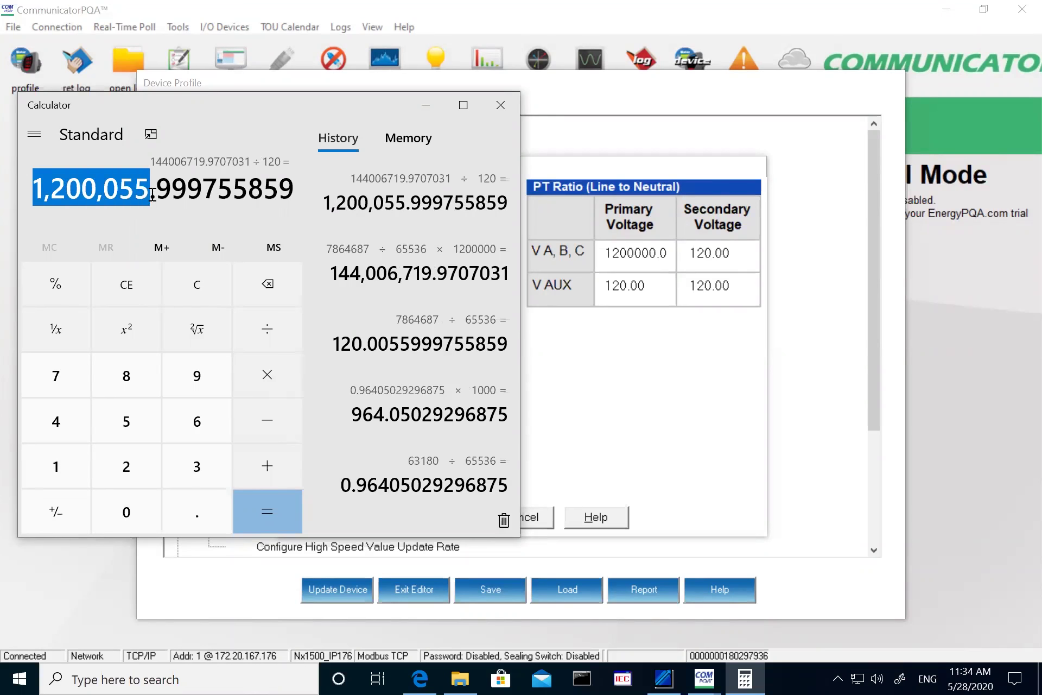
click(200, 181)
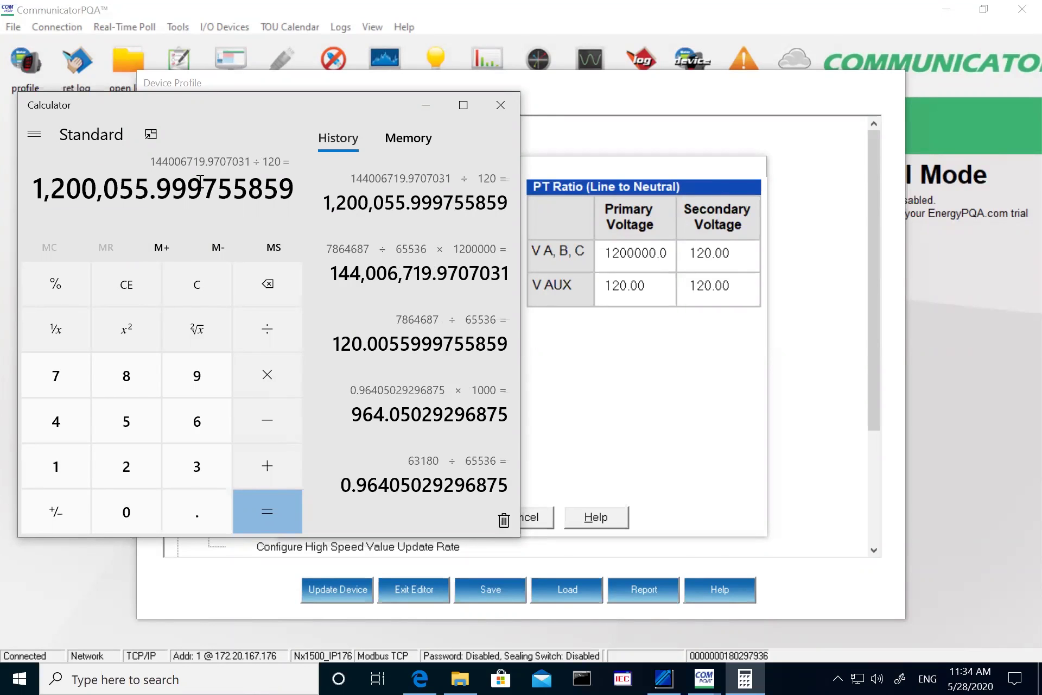
text(/1000)
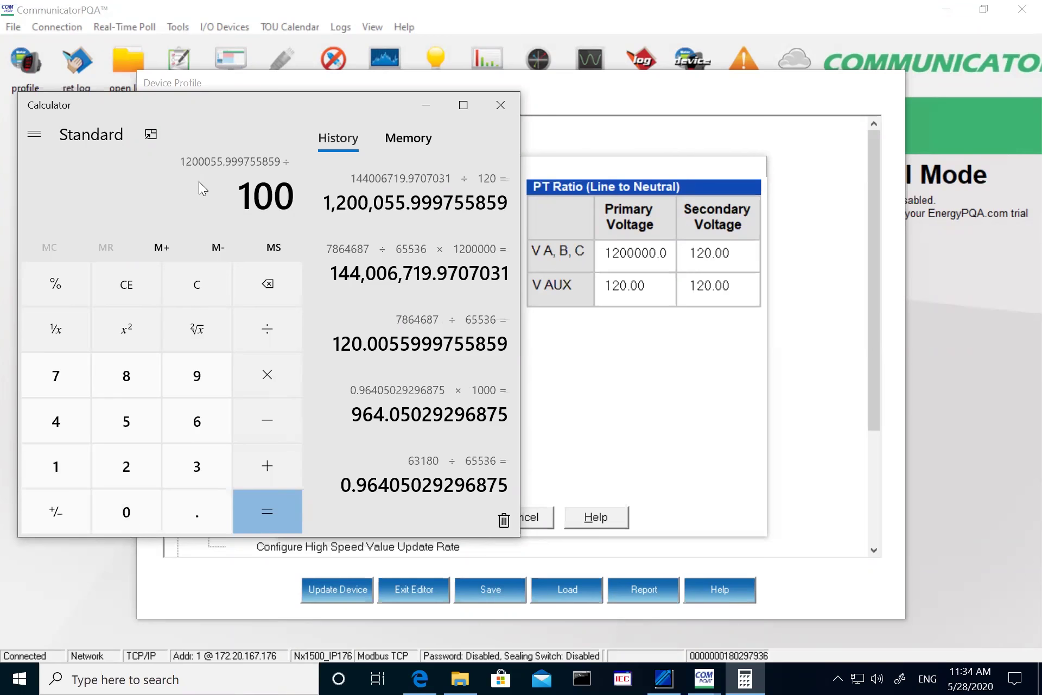
key(Return)
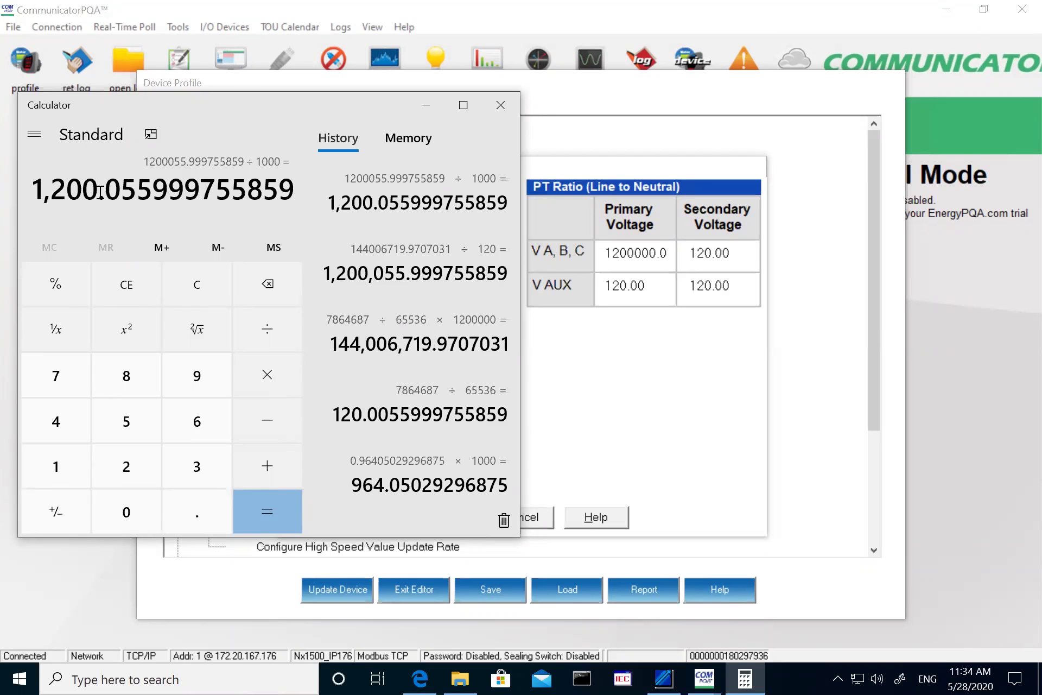
- Cancel out of the CT and PT Ratios settings and exit the Device Profile editor
drag(102, 185, 28, 186)
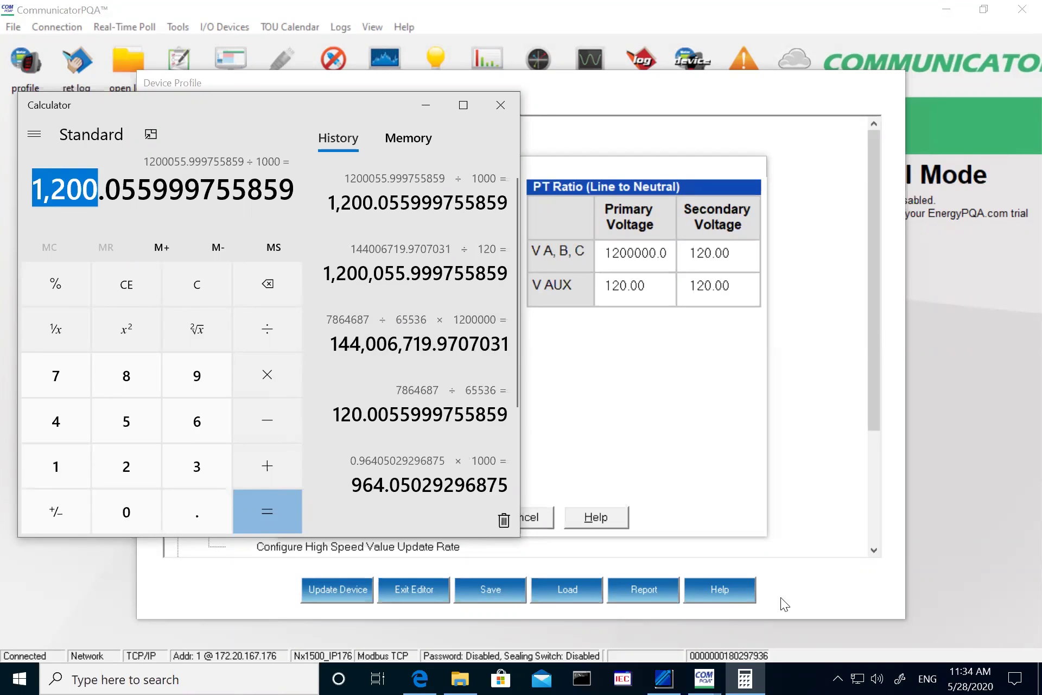
click(661, 488)
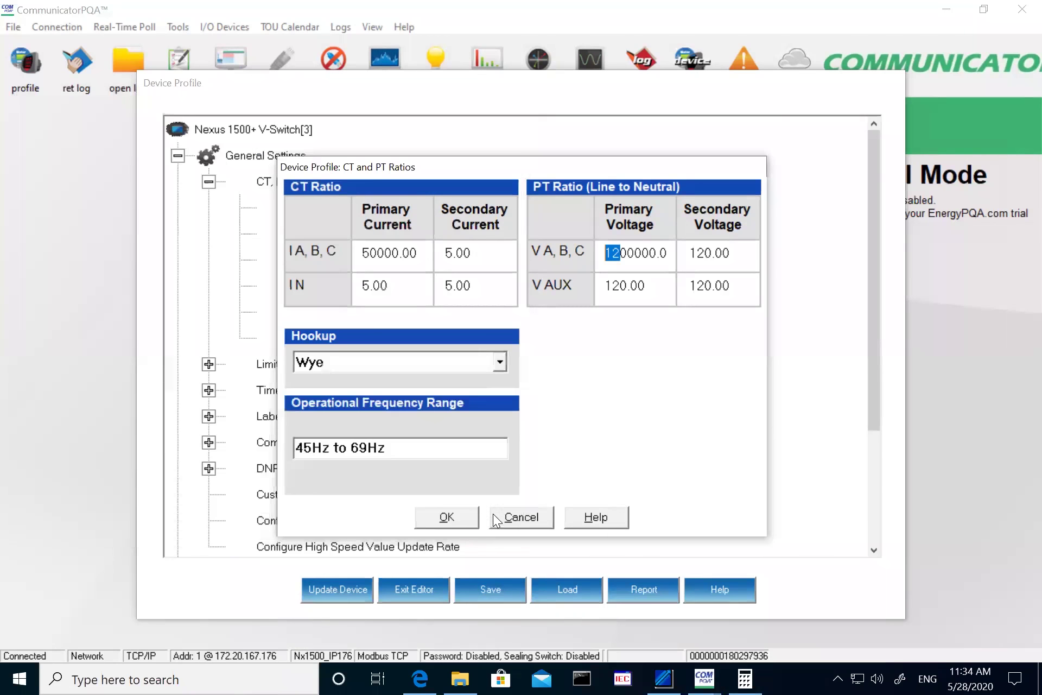
click(507, 517)
click(404, 600)
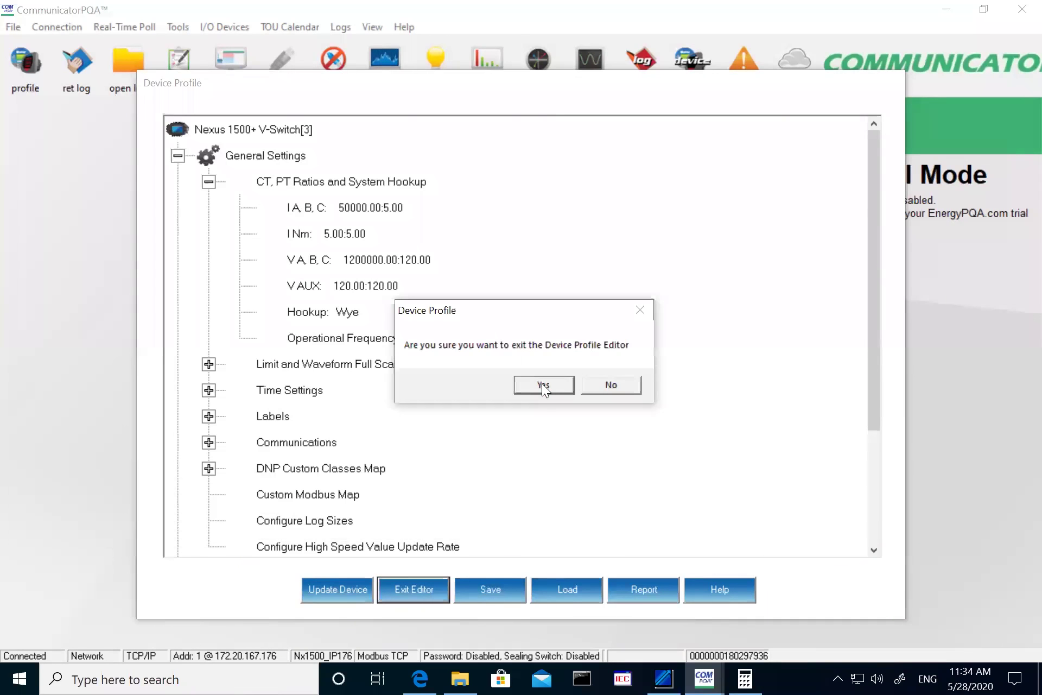
click(542, 385)
- Open the real-time polling readings and place Calculator beside the Volts column to compare its result with the A-N voltage
click(387, 64)
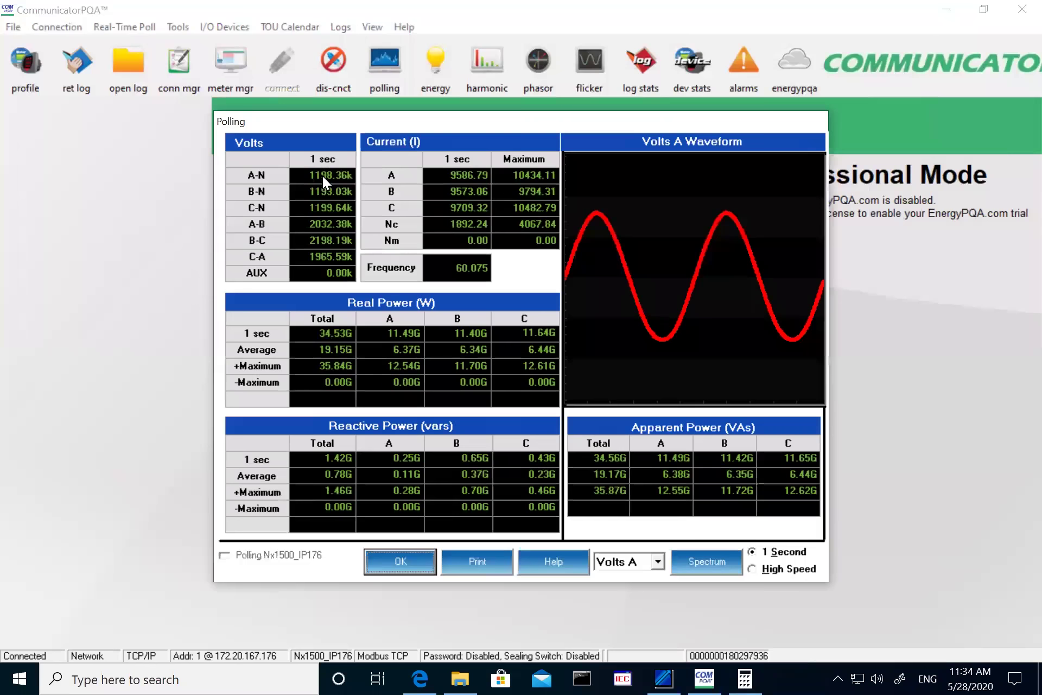
click(745, 679)
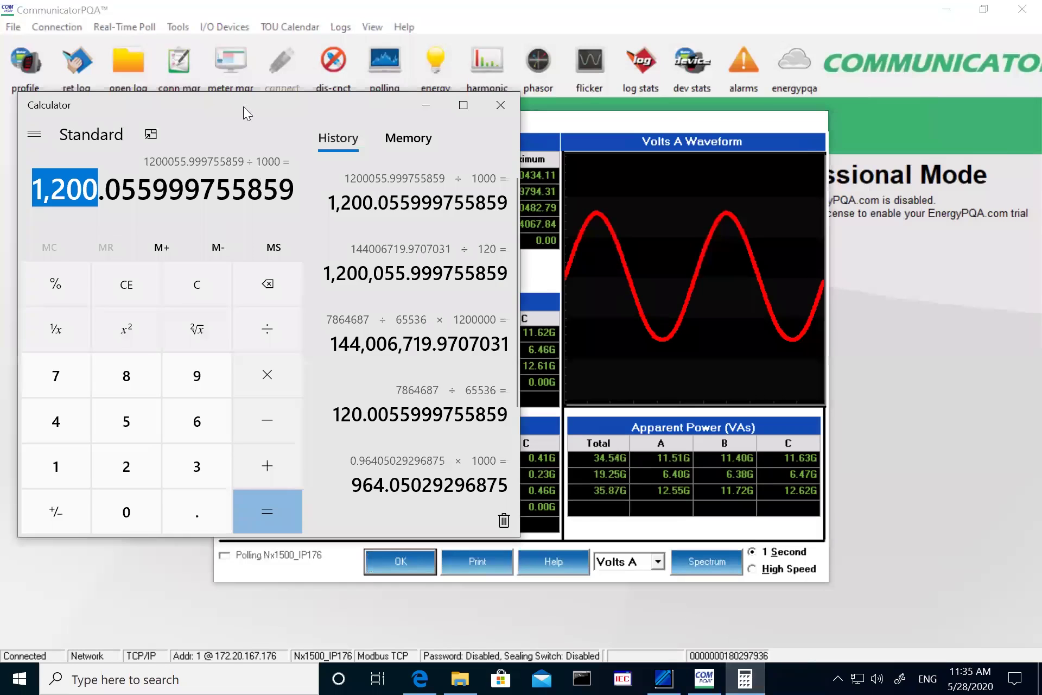
drag(285, 115, 736, 179)
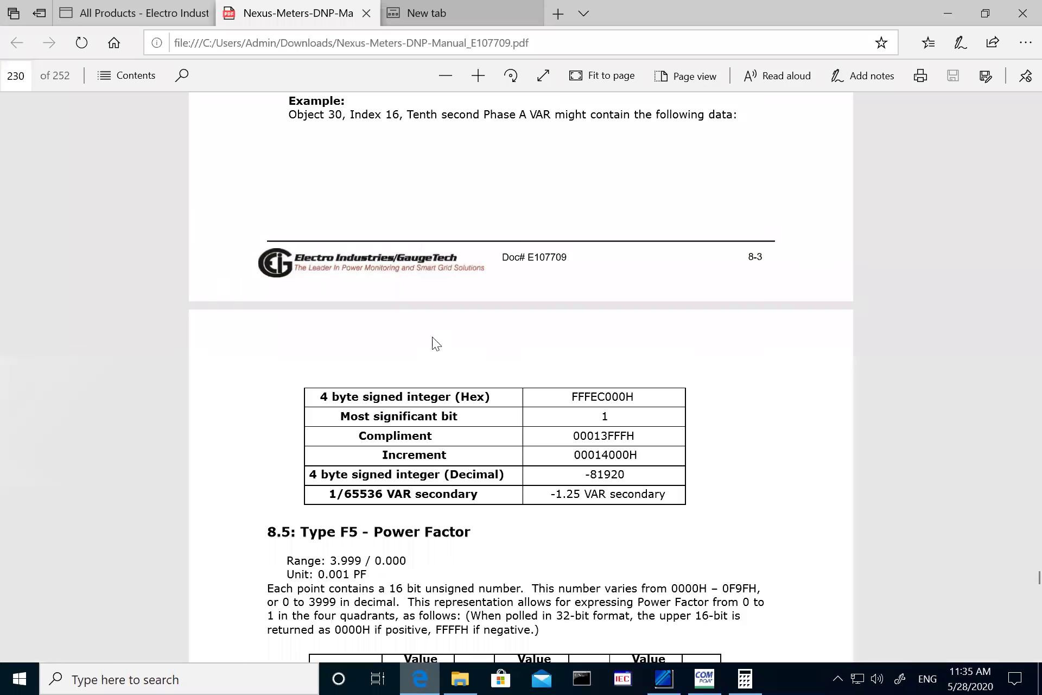
- Switch to the Nexus DNP manual in Edge and examine the signed-integer conversion table for the negative Phase A VAR example
click(429, 677)
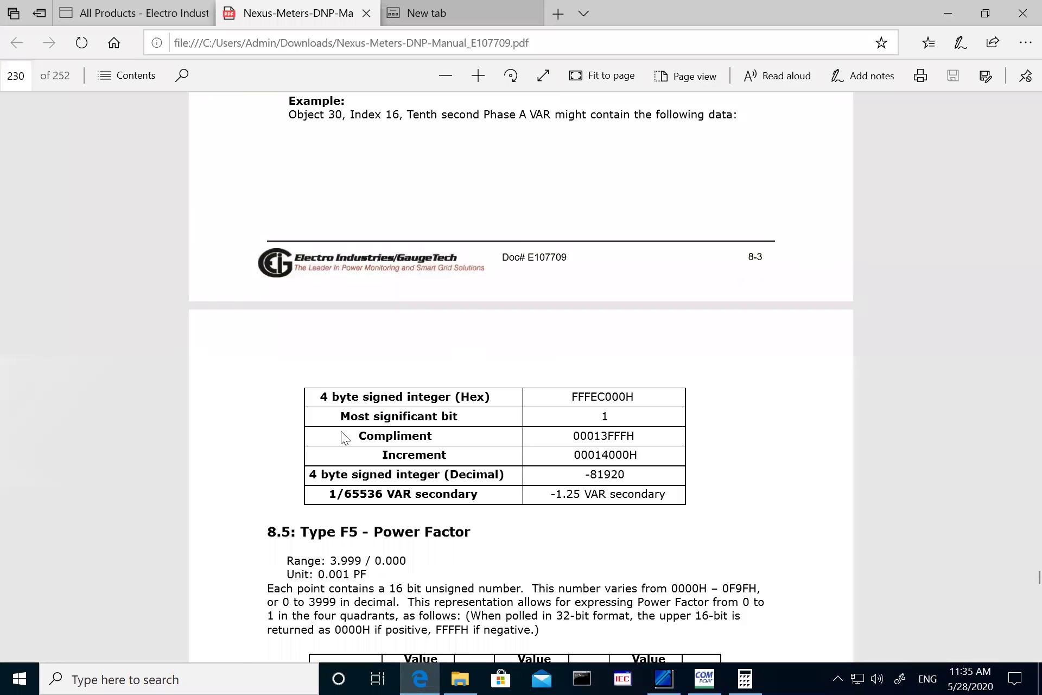
drag(322, 399, 663, 493)
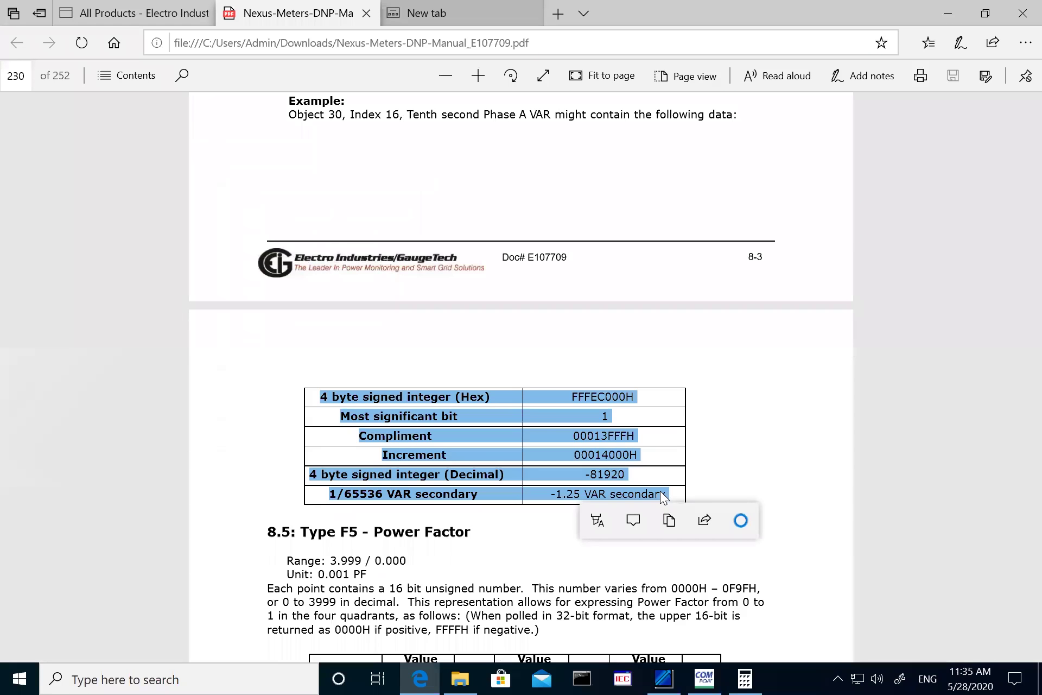
click(470, 428)
scroll(470, 427, down, 2)
scroll(470, 427, down, 2)
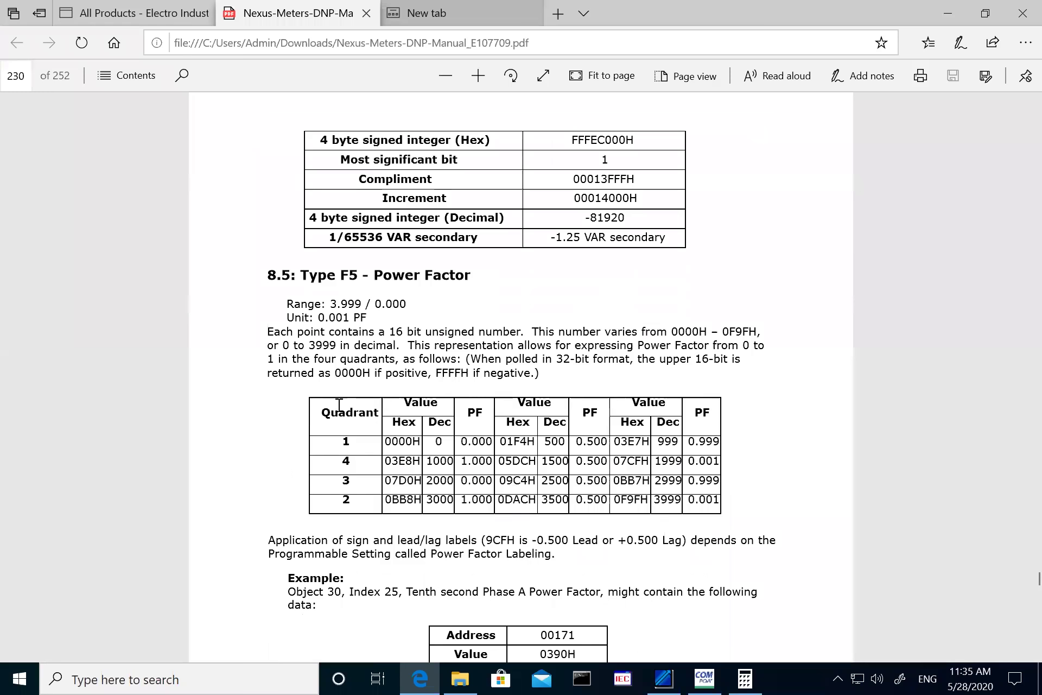
- Examine the Type F5 Power Factor and Type F6 Angle sections, and revisit the hex value in the negative VAR example
scroll(506, 463, down, 8)
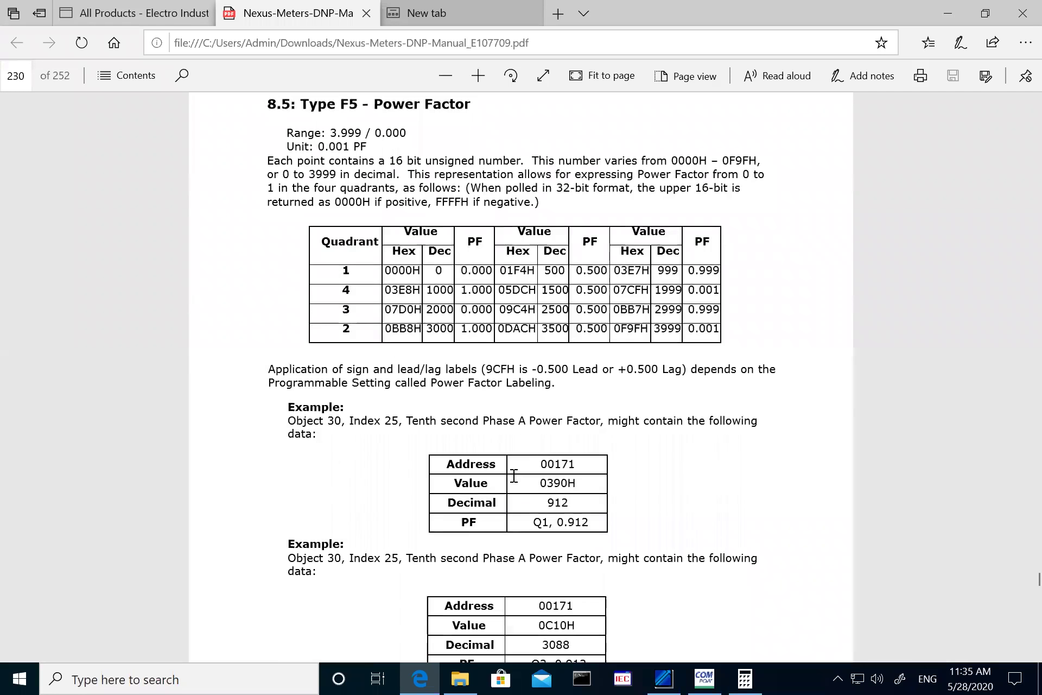
scroll(513, 470, up, 3)
scroll(511, 481, down, 6)
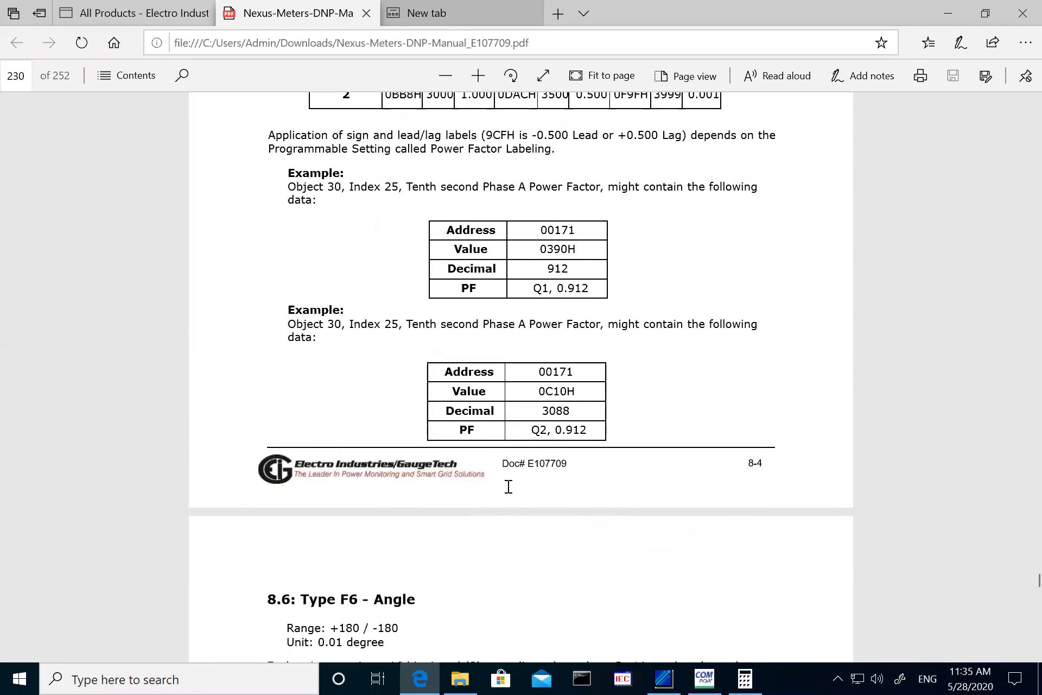
scroll(515, 527, down, 1)
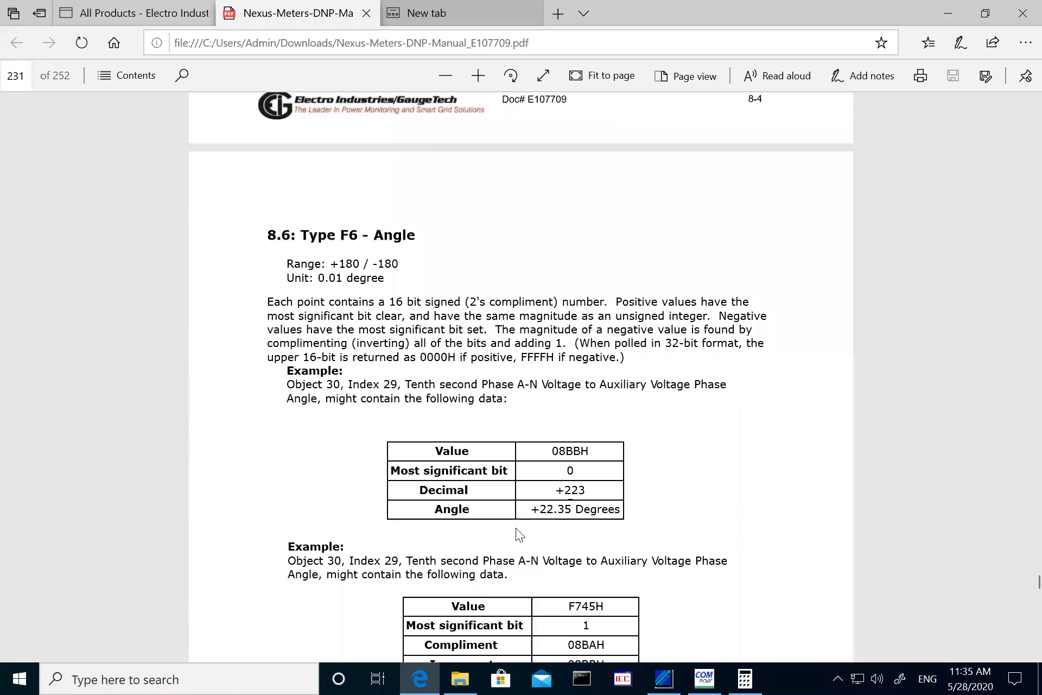
scroll(518, 519, down, 3)
scroll(522, 520, up, 2)
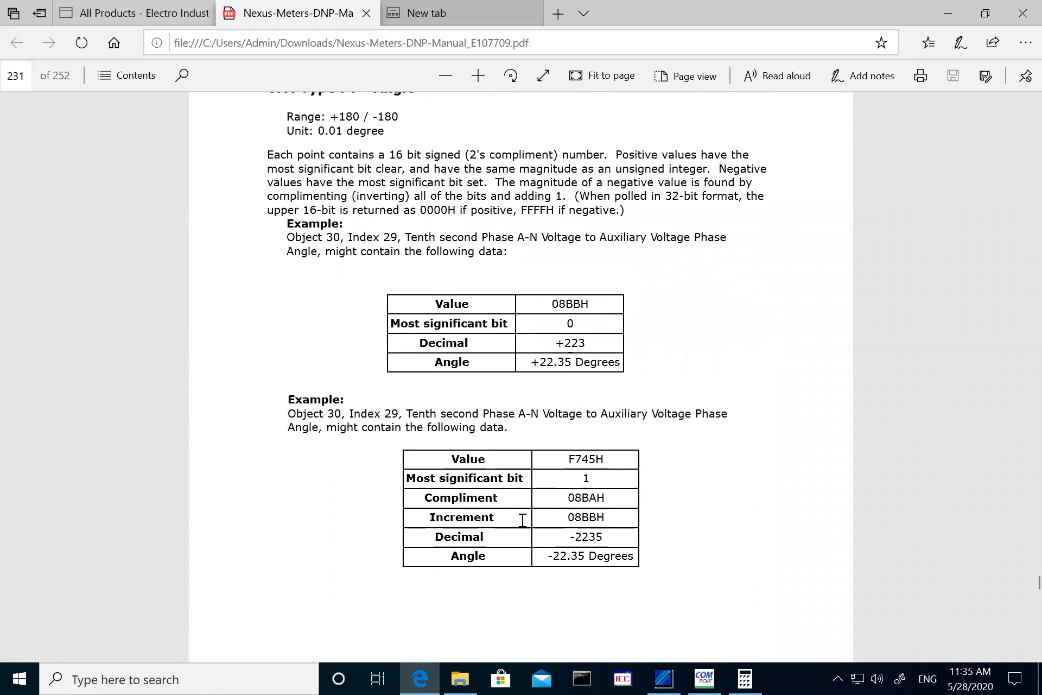
scroll(644, 504, up, 14)
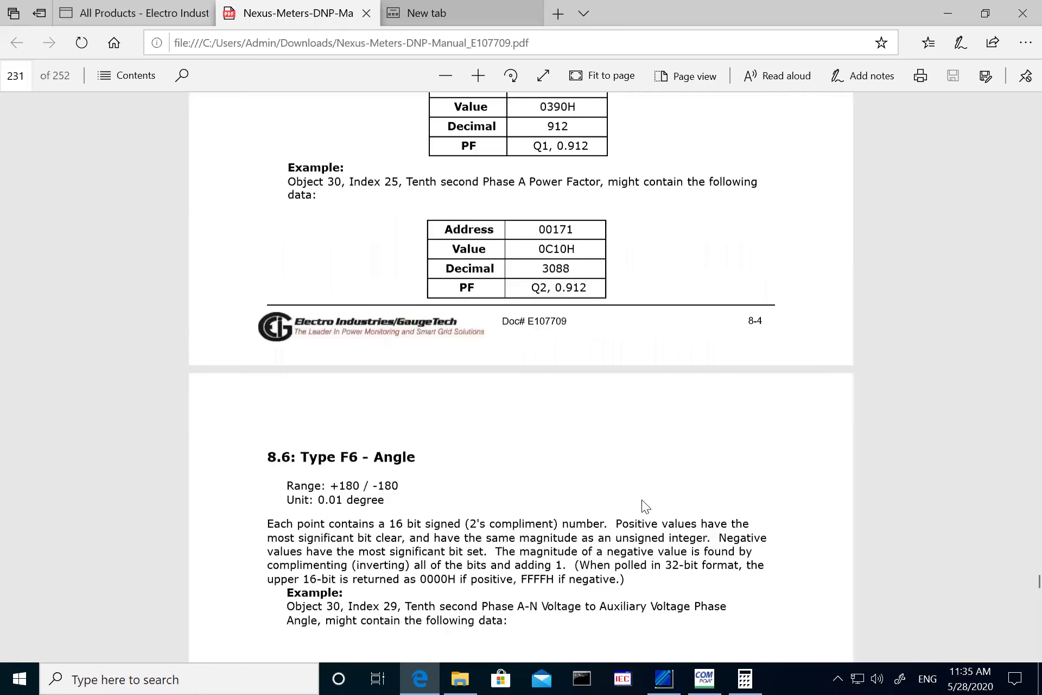
scroll(640, 470, up, 7)
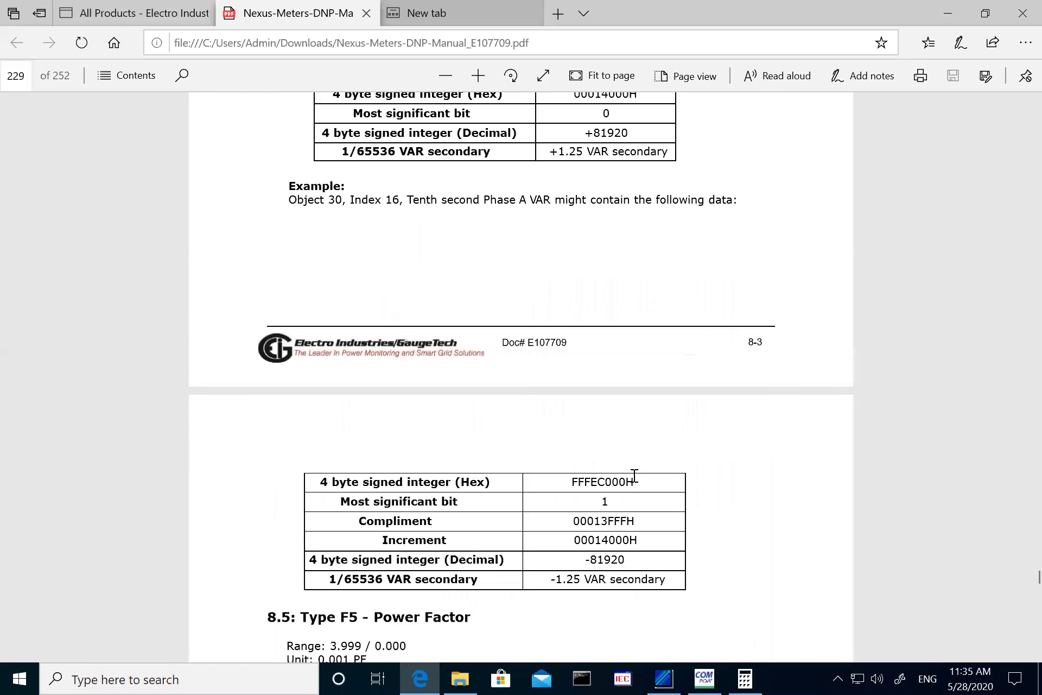
drag(569, 483, 610, 482)
- Go to the manual's Chapter 7 DNP Object Mapping tables and examine the Type column for the relay logic points
click(423, 676)
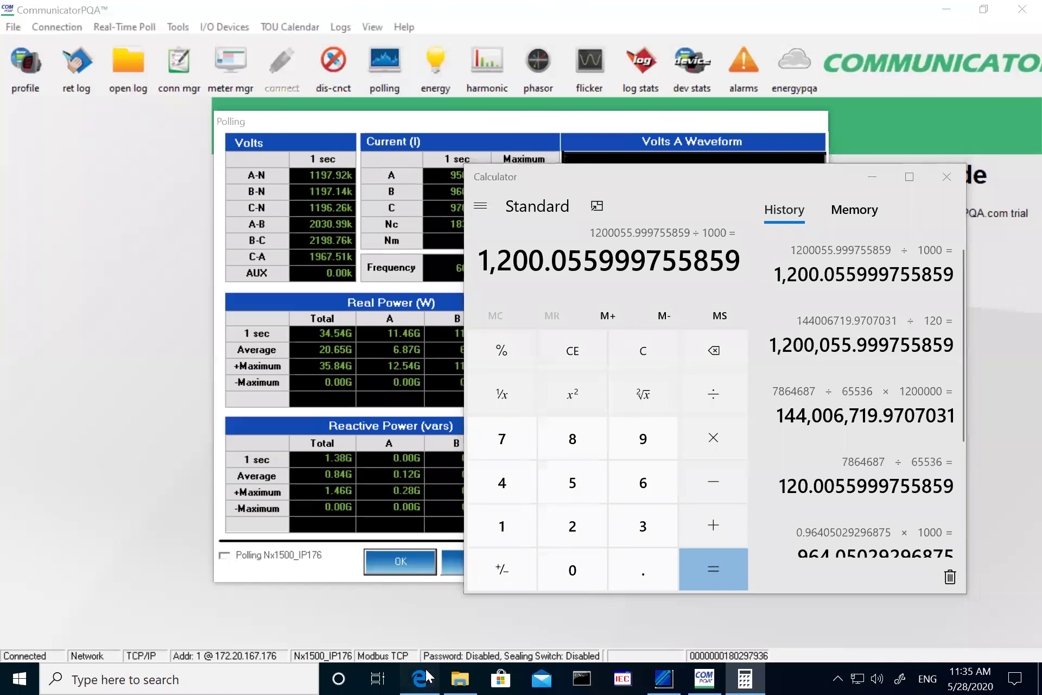
click(423, 676)
drag(1022, 576, 975, 218)
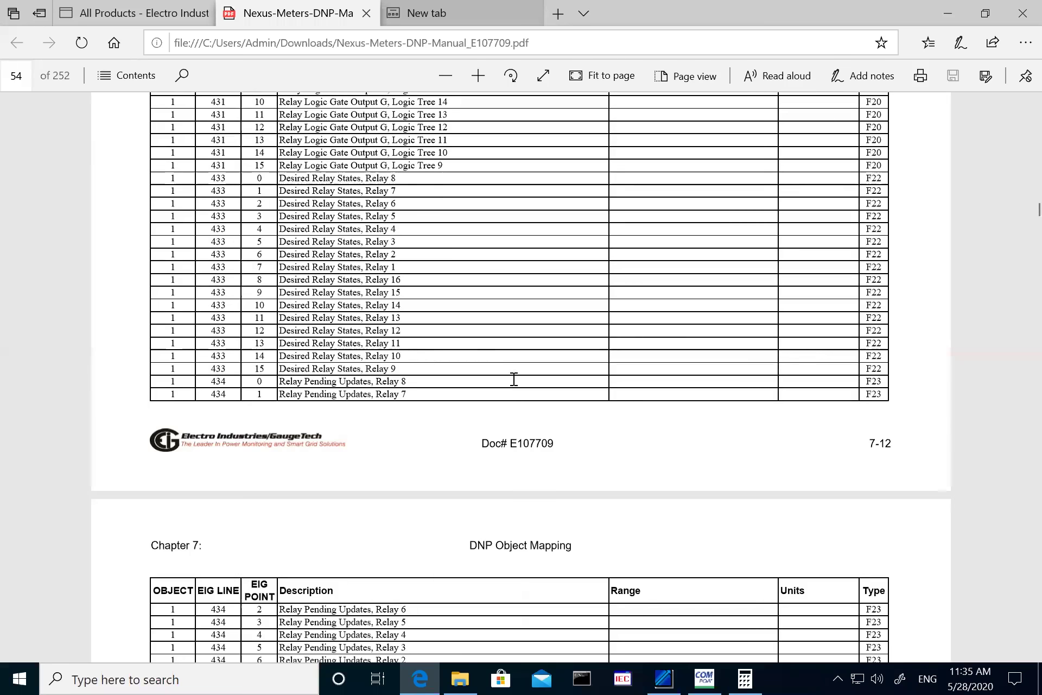
scroll(434, 388, up, 8)
drag(865, 365, 885, 358)
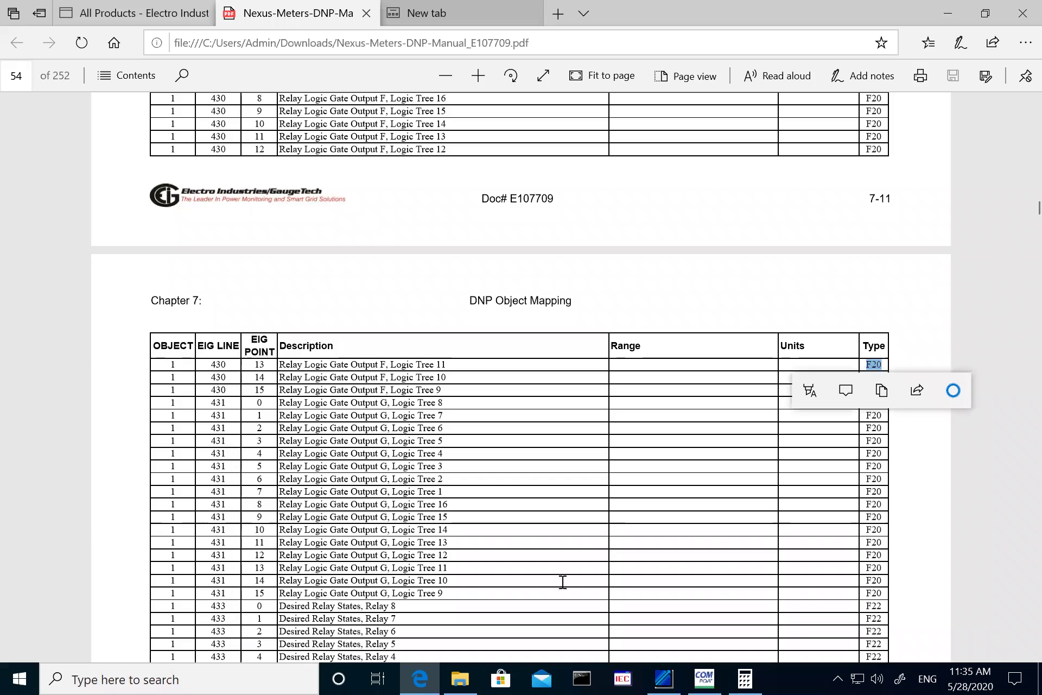
key(alt+Tab)
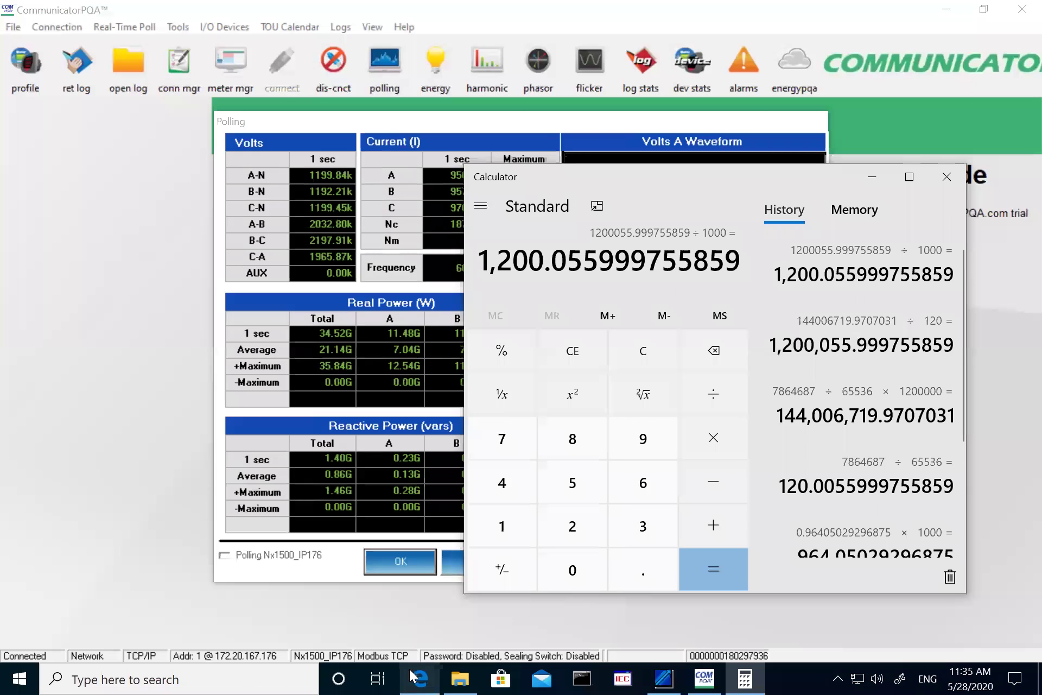
- Close the polling readings, switch to ASE 2000, and review the raw values of AI 0 through AI 44 in the Point List
click(398, 563)
click(663, 678)
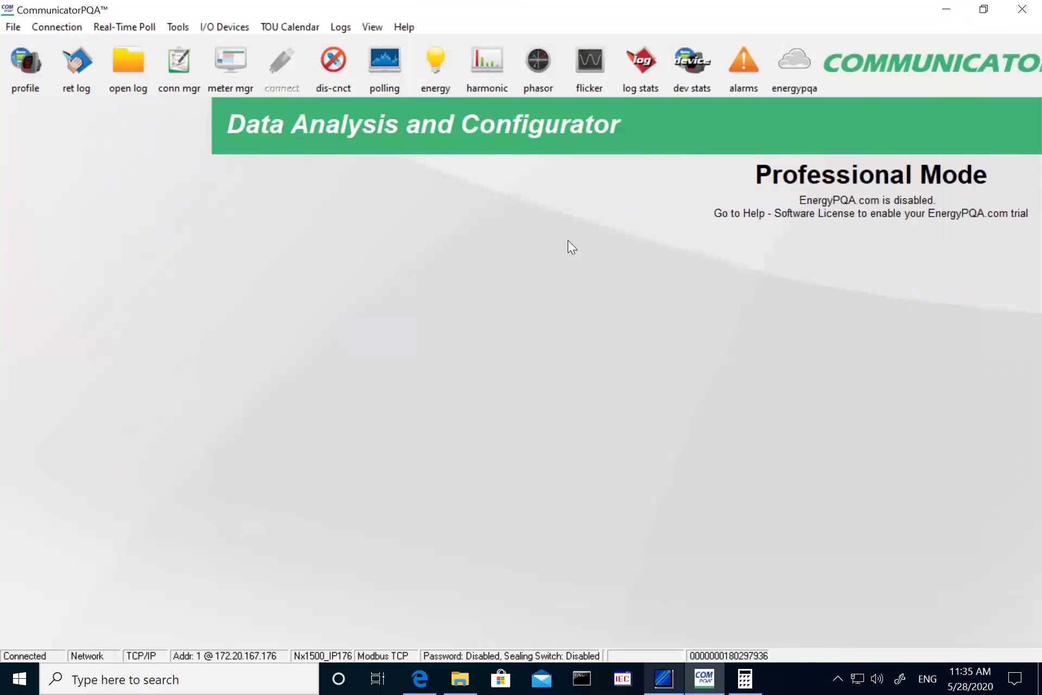
click(731, 274)
scroll(711, 244, down, 1)
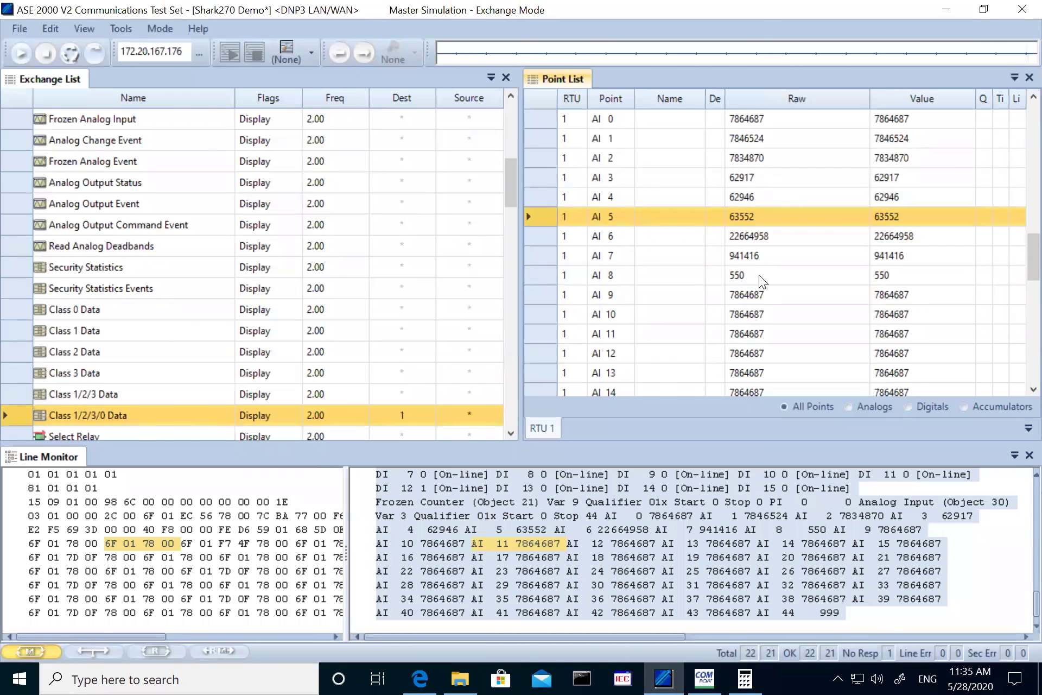
scroll(753, 272, up, 2)
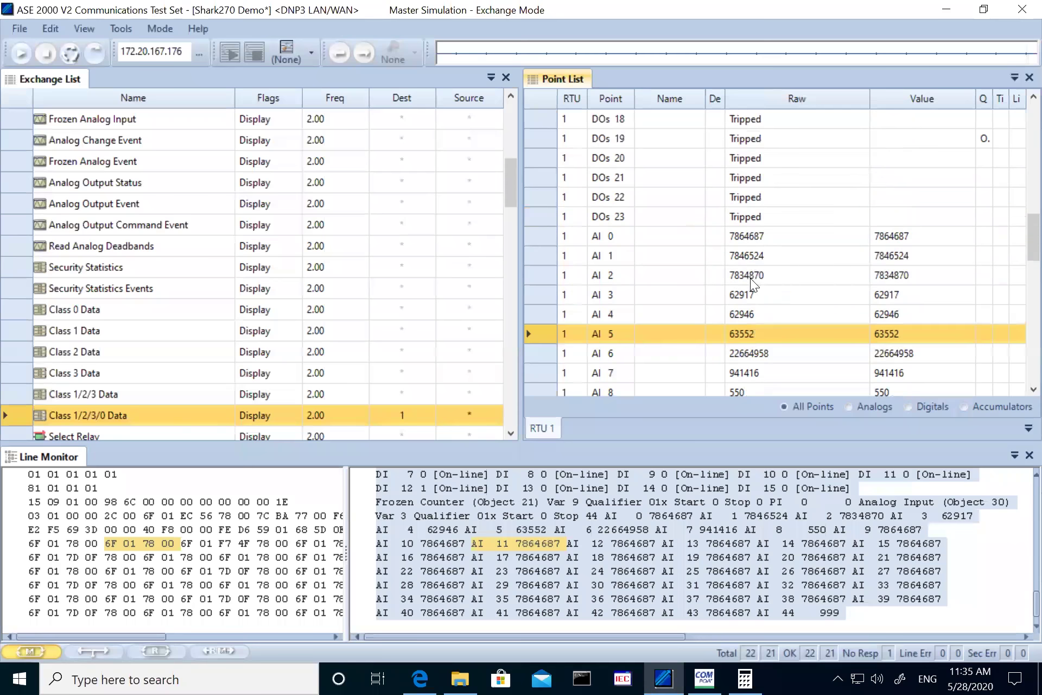
click(749, 375)
scroll(736, 286, down, 2)
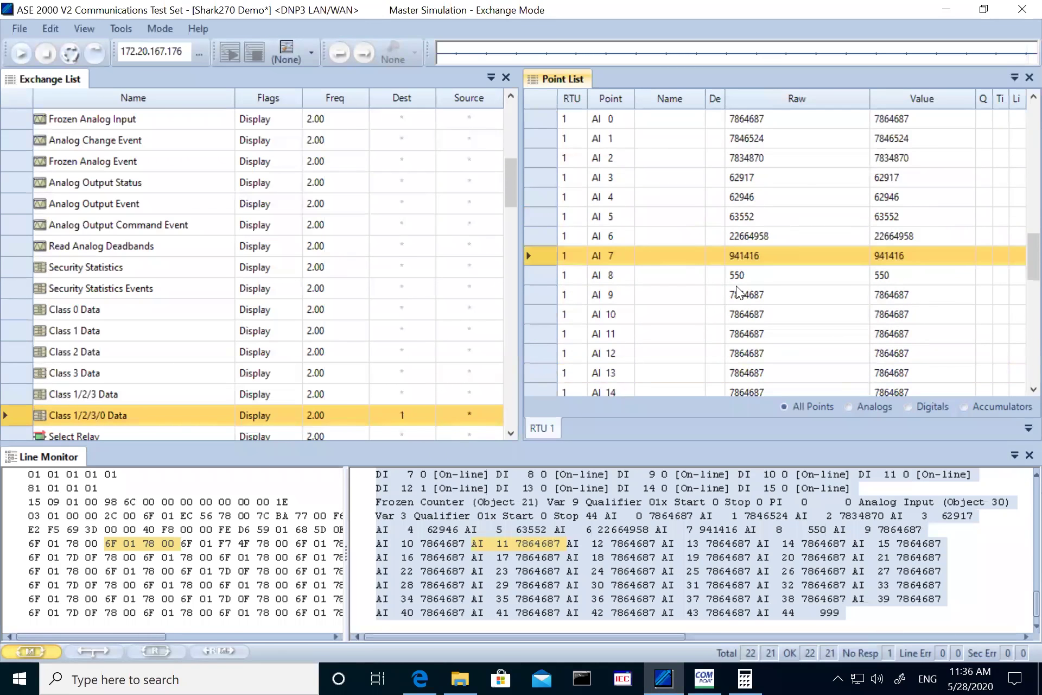
scroll(831, 301, down, 4)
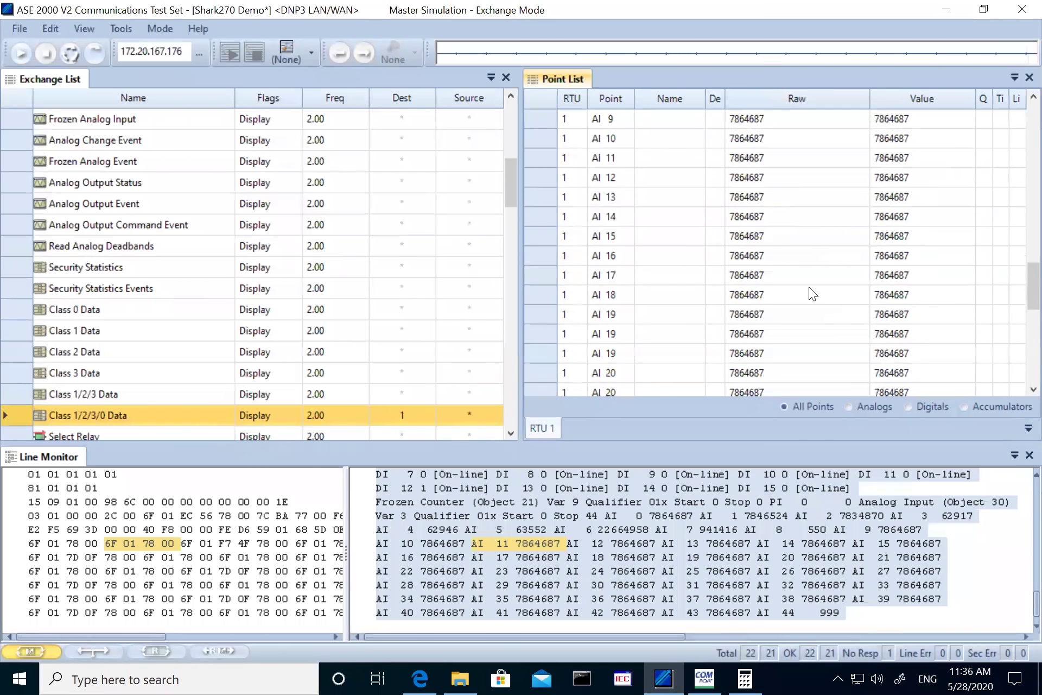
scroll(805, 312, down, 6)
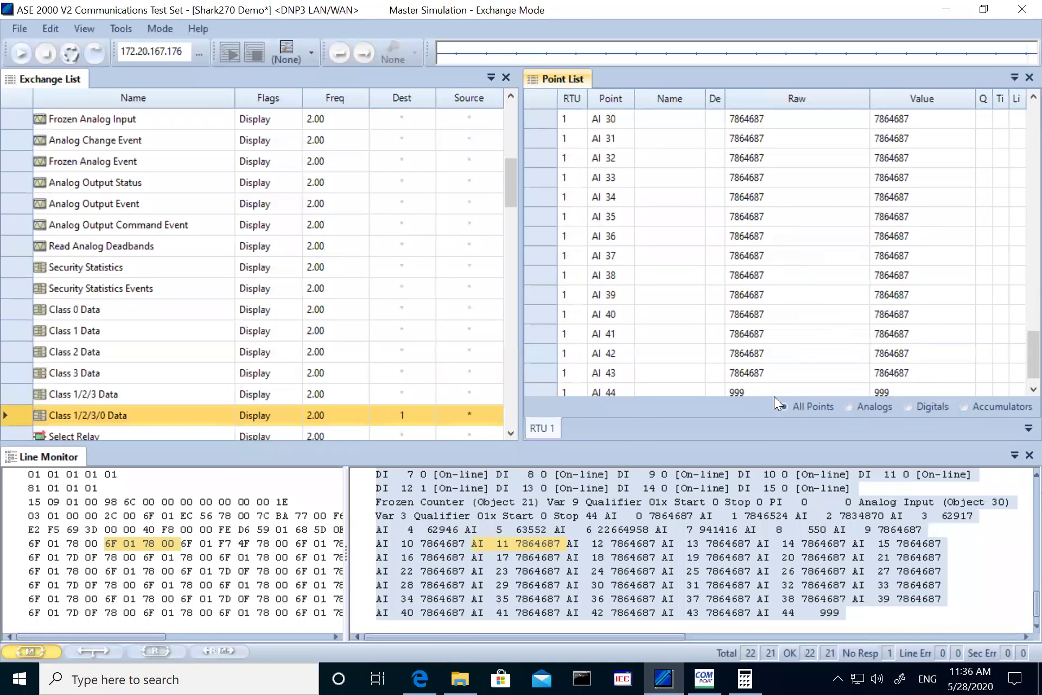
scroll(772, 390, down, 1)
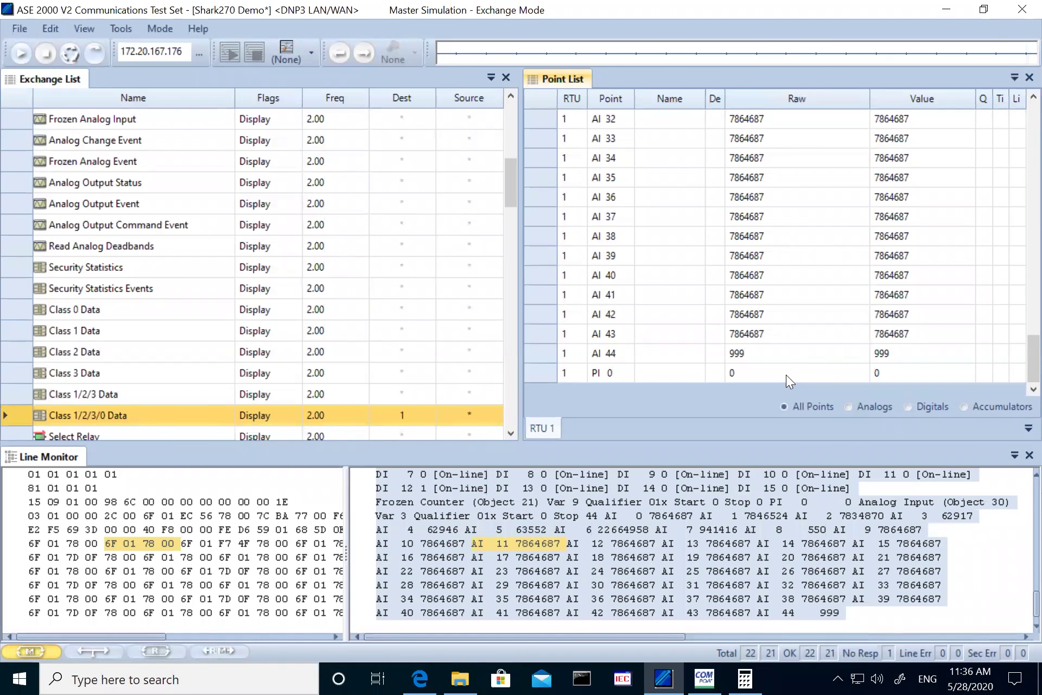
click(745, 678)
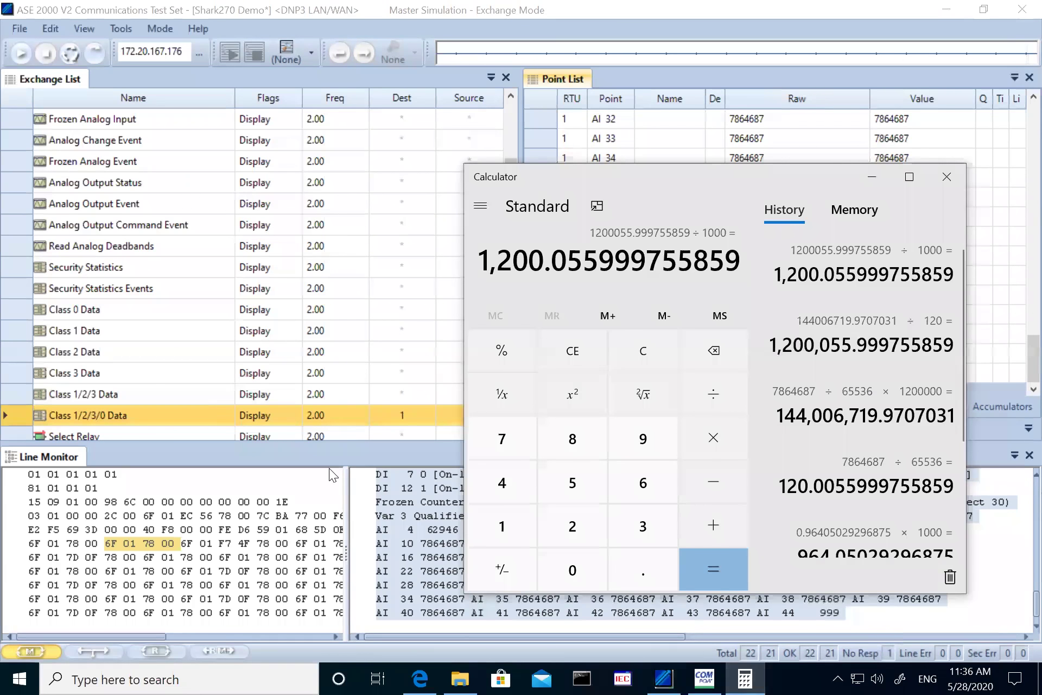
click(330, 468)
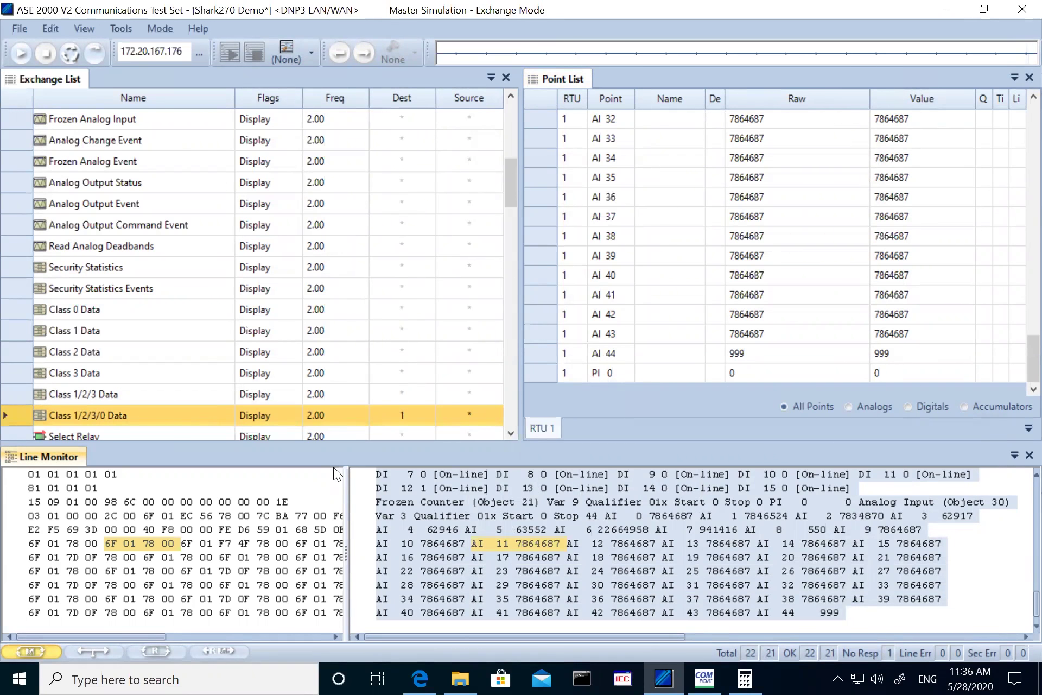
click(714, 669)
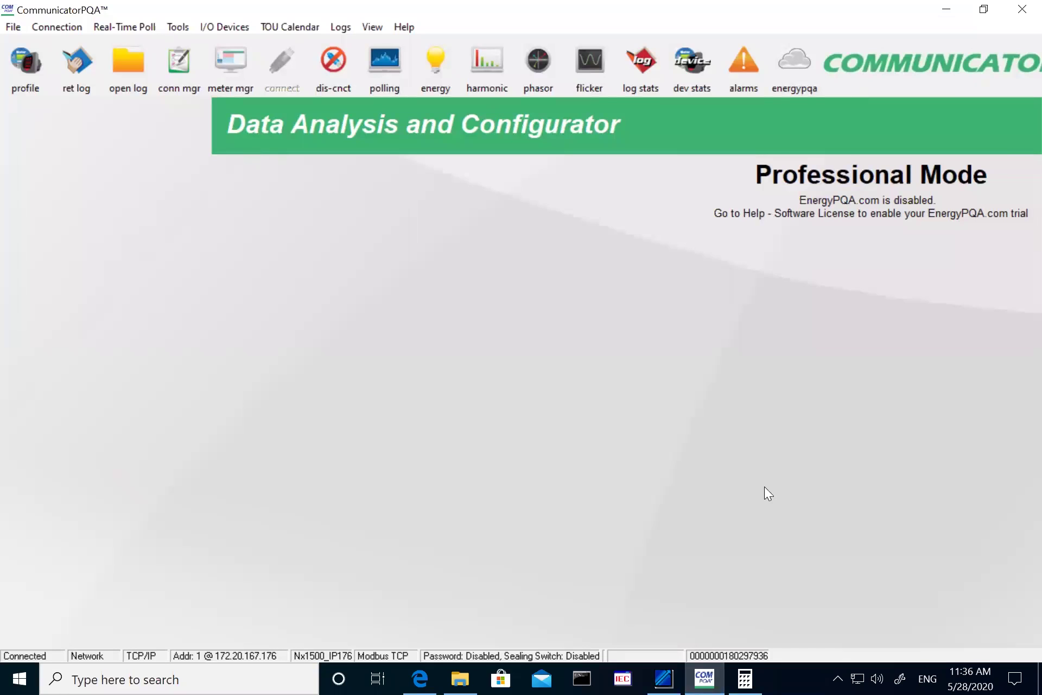
click(663, 679)
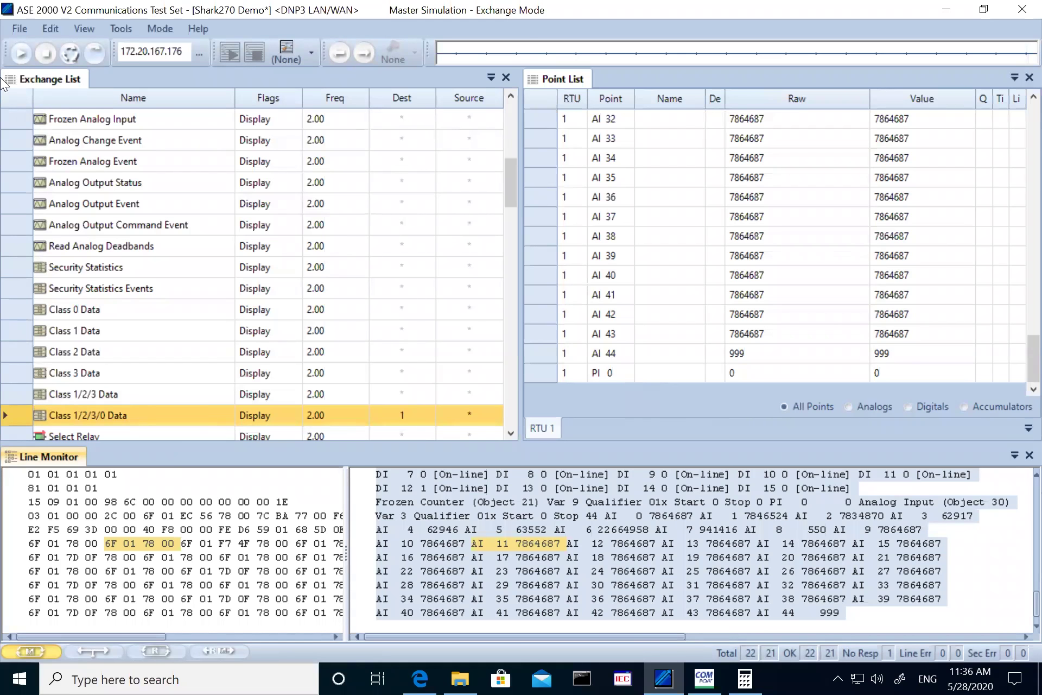
- Select the Class 1 Data exchange and delete all points from the Point List
click(165, 265)
scroll(155, 306, up, 1)
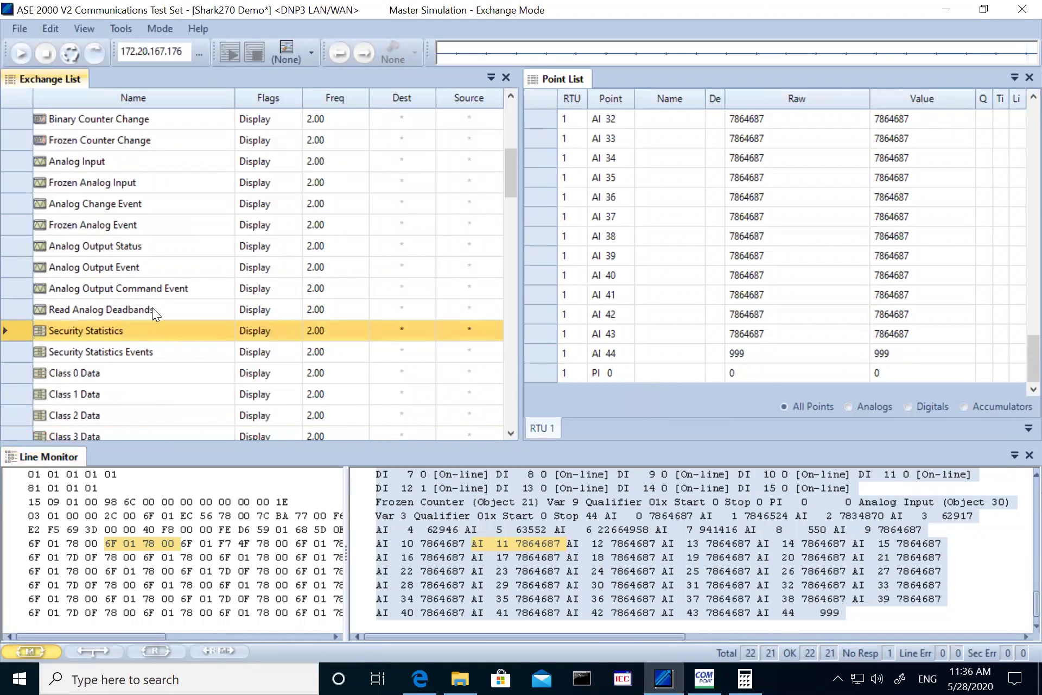
scroll(152, 308, up, 1)
scroll(133, 376, down, 2)
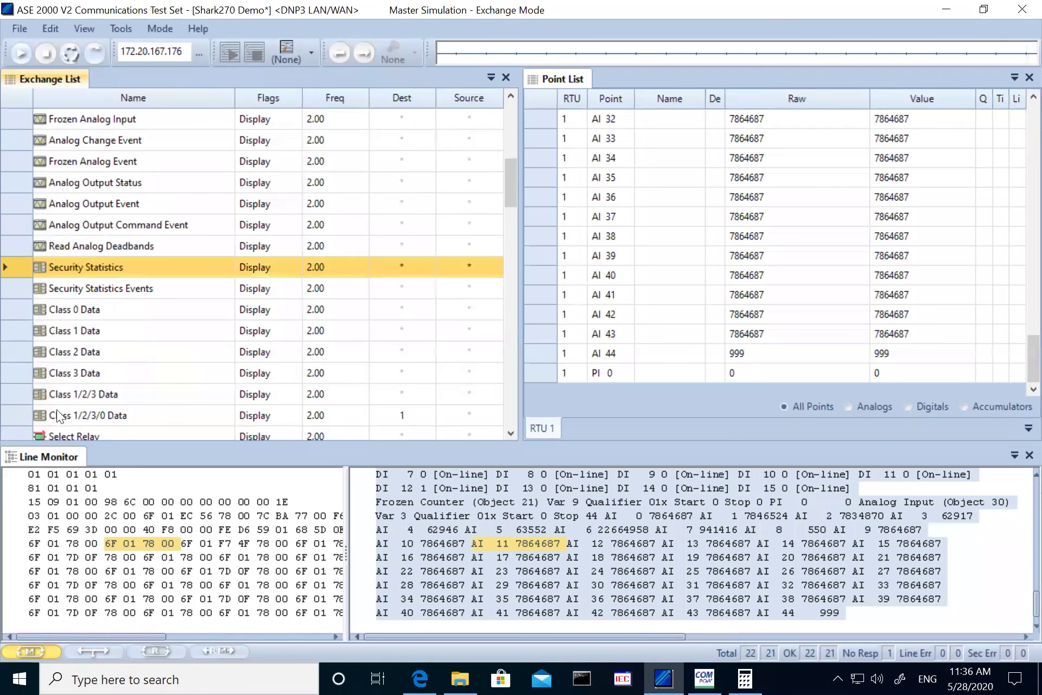
click(74, 322)
right_click(860, 236)
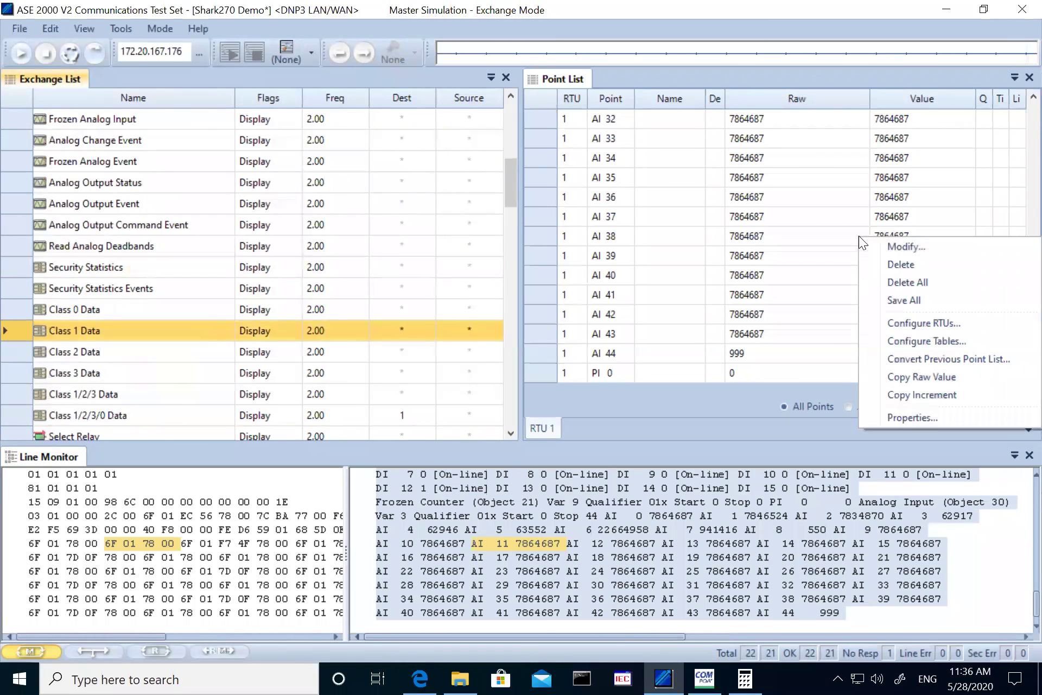
click(901, 282)
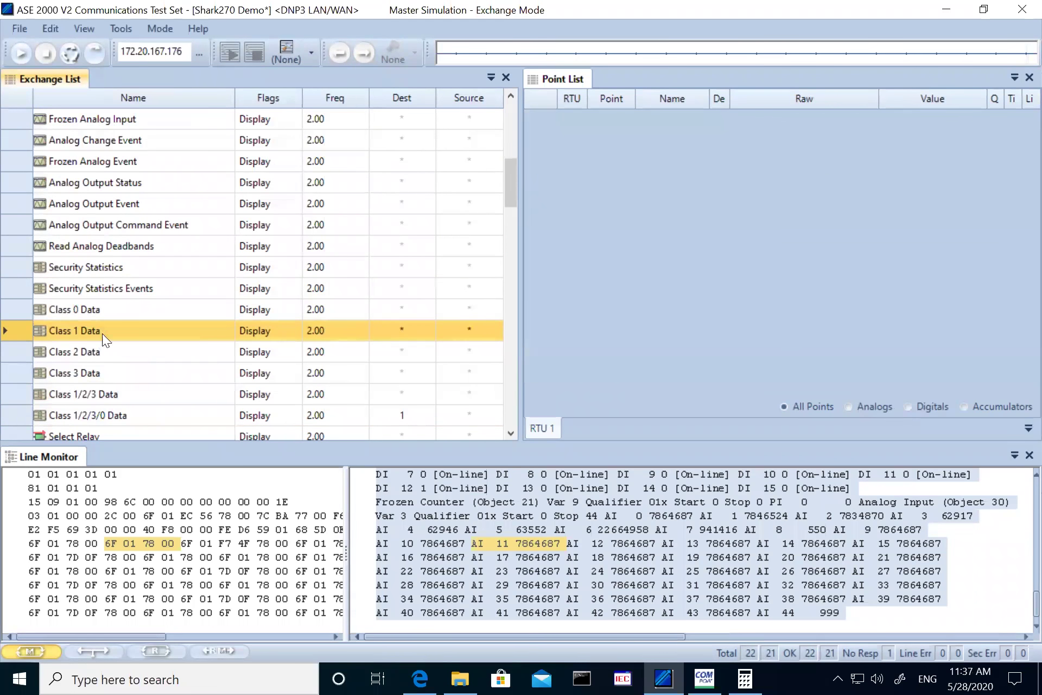
- Set the destination address of the Class 1 Data exchange to 1 in its DNP3 exchange properties
double_click(174, 326)
click(436, 340)
click(437, 340)
text(1)
click(612, 531)
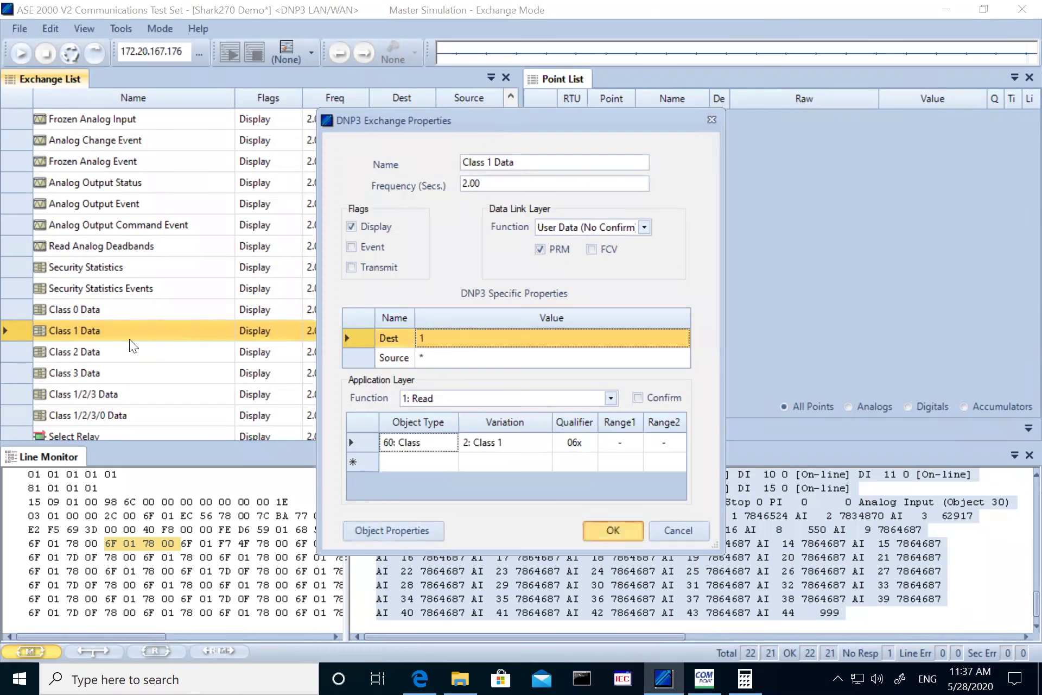
- Run the Class 1 Data exchange once to poll the meter, and look over the other class data exchanges
click(92, 55)
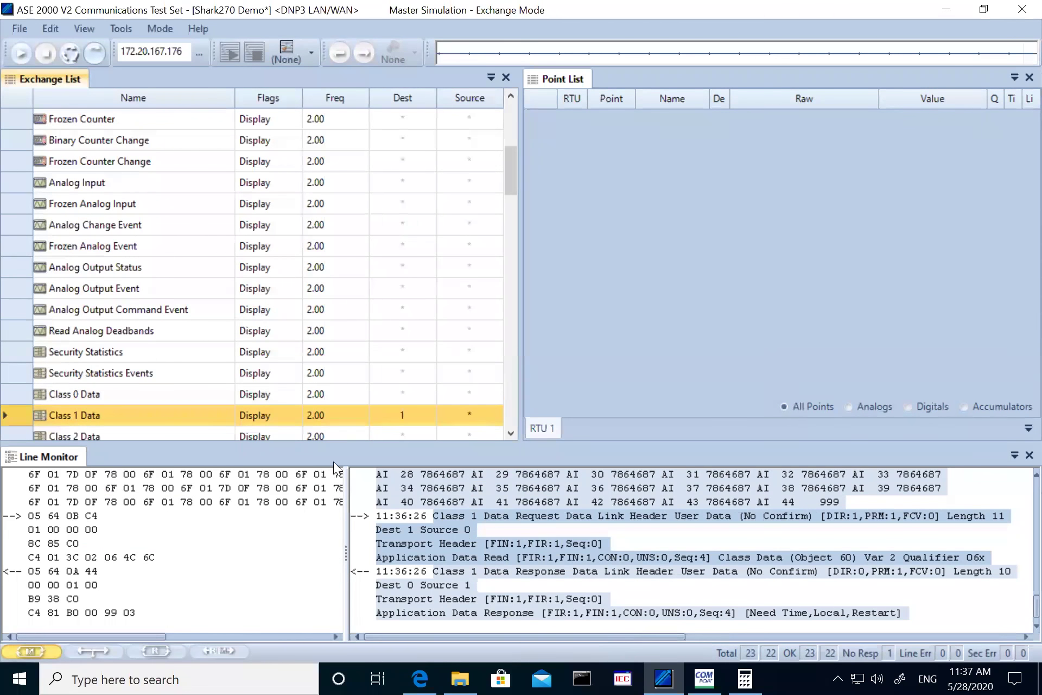
scroll(393, 408, down, 3)
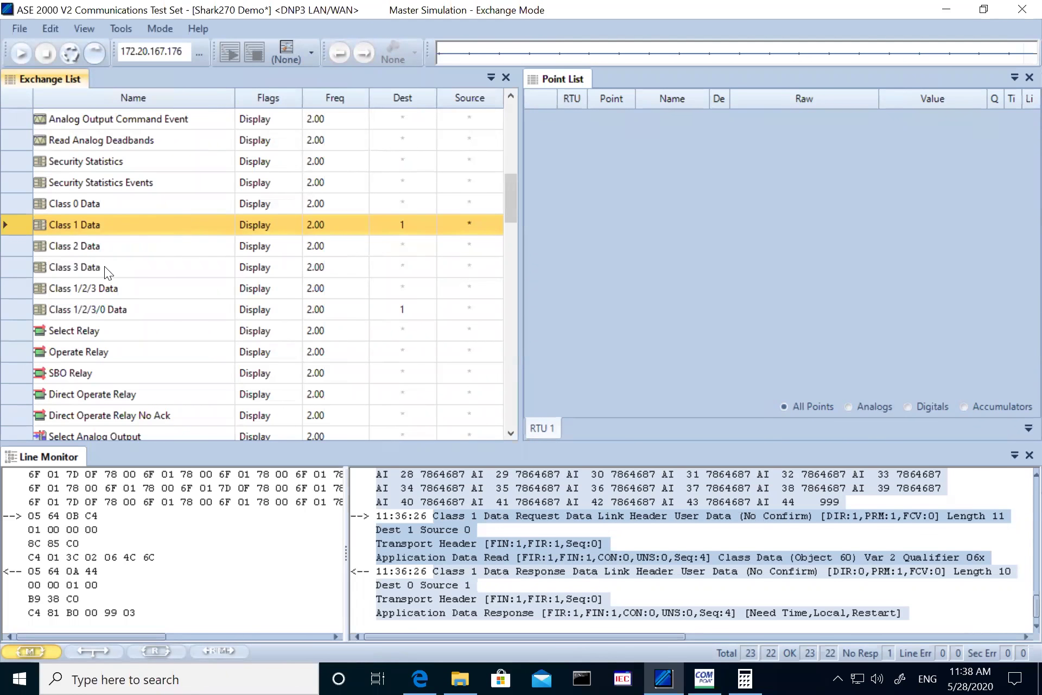
click(244, 246)
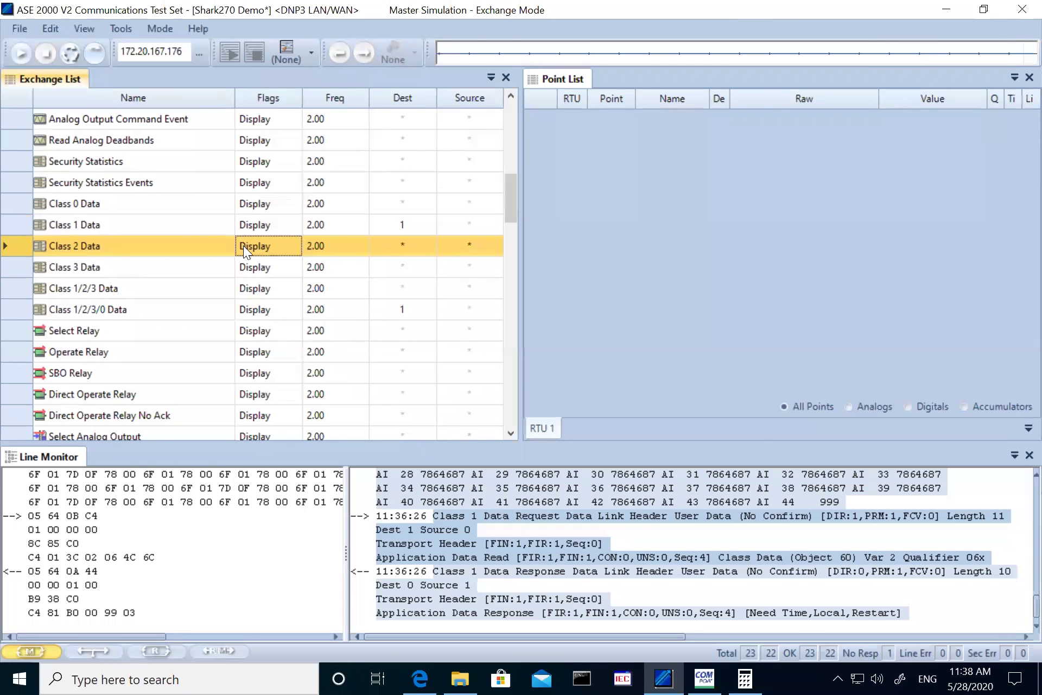
- Set the destination address of the Analog Input exchange to 1 in its DNP3 exchange properties
scroll(240, 262, up, 2)
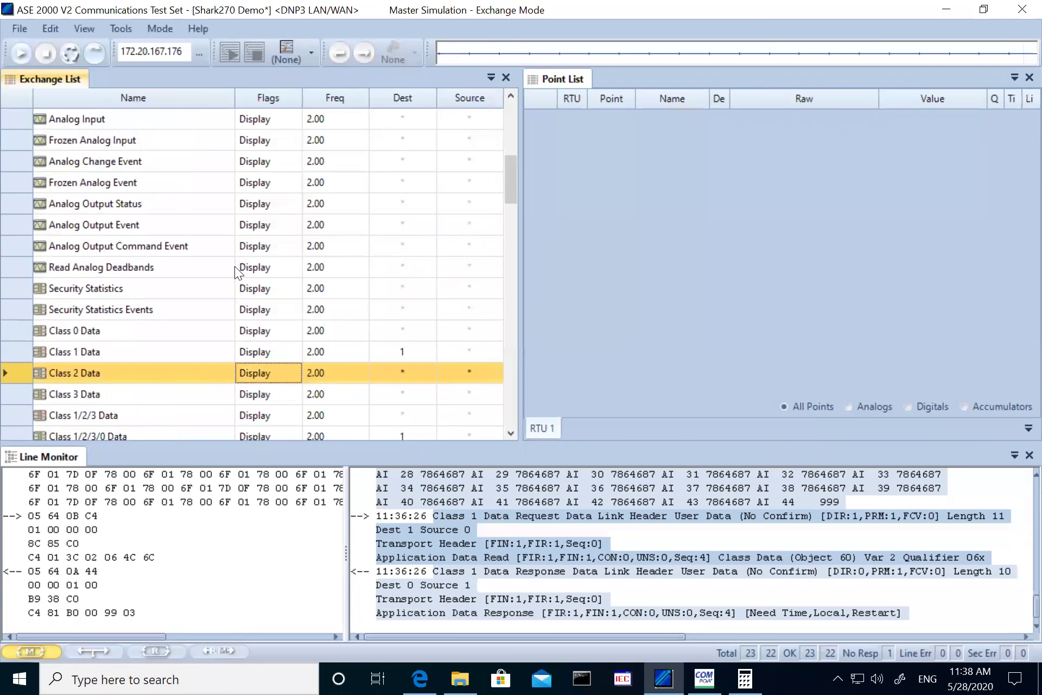
scroll(234, 266, up, 2)
scroll(350, 325, up, 2)
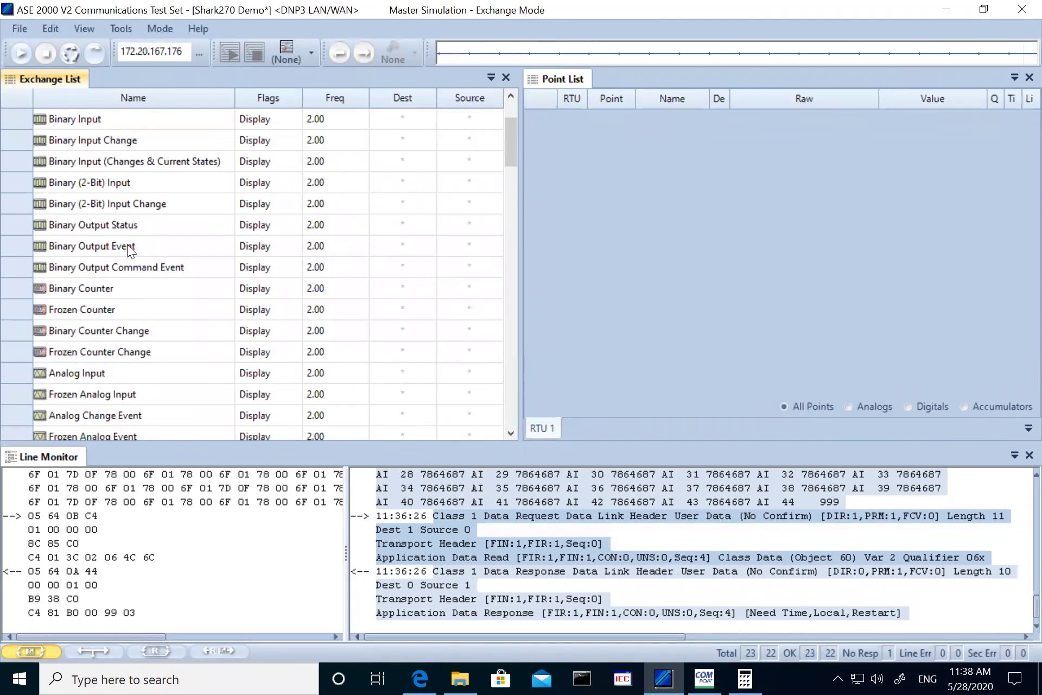
scroll(130, 261, up, 2)
scroll(167, 241, down, 2)
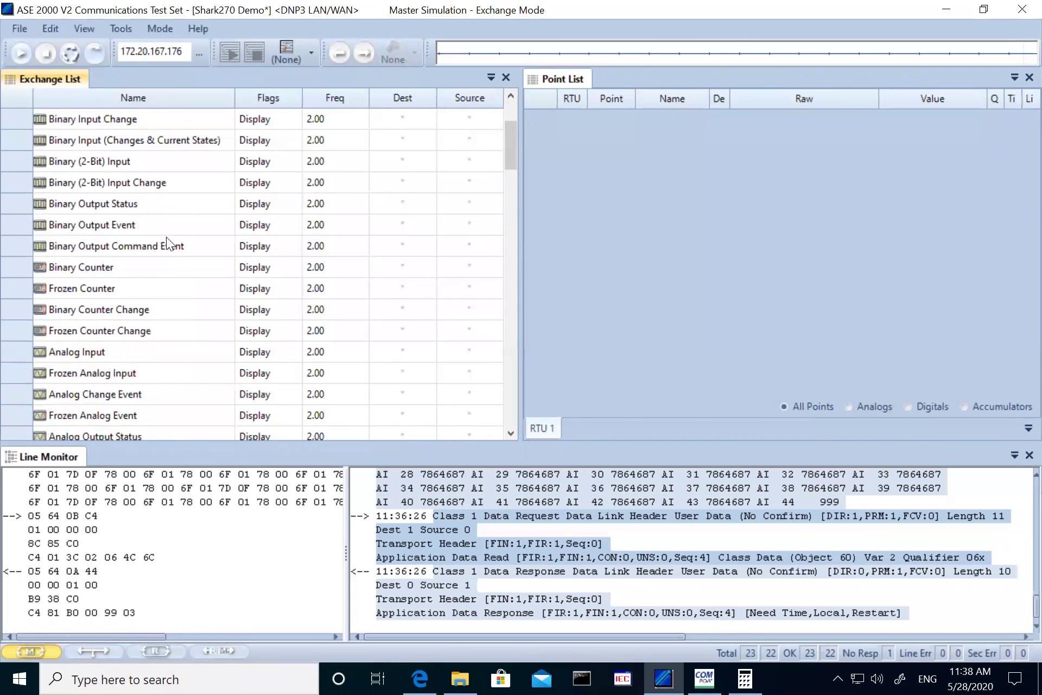
click(103, 349)
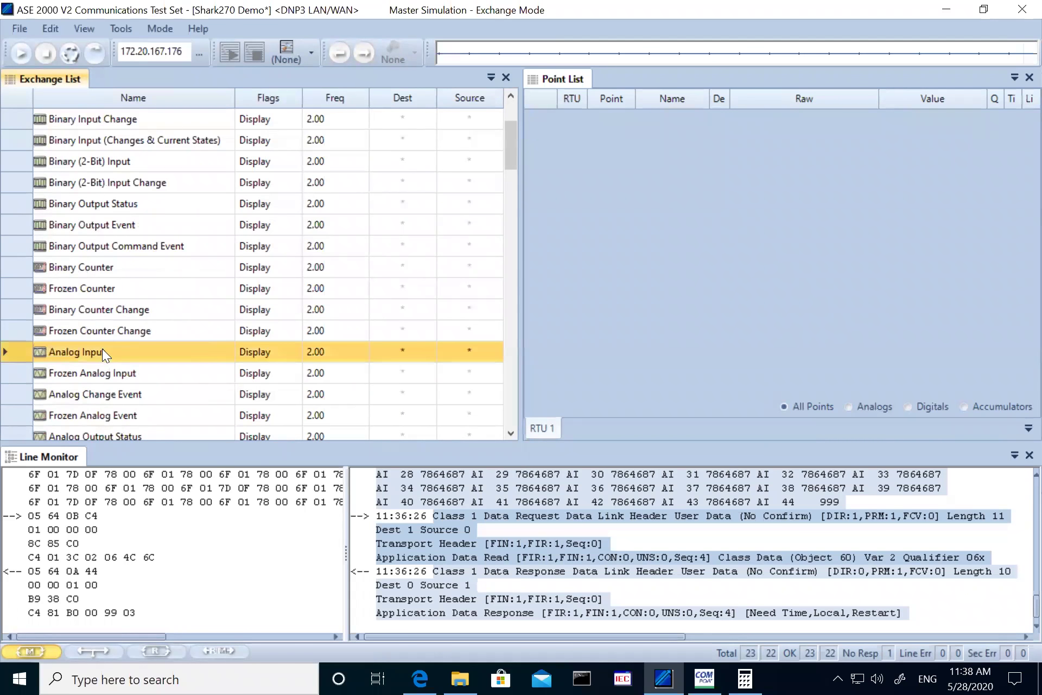
double_click(163, 350)
click(451, 336)
click(451, 336)
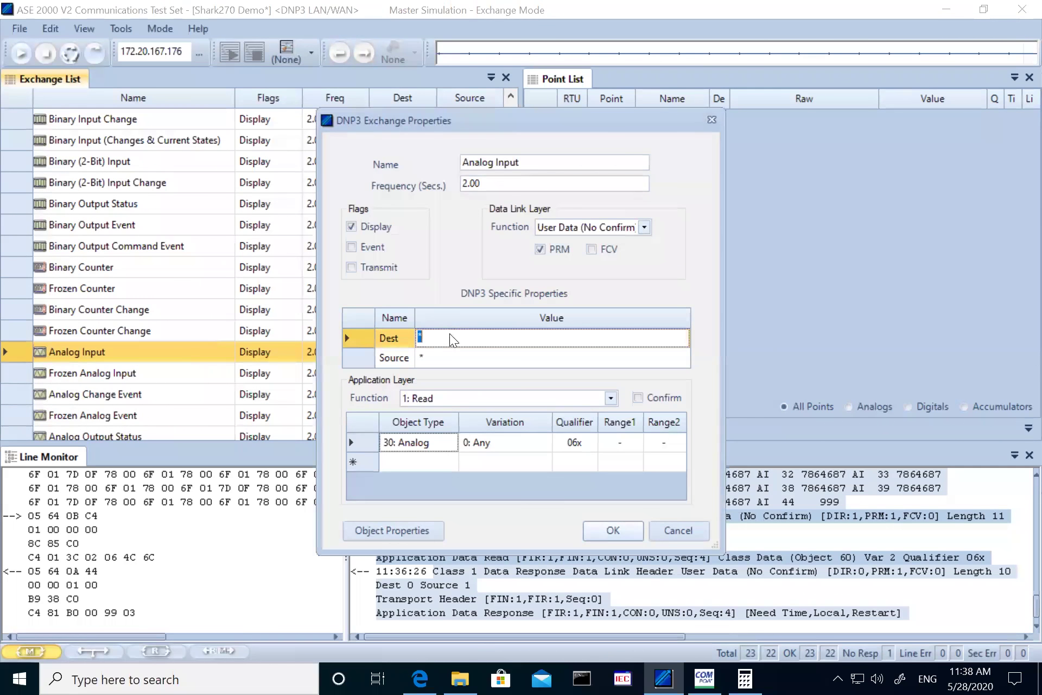
text(1)
key(Return)
scroll(157, 407, up, 1)
right_click(152, 417)
click(121, 412)
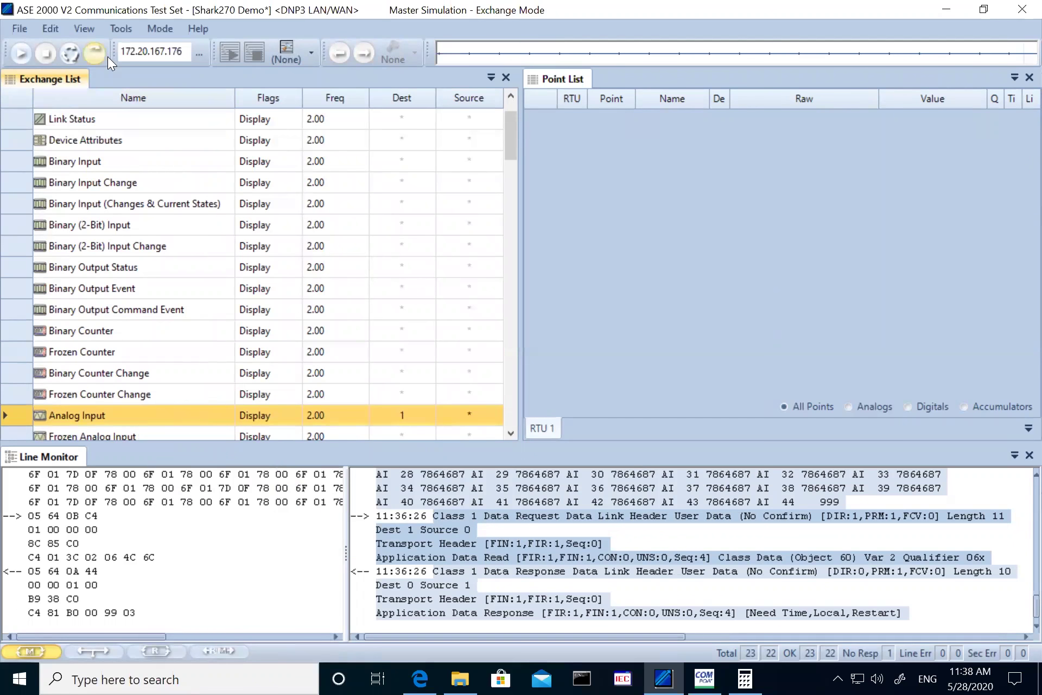
- Run the Analog Input exchange once and review the returned points AI 0 through AI 44 in the Point List
click(95, 52)
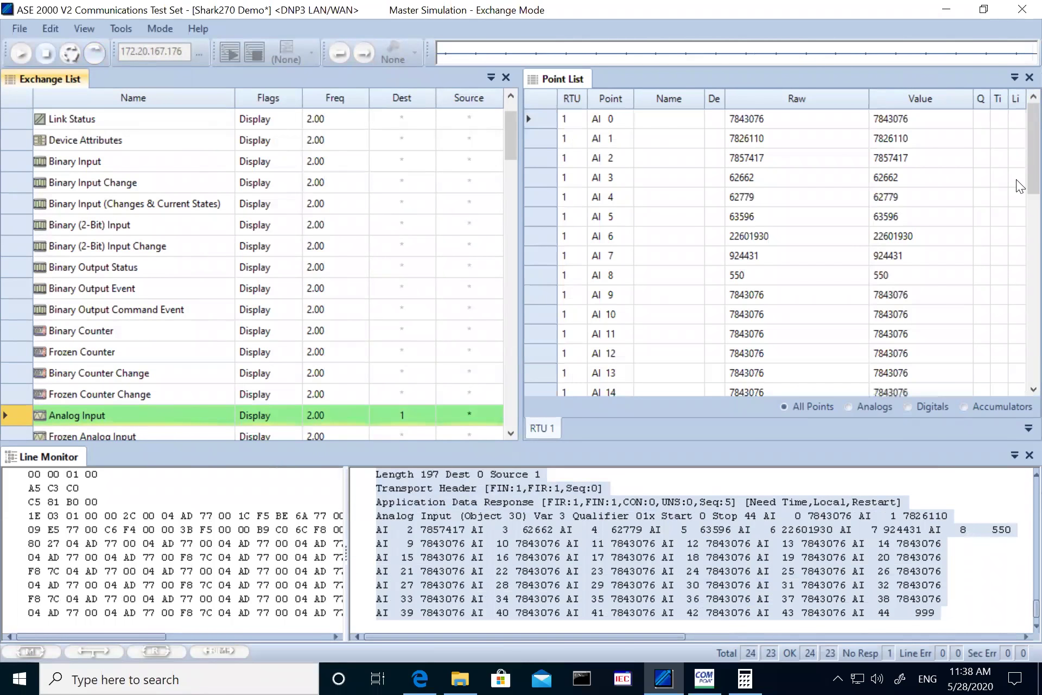
scroll(1016, 190, down, 9)
scroll(1010, 272, up, 9)
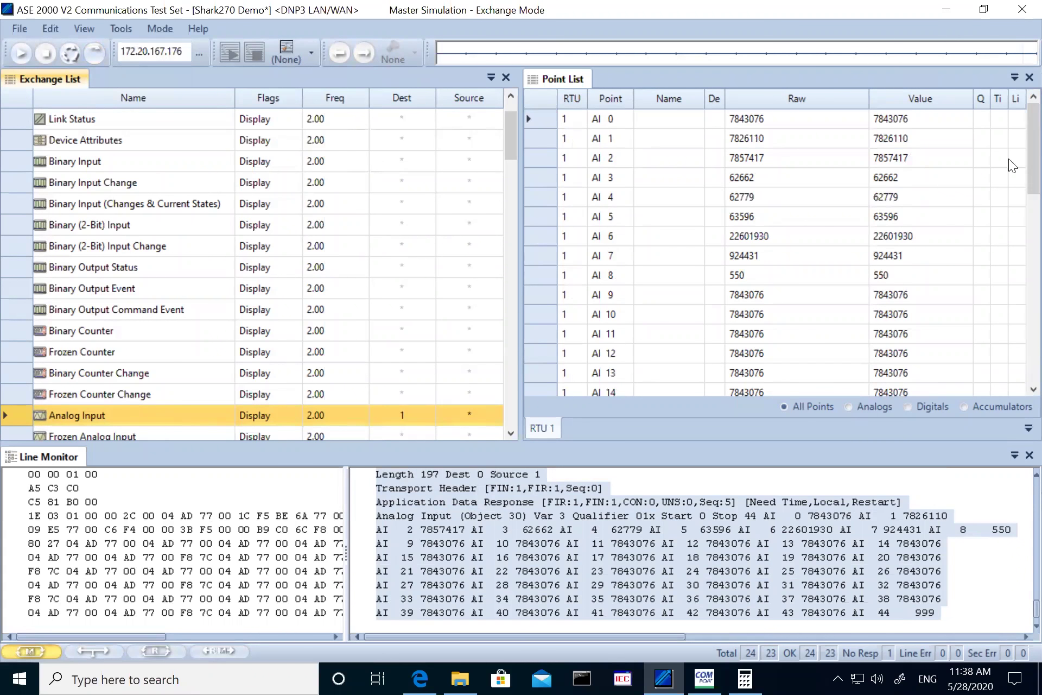
scroll(1003, 354, down, 10)
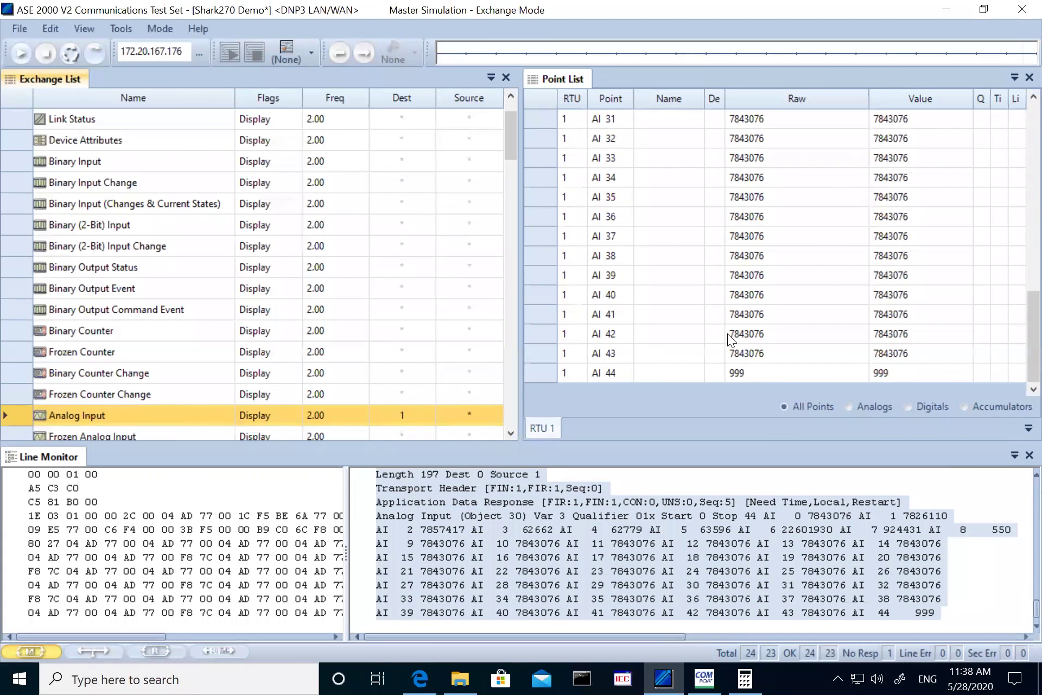
- Switch to CommunicatorPQA, open the meter's device profile, and select DNP Level 2 under the DNP Custom Classes Map in General Settings
click(704, 679)
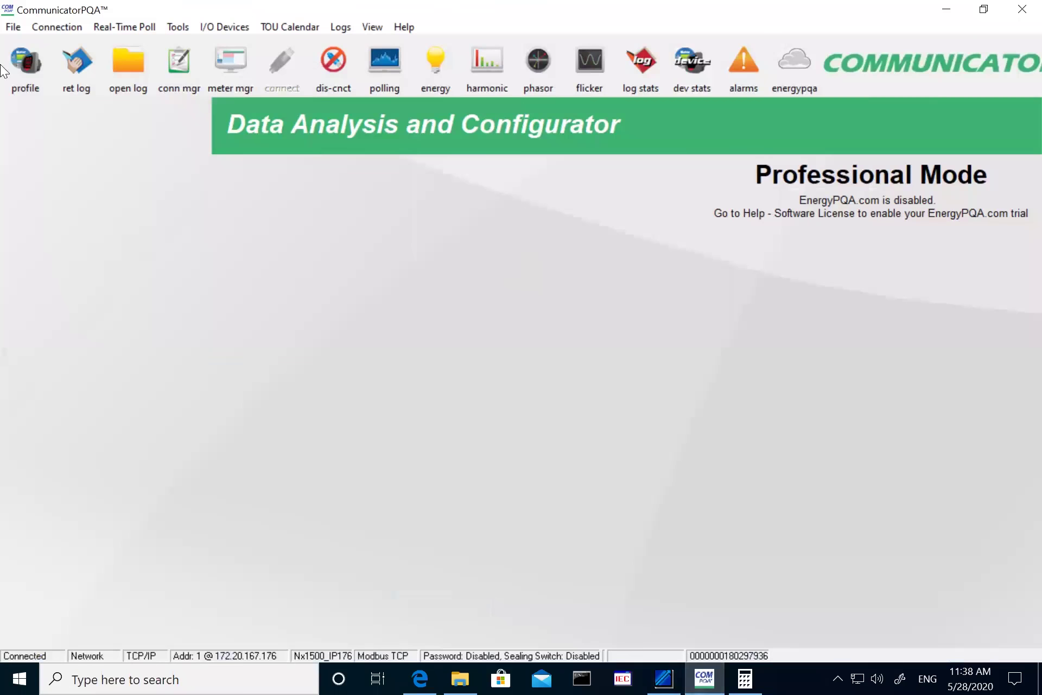
click(26, 65)
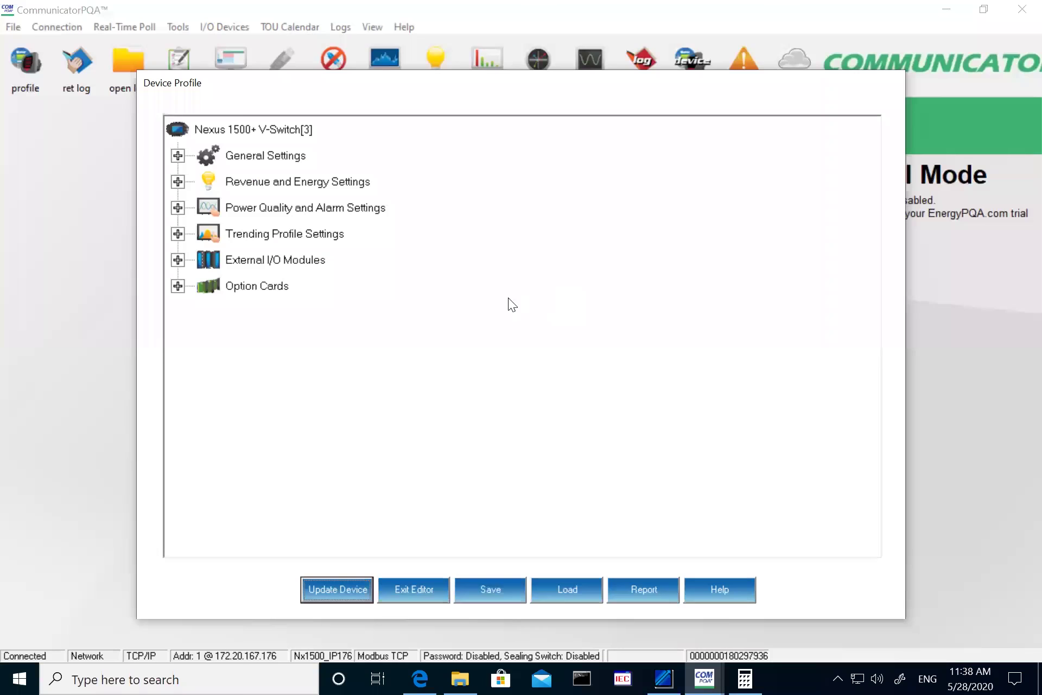
click(176, 182)
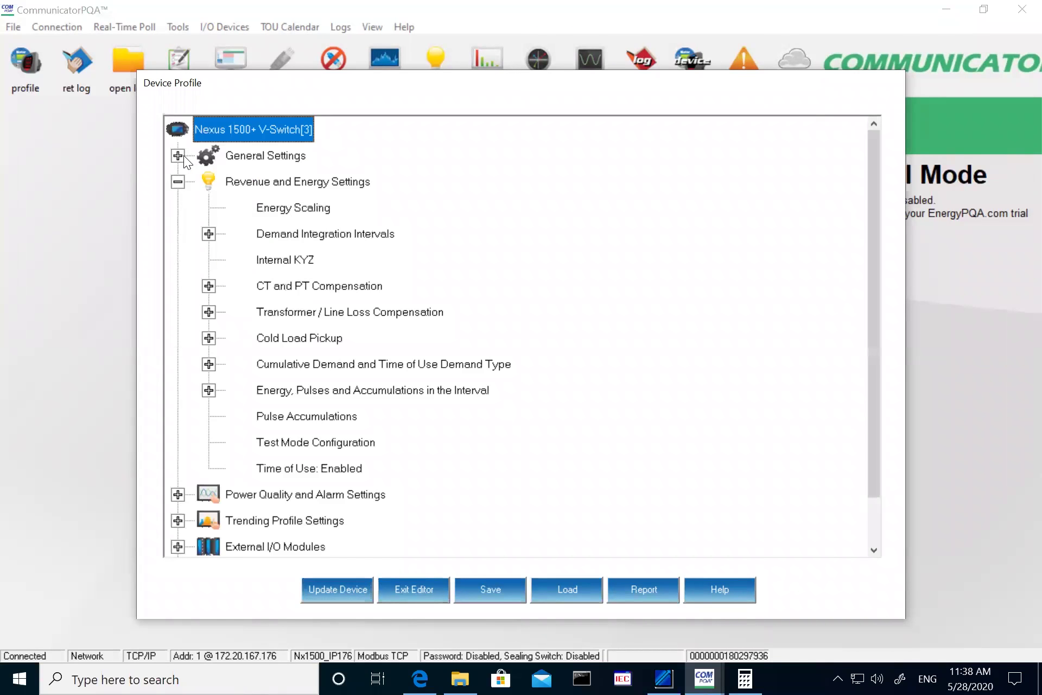
click(176, 155)
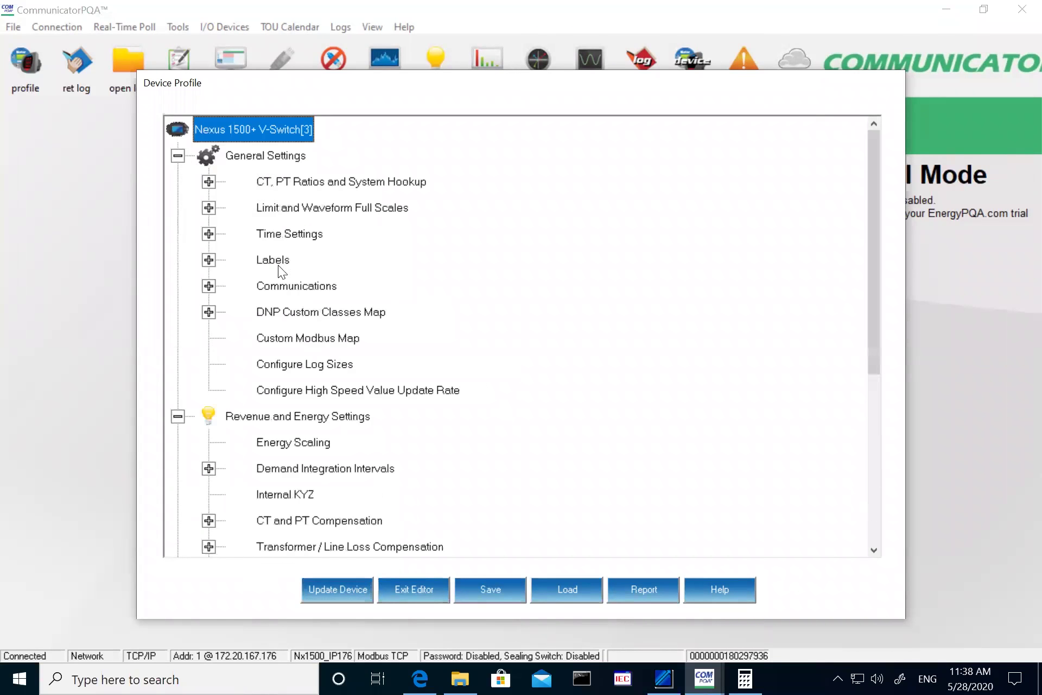
click(320, 317)
double_click(322, 309)
click(330, 337)
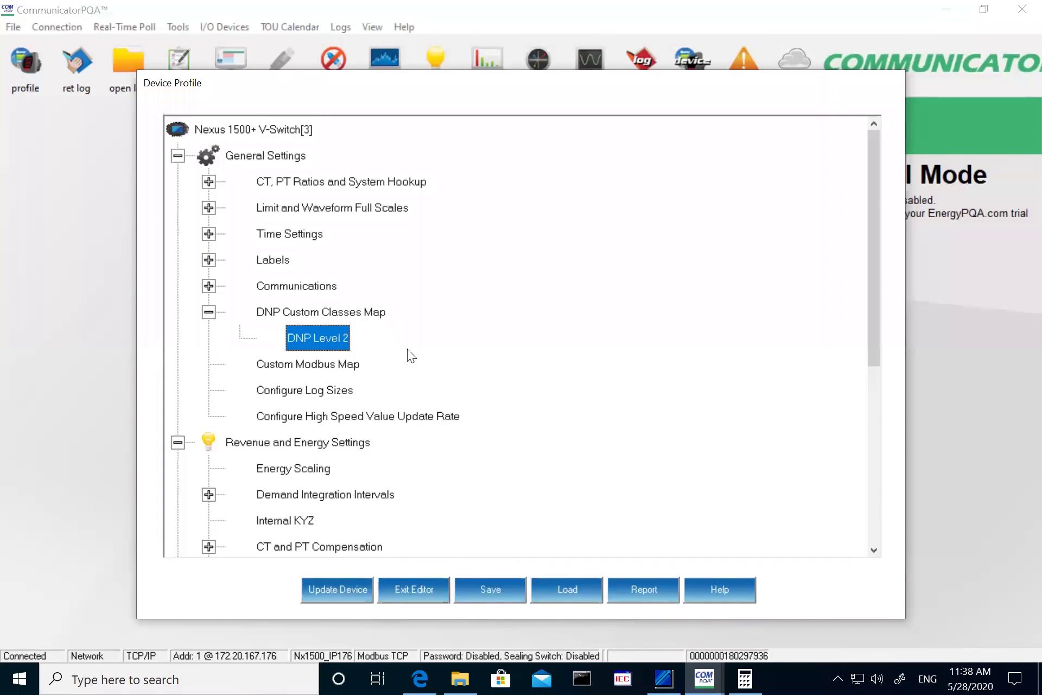